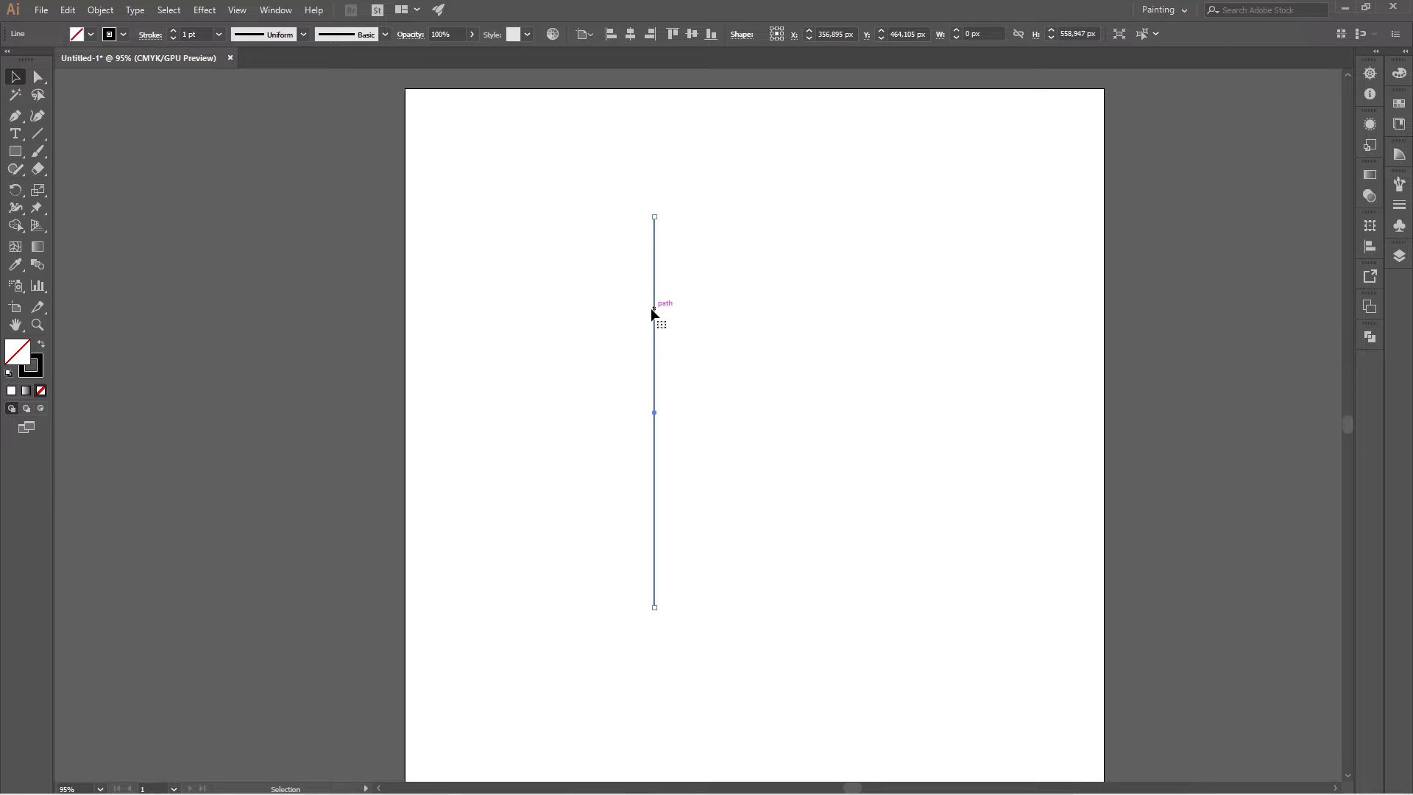
# Duplicate the vertical line sideways at a spacing of about 22 px until there are twelve evenly spaced parallel lines.
pyautogui.moveTo(652, 309); pyautogui.dragTo(670, 315)
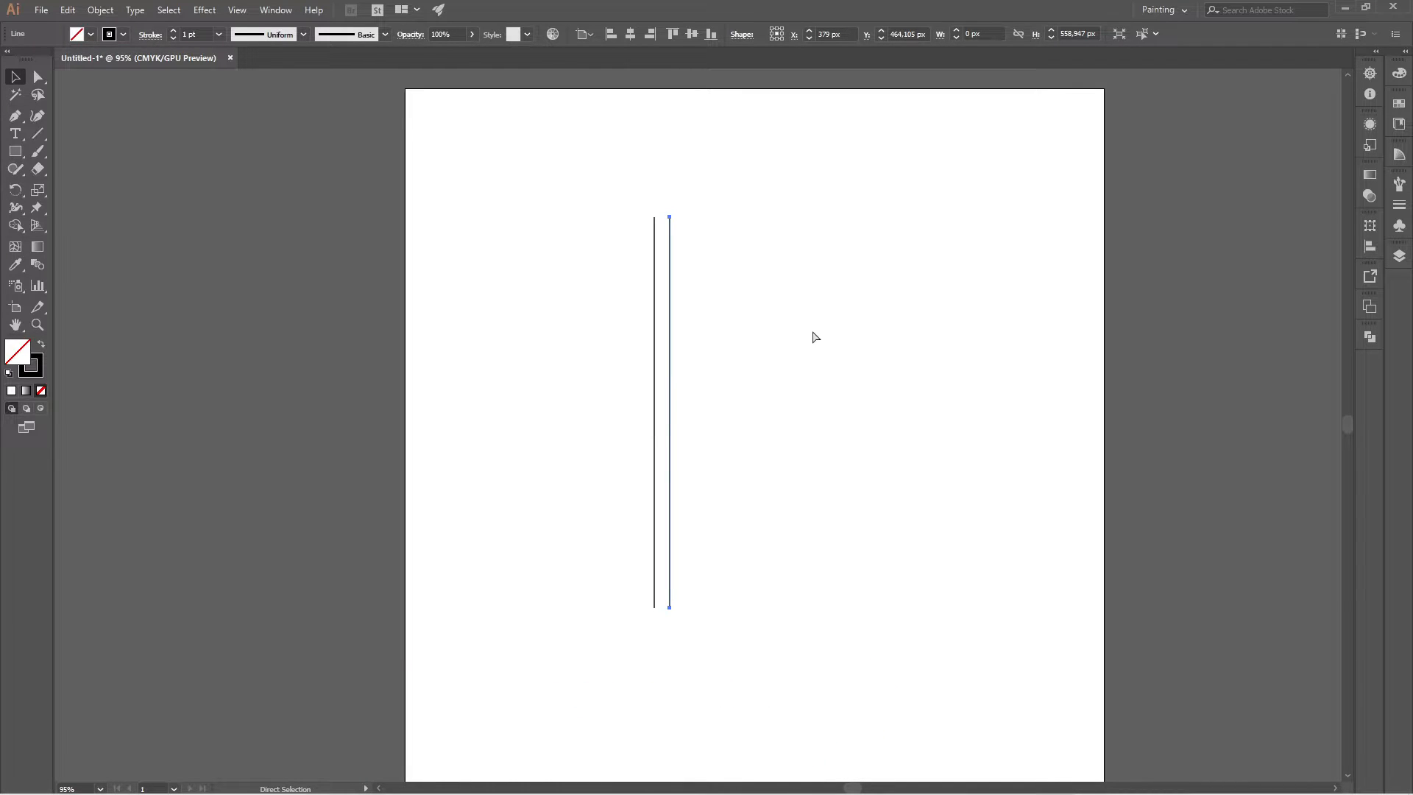
pyautogui.hotkey('ctrl', 'd')
pyautogui.hotkey('ctrl', 'd')
pyautogui.hotkey('ctrl', 'd')
pyautogui.hotkey('ctrl', 'd')
pyautogui.hotkey('ctrl', 'd')
pyautogui.hotkey('ctrl', 'd')
pyautogui.hotkey('ctrl', 'd')
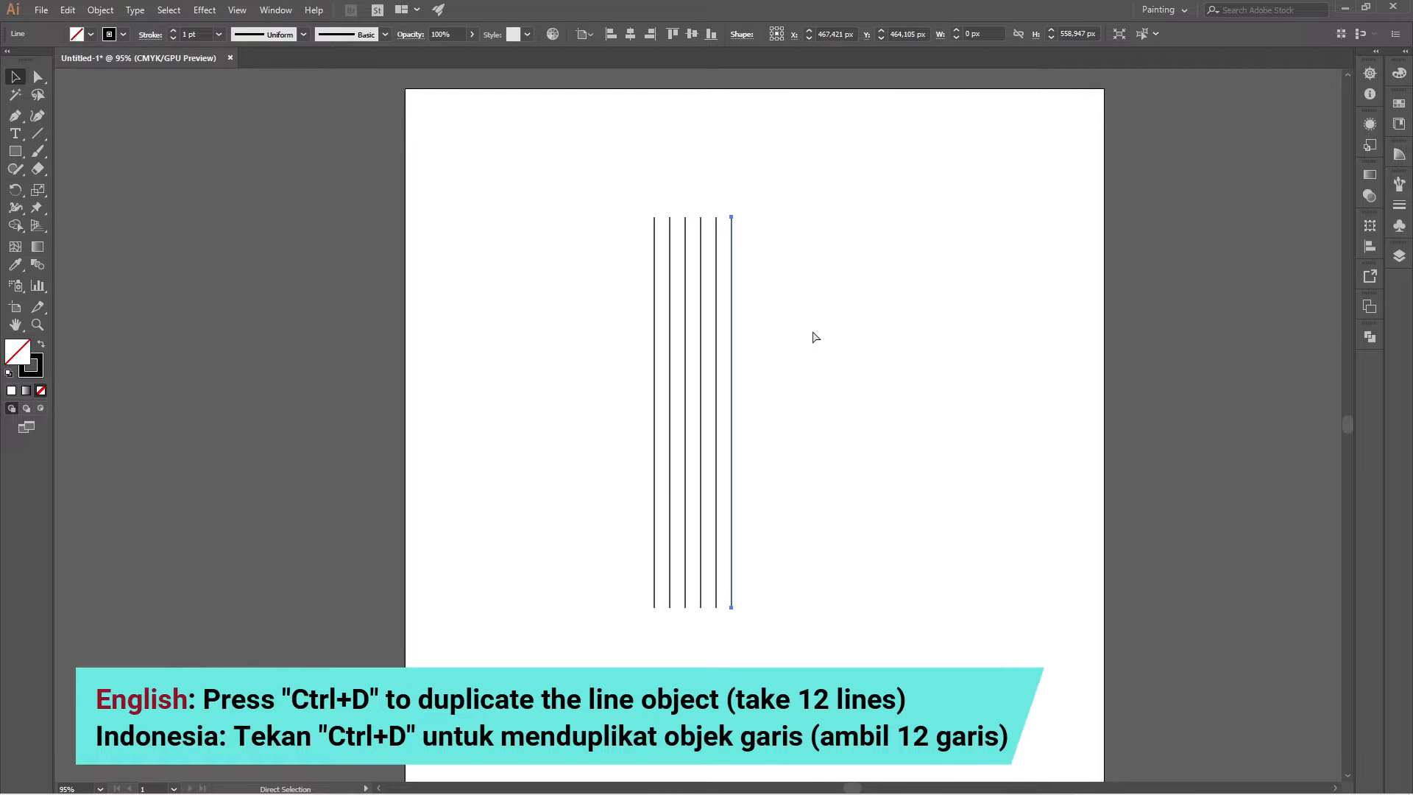
pyautogui.hotkey('ctrl', 'd')
pyautogui.hotkey('ctrl', 'd')
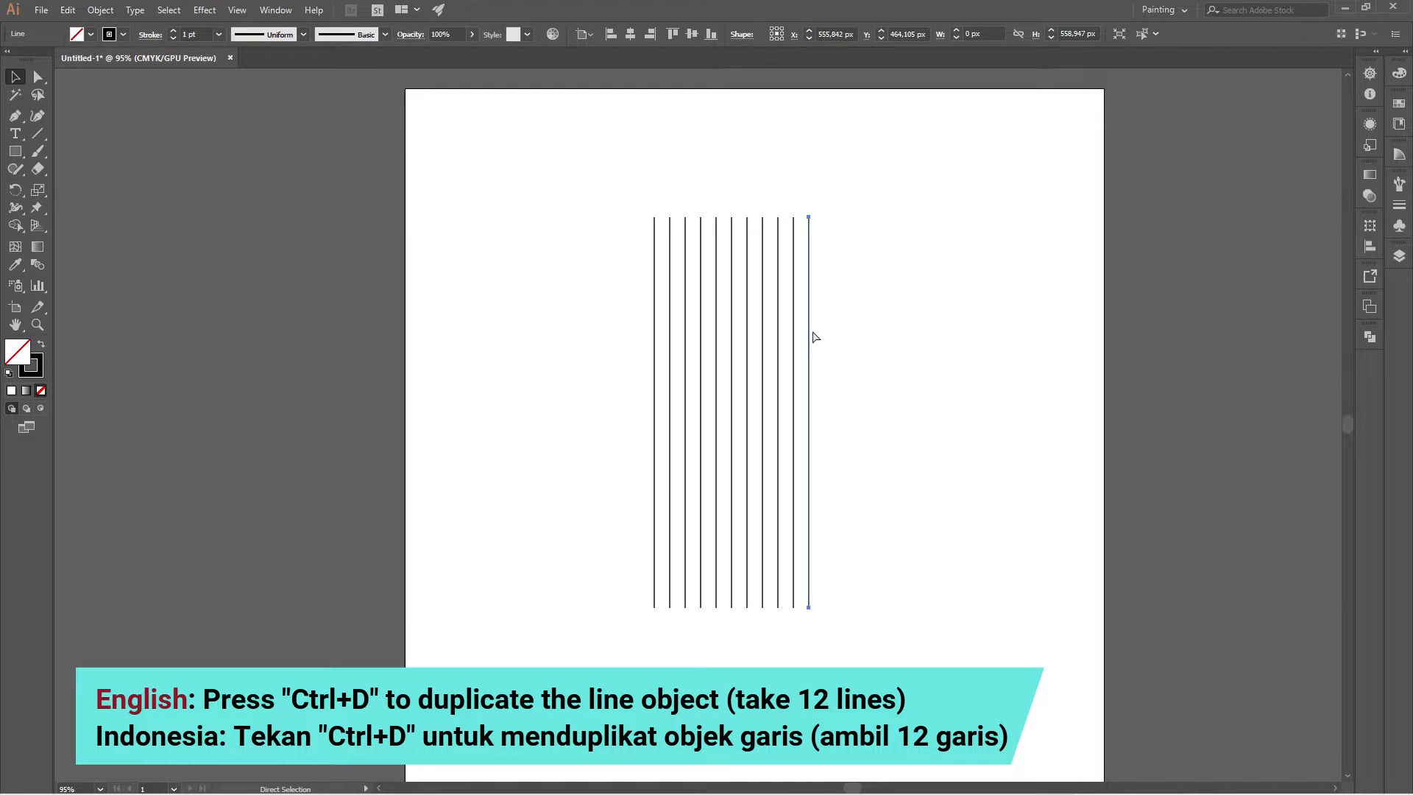
pyautogui.hotkey('ctrl', 'd')
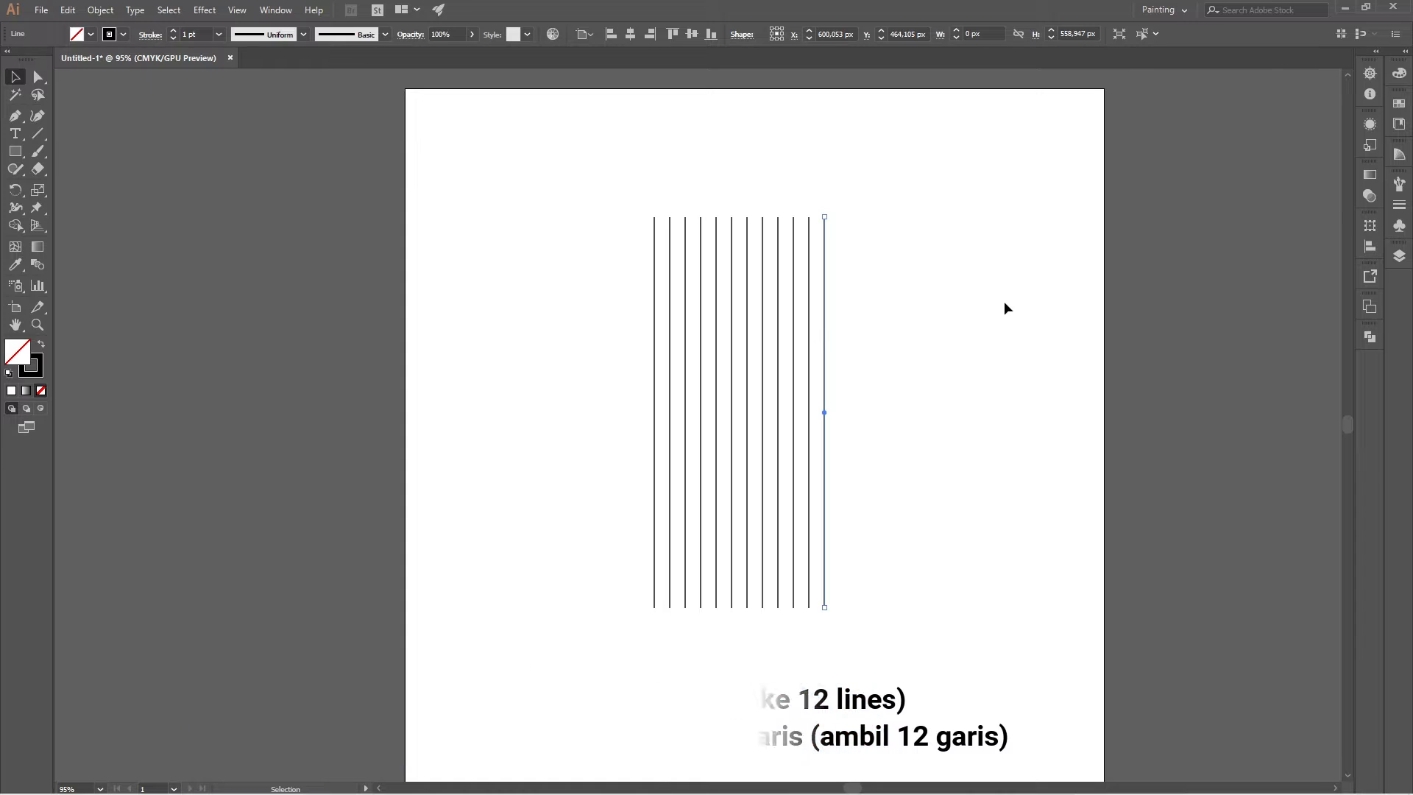
# Group all twelve vertical lines into one object.
pyautogui.click(1006, 303)
pyautogui.moveTo(602, 186); pyautogui.dragTo(836, 231)
pyautogui.rightClick(825, 243)
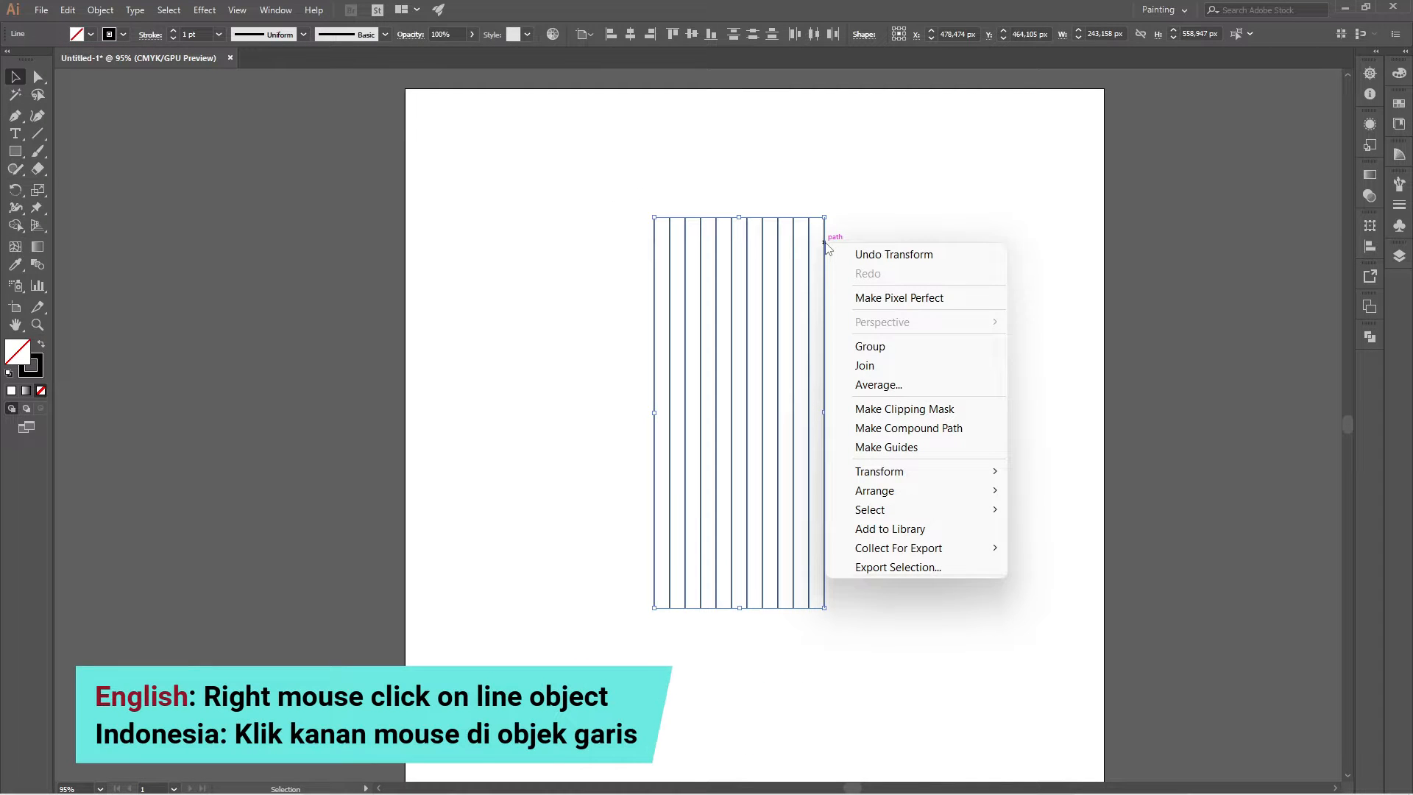
pyautogui.click(943, 347)
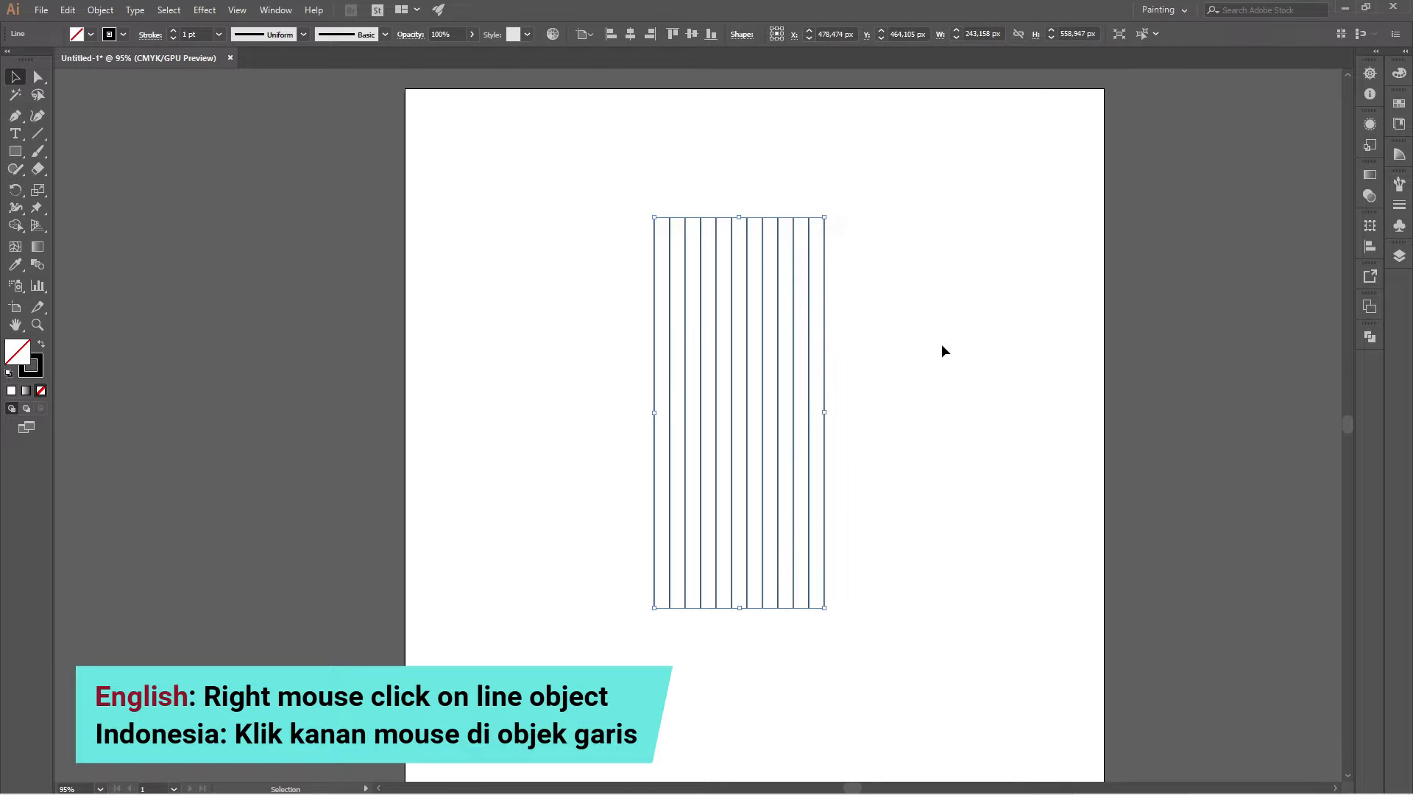
# Center the line group vertically and horizontally on the artboard and set its stroke weight to 0,5 pt.
pyautogui.click(687, 35)
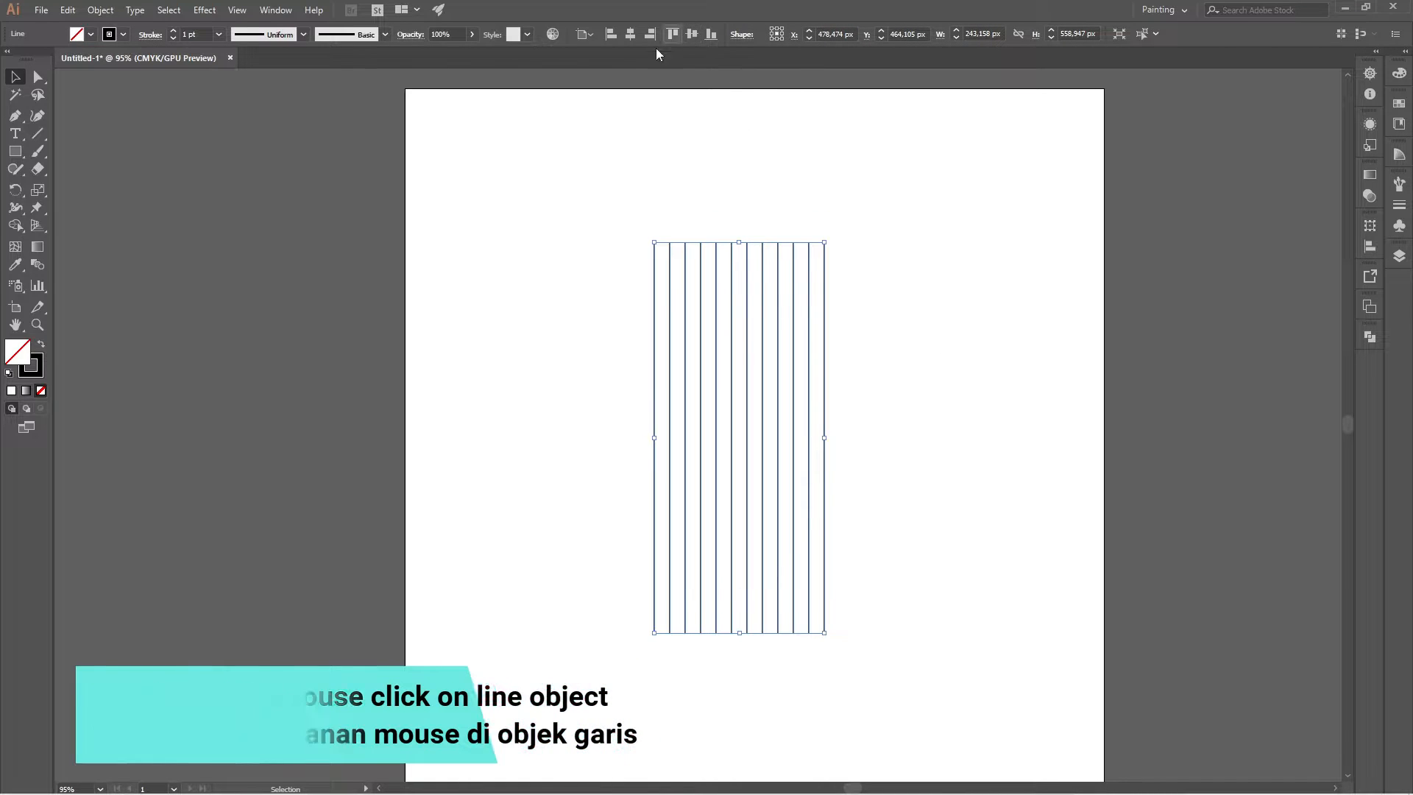
pyautogui.click(629, 39)
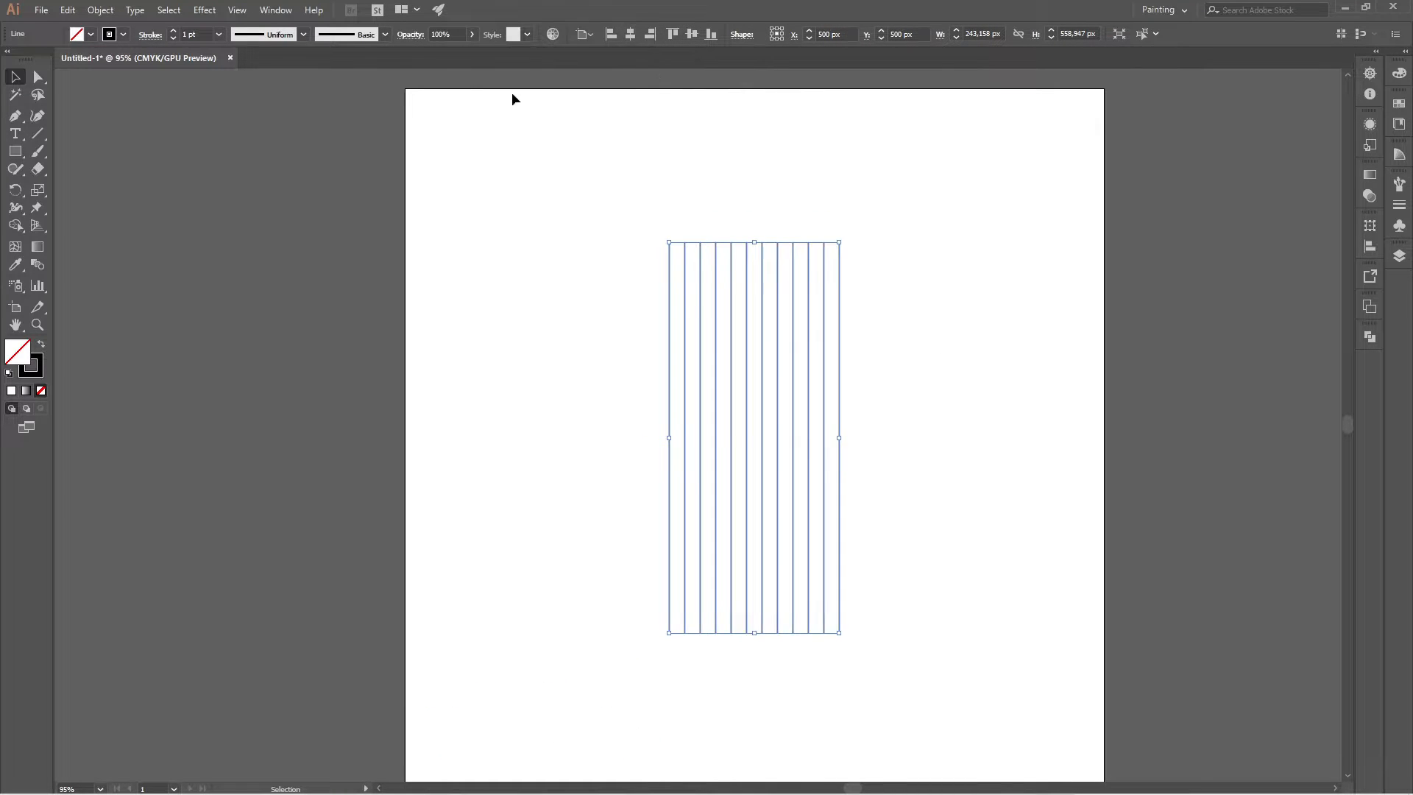
pyautogui.click(217, 35)
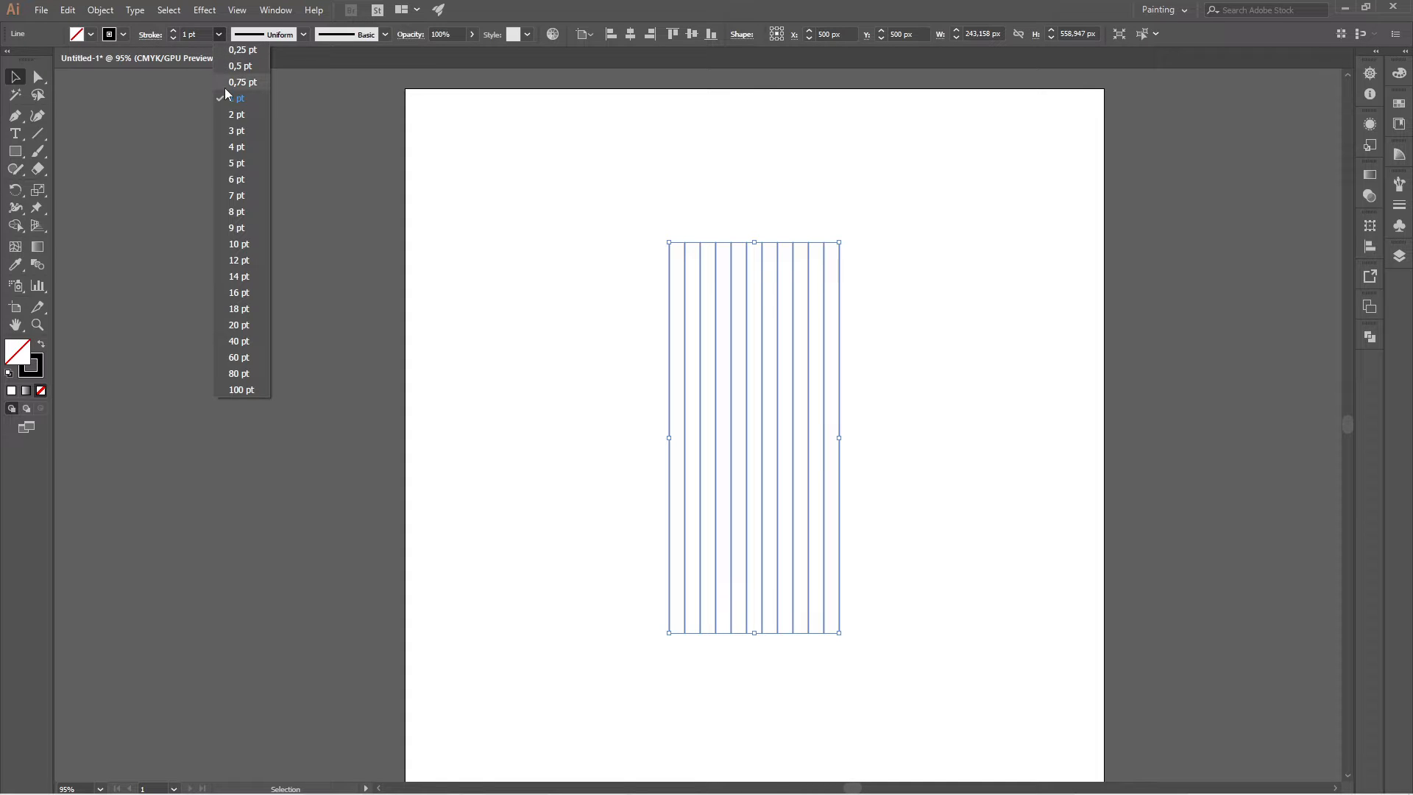
pyautogui.click(234, 67)
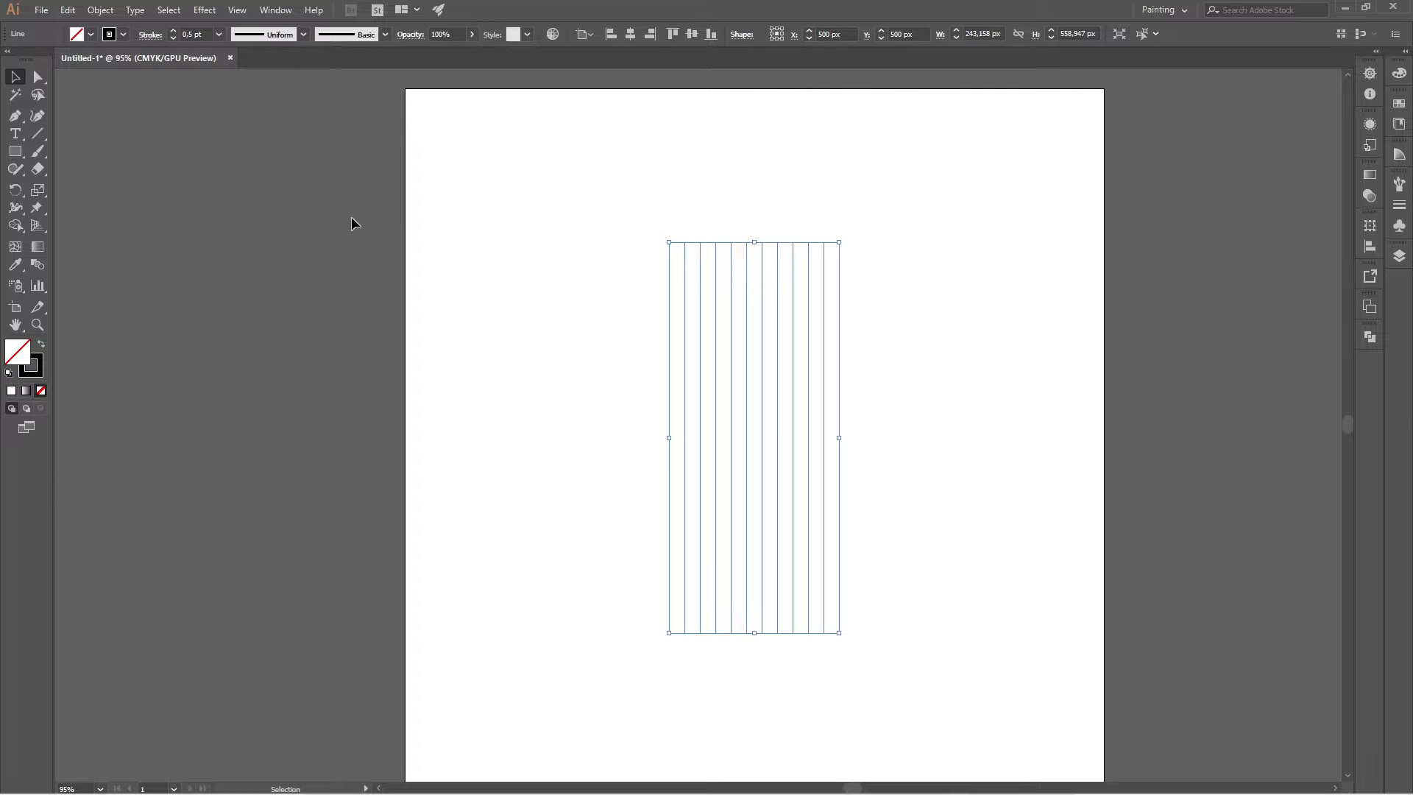
# Create a copy of the vertical line group rotated by 90° with the Rotate tool.
pyautogui.doubleClick(14, 191)
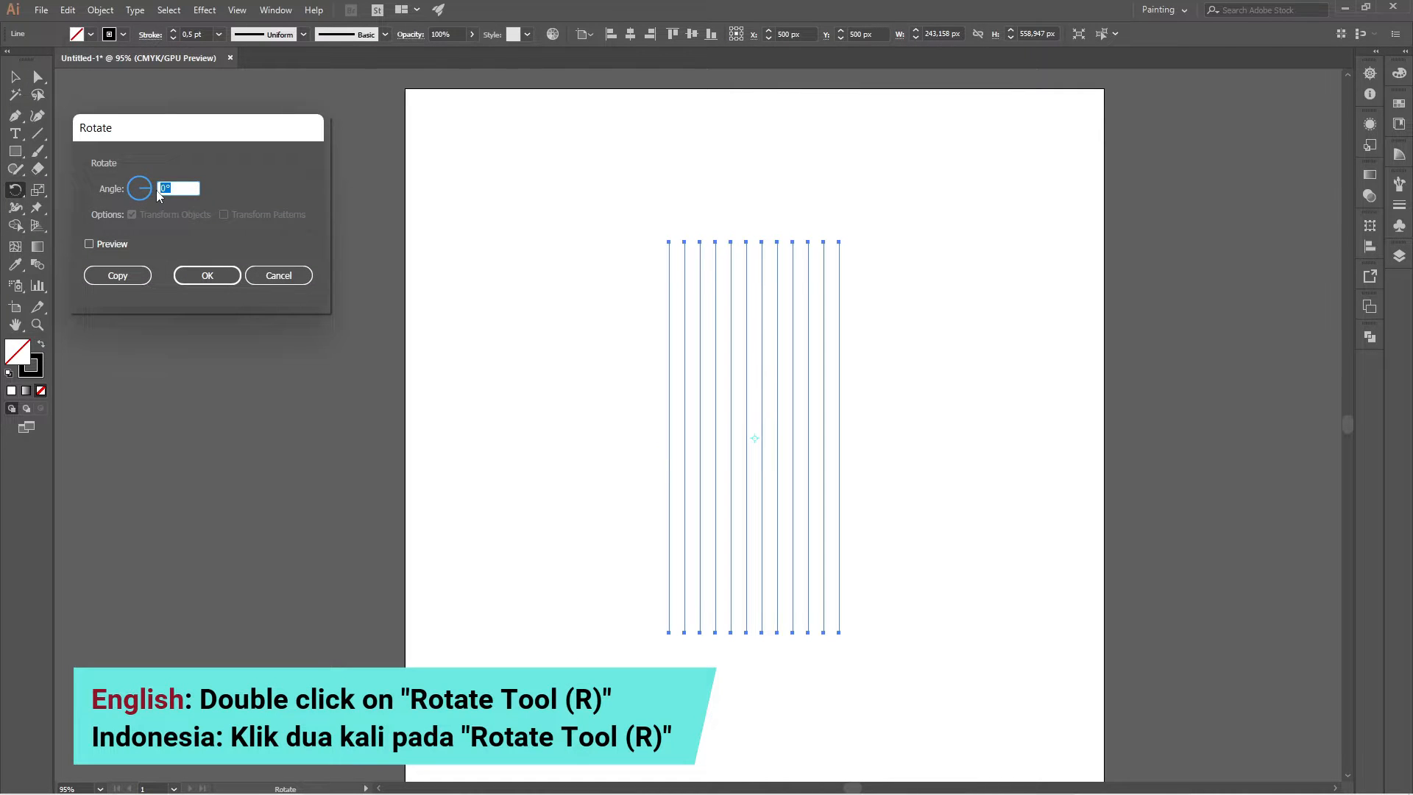
pyautogui.write('90')
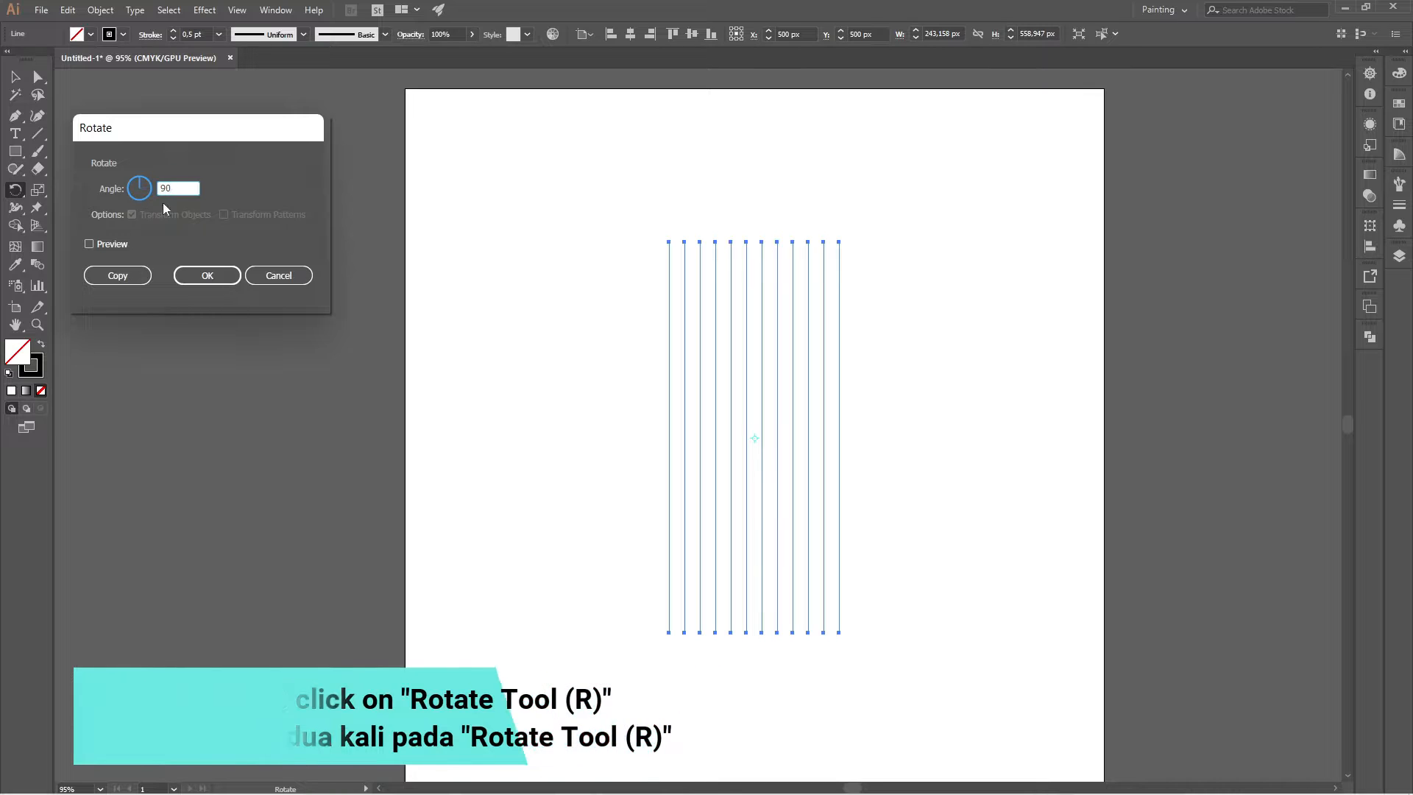
pyautogui.click(142, 279)
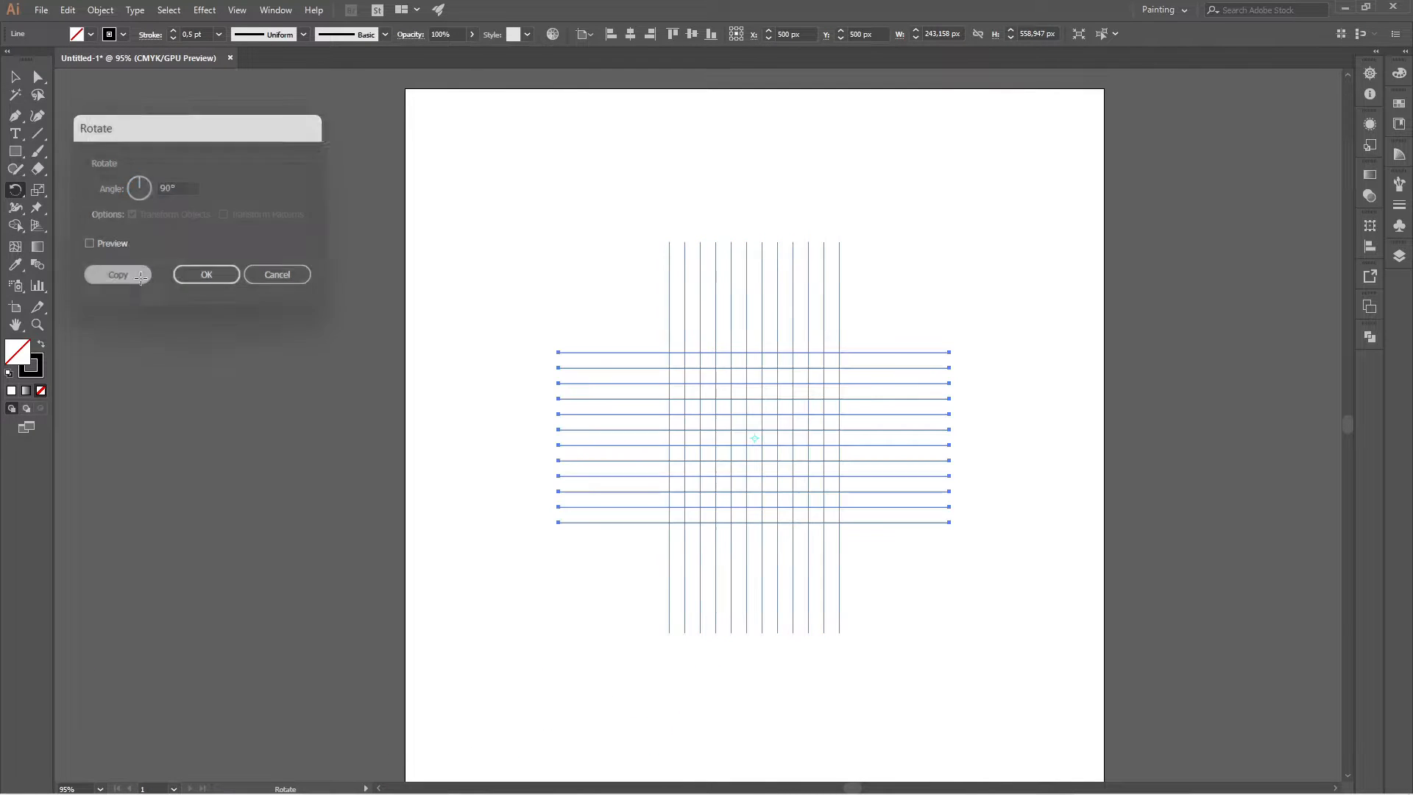
# Select only the vertical line group and create a copy of it rotated by 45°.
pyautogui.click(14, 76)
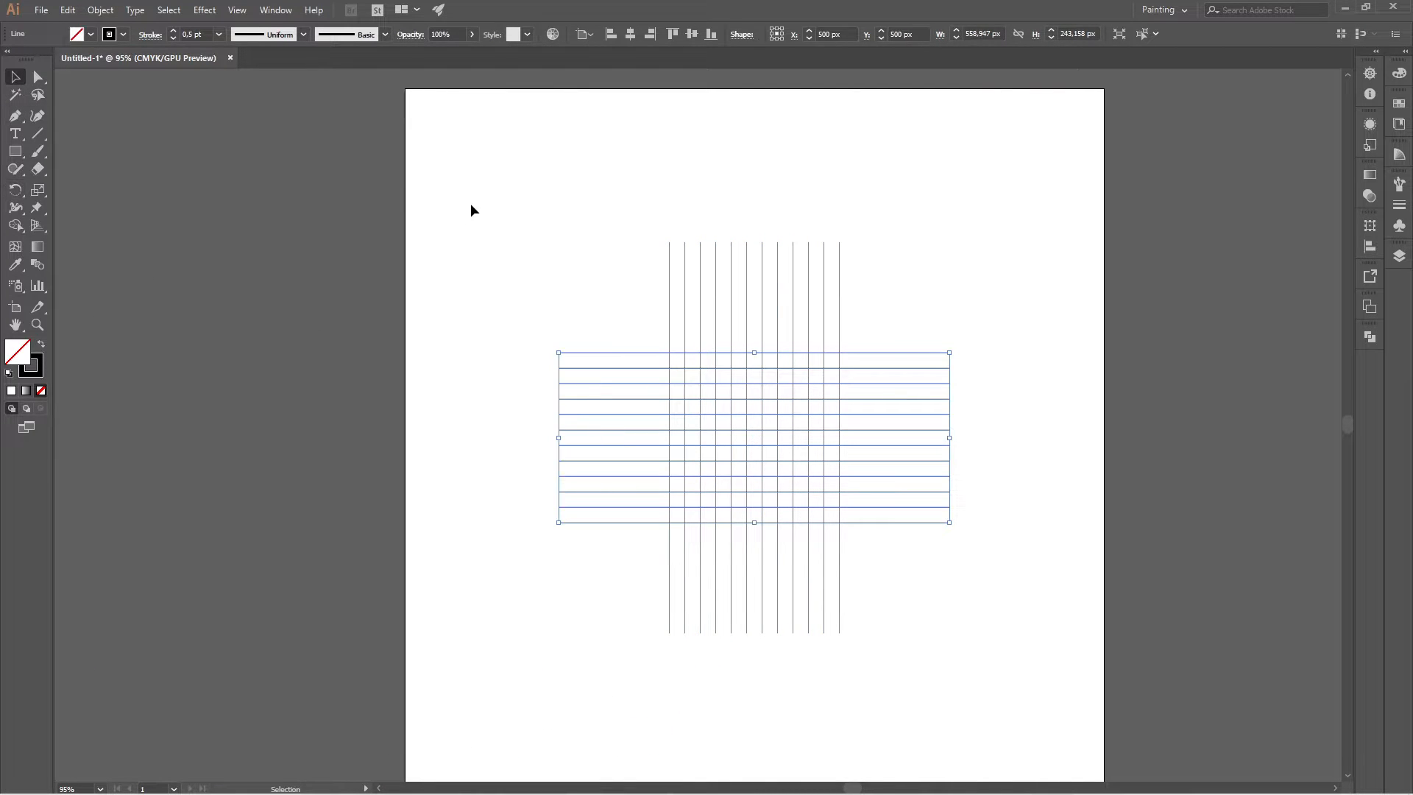
pyautogui.click(515, 215)
pyautogui.moveTo(618, 224); pyautogui.dragTo(925, 251)
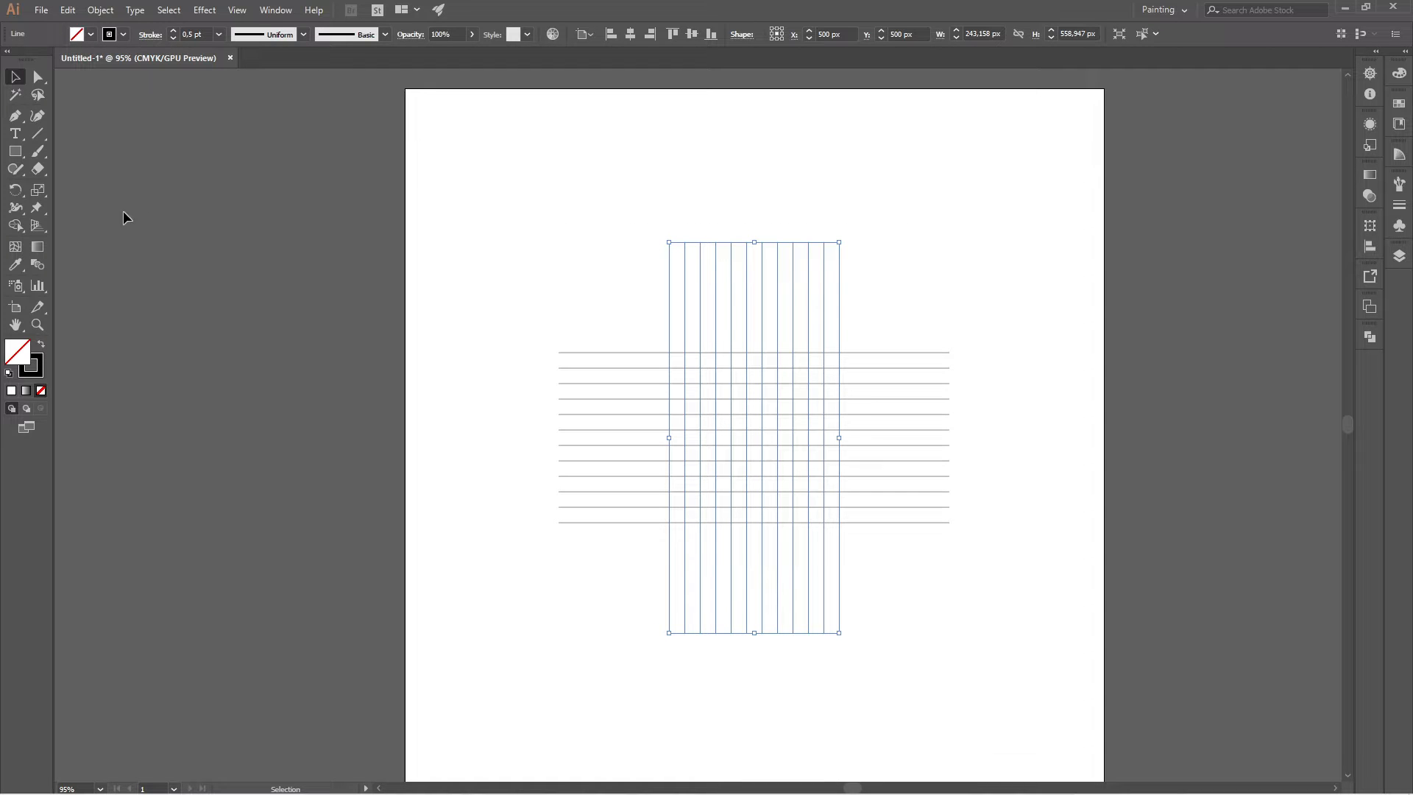
pyautogui.doubleClick(16, 190)
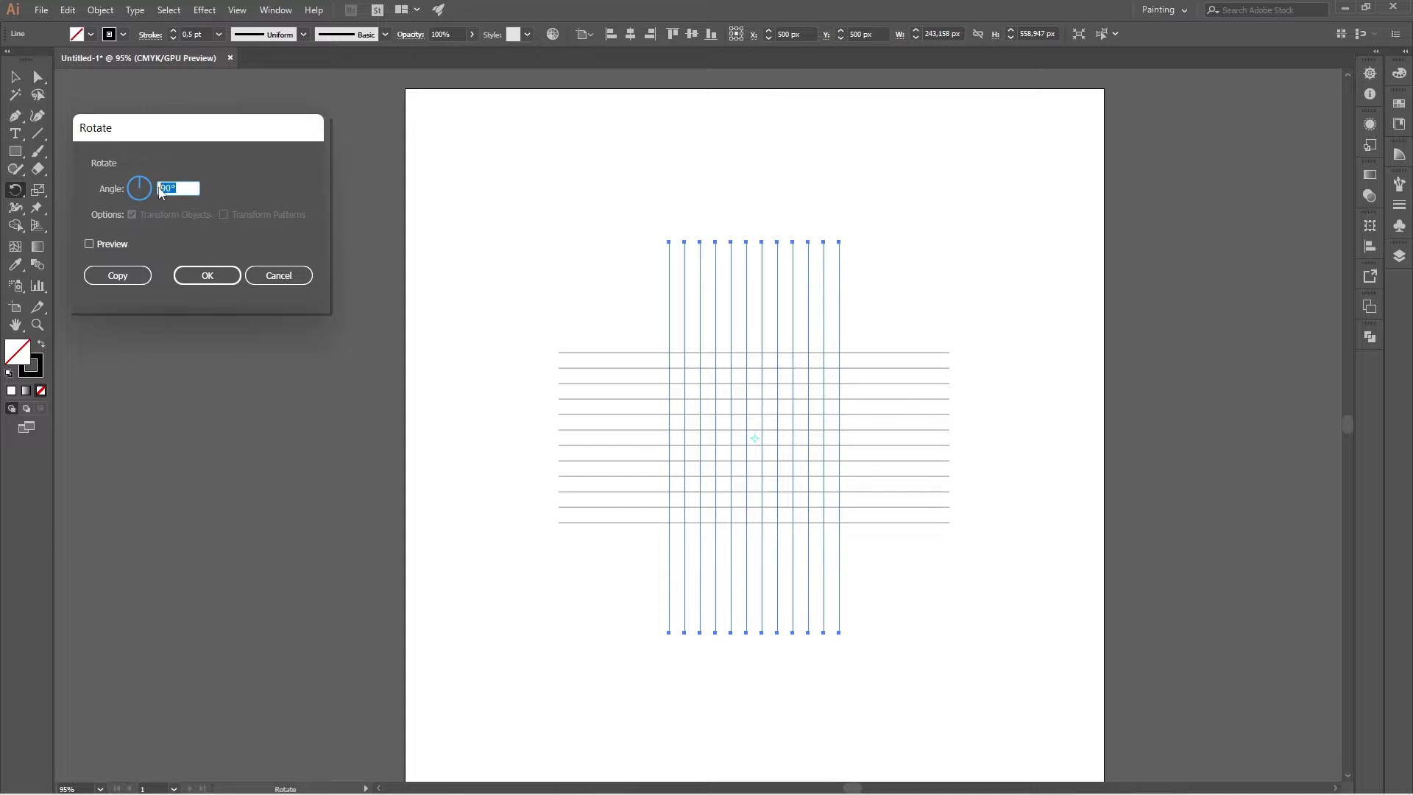
pyautogui.write('45')
pyautogui.click(147, 280)
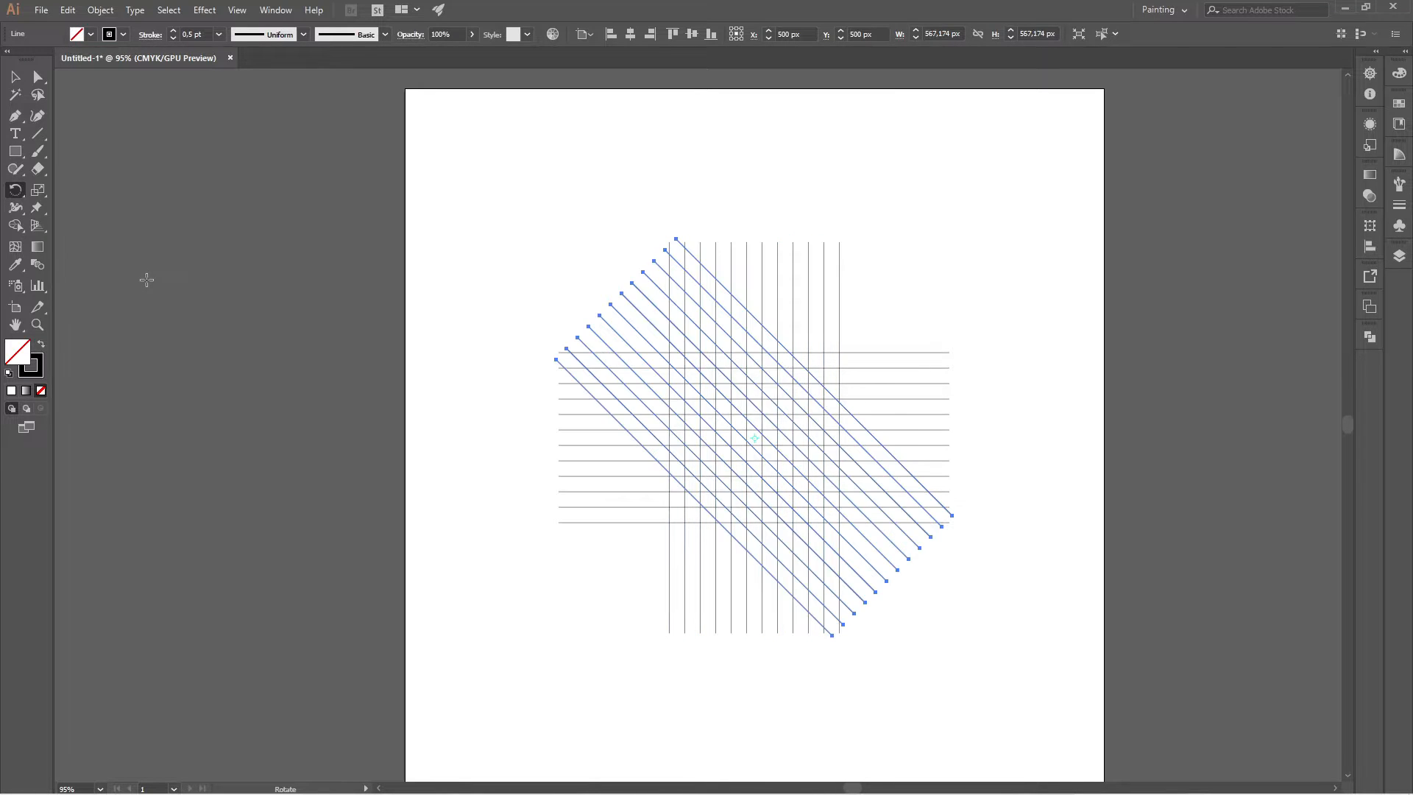
# Try to create a reflected copy of the diagonal line group with the Reflect tool at a 45° axis angle.
pyautogui.click(16, 191)
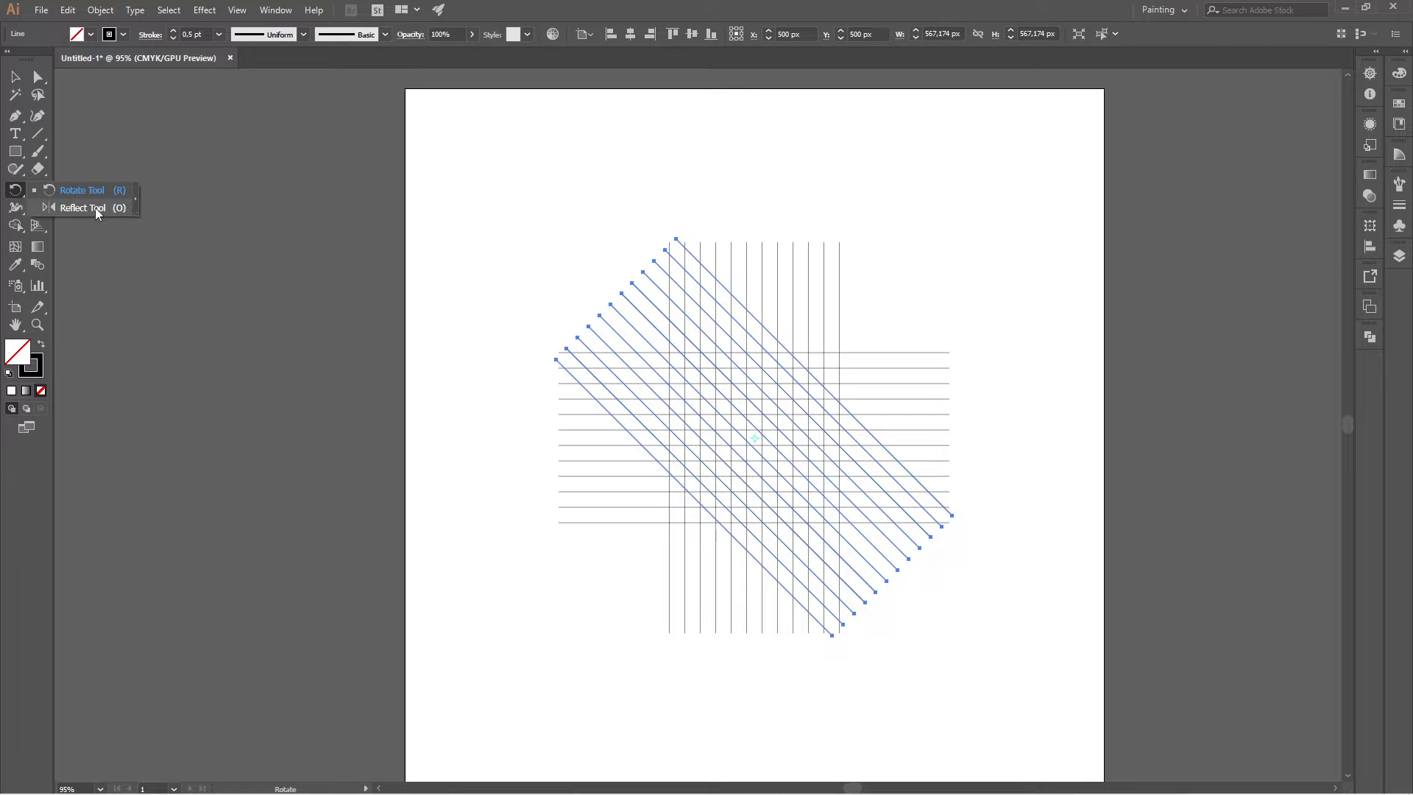
pyautogui.click(98, 209)
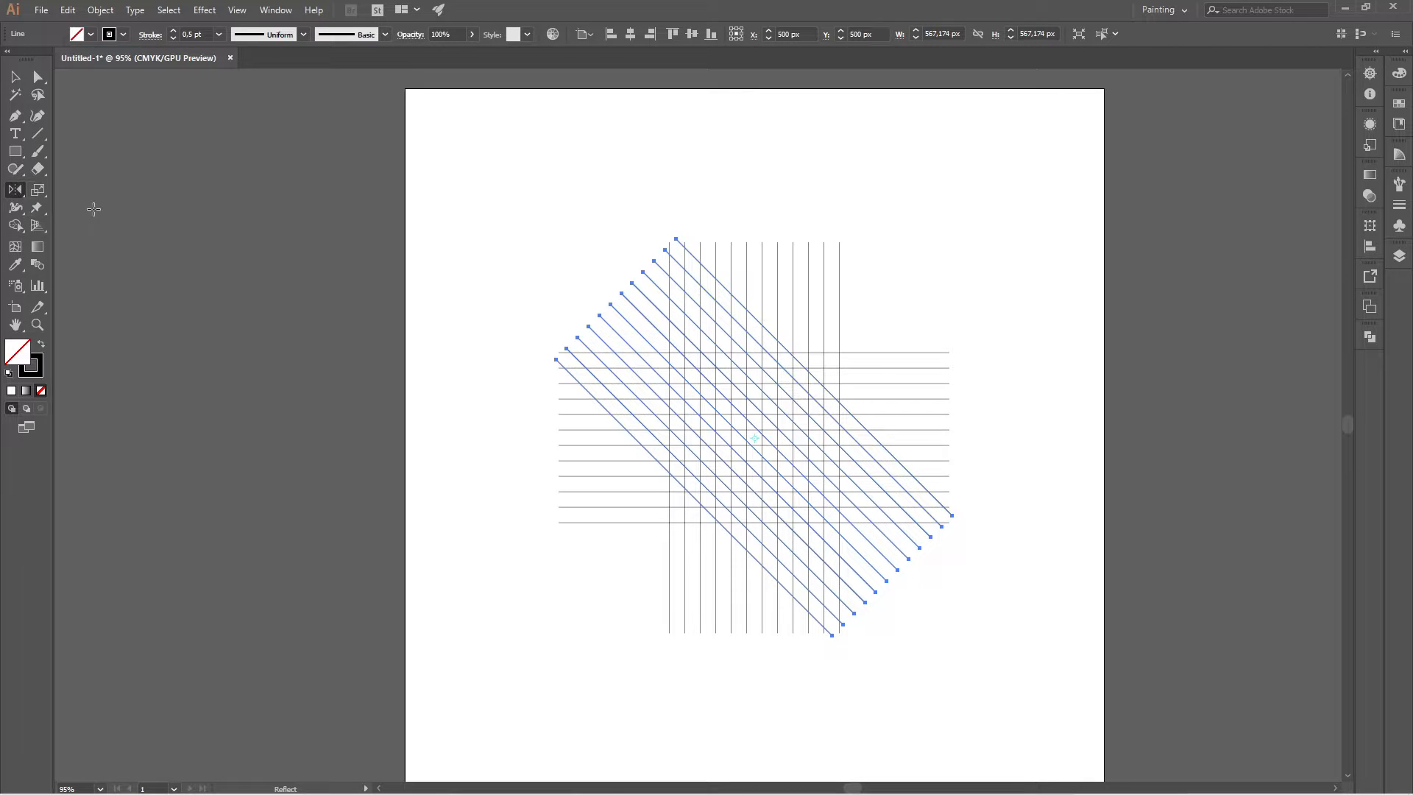
pyautogui.doubleClick(17, 191)
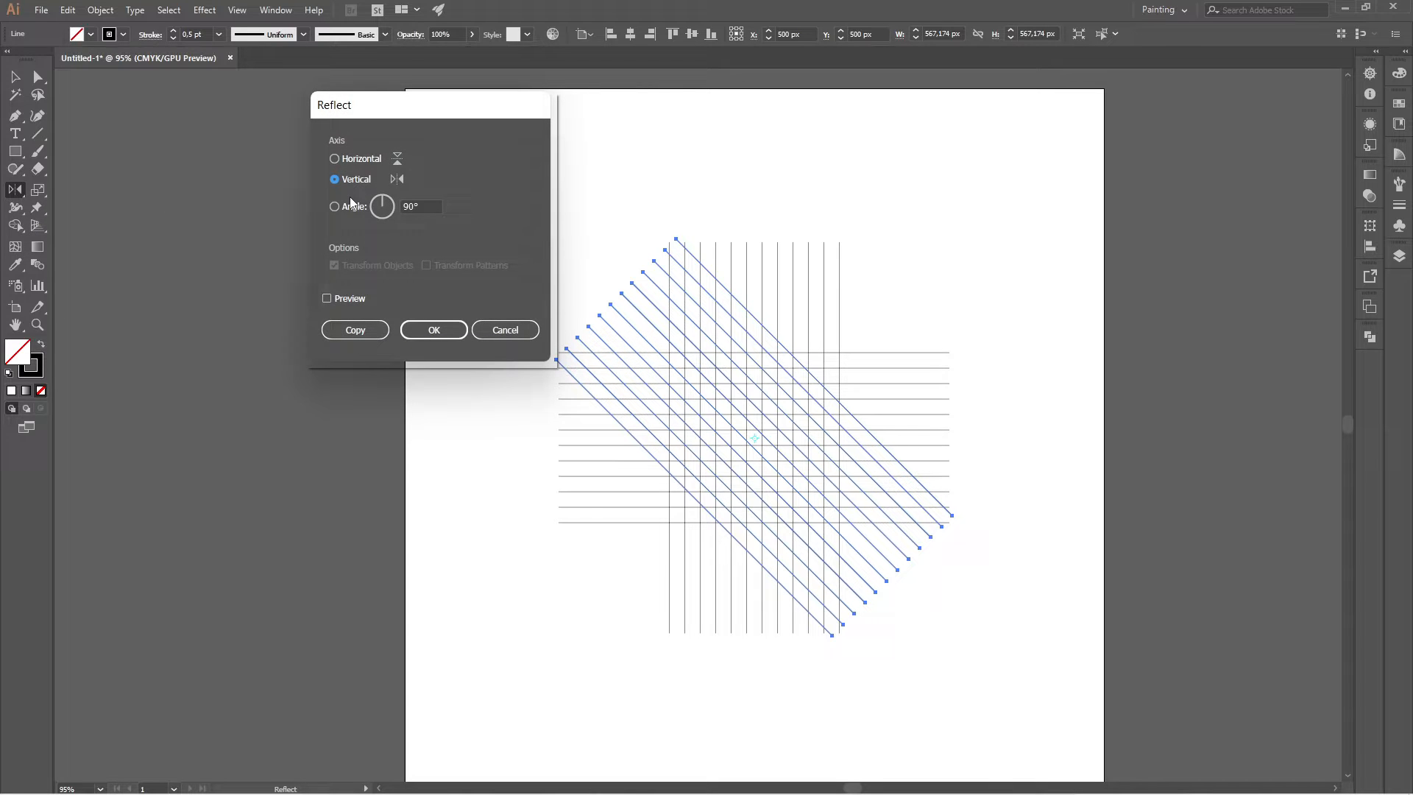
pyautogui.click(416, 207)
pyautogui.write('45')
pyautogui.click(382, 331)
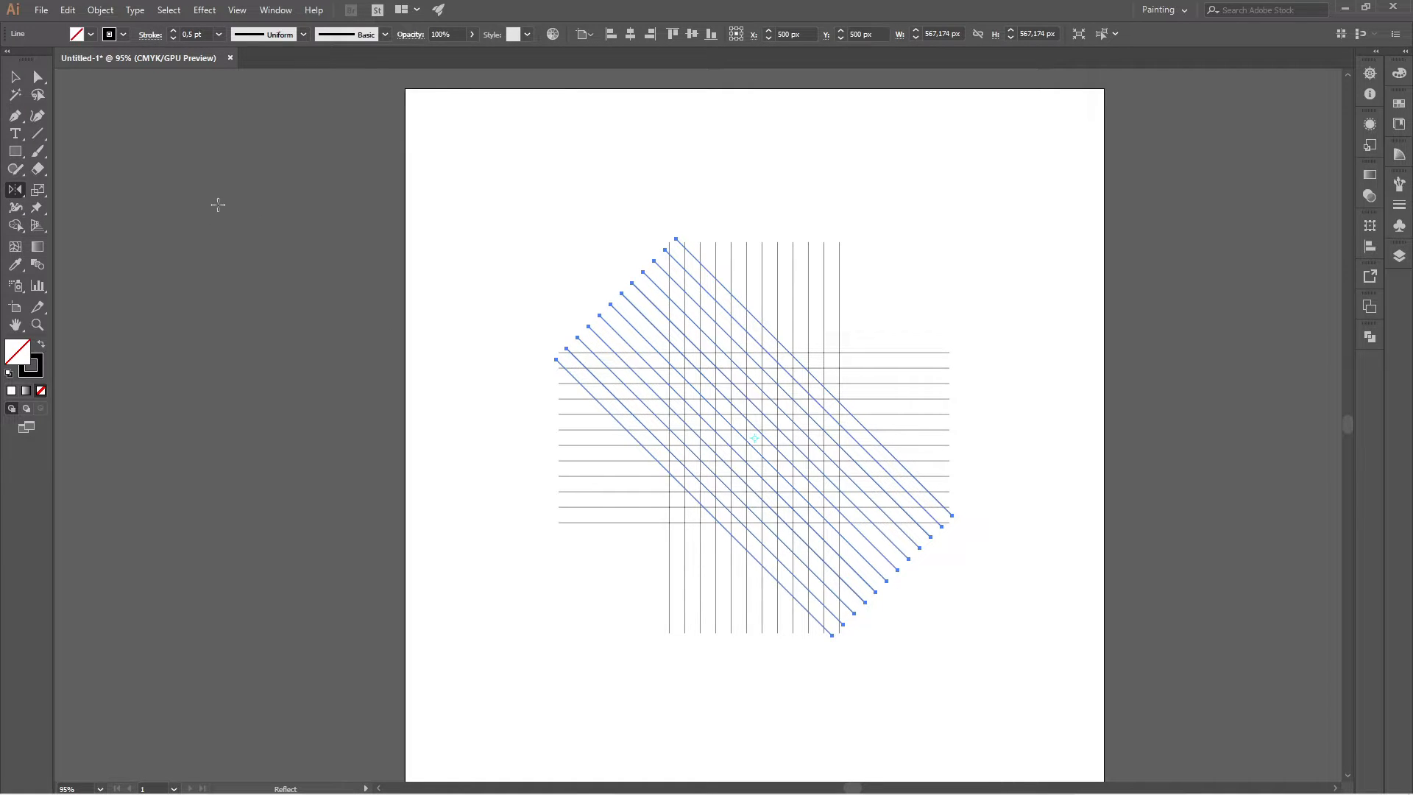
# Create a reflected copy of the diagonal line group running along the opposite diagonal, and clear the selection.
pyautogui.doubleClick(20, 192)
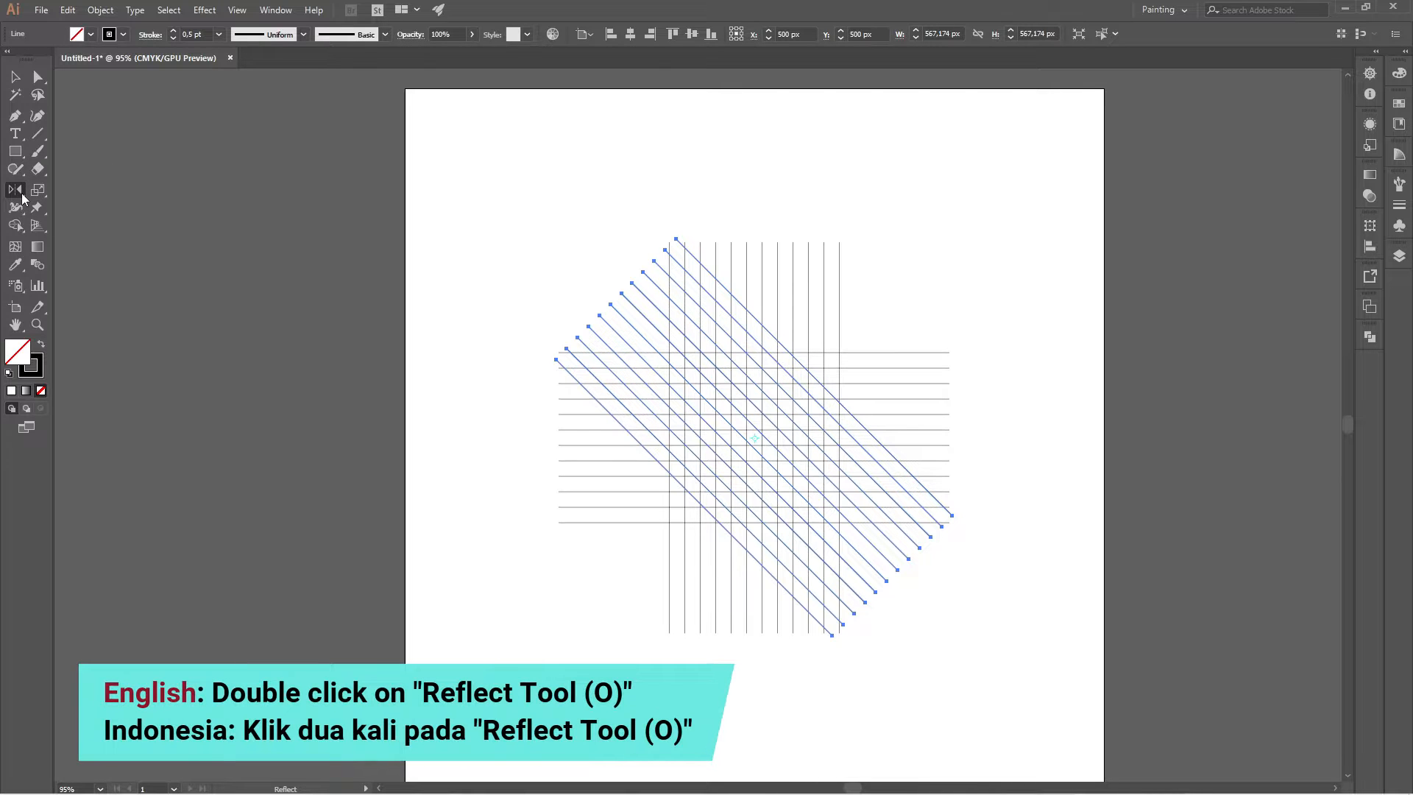
pyautogui.click(346, 160)
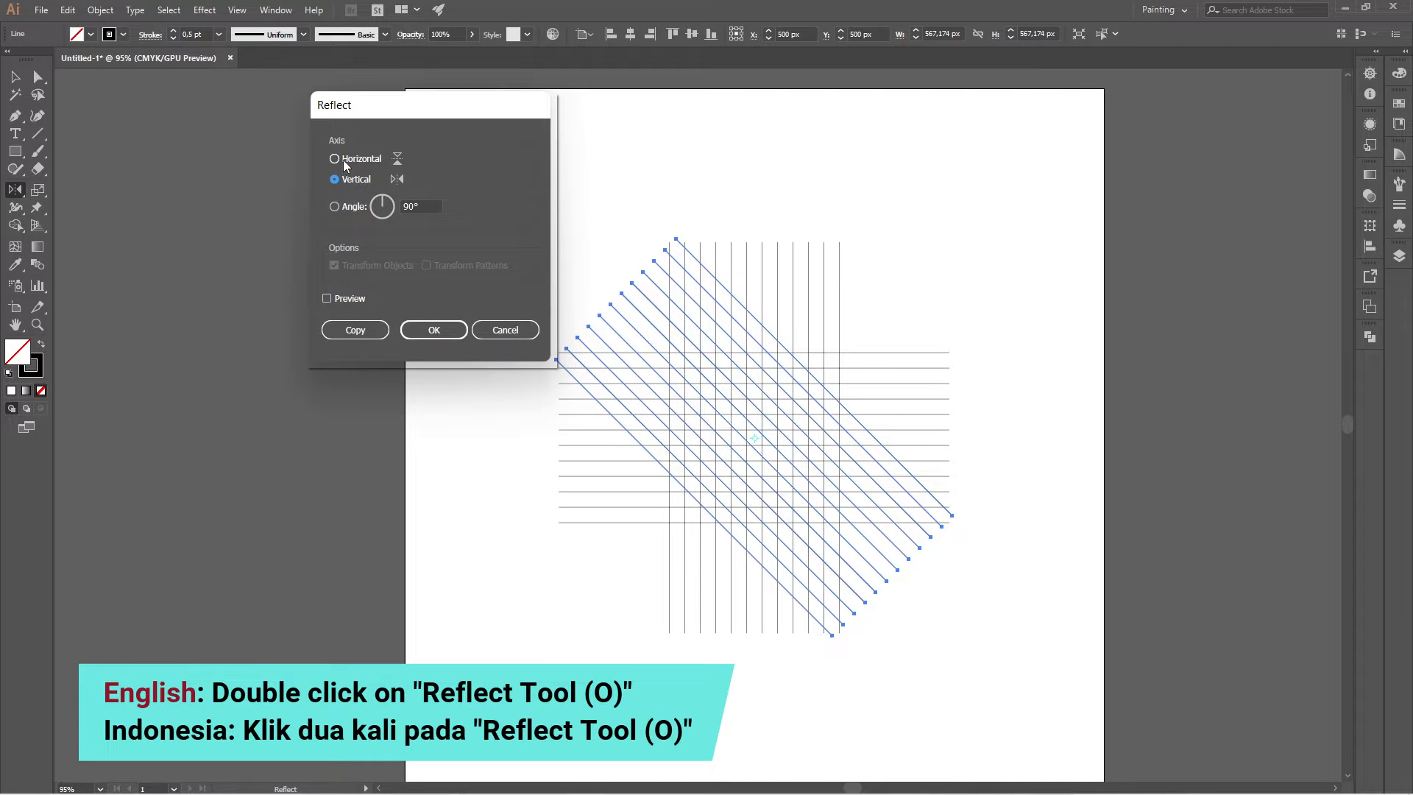
pyautogui.click(369, 333)
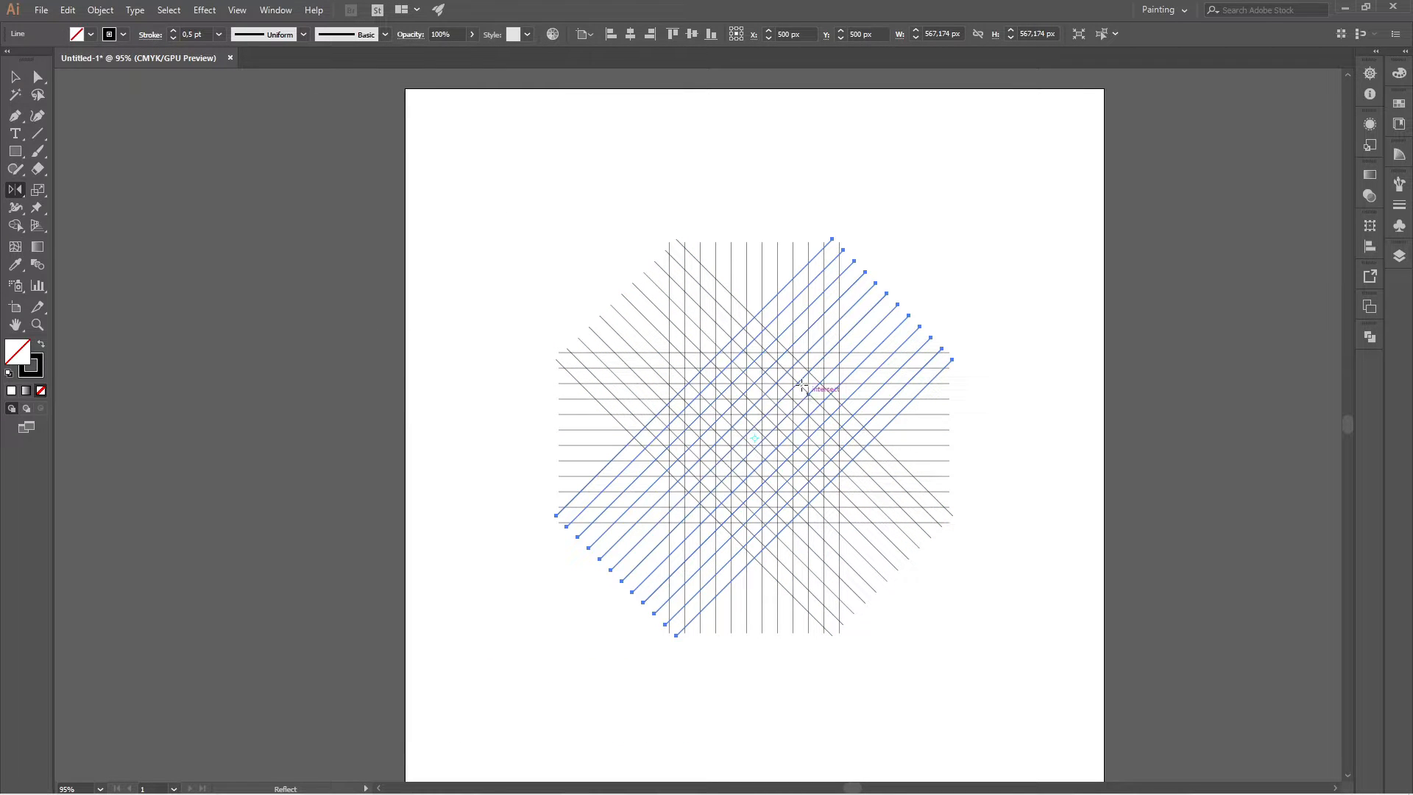
pyautogui.press('v')
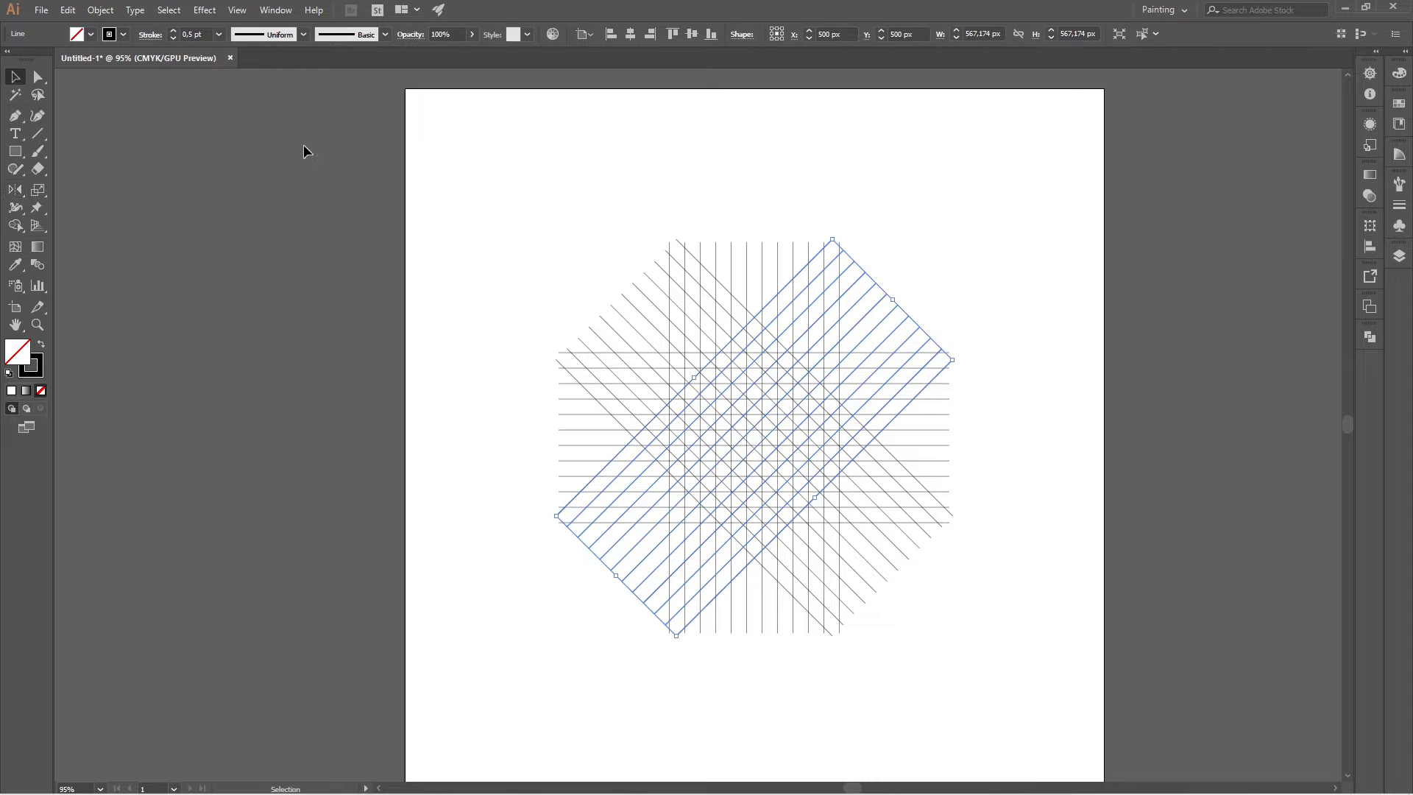
pyautogui.click(491, 193)
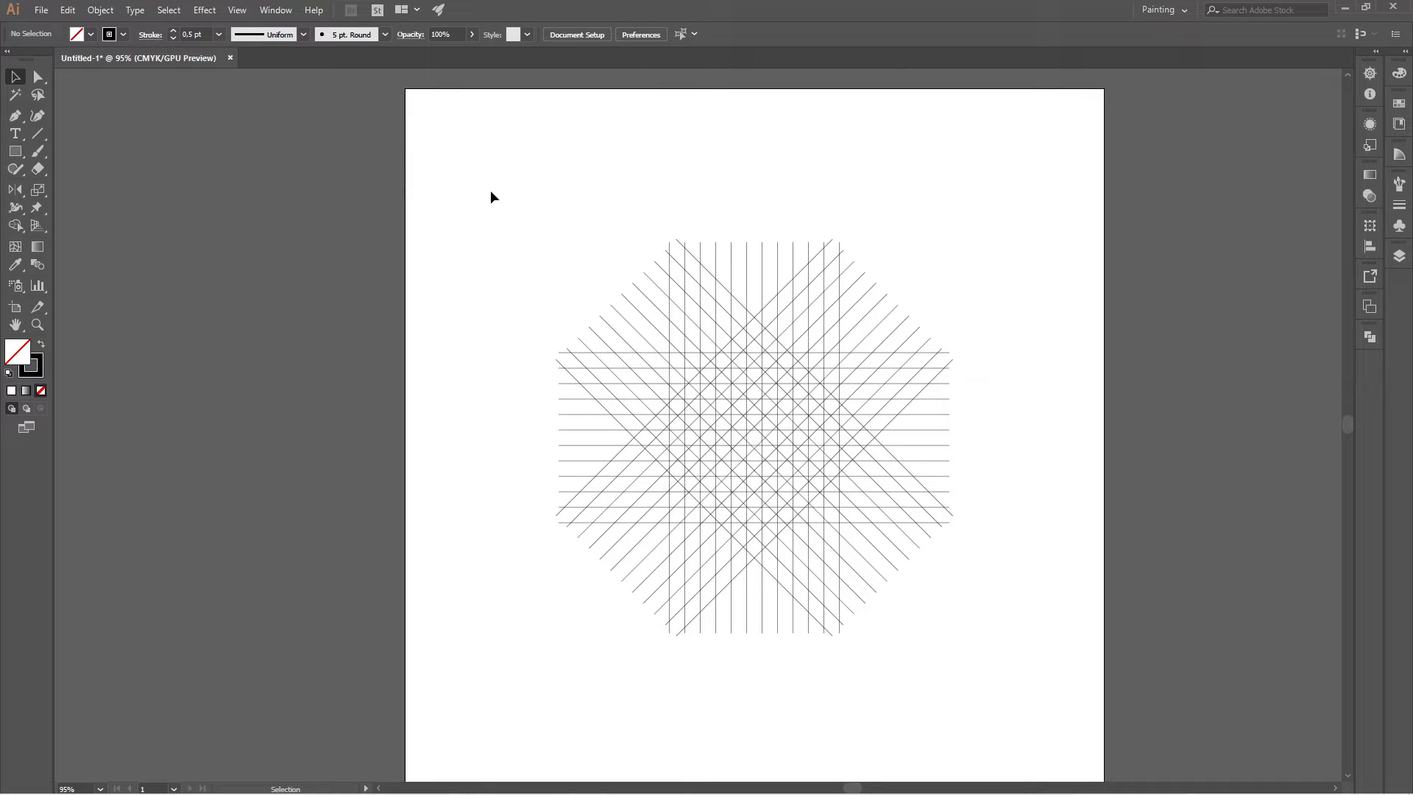
# Draw a circle about 243 px in diameter with the Ellipse tool, outward from the center of the line pattern.
pyautogui.click(26, 157)
pyautogui.click(117, 185)
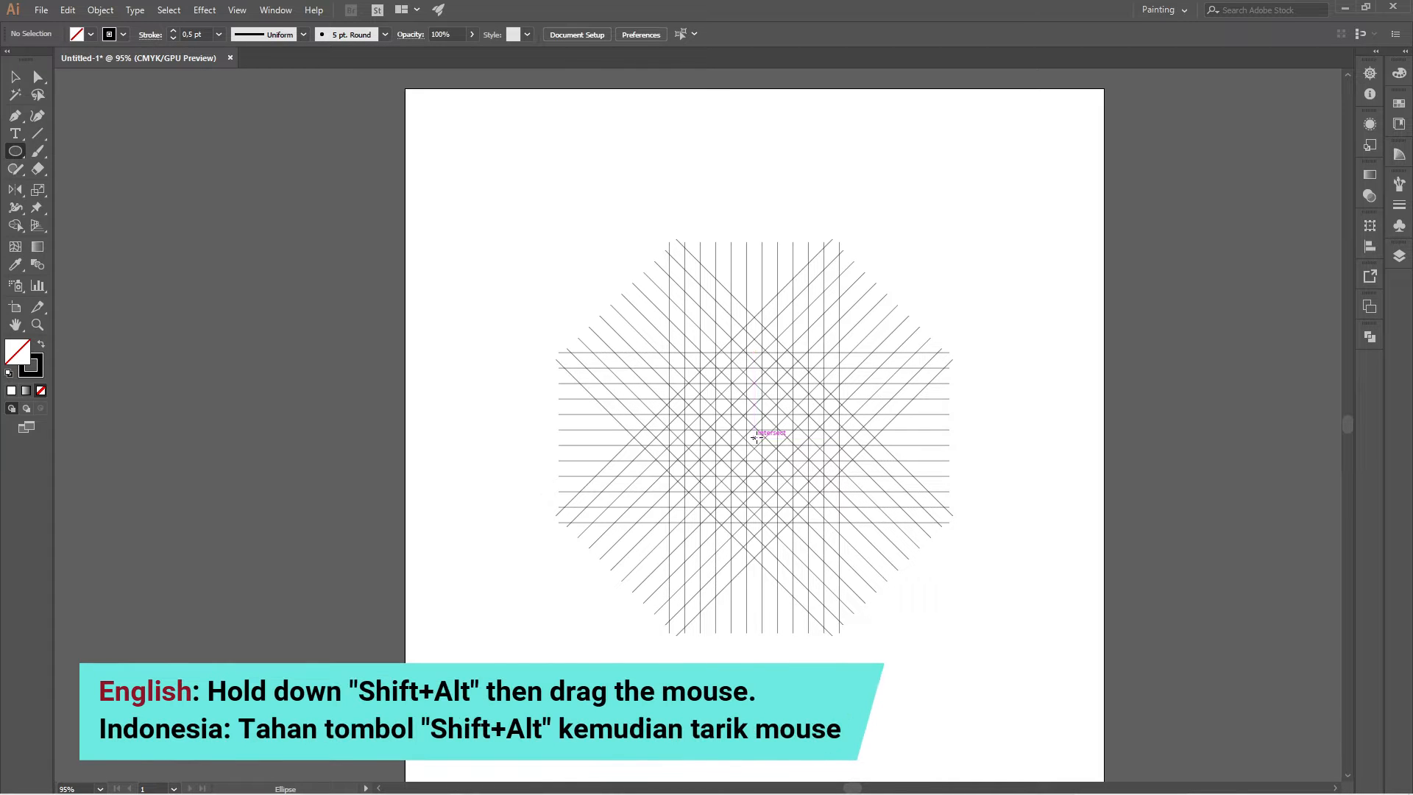
pyautogui.moveTo(754, 437); pyautogui.dragTo(814, 353)
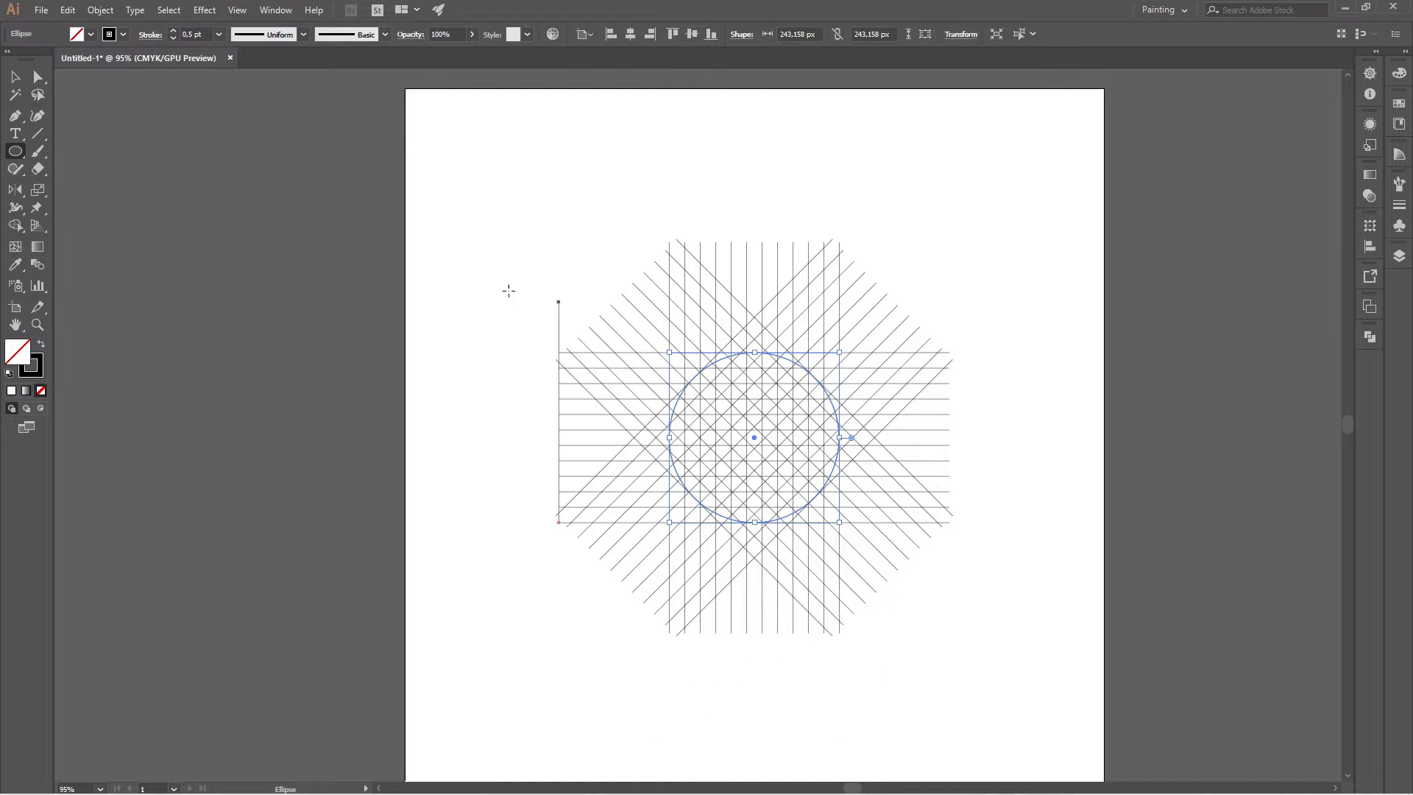
pyautogui.click(15, 77)
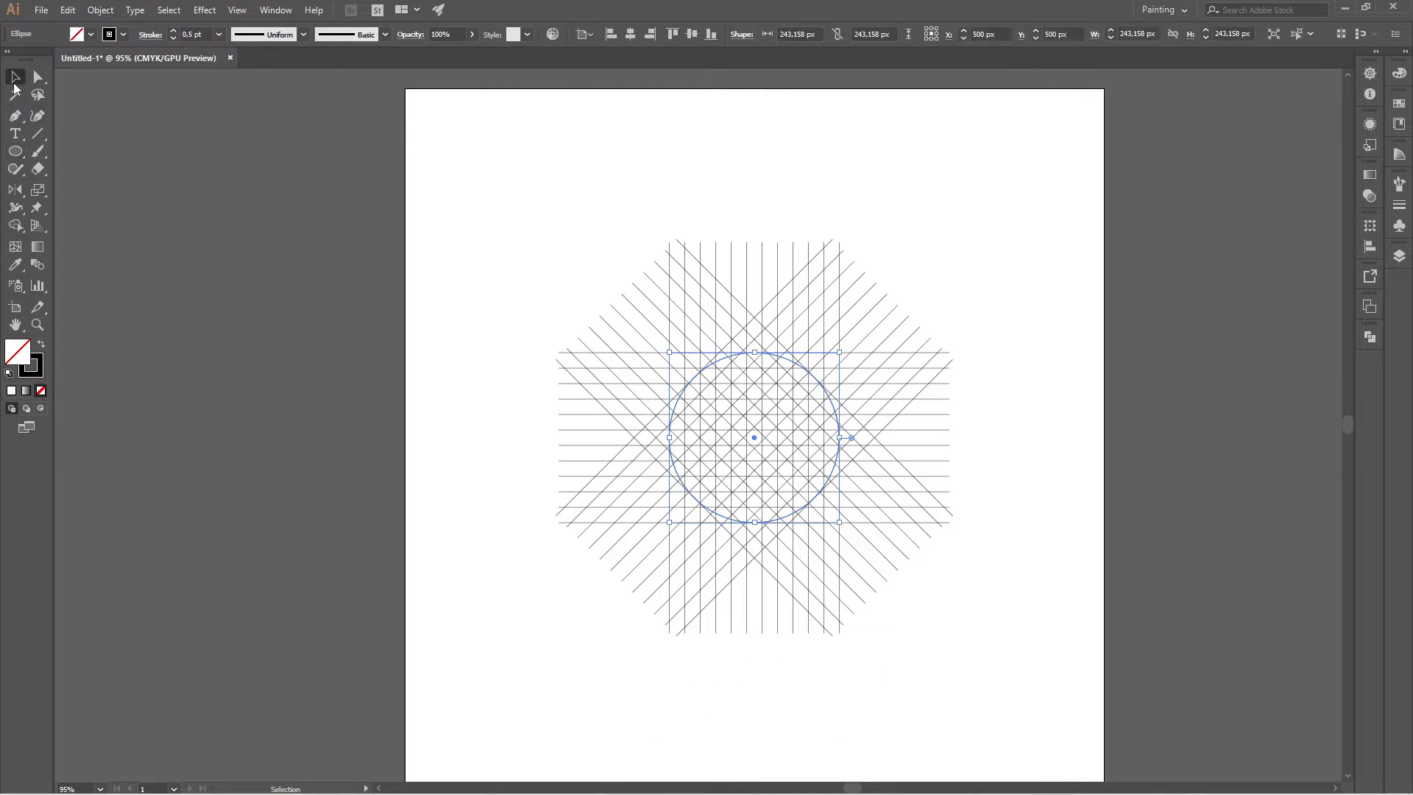
# Copy the circle, paste it in front, and scale the duplicate about its center down to about 199 px in diameter.
pyautogui.click(67, 10)
pyautogui.click(114, 95)
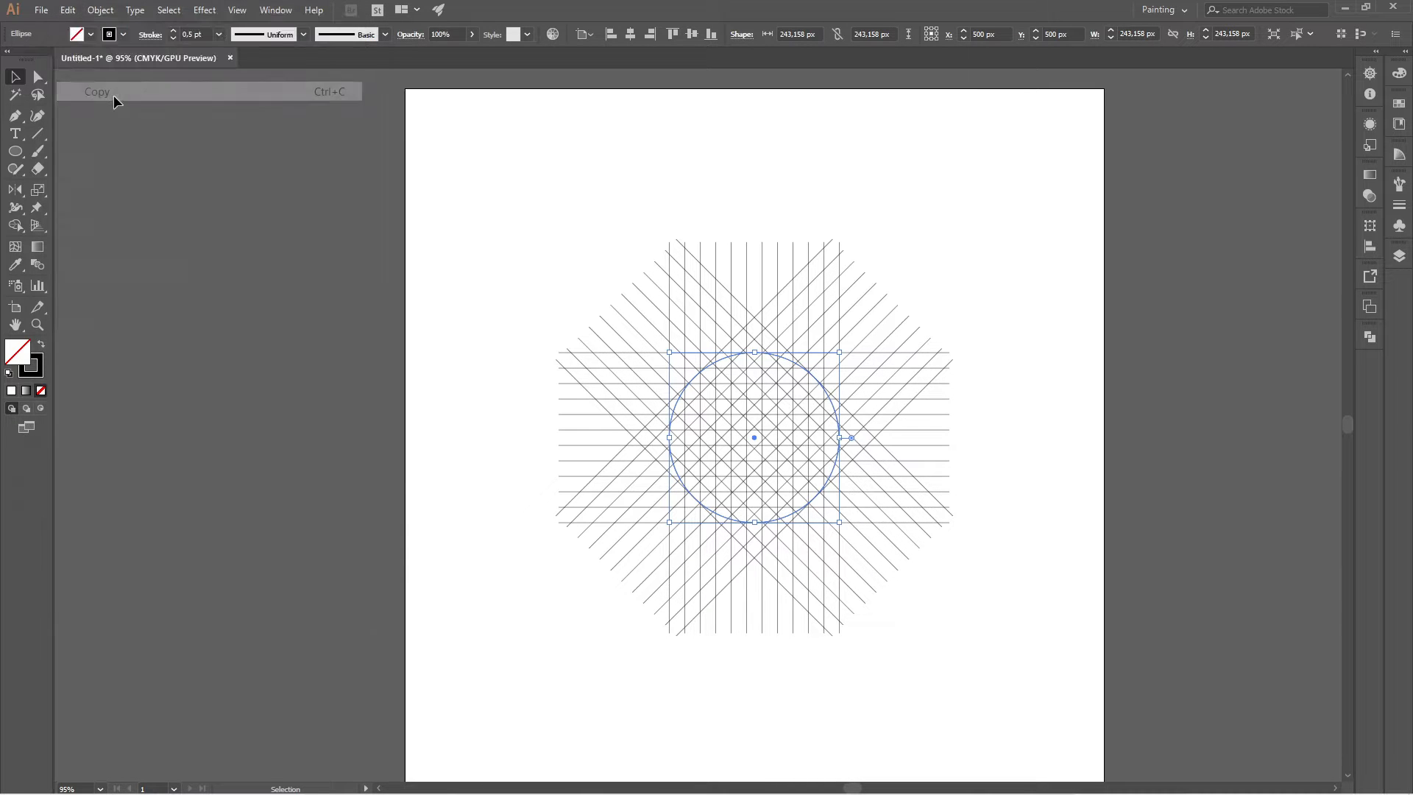
pyautogui.click(68, 9)
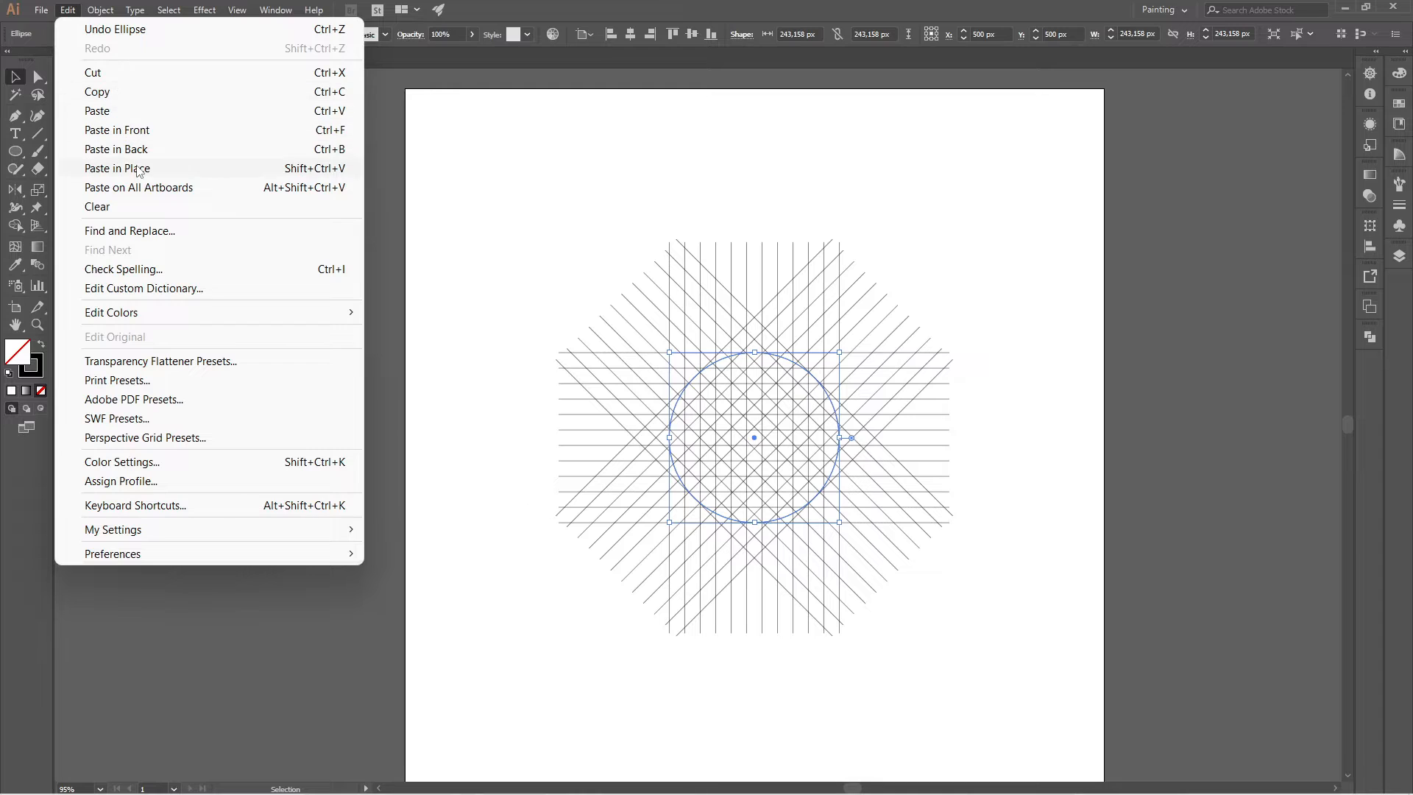
pyautogui.click(183, 130)
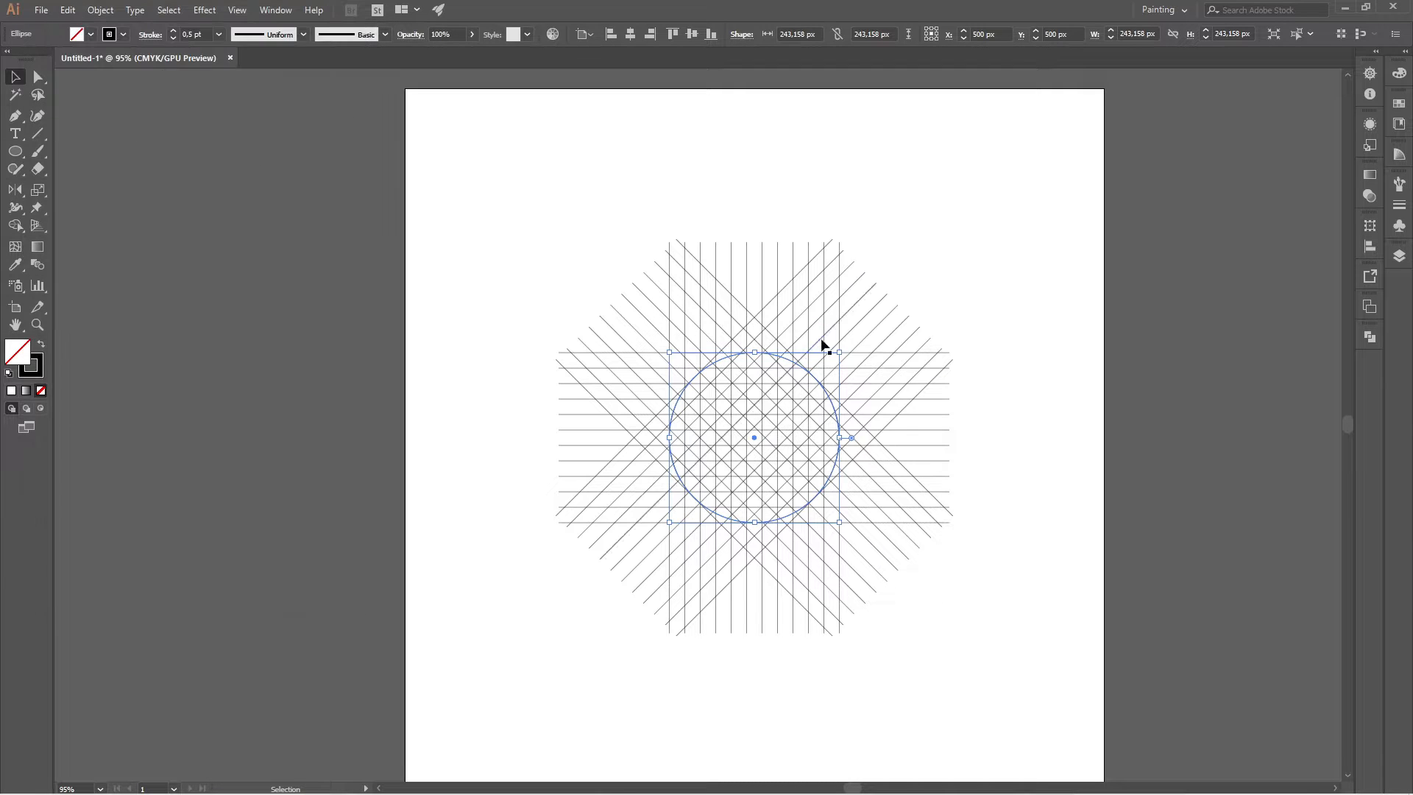
pyautogui.moveTo(755, 352); pyautogui.dragTo(778, 368)
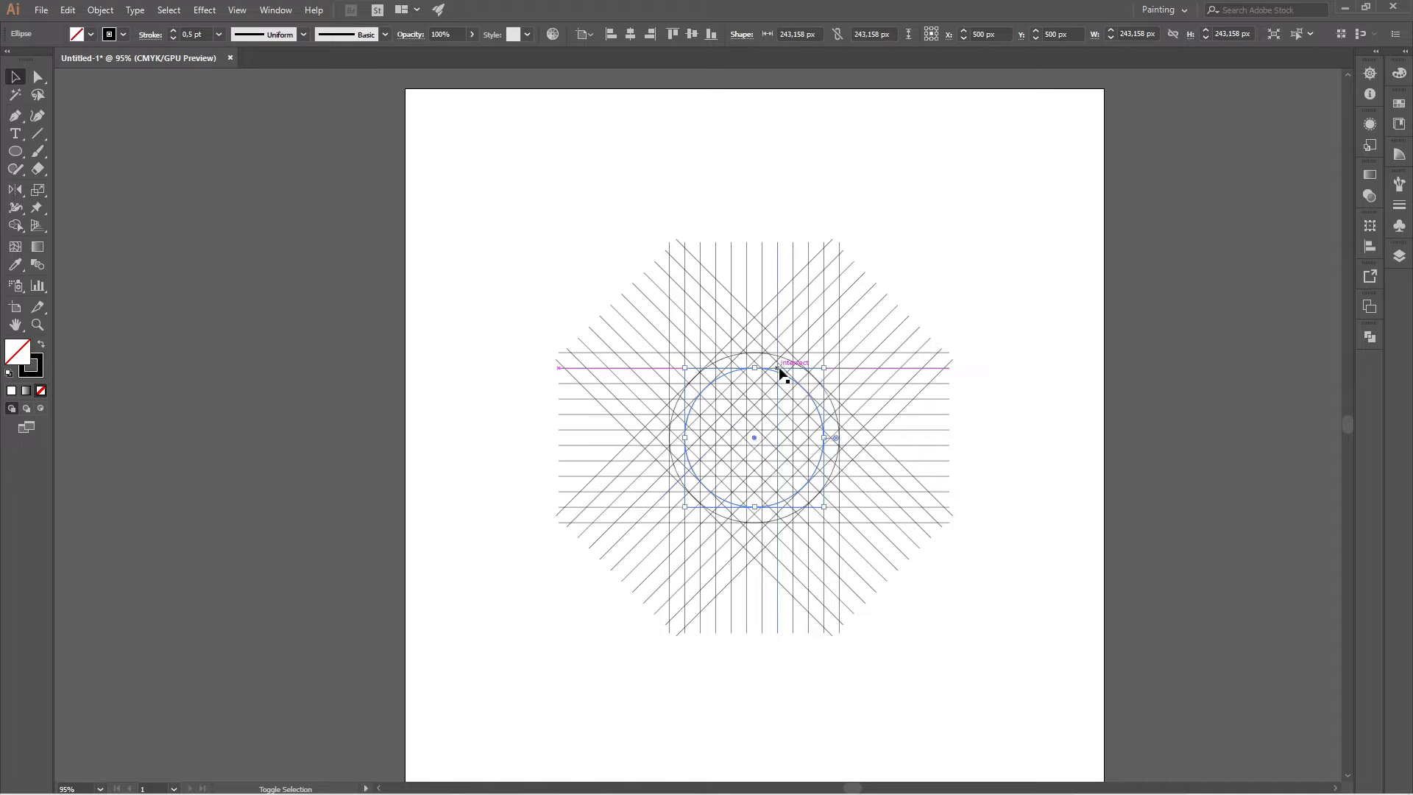
# Copy the selected circle, paste it in front, and scale the duplicate about its center down to about 155 px in diameter.
pyautogui.click(67, 11)
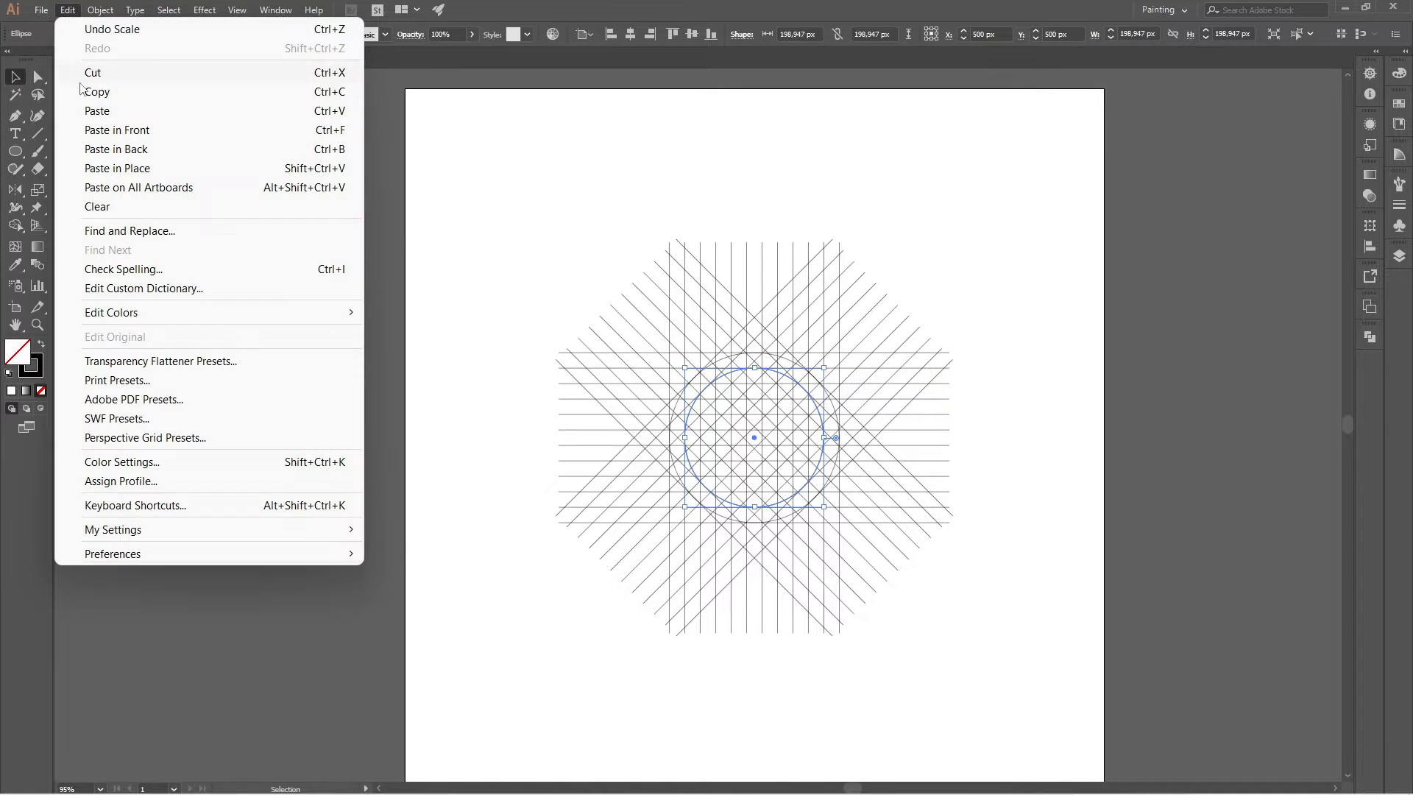
pyautogui.click(116, 91)
pyautogui.click(68, 10)
pyautogui.click(174, 133)
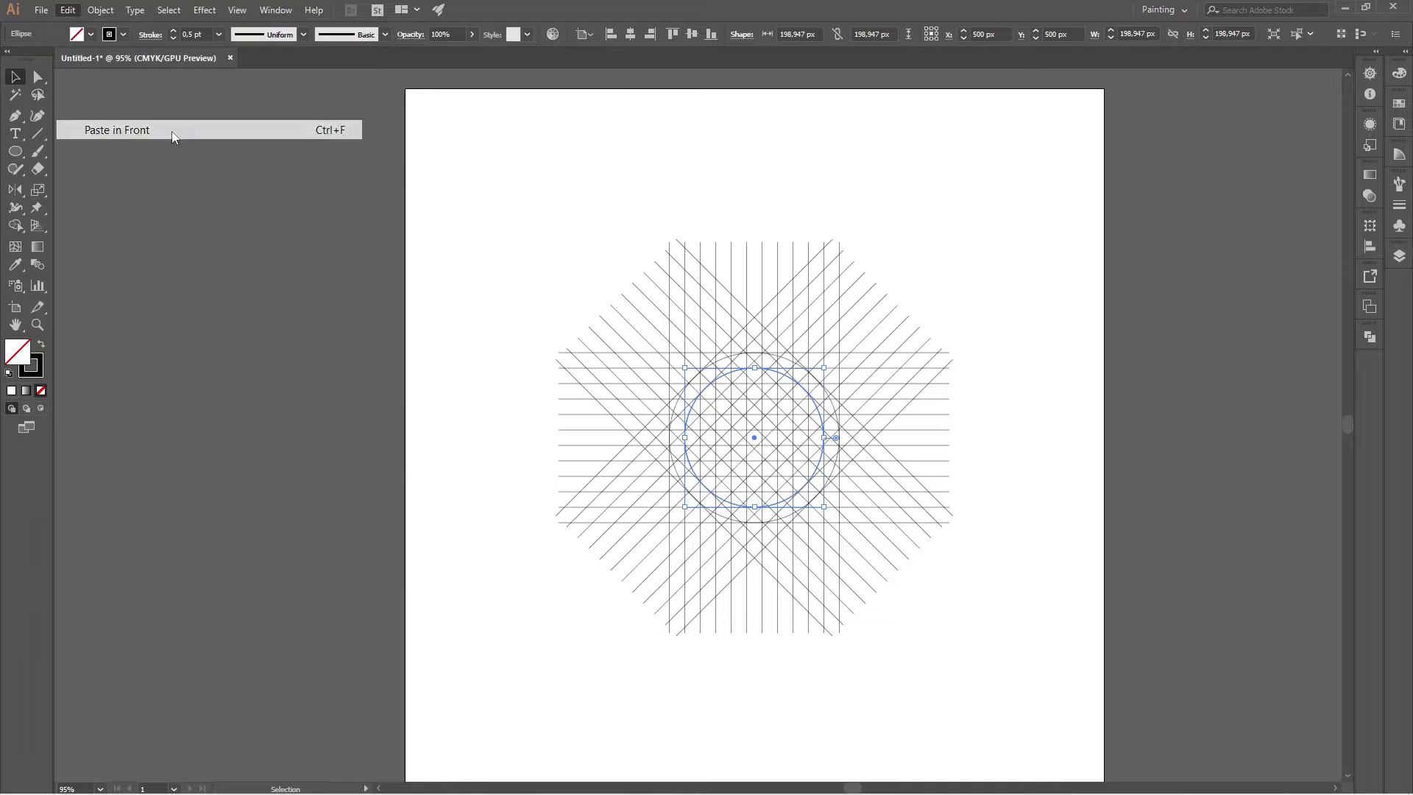
pyautogui.moveTo(755, 369); pyautogui.dragTo(765, 383)
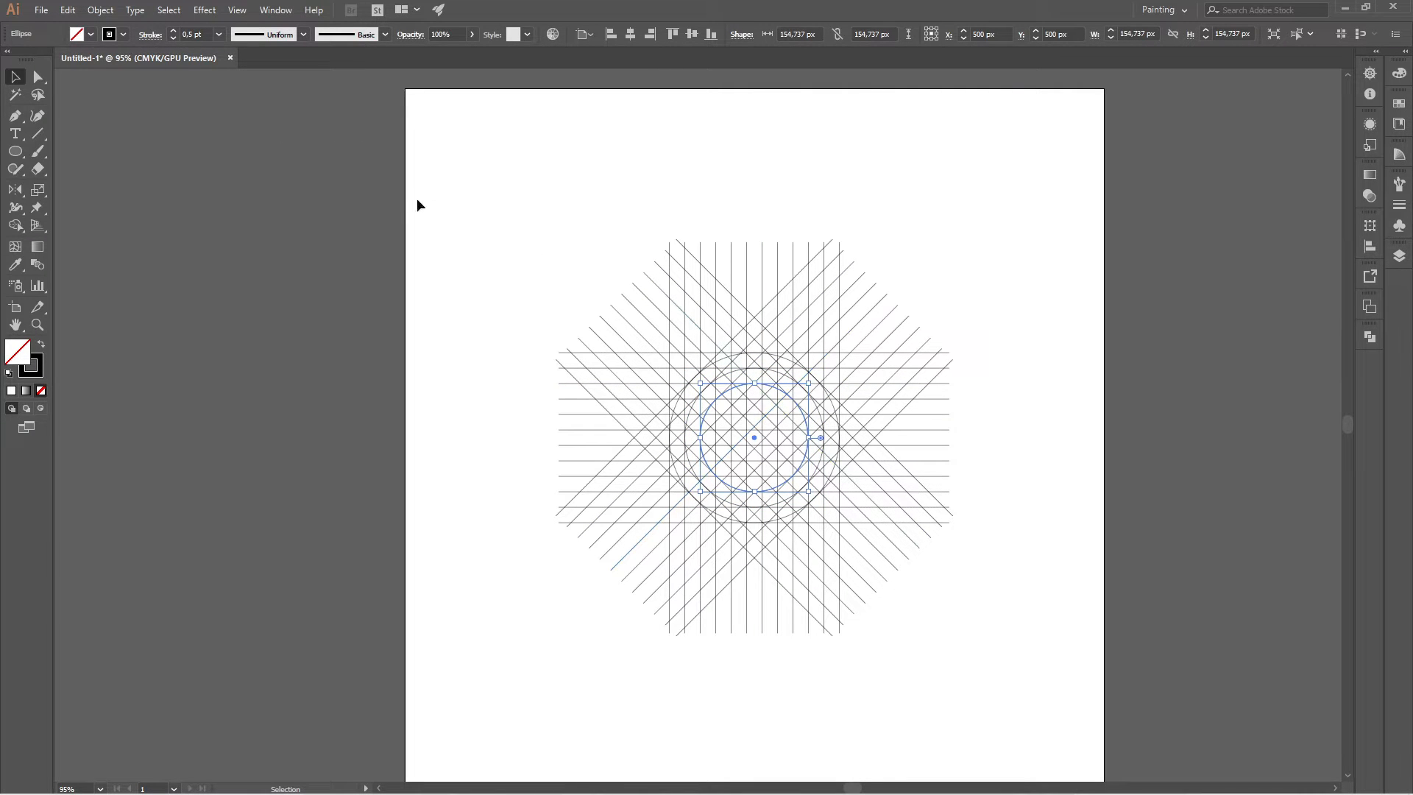
# Add a fourth concentric circle about 111 px in diameter by duplicating the smallest circle in place and shrinking it, and clear the selection.
pyautogui.click(68, 11)
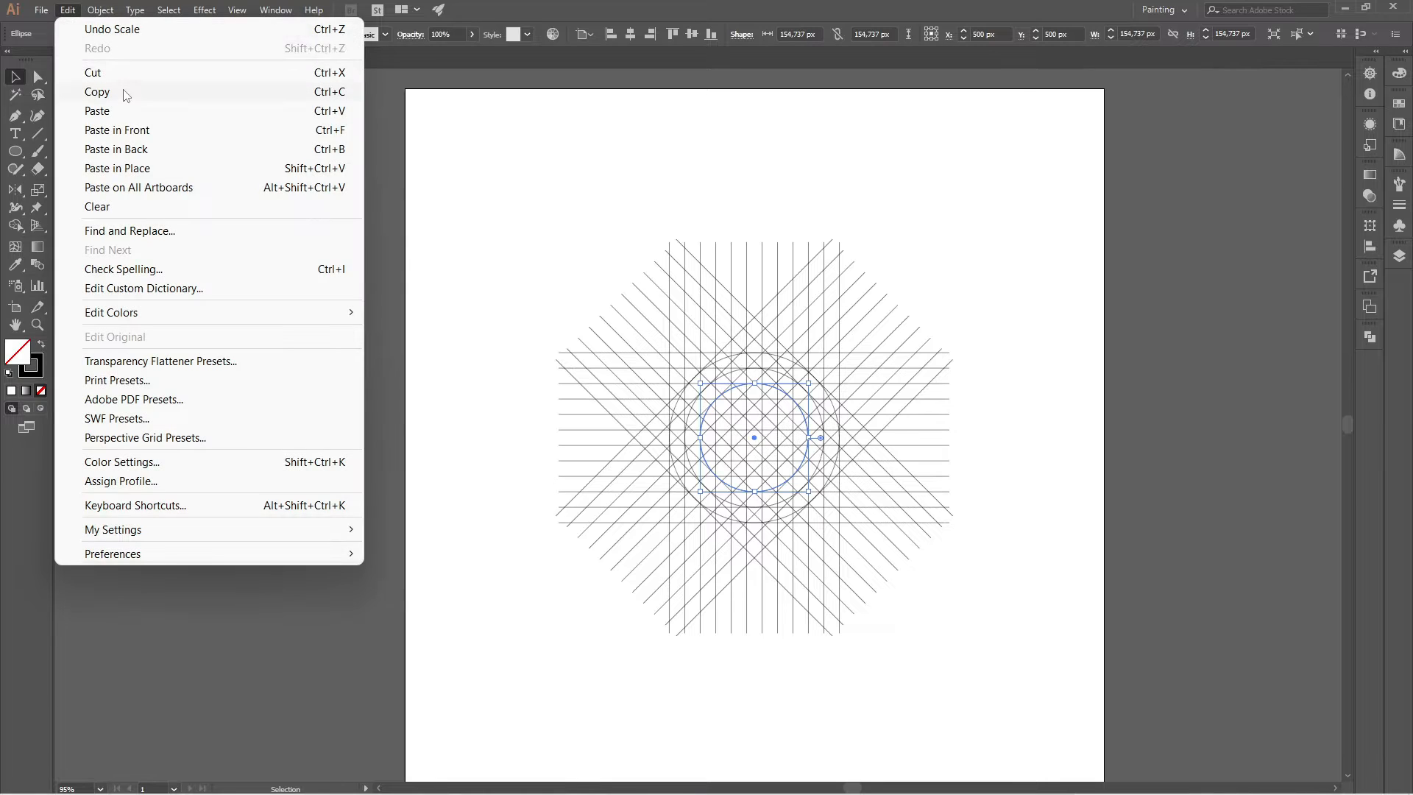
pyautogui.click(70, 12)
pyautogui.click(73, 15)
pyautogui.click(178, 130)
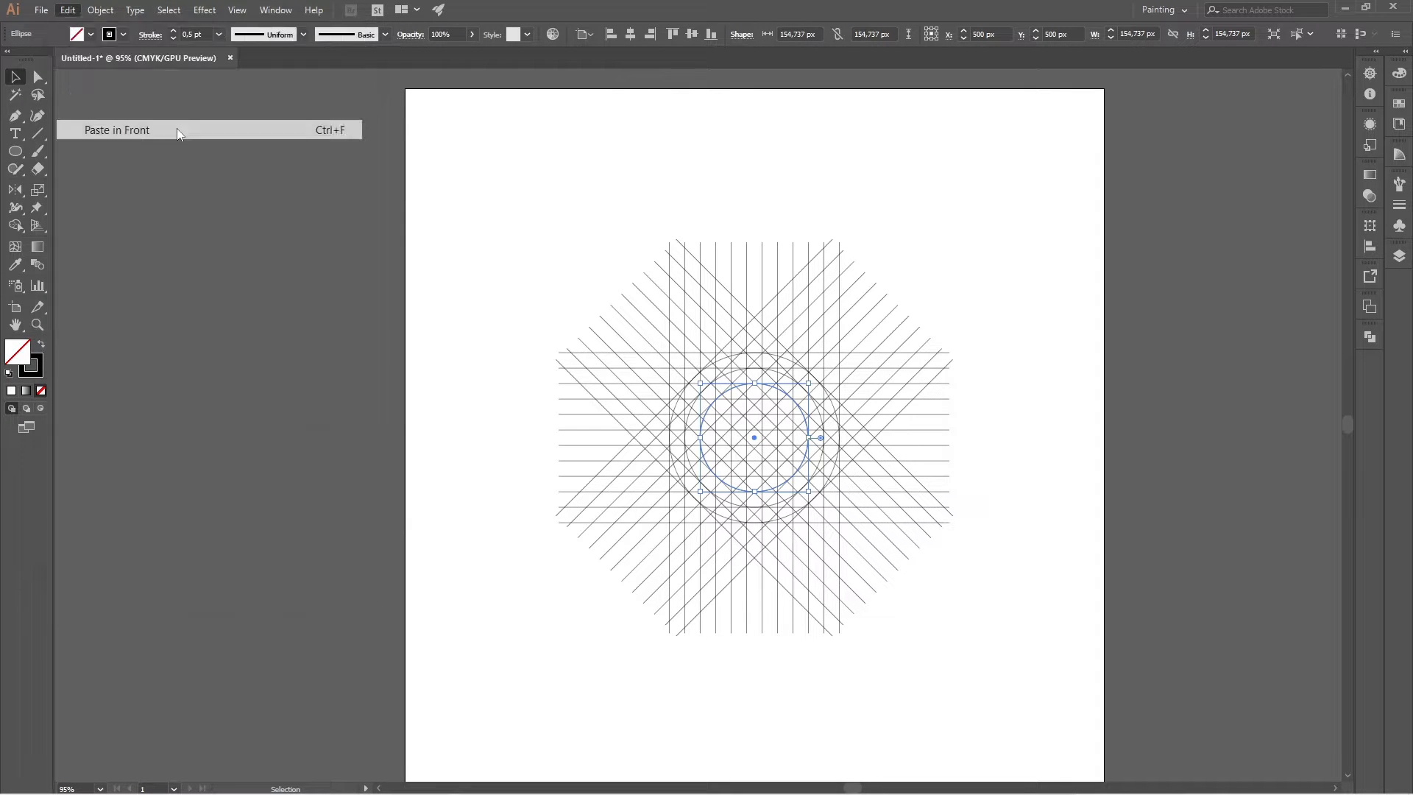
pyautogui.moveTo(754, 384); pyautogui.dragTo(777, 397)
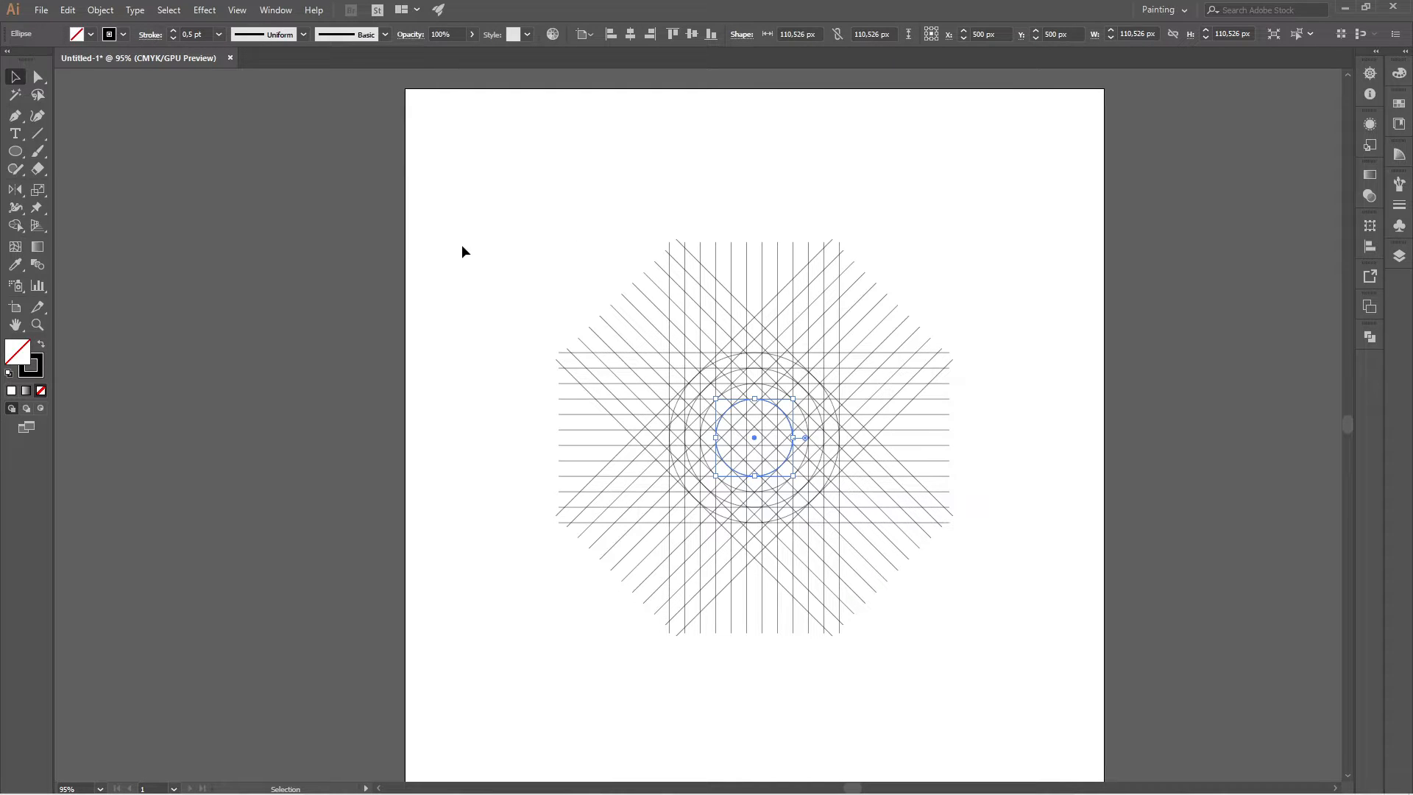
pyautogui.click(448, 183)
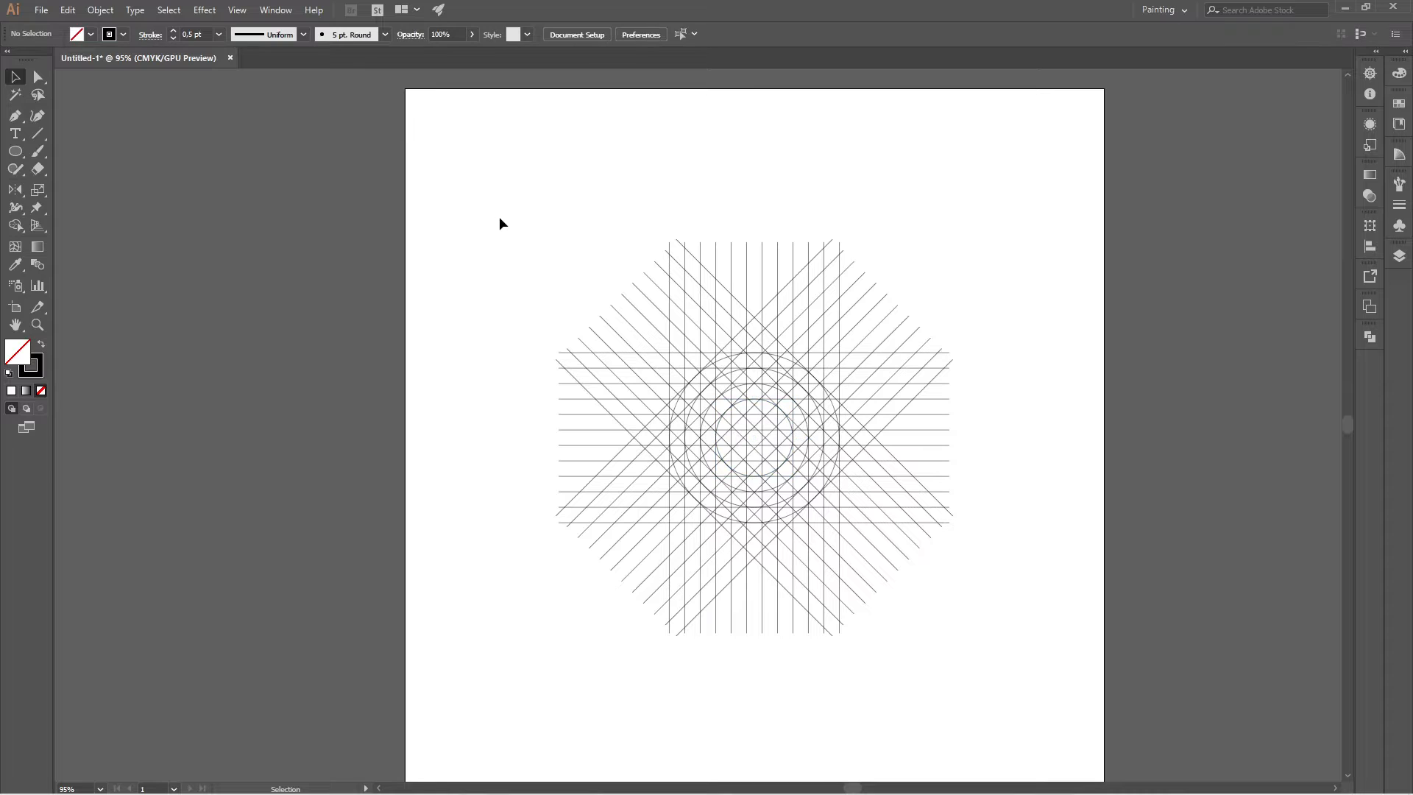
# Select the whole grid and merge cells between the two outermost circles into a black C-shaped band with the Shape Builder tool.
pyautogui.moveTo(491, 205); pyautogui.dragTo(1082, 678)
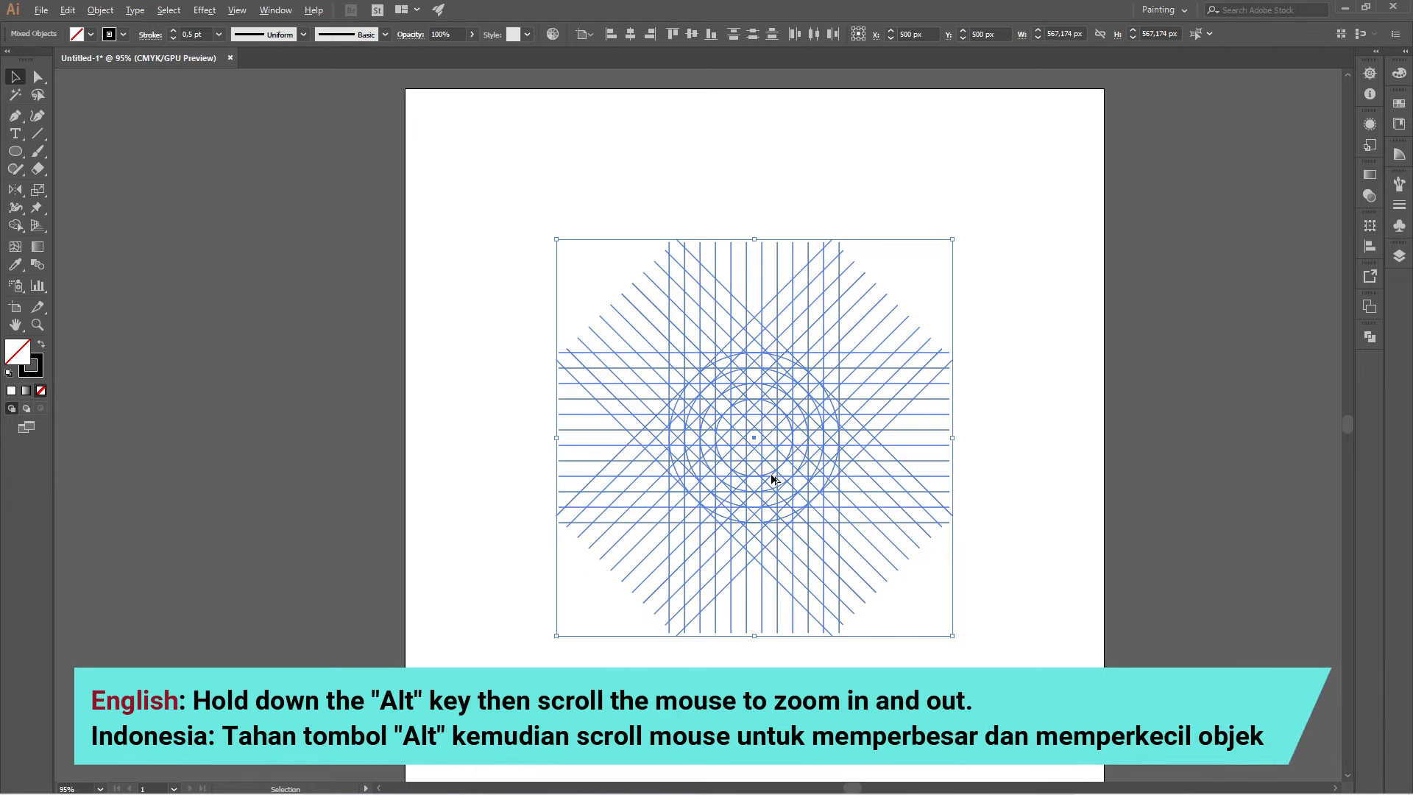
pyautogui.scroll(3, 772, 479)
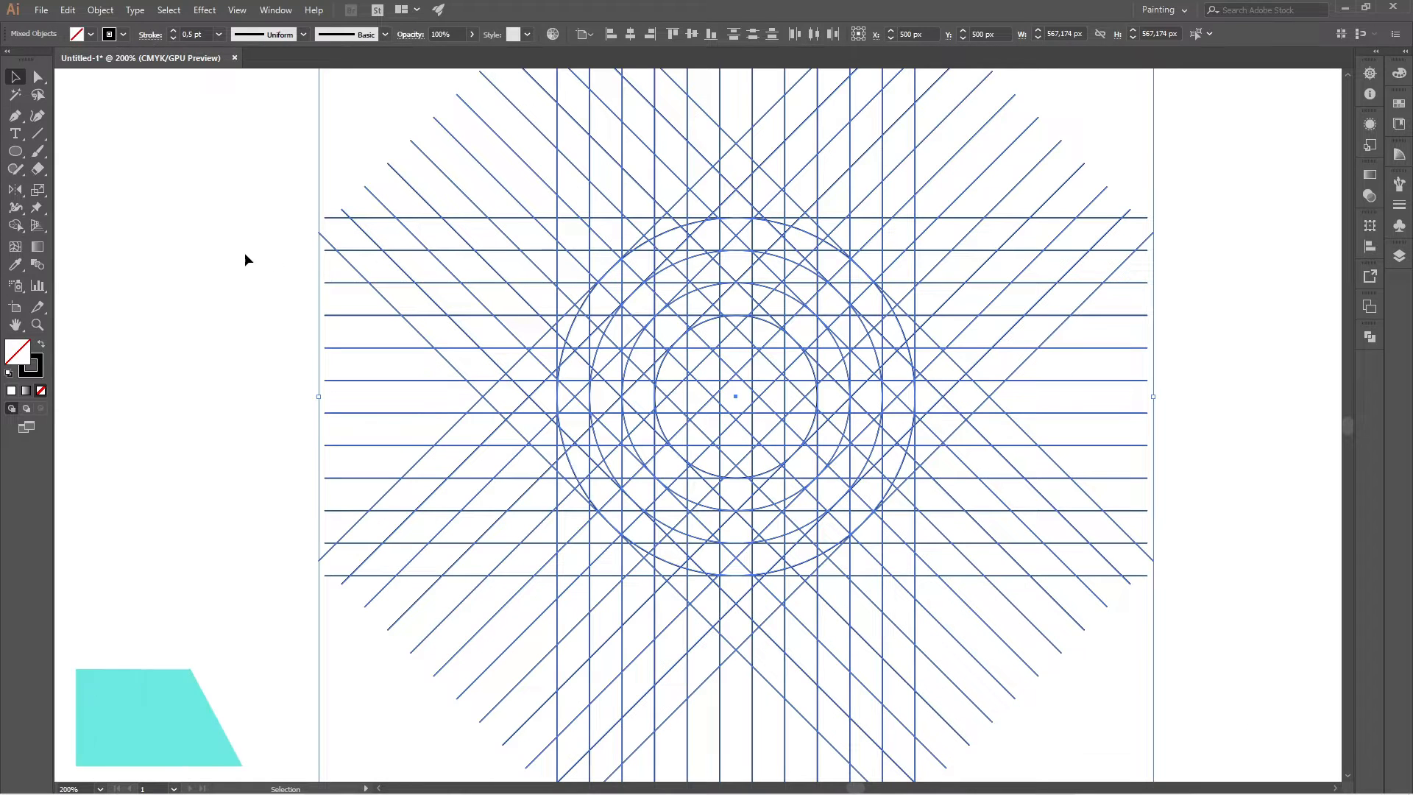
pyautogui.click(15, 226)
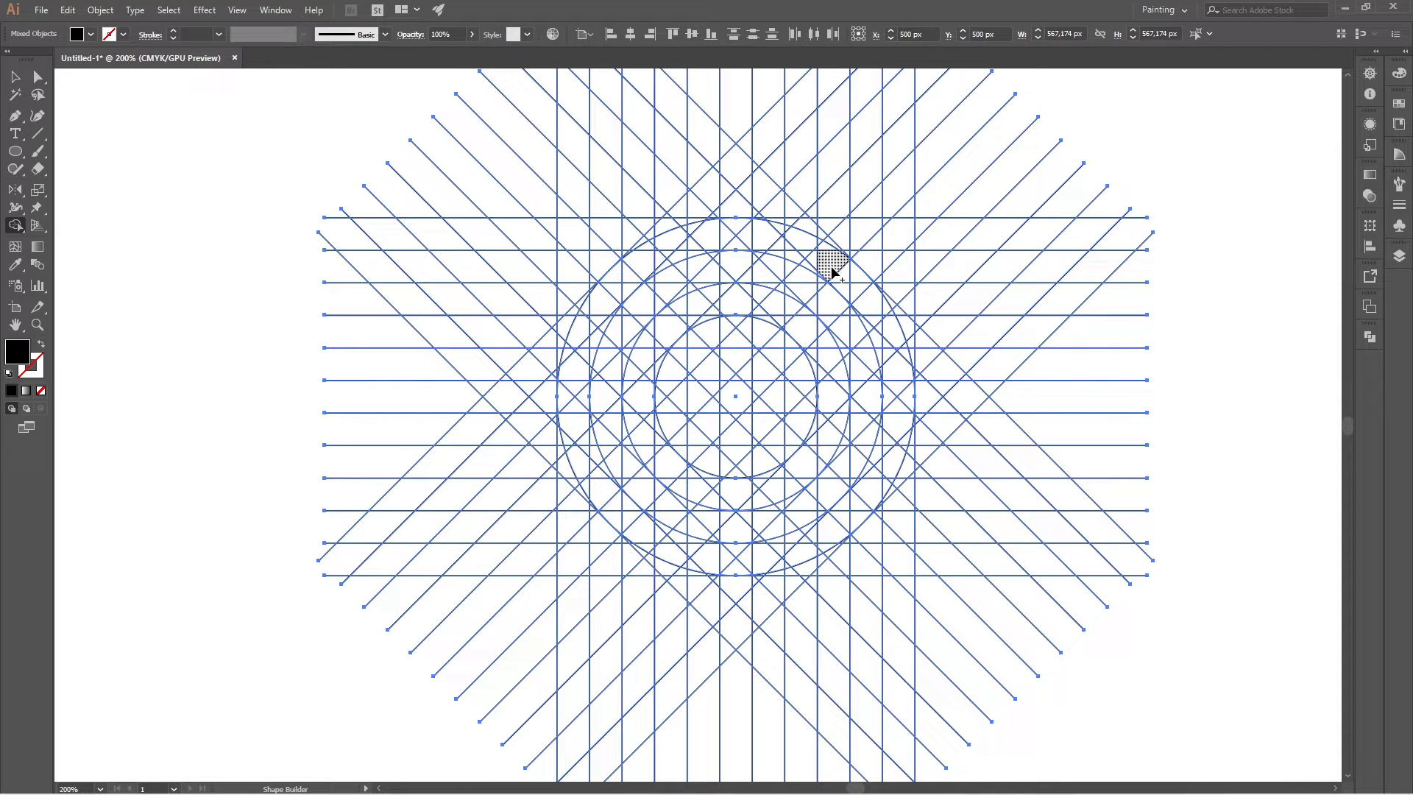
pyautogui.moveTo(822, 264)
pyautogui.mouseDown()
pyautogui.moveTo(736, 233)
pyautogui.moveTo(691, 245)
pyautogui.moveTo(749, 232)
pyautogui.mouseUp()
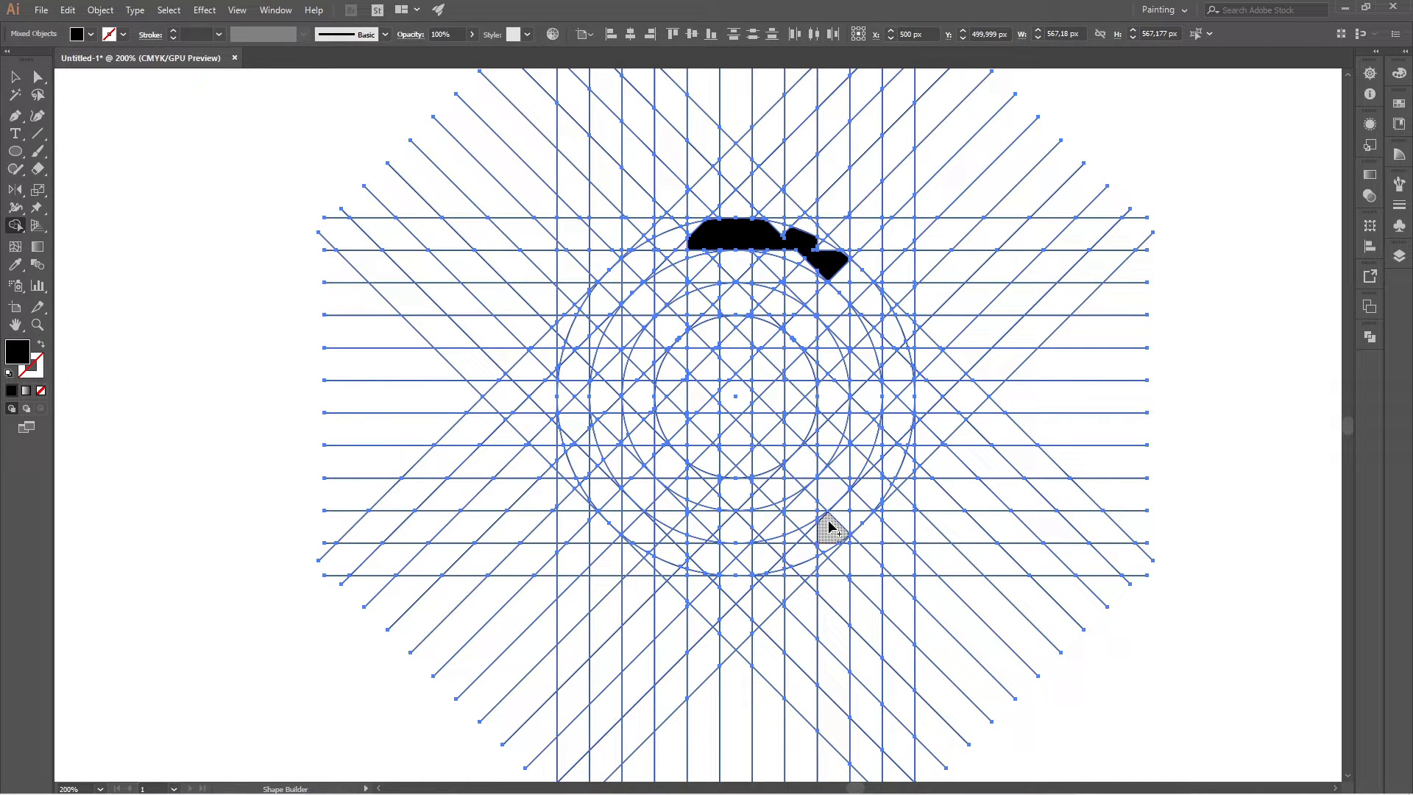
pyautogui.moveTo(802, 544)
pyautogui.mouseDown()
pyautogui.moveTo(735, 555)
pyautogui.moveTo(646, 536)
pyautogui.moveTo(599, 495)
pyautogui.moveTo(573, 431)
pyautogui.moveTo(567, 374)
pyautogui.moveTo(599, 300)
pyautogui.moveTo(662, 249)
pyautogui.moveTo(710, 234)
pyautogui.mouseUp()
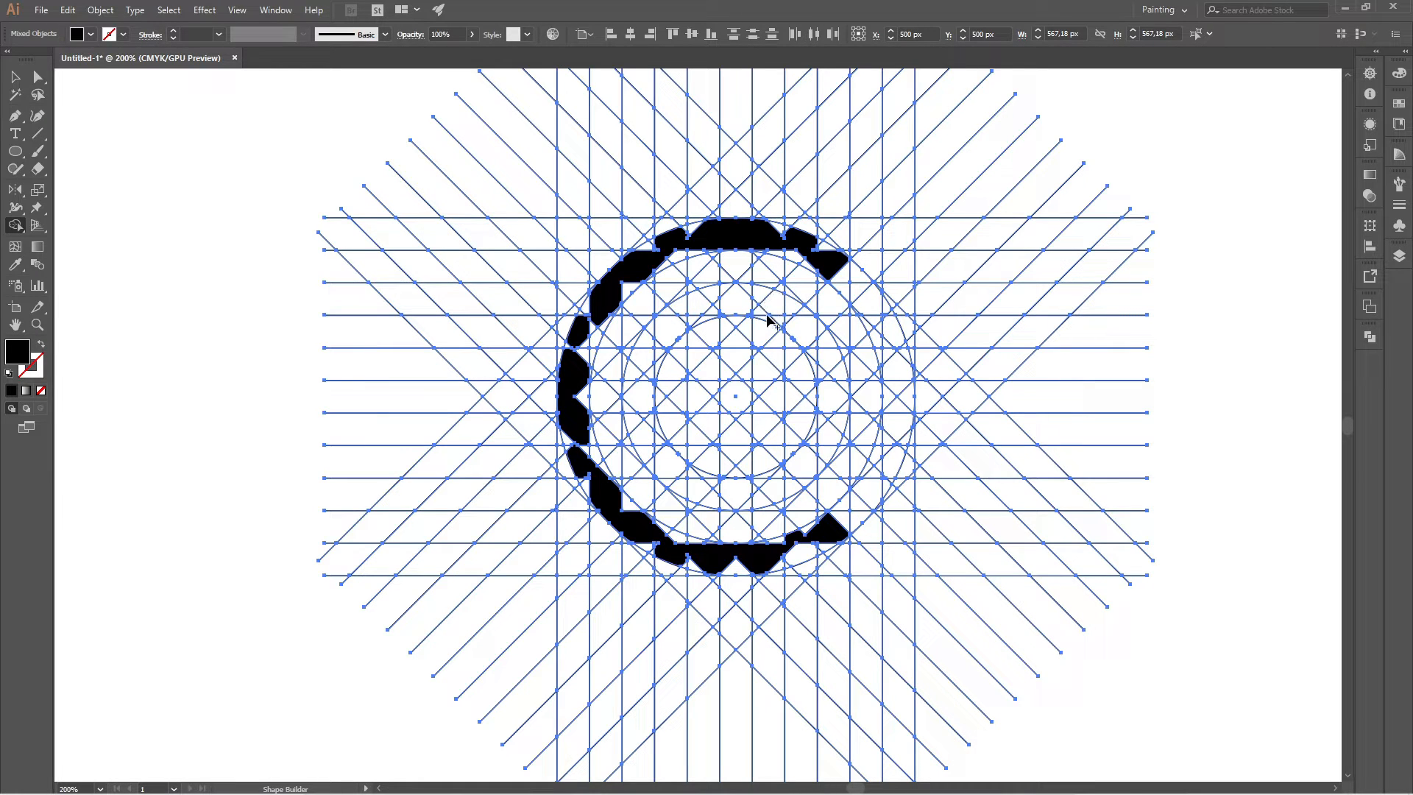
# Merge cells into an inner C-shaped band linked to the outer one by vertical bars, and into a triangular outline closing the right side.
pyautogui.moveTo(761, 298); pyautogui.dragTo(771, 257)
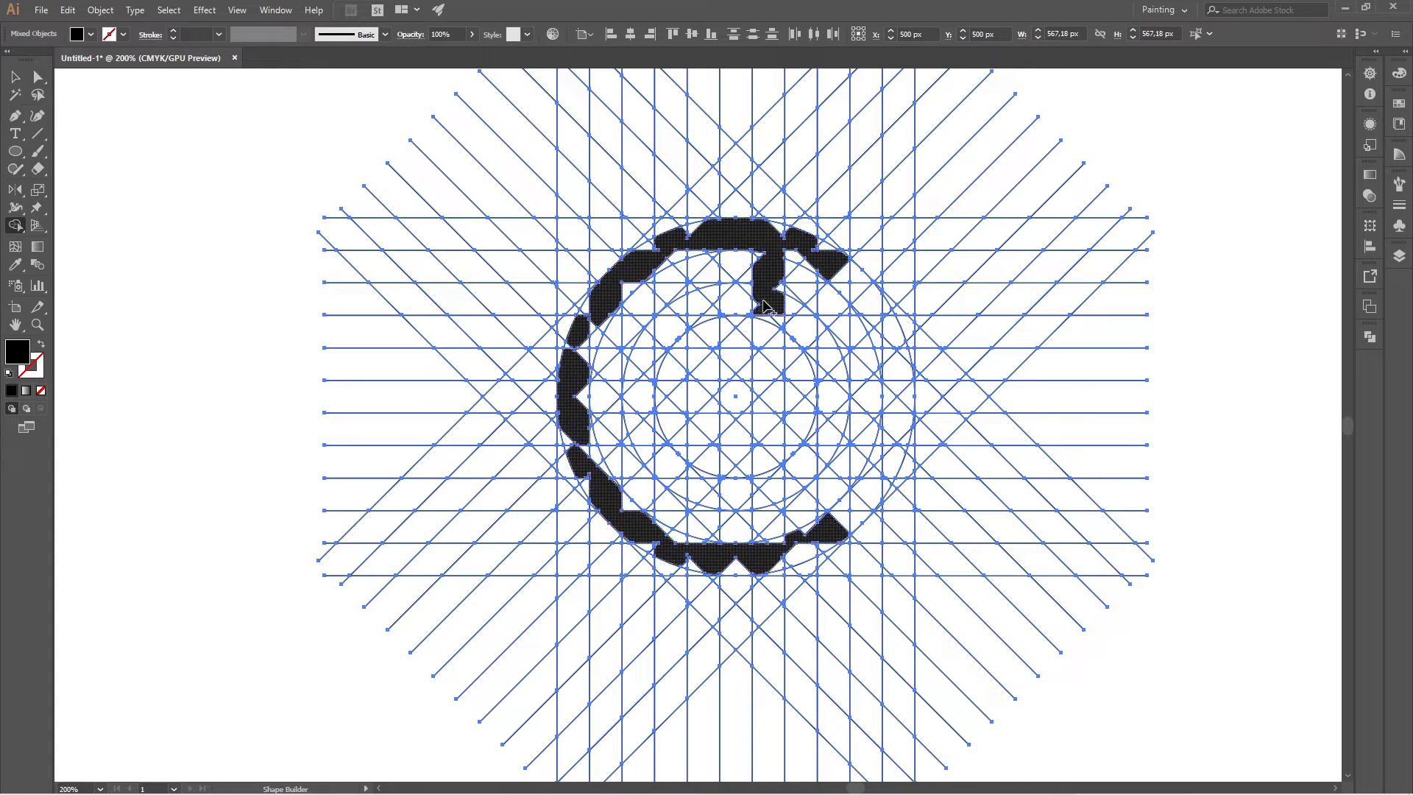
pyautogui.moveTo(761, 309)
pyautogui.mouseDown()
pyautogui.moveTo(664, 330)
pyautogui.moveTo(640, 400)
pyautogui.moveTo(683, 478)
pyautogui.moveTo(733, 497)
pyautogui.moveTo(772, 483)
pyautogui.moveTo(771, 548)
pyautogui.mouseUp()
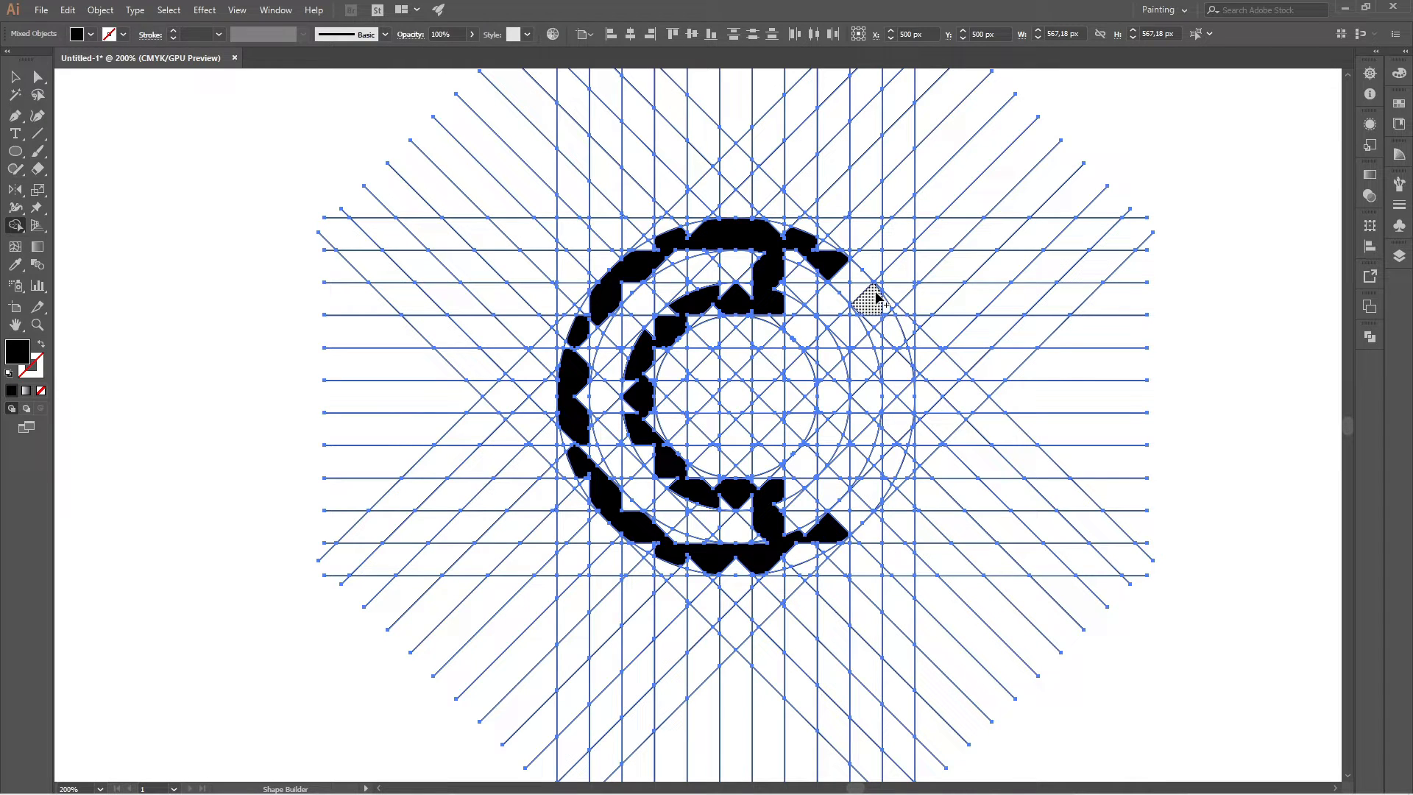
pyautogui.moveTo(869, 308)
pyautogui.mouseDown()
pyautogui.moveTo(775, 393)
pyautogui.moveTo(870, 496)
pyautogui.moveTo(887, 416)
pyautogui.moveTo(875, 310)
pyautogui.moveTo(904, 403)
pyautogui.moveTo(886, 486)
pyautogui.mouseUp()
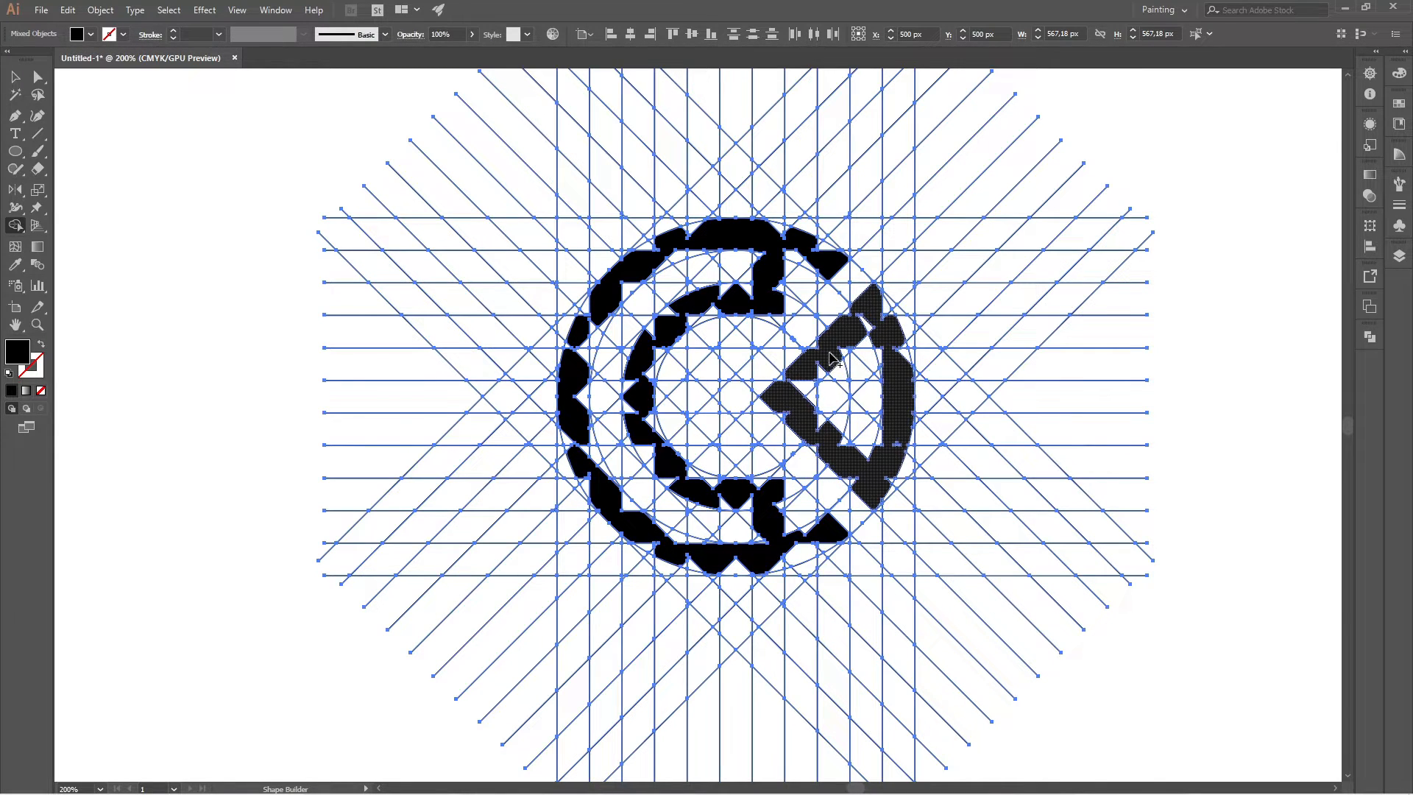
# Merge the leftover gaps along the upper-right end of the outer band into the black shape.
pyautogui.scroll(5, 772, 257)
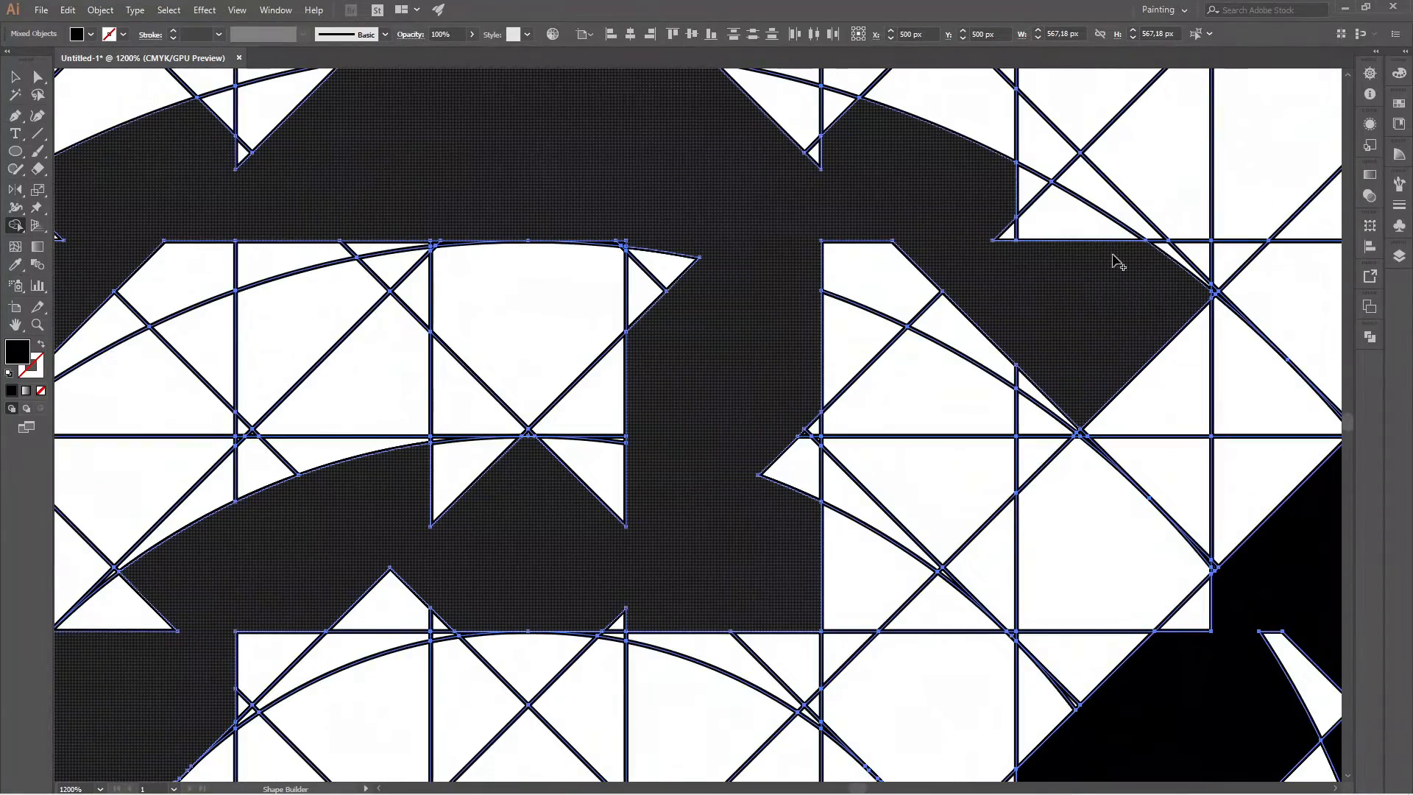
pyautogui.moveTo(1009, 206); pyautogui.dragTo(1058, 259)
pyautogui.moveTo(1061, 388)
pyautogui.mouseDown()
pyautogui.moveTo(1029, 382)
pyautogui.moveTo(872, 268)
pyautogui.mouseUp()
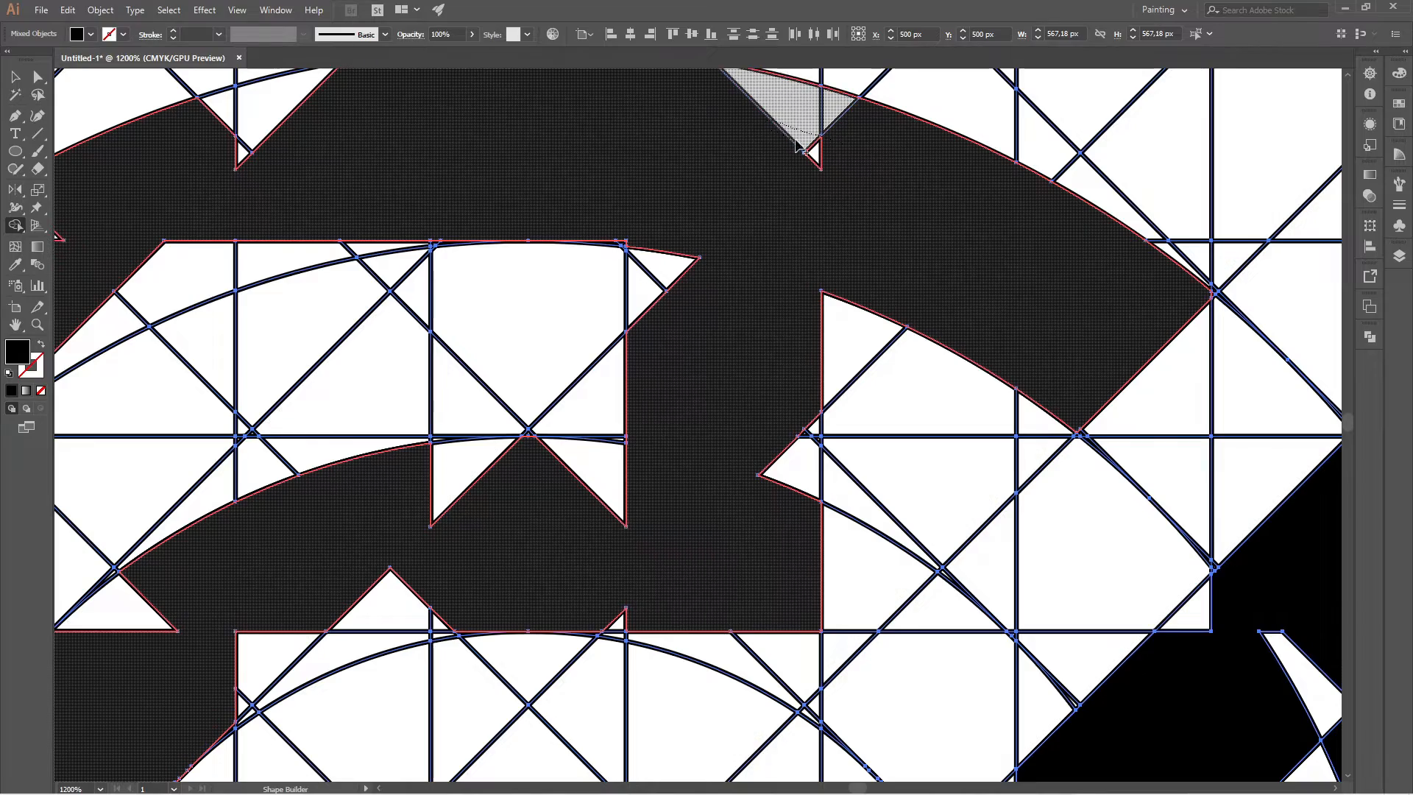
pyautogui.moveTo(774, 128); pyautogui.dragTo(850, 179)
pyautogui.scroll(3, 622, 239)
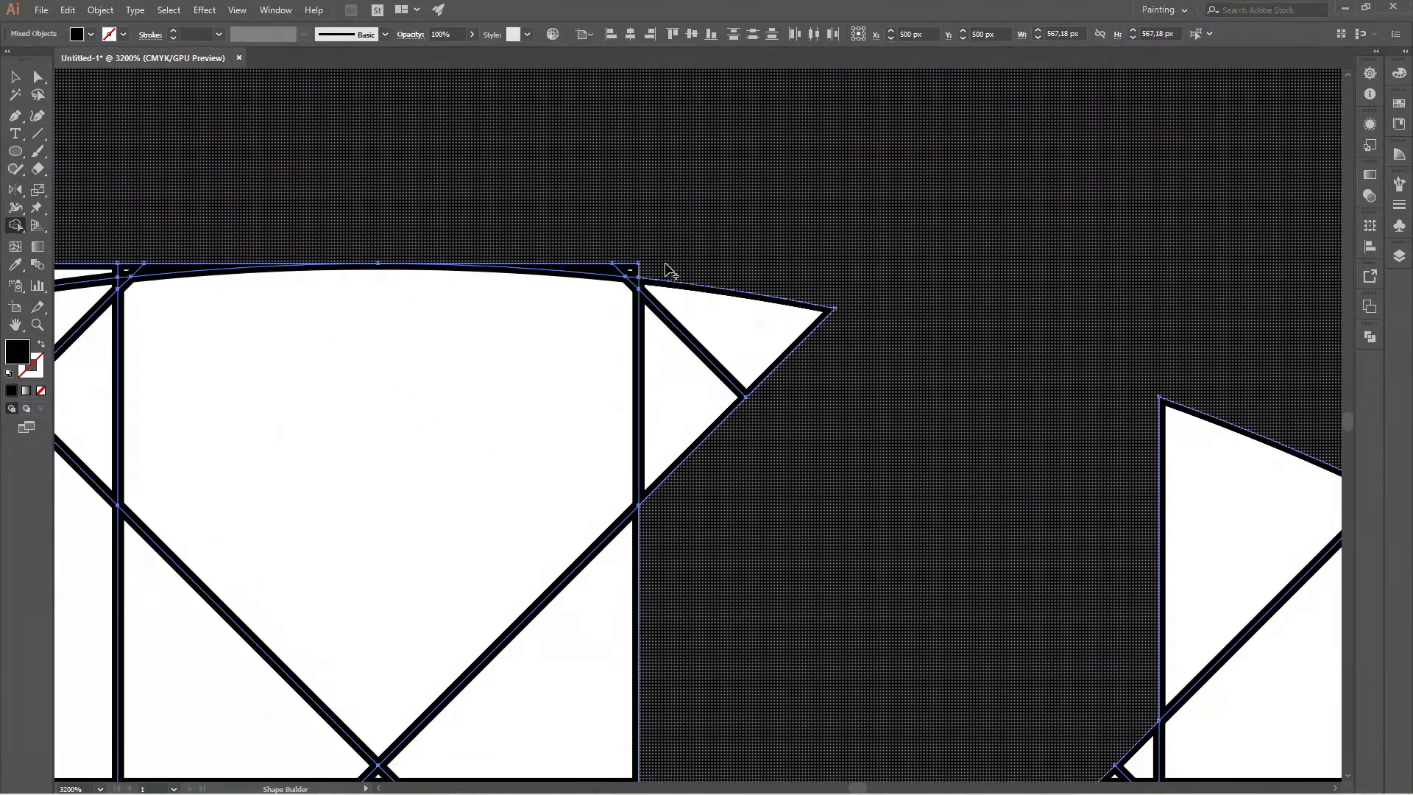
pyautogui.scroll(-5, 817, 272)
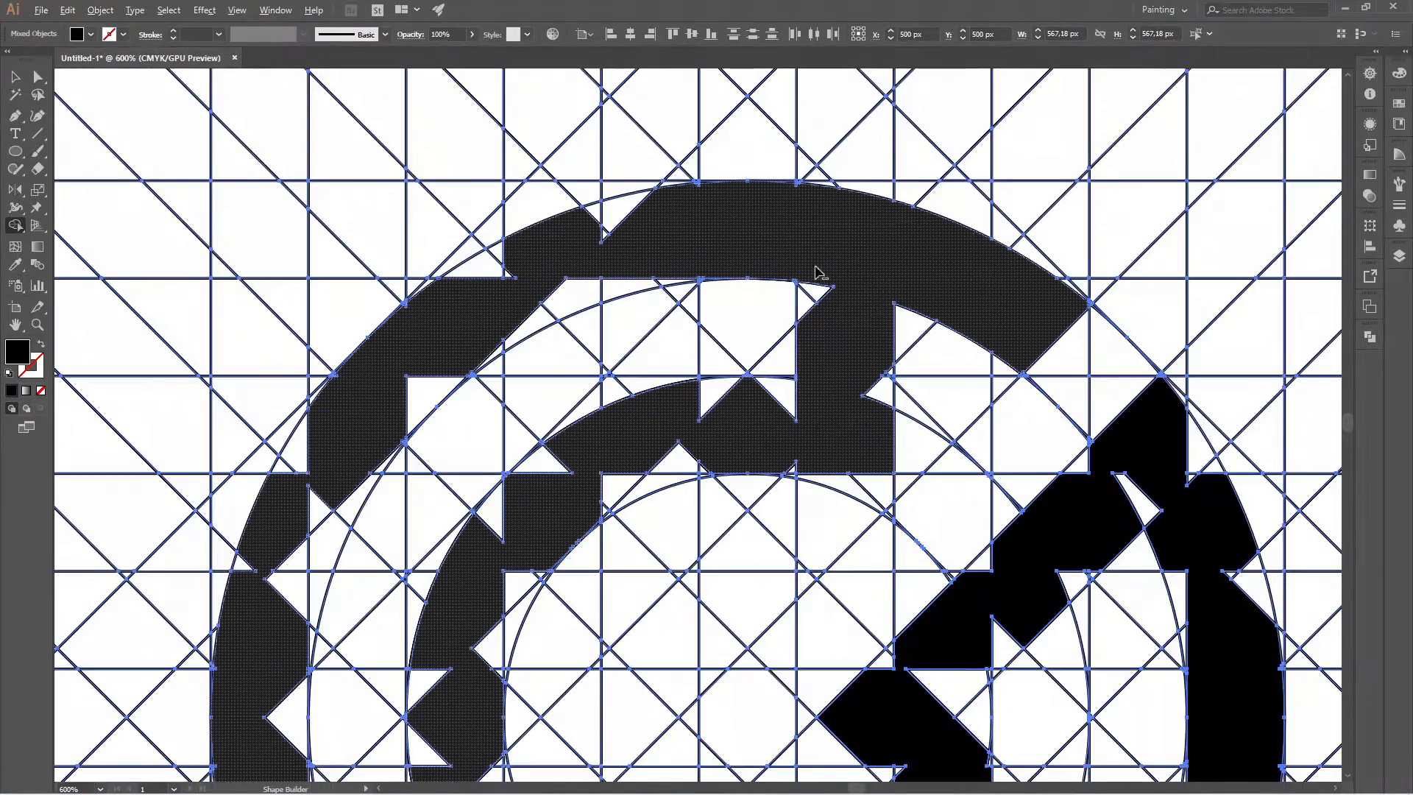
# Merge the notches on both edges of the outer band's upper-left stretch into the black shape.
pyautogui.scroll(1, 700, 229)
pyautogui.moveTo(672, 219)
pyautogui.mouseDown()
pyautogui.moveTo(574, 222)
pyautogui.moveTo(571, 235)
pyautogui.moveTo(527, 227)
pyautogui.moveTo(417, 307)
pyautogui.mouseUp()
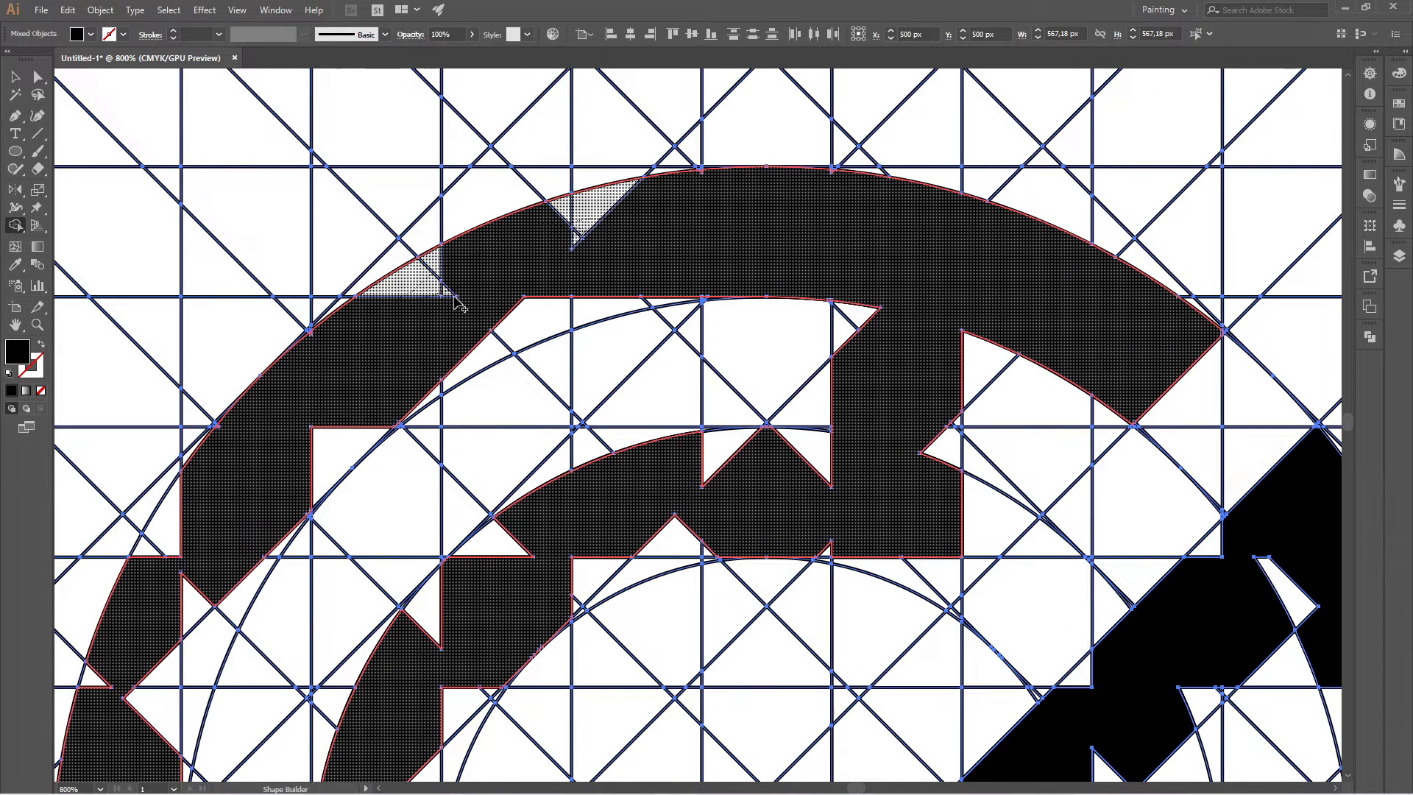
pyautogui.moveTo(440, 383)
pyautogui.mouseDown()
pyautogui.moveTo(581, 312)
pyautogui.moveTo(659, 297)
pyautogui.moveTo(569, 298)
pyautogui.mouseUp()
# Merge the tiny slivers along the inner and outer edges at the top of the outer band into the shape.
pyautogui.scroll(4, 560, 298)
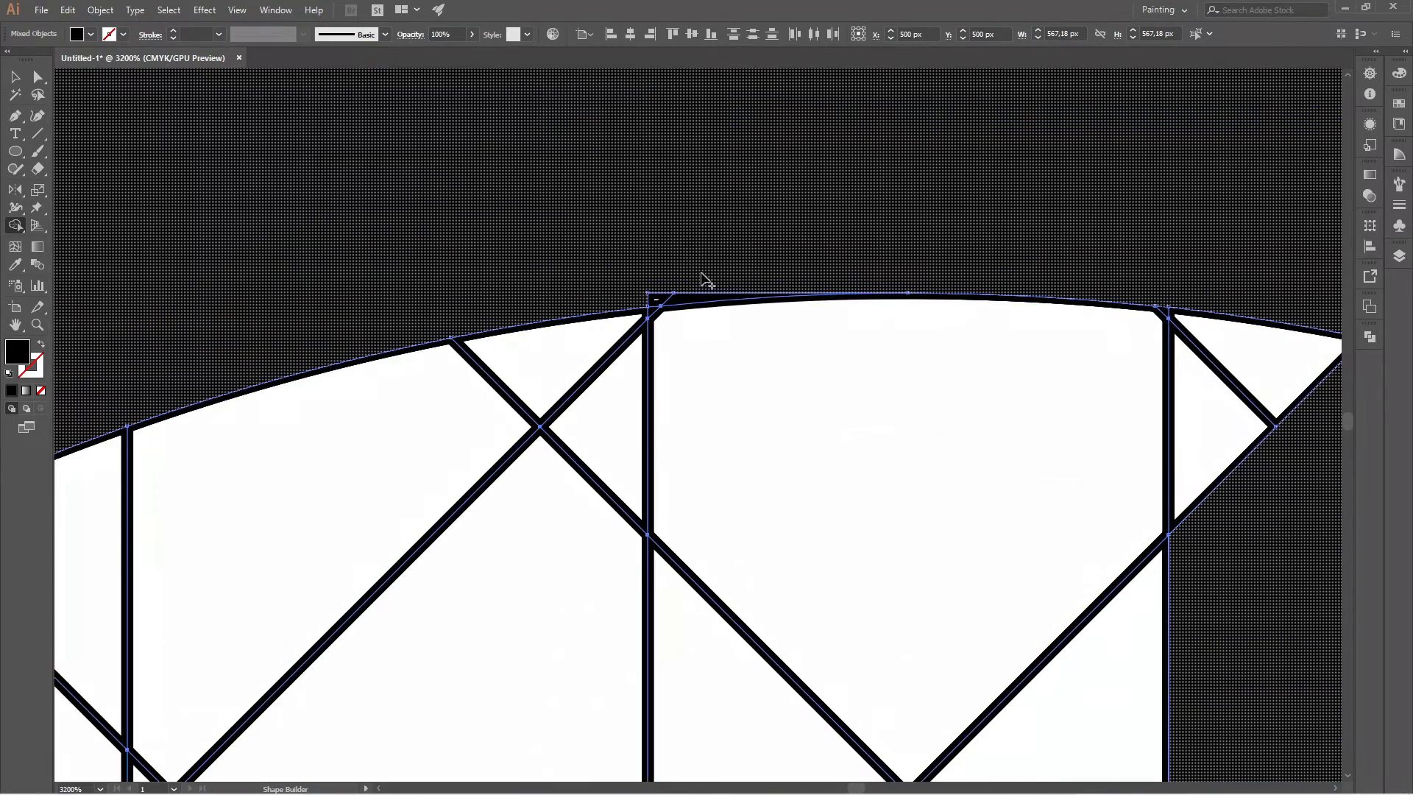
pyautogui.scroll(-4, 779, 283)
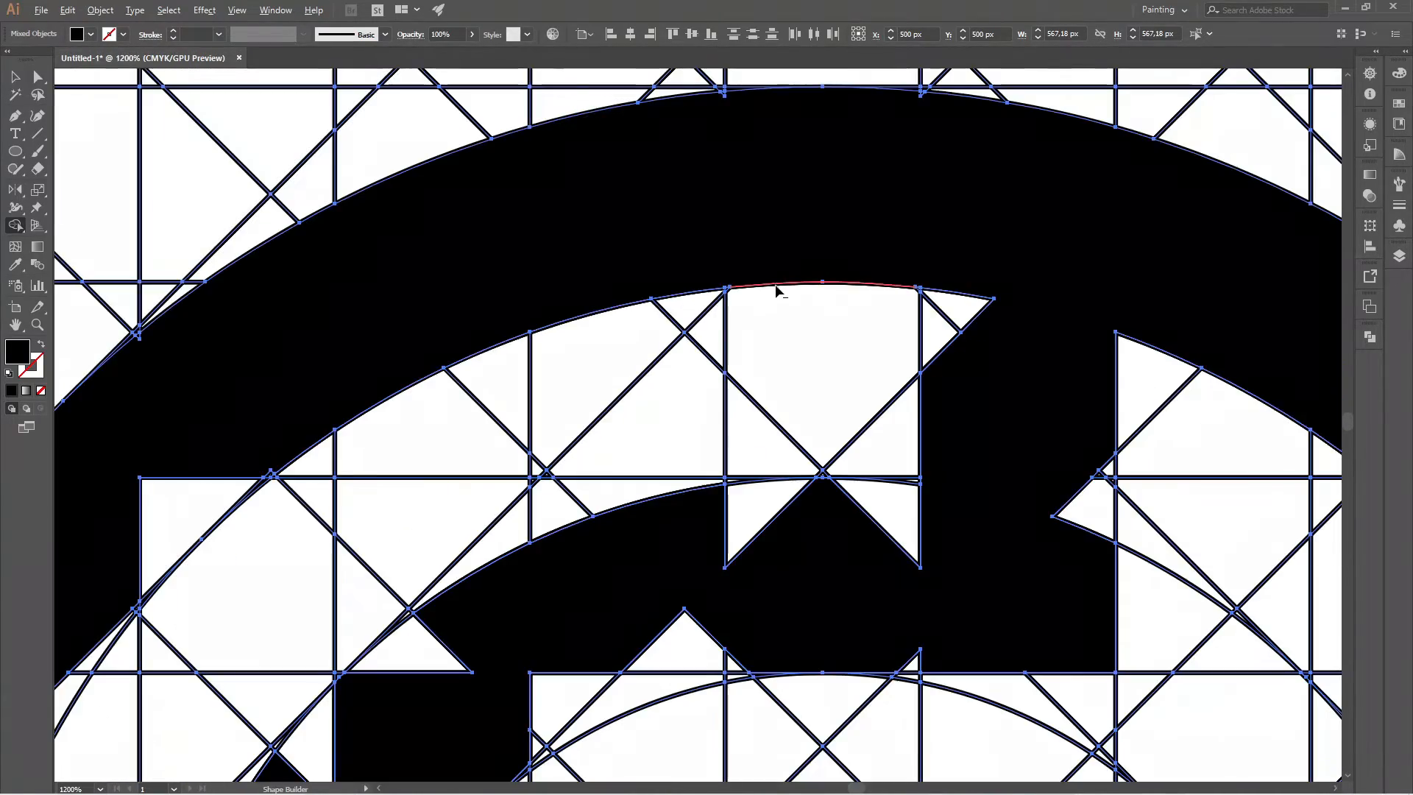
pyautogui.scroll(6, 739, 122)
pyautogui.scroll(-3, 805, 312)
pyautogui.scroll(2, 795, 265)
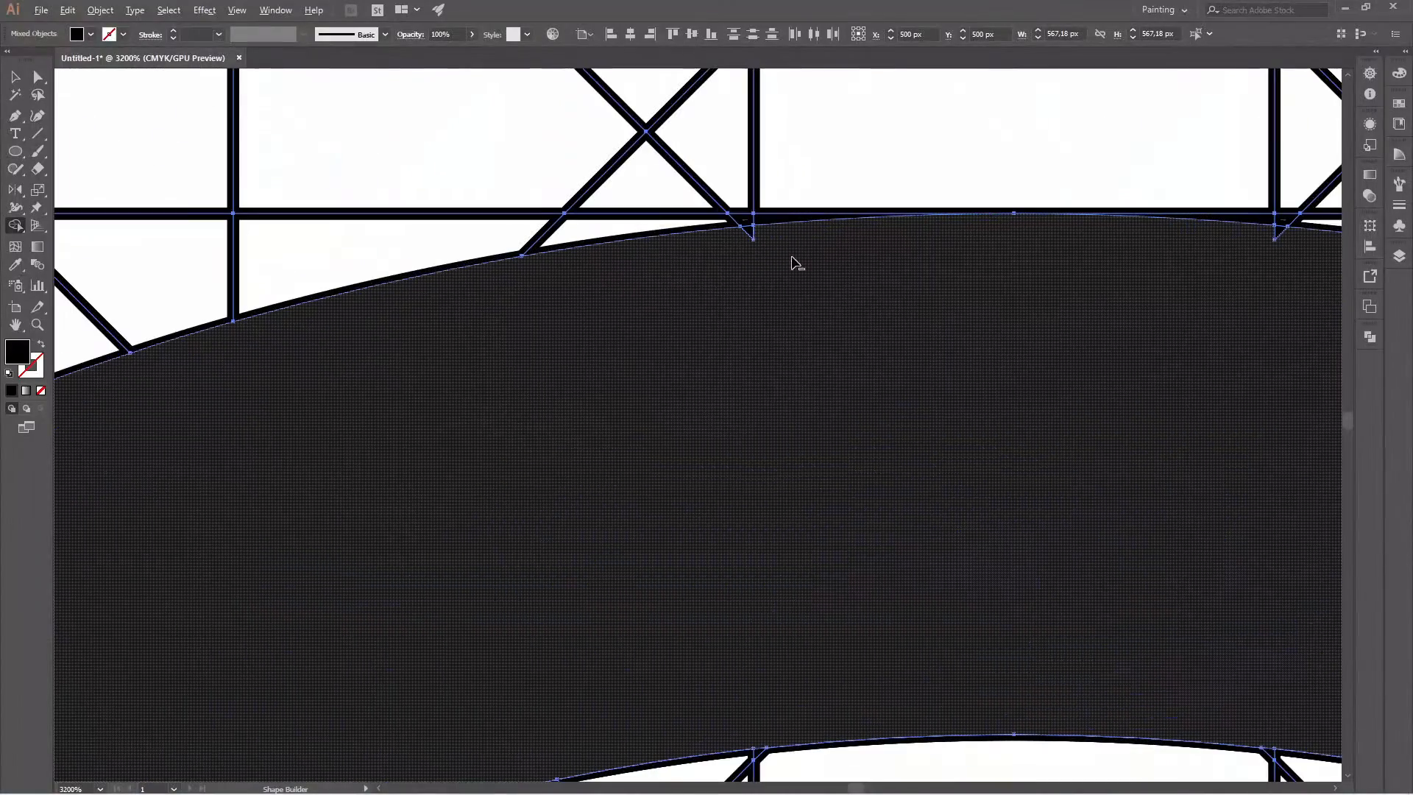
pyautogui.click(1288, 240)
pyautogui.scroll(-3, 906, 297)
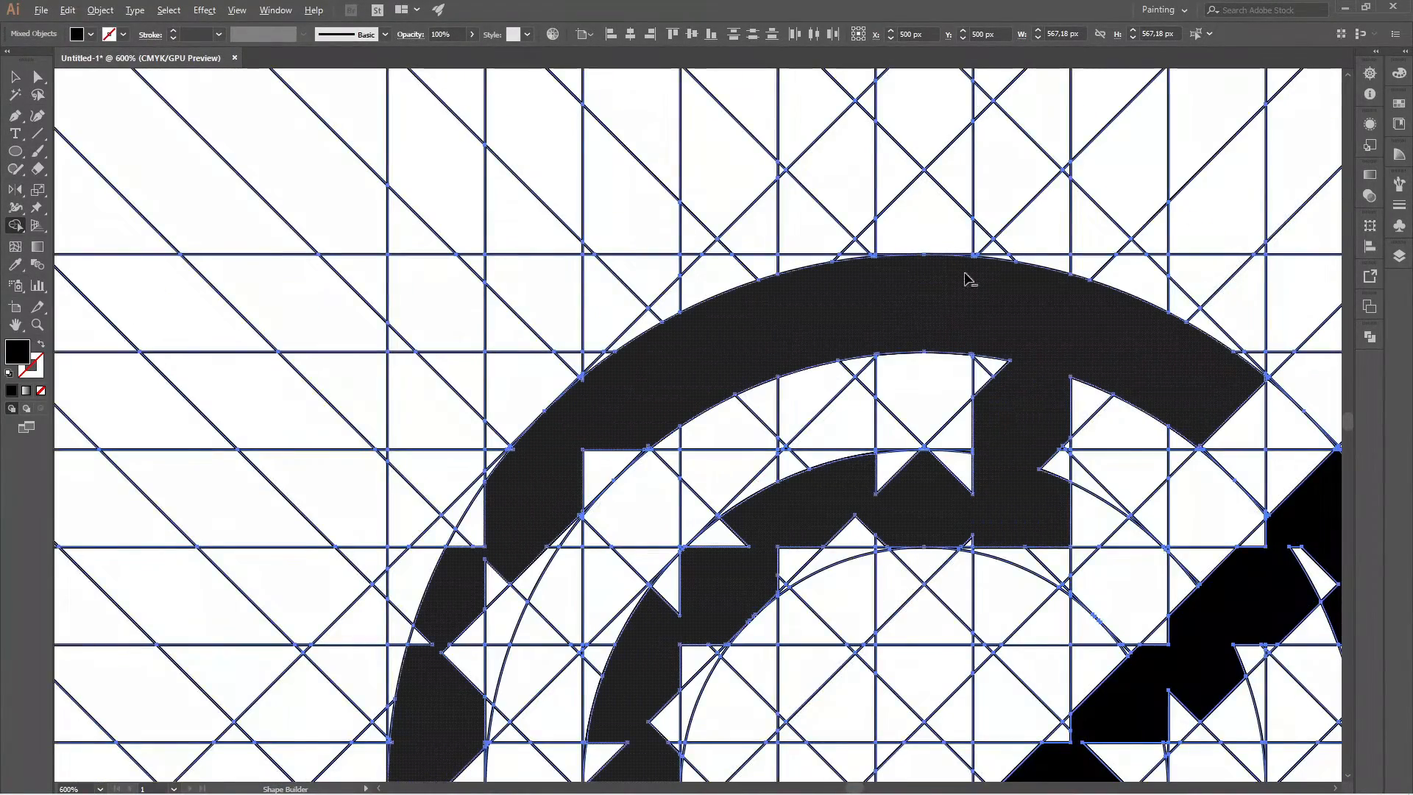
# Merge the notches and small slivers along the outer band's left shoulder, between its upper-left curve and left side, into the shape.
pyautogui.scroll(2, 965, 278)
pyautogui.scroll(-2, 1006, 256)
pyautogui.scroll(1, 719, 383)
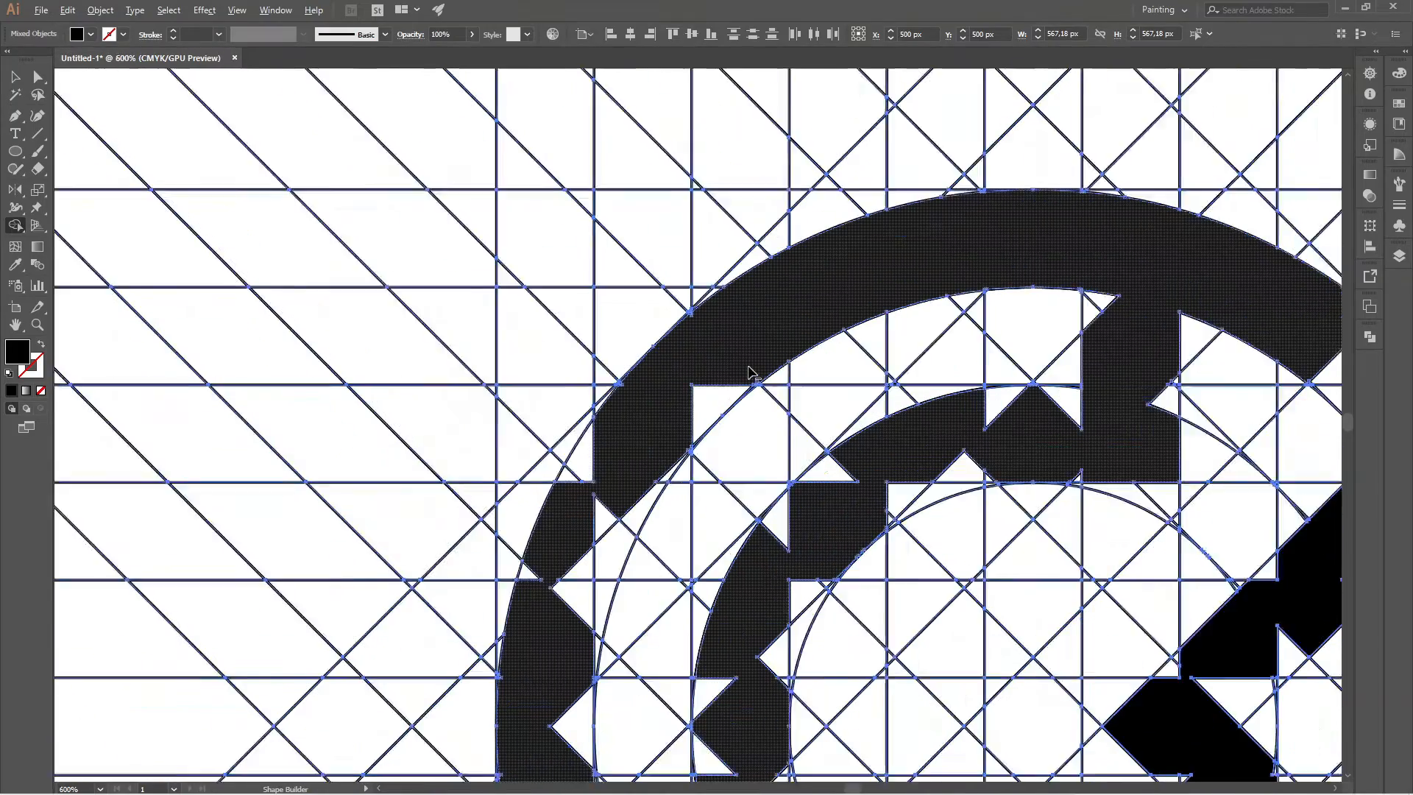
pyautogui.scroll(-1, 703, 317)
pyautogui.scroll(2, 703, 316)
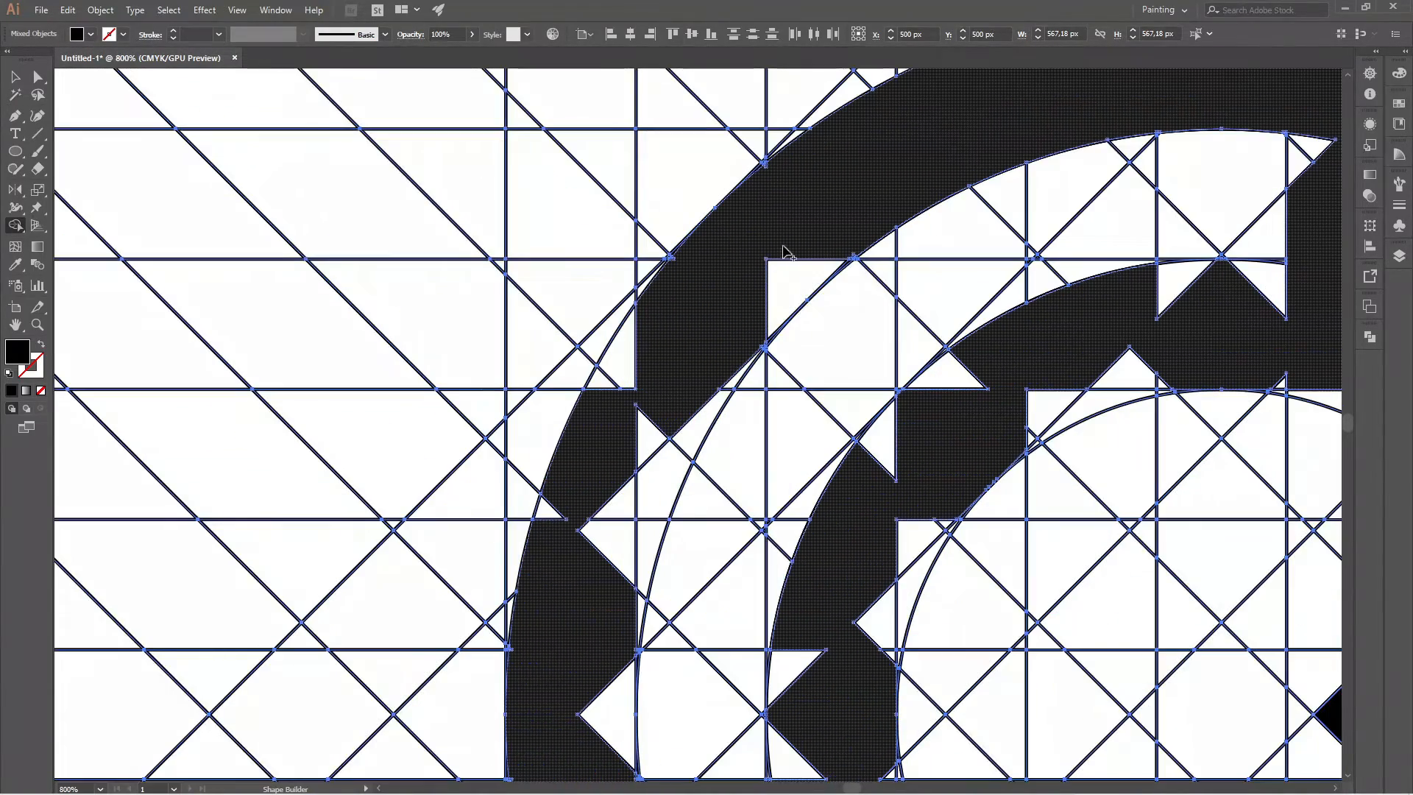
pyautogui.moveTo(803, 287)
pyautogui.mouseDown()
pyautogui.moveTo(686, 456)
pyautogui.moveTo(641, 611)
pyautogui.moveTo(558, 524)
pyautogui.mouseUp()
pyautogui.moveTo(634, 443)
pyautogui.mouseDown()
pyautogui.moveTo(678, 423)
pyautogui.moveTo(649, 368)
pyautogui.moveTo(618, 372)
pyautogui.mouseUp()
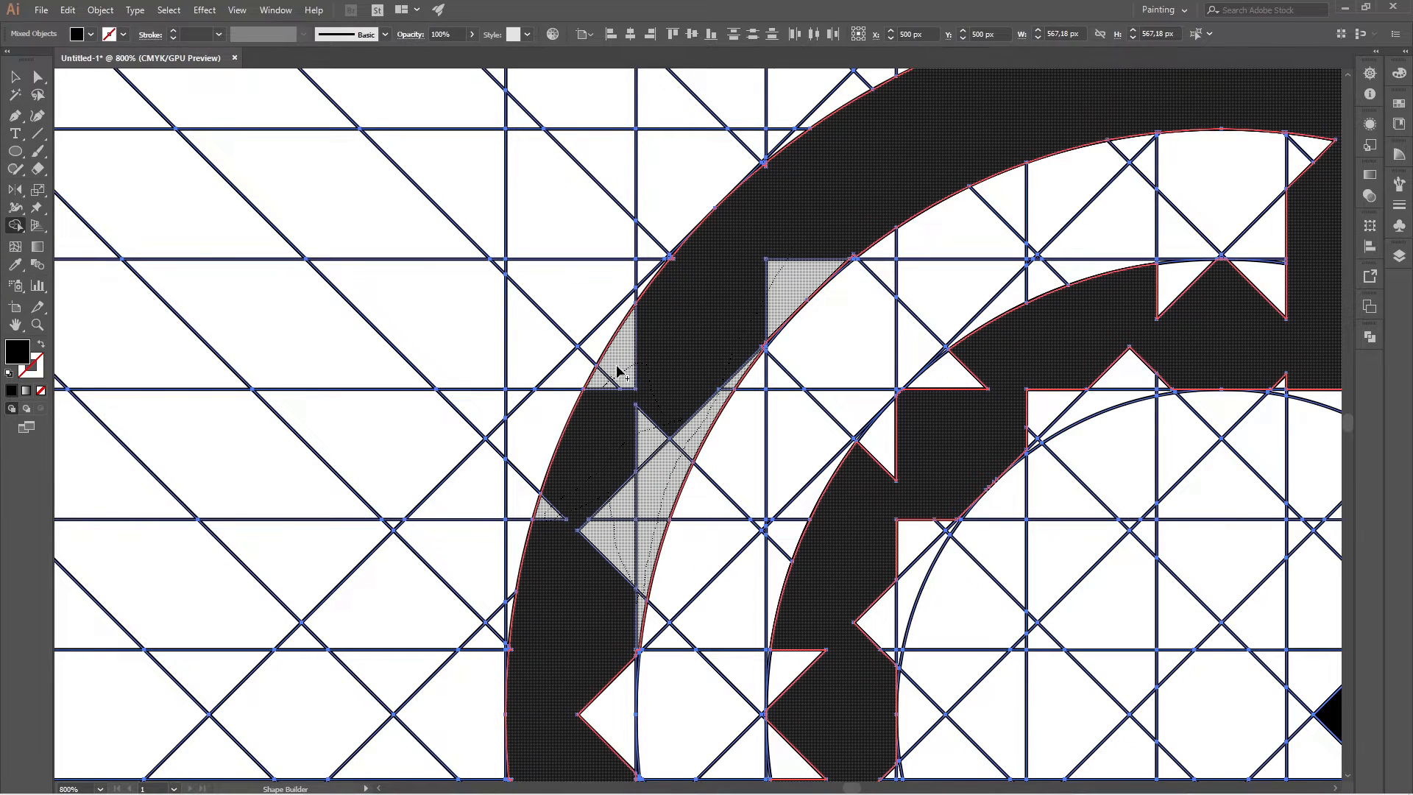
pyautogui.moveTo(692, 289); pyautogui.dragTo(767, 257)
pyautogui.scroll(4, 768, 156)
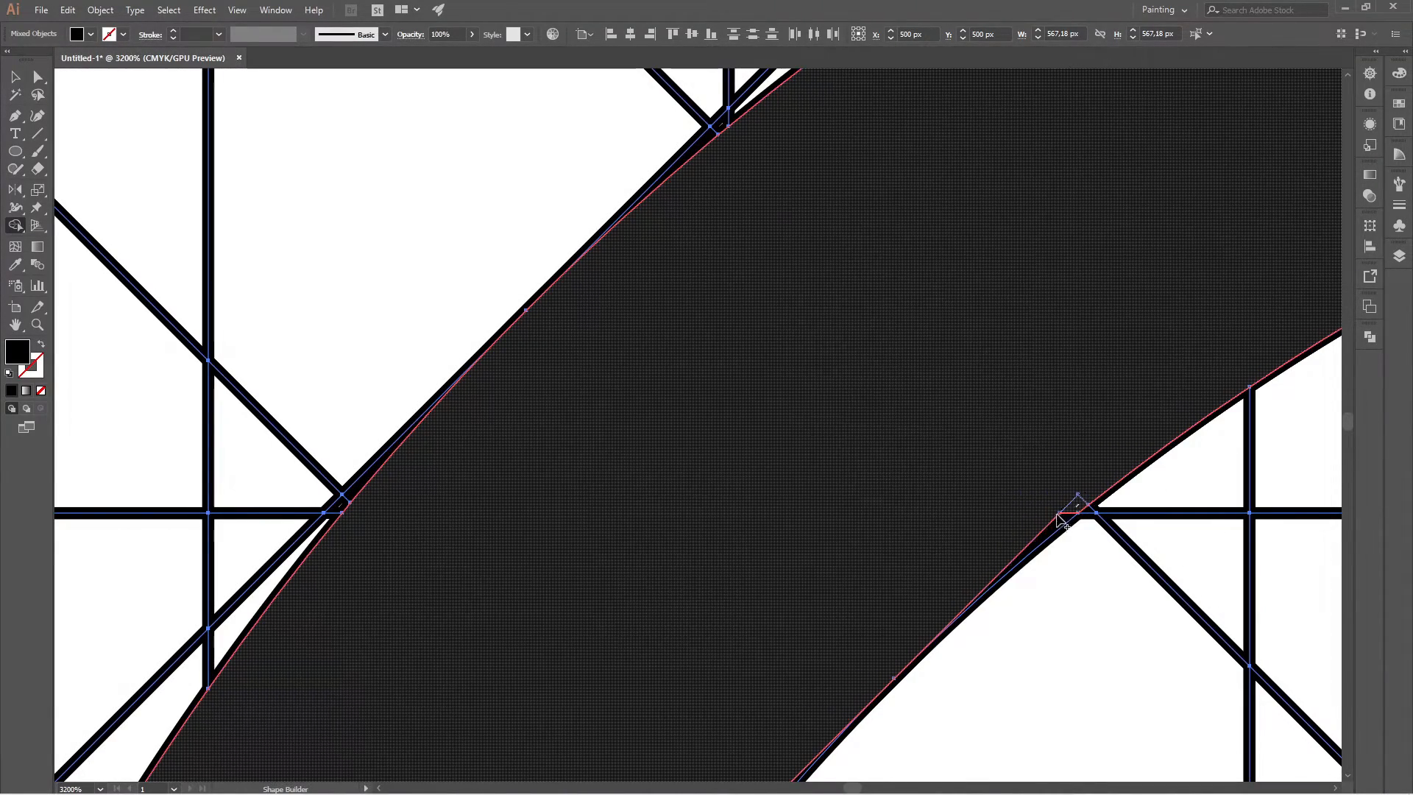
pyautogui.moveTo(1032, 509); pyautogui.dragTo(1027, 505)
# Merge the remaining slivers and the triangular notch on the inner edge of the outer band's left side into the shape.
pyautogui.scroll(-6, 906, 409)
pyautogui.scroll(5, 765, 400)
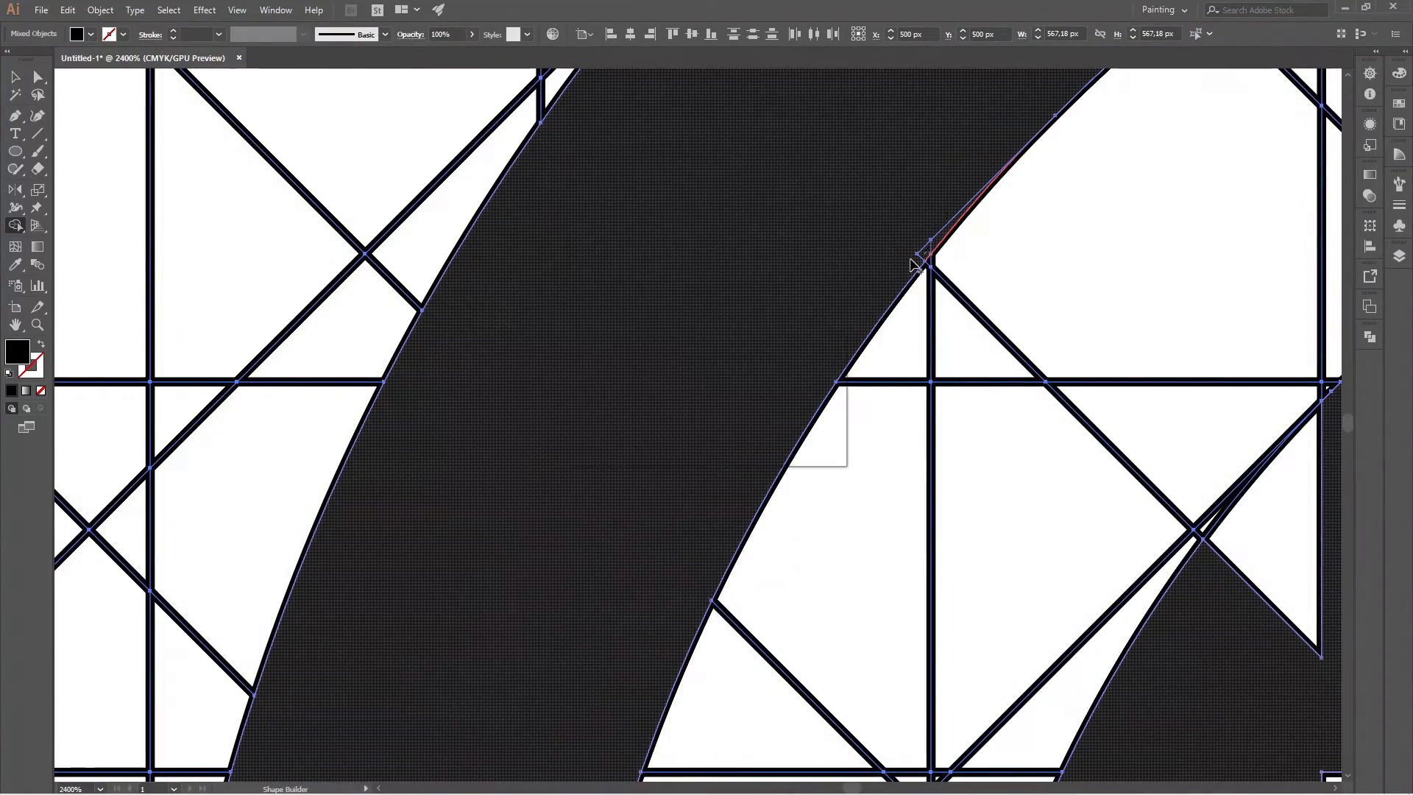
pyautogui.scroll(-5, 810, 302)
pyautogui.scroll(5, 710, 417)
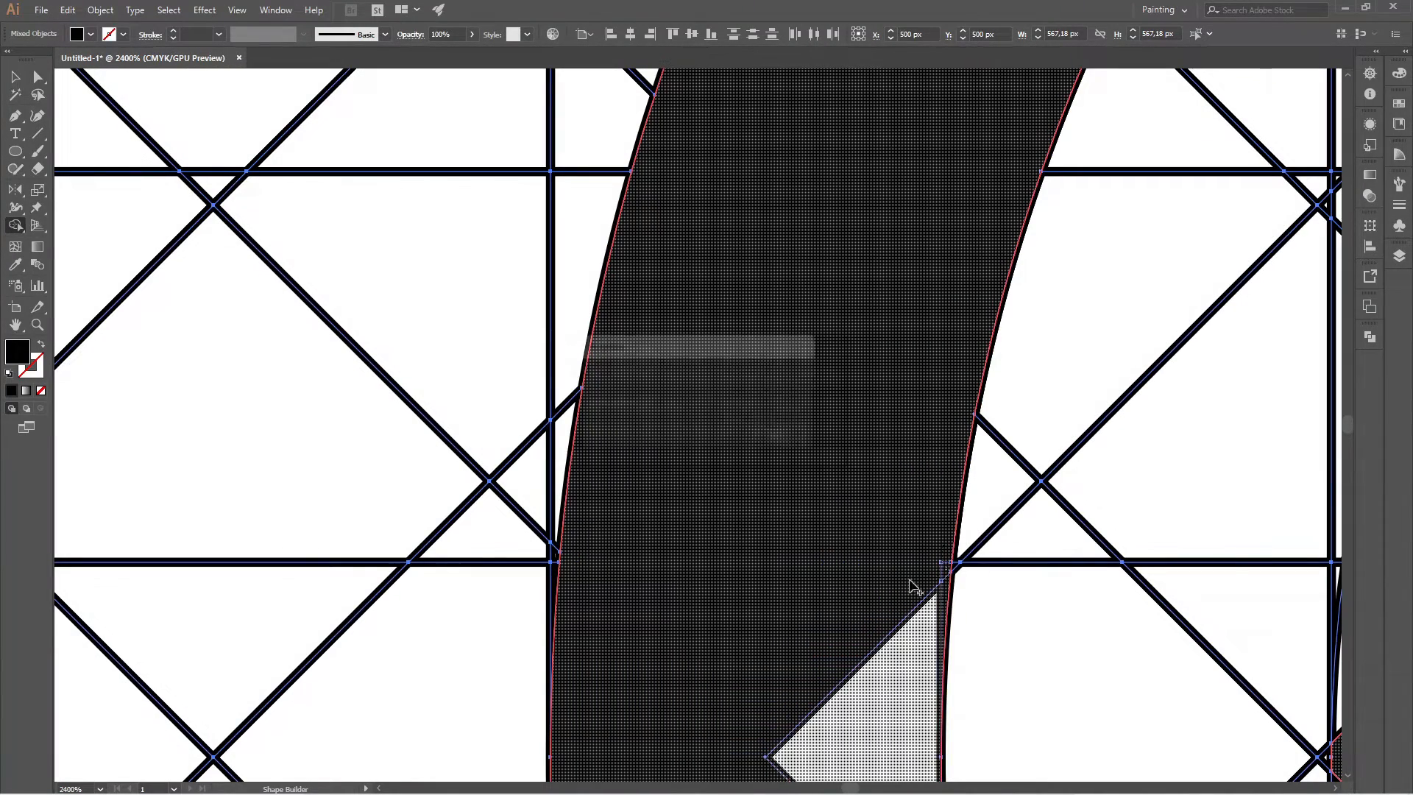
pyautogui.moveTo(915, 587); pyautogui.dragTo(799, 501)
pyautogui.scroll(-6, 799, 501)
pyautogui.scroll(4, 773, 442)
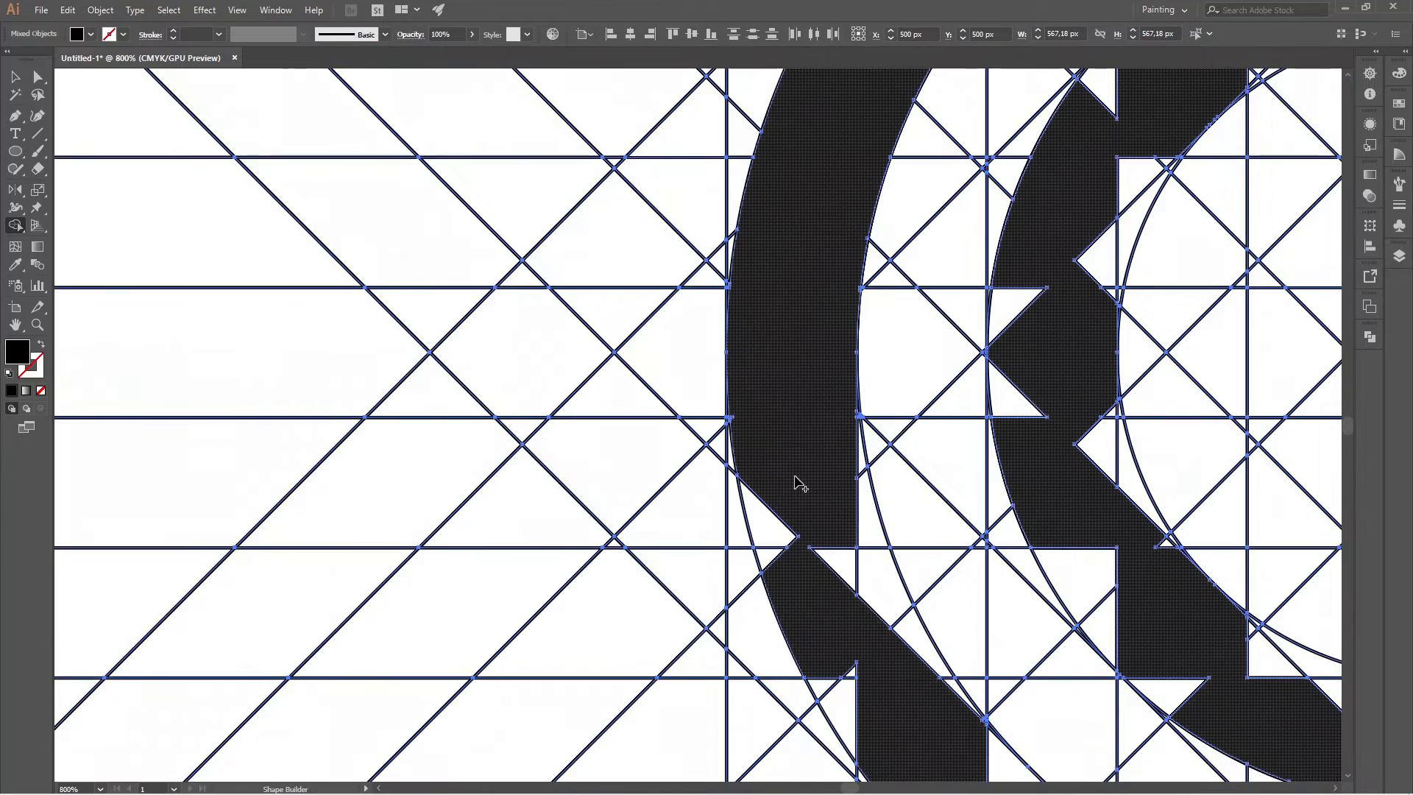
# Merge the large notches on both edges of the outer band's lower-left stretch into the black shape.
pyautogui.scroll(-3, 736, 412)
pyautogui.scroll(-1, 743, 419)
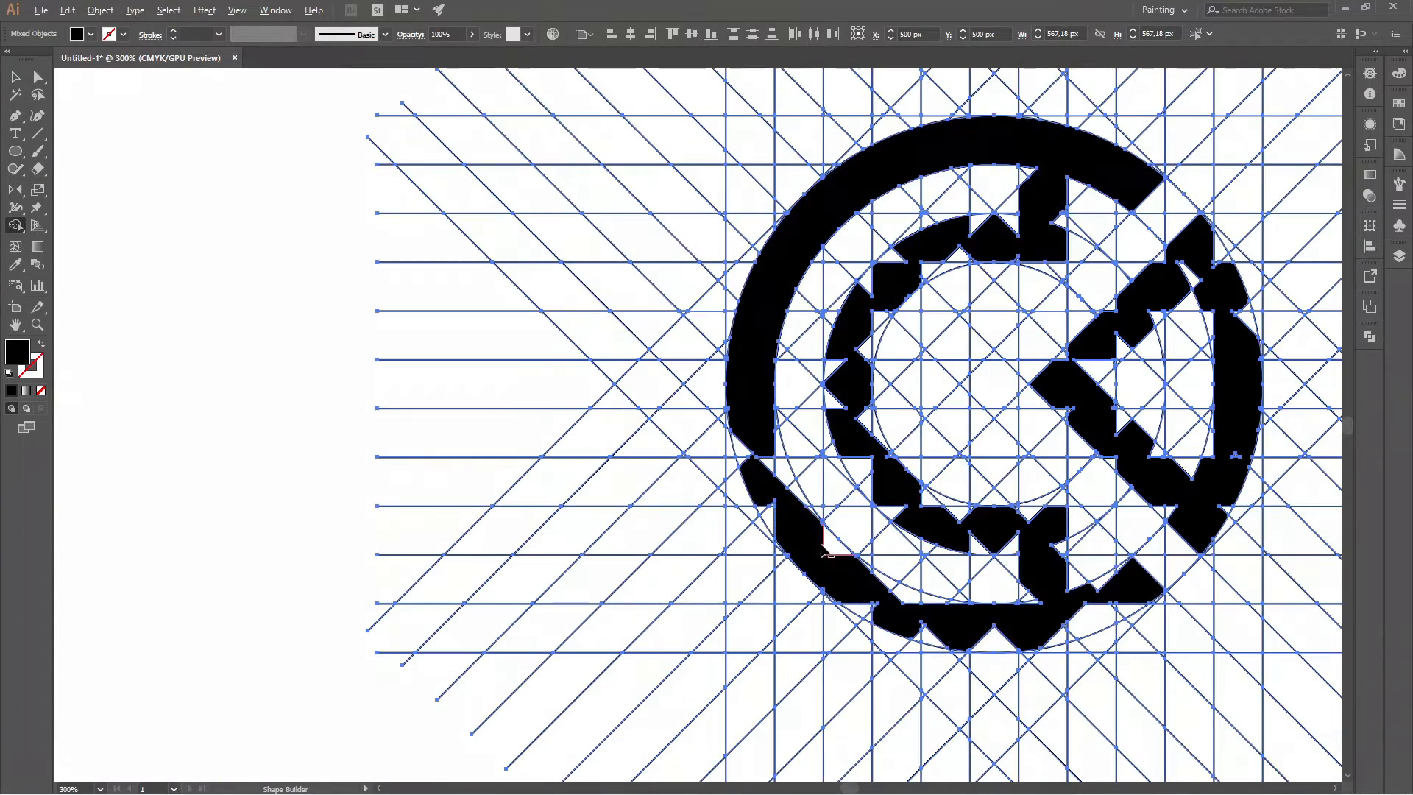
pyautogui.moveTo(765, 450)
pyautogui.mouseDown()
pyautogui.moveTo(789, 499)
pyautogui.moveTo(778, 516)
pyautogui.moveTo(739, 442)
pyautogui.moveTo(780, 430)
pyautogui.mouseUp()
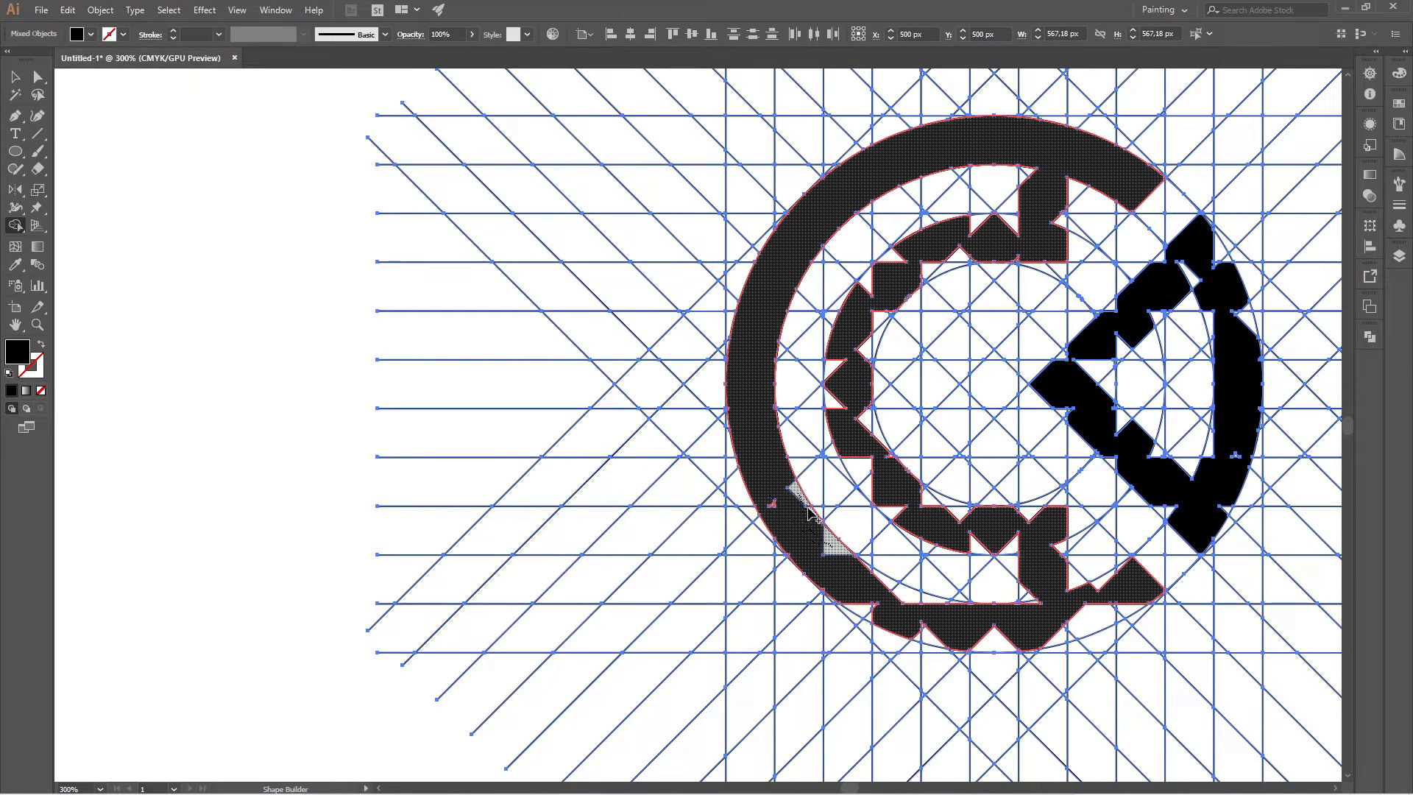
pyautogui.moveTo(810, 513); pyautogui.dragTo(769, 508)
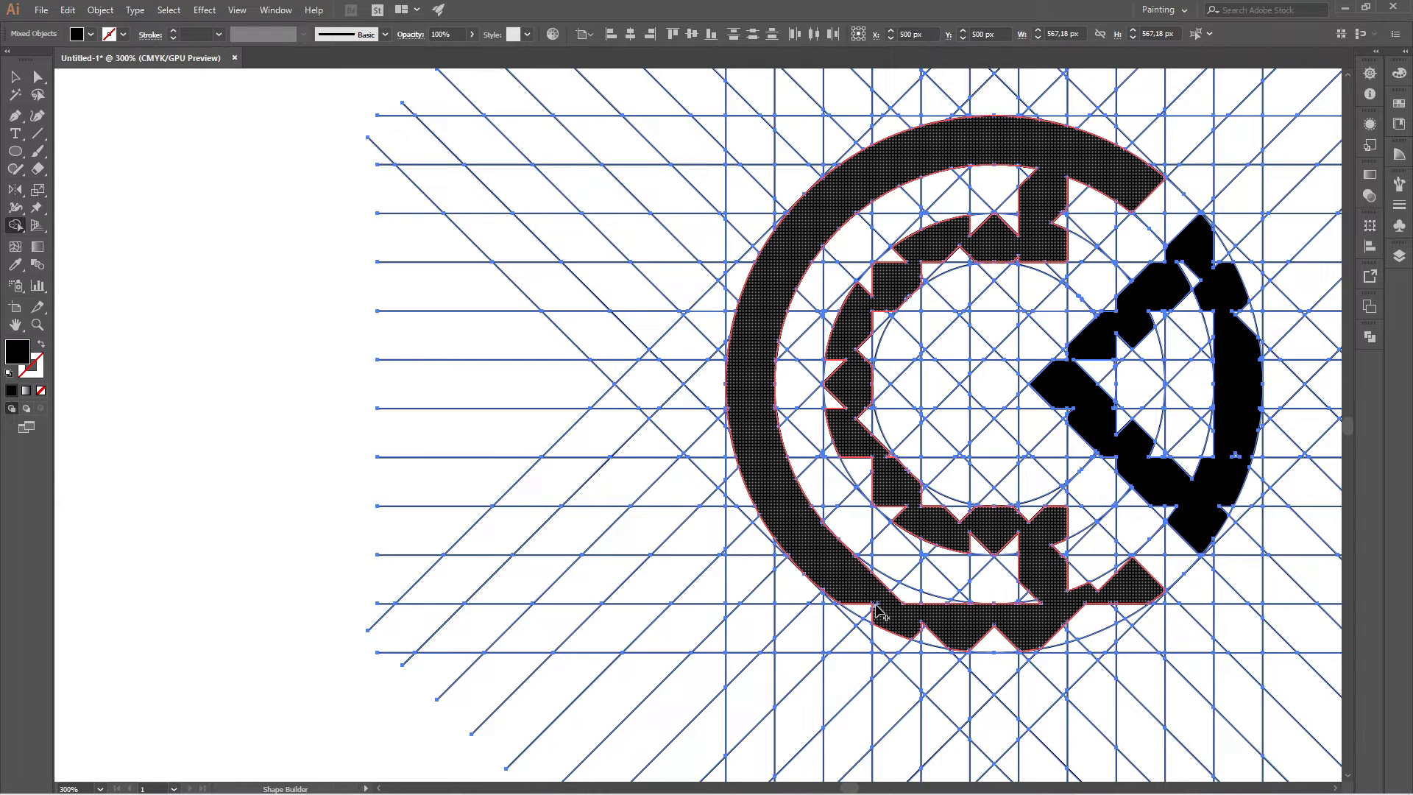
# Merge the notches on both edges of the outer band's bottom stretch, up to its lower-right end, into the black shape.
pyautogui.moveTo(972, 646); pyautogui.dragTo(1089, 628)
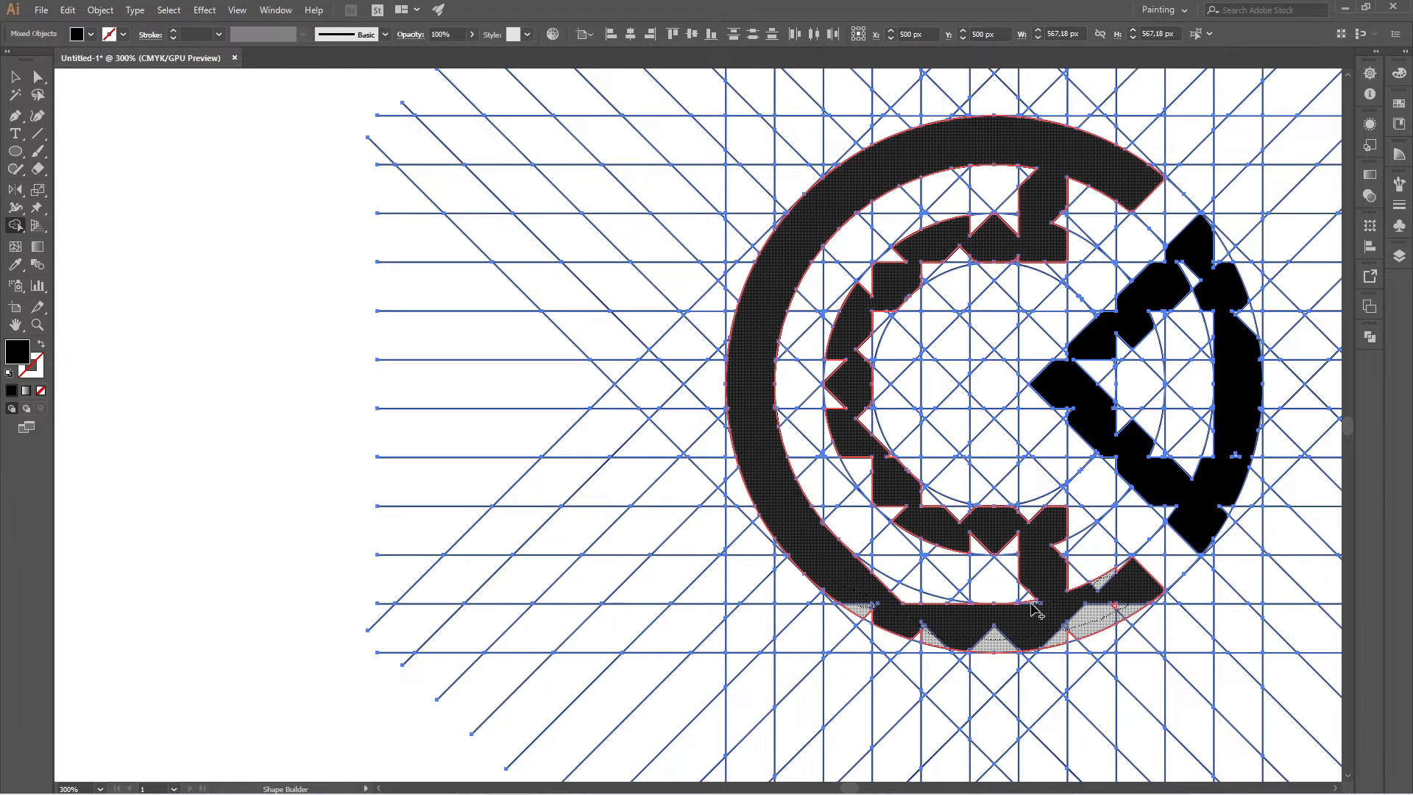
pyautogui.moveTo(1034, 607); pyautogui.dragTo(968, 629)
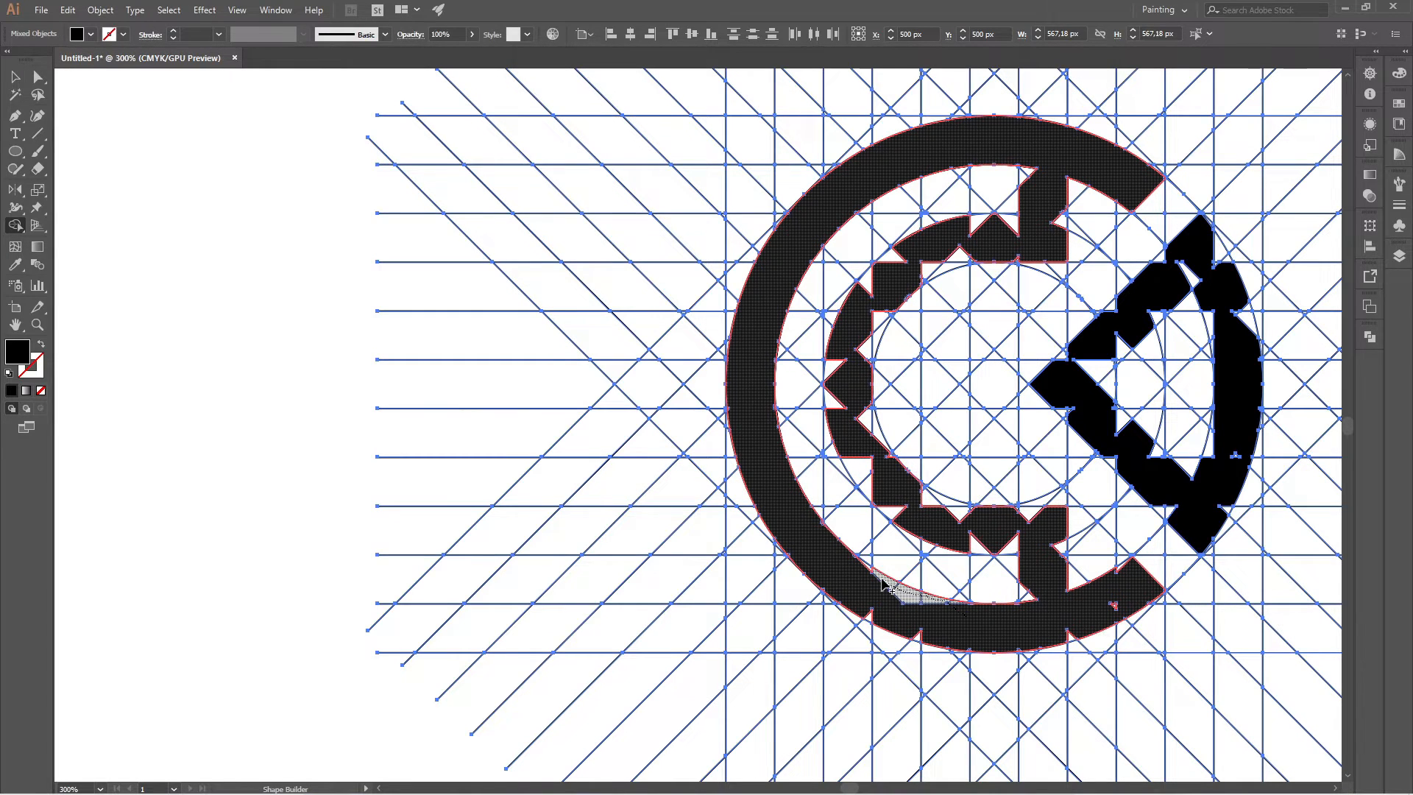
pyautogui.moveTo(870, 574)
pyautogui.mouseDown()
pyautogui.moveTo(879, 612)
pyautogui.moveTo(863, 609)
pyautogui.moveTo(926, 639)
pyautogui.mouseUp()
pyautogui.moveTo(1070, 636); pyautogui.dragTo(1104, 608)
# Merge the tiny corner slivers along the inner edge at the bottom of the outer band into the shape.
pyautogui.scroll(2, 1116, 615)
pyautogui.scroll(2, 934, 687)
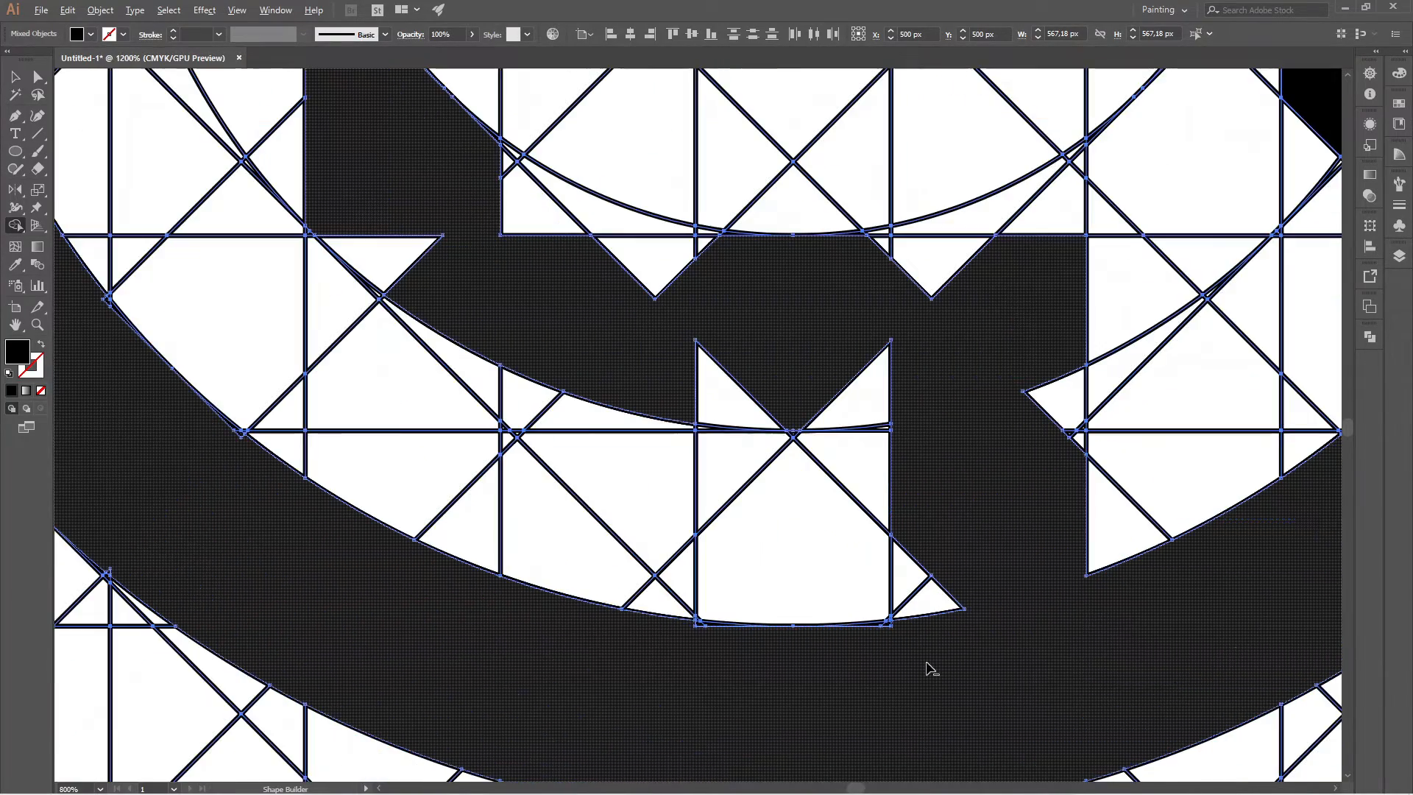
pyautogui.scroll(3, 881, 628)
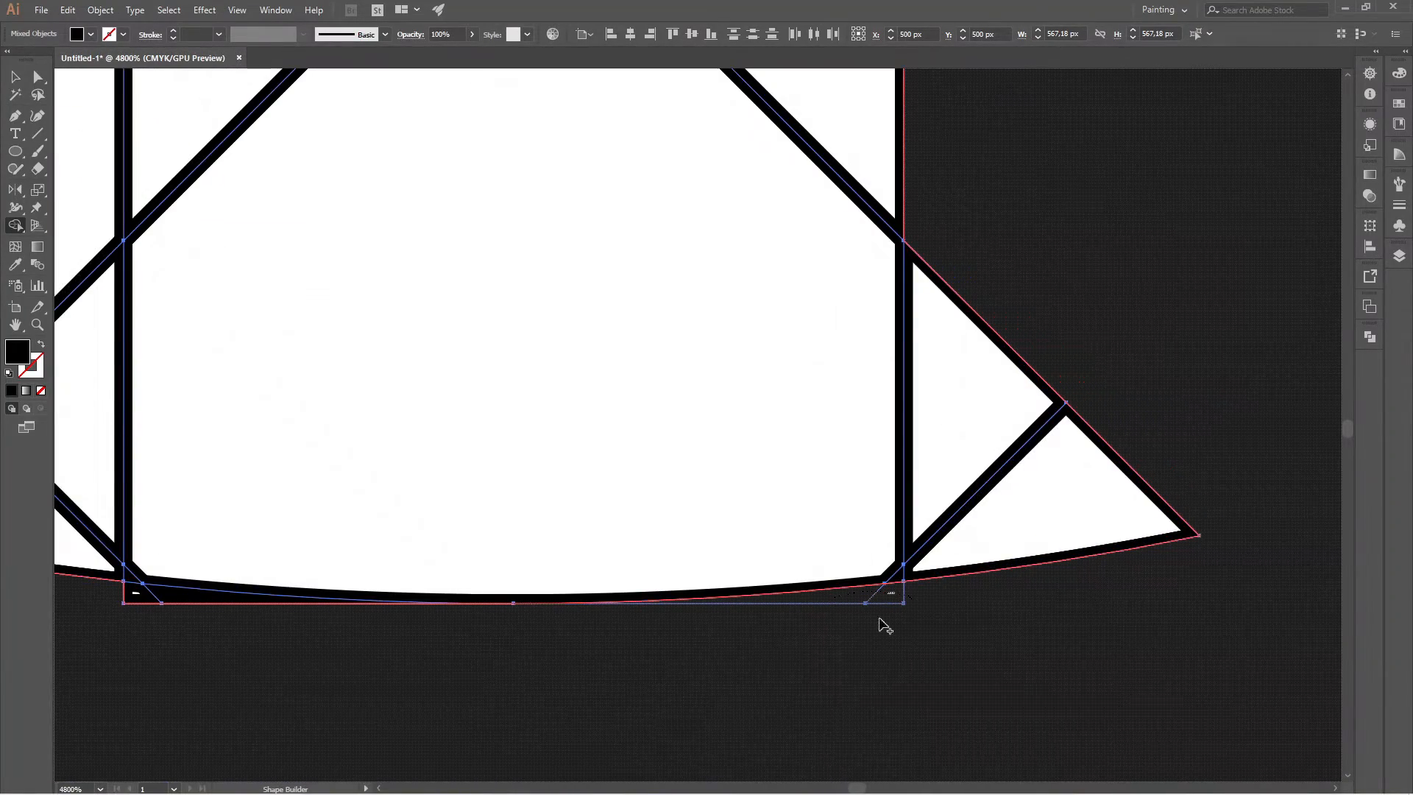
pyautogui.scroll(-3, 883, 621)
pyautogui.scroll(2, 692, 608)
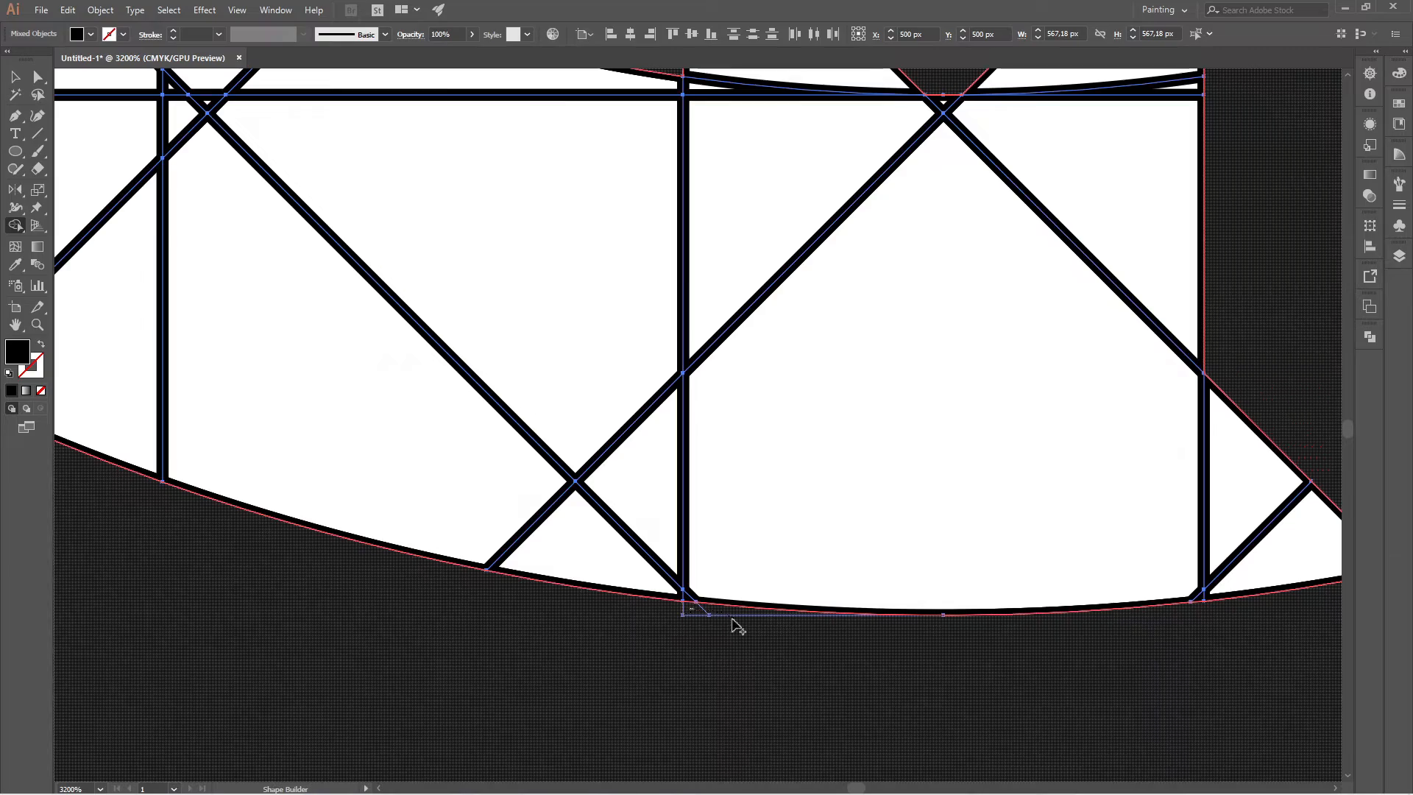
pyautogui.scroll(-5, 892, 563)
pyautogui.scroll(3, 892, 563)
pyautogui.scroll(-3, 918, 644)
pyautogui.scroll(3, 874, 567)
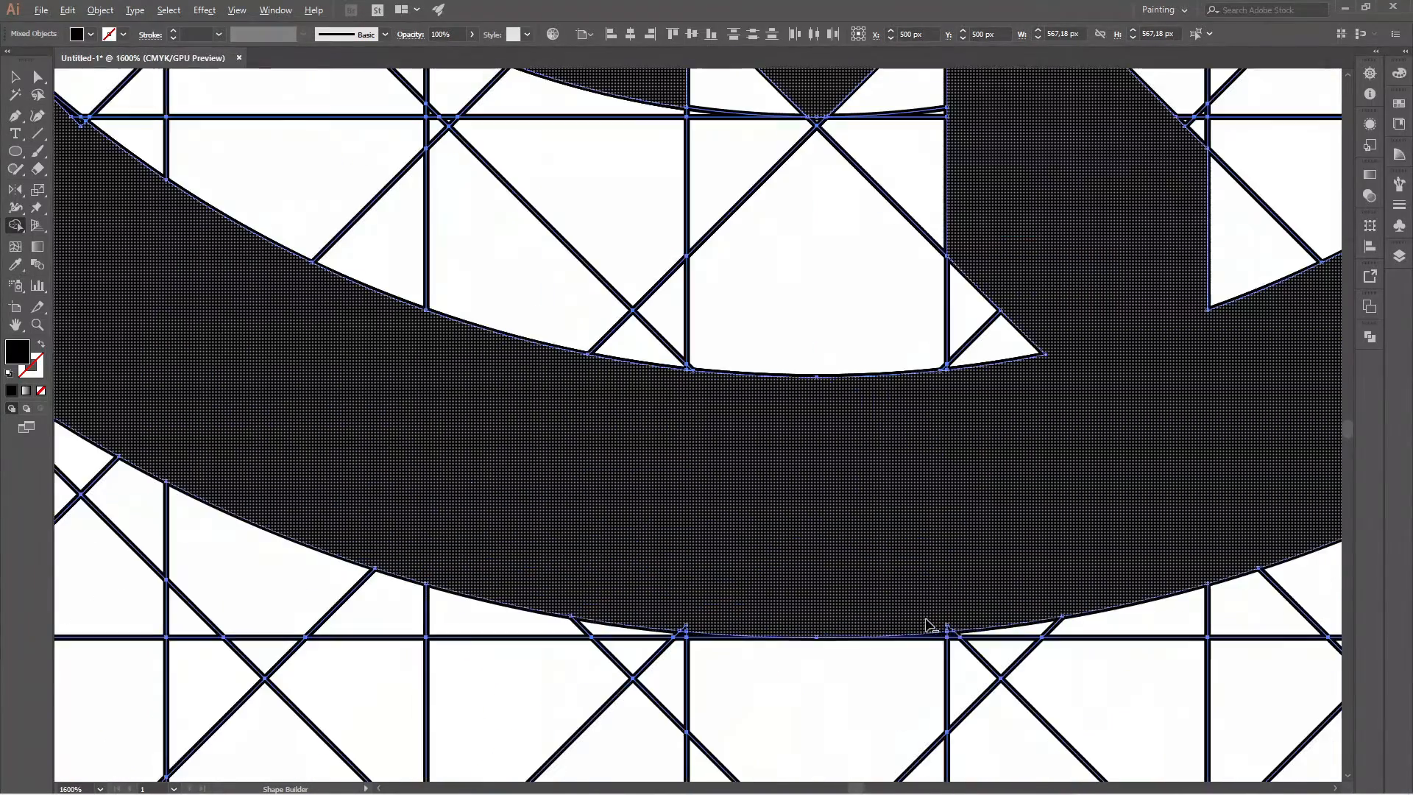
# Merge the tiny slivers along the outer edge at the bottom of the outer band into the shape.
pyautogui.scroll(1, 948, 631)
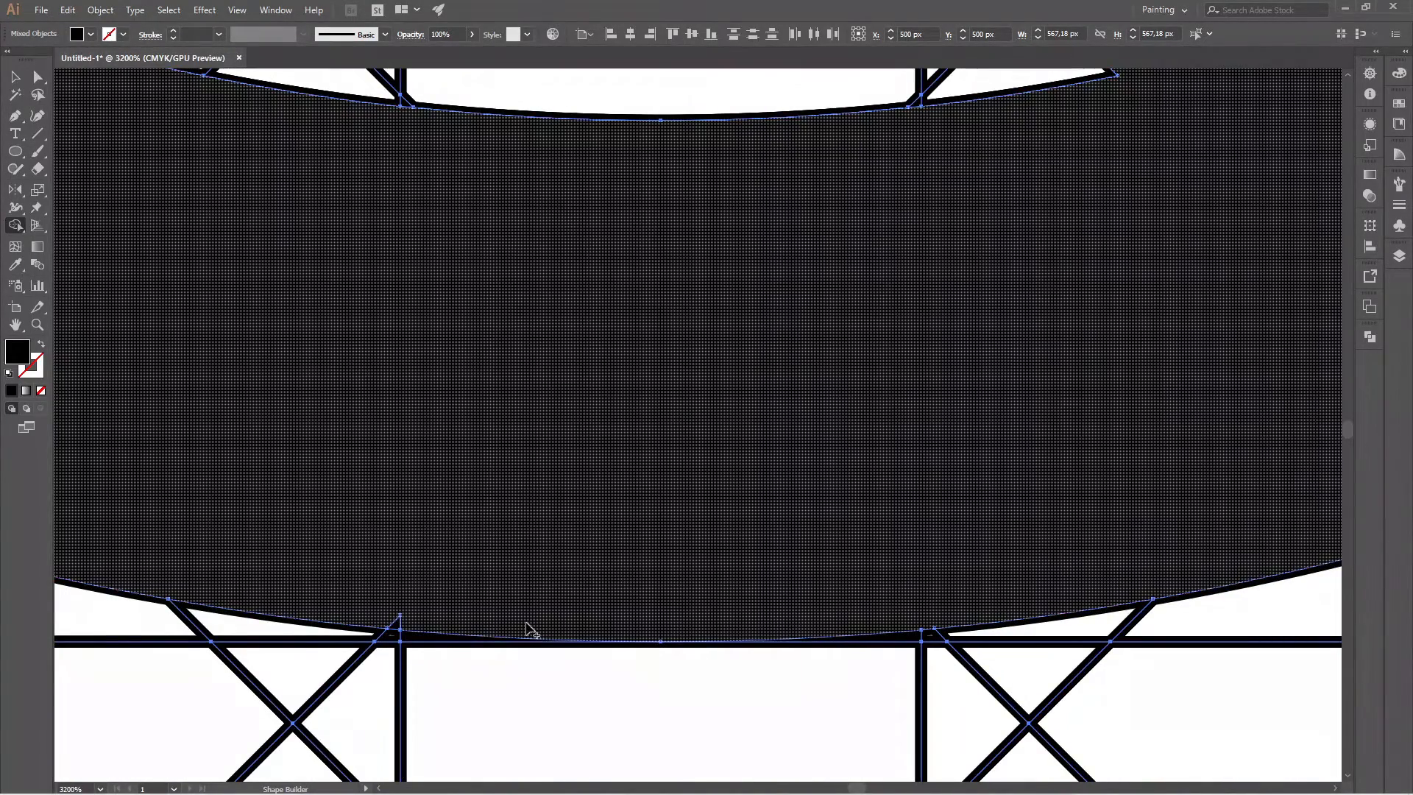
pyautogui.scroll(-4, 646, 596)
pyautogui.scroll(4, 688, 587)
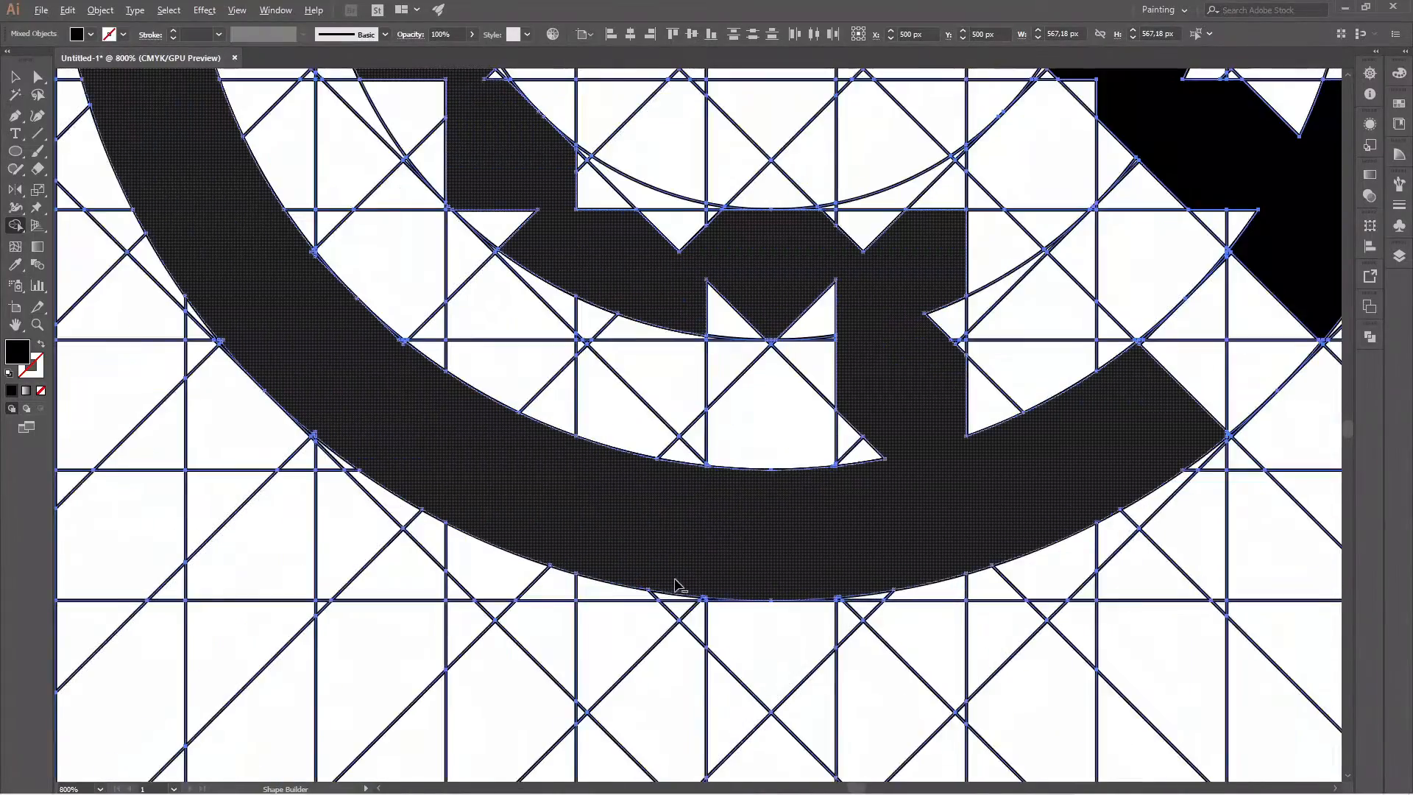
# Merge the small slivers on both edges of the outer band's lower-left curve into the shape.
pyautogui.scroll(-4, 689, 586)
pyautogui.scroll(3, 460, 419)
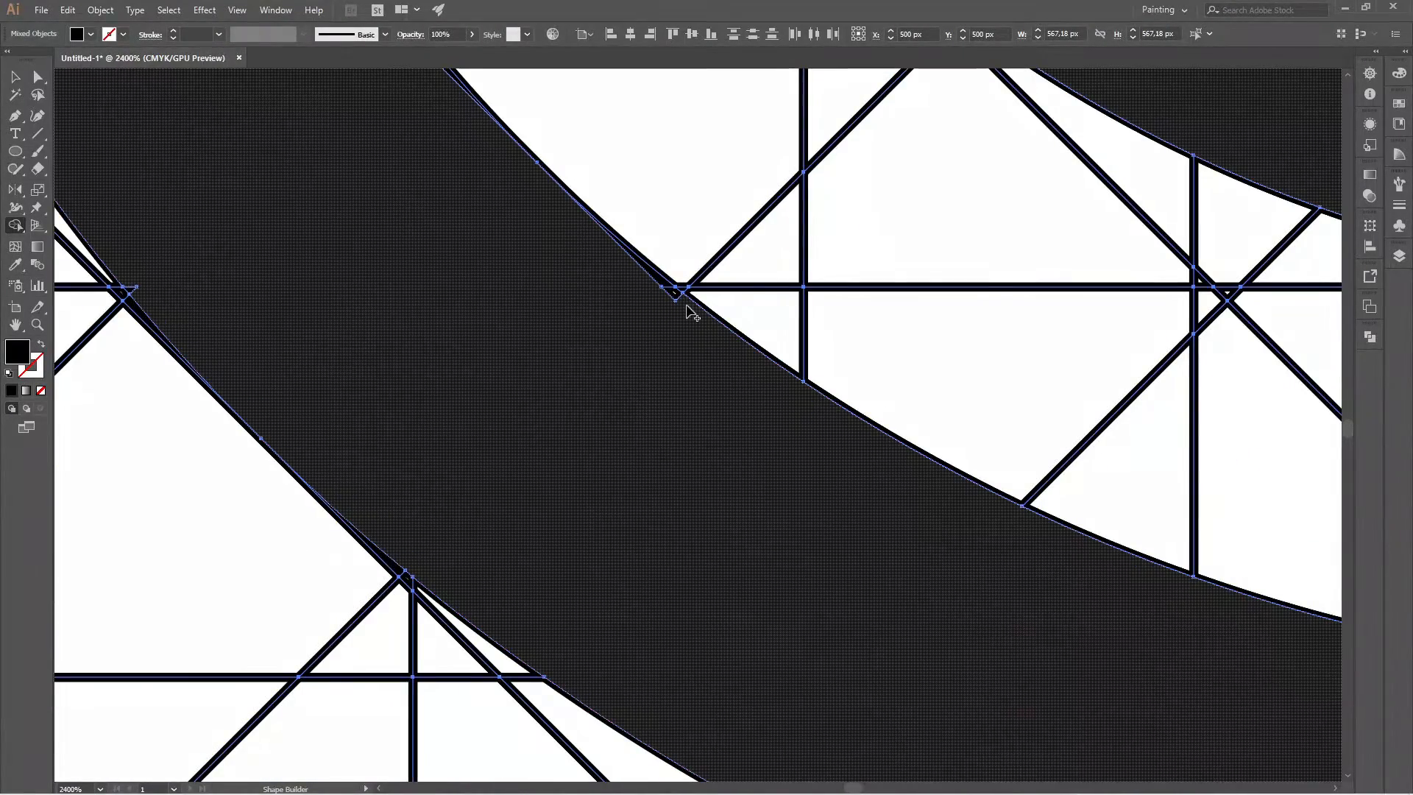
pyautogui.scroll(-4, 662, 286)
pyautogui.scroll(4, 552, 347)
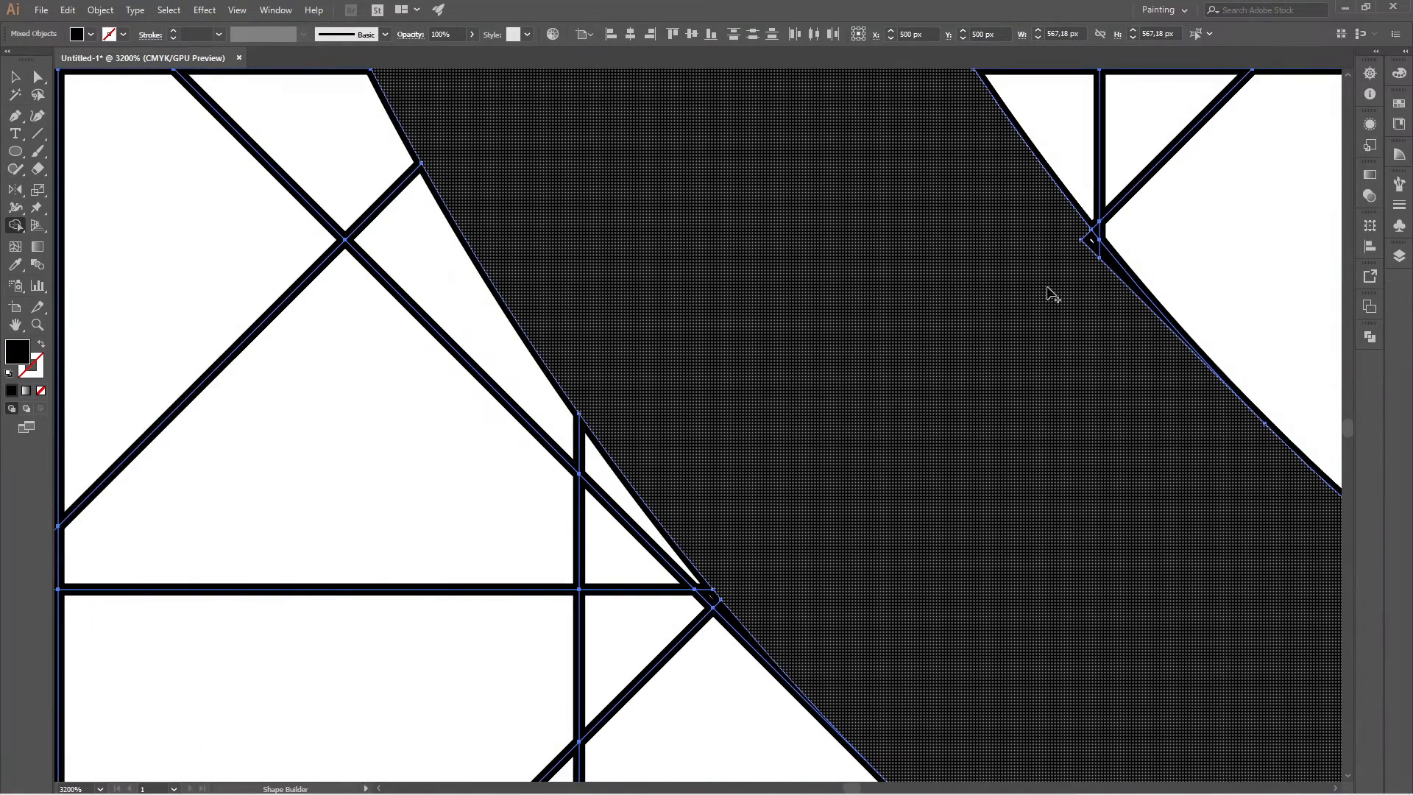
pyautogui.scroll(-6, 1081, 479)
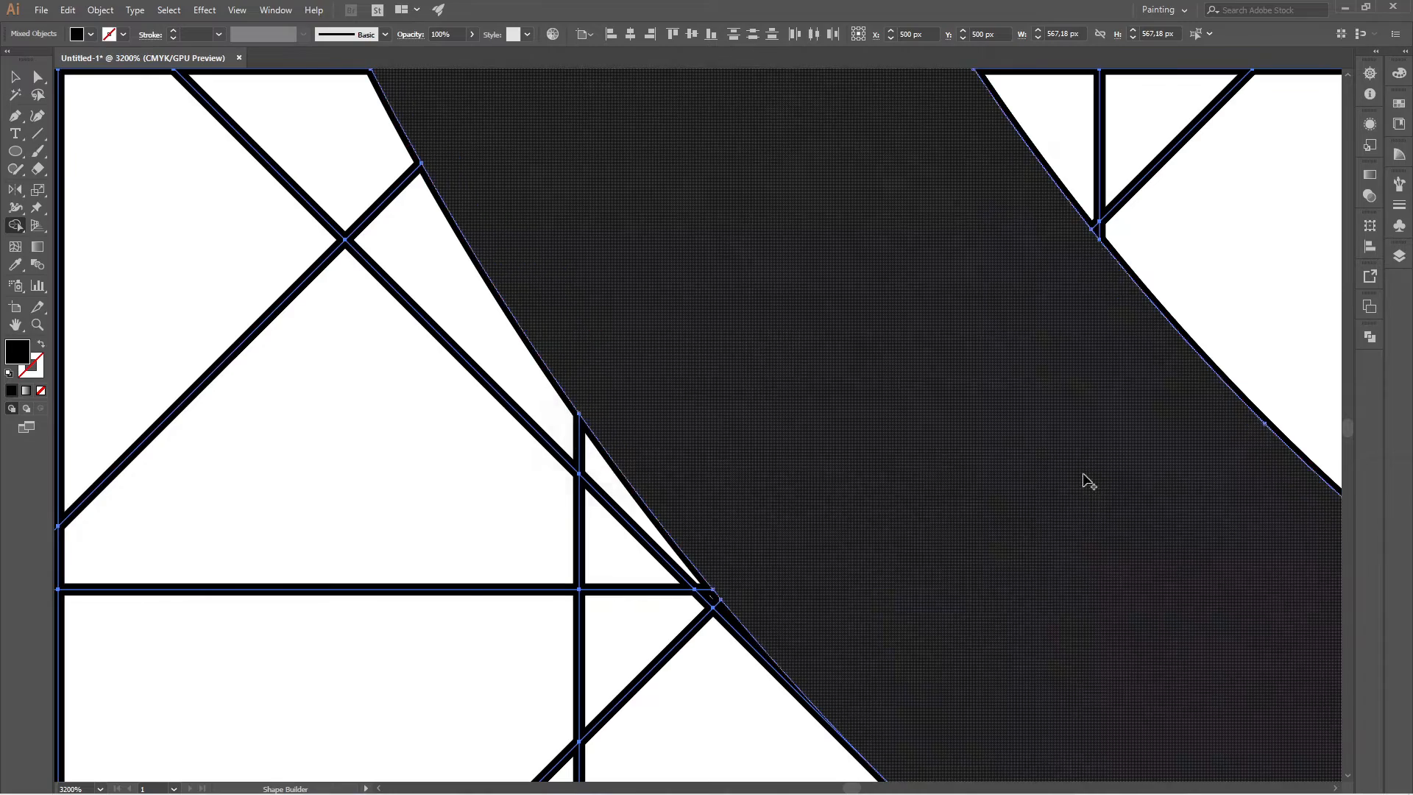
# Merge the remaining slivers on both edges of the outer band's left side, just below its middle, into the shape.
pyautogui.scroll(3, 852, 188)
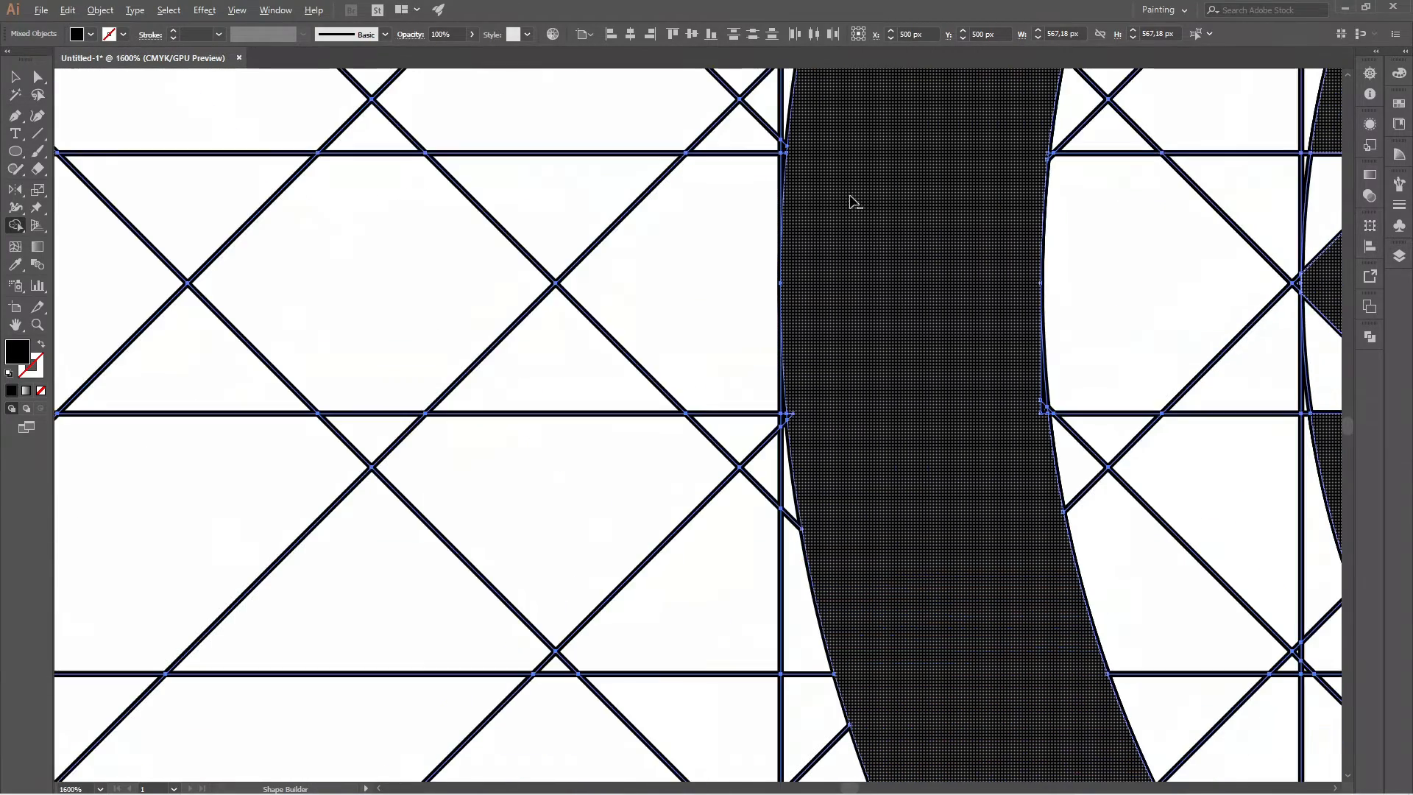
pyautogui.scroll(3, 1023, 405)
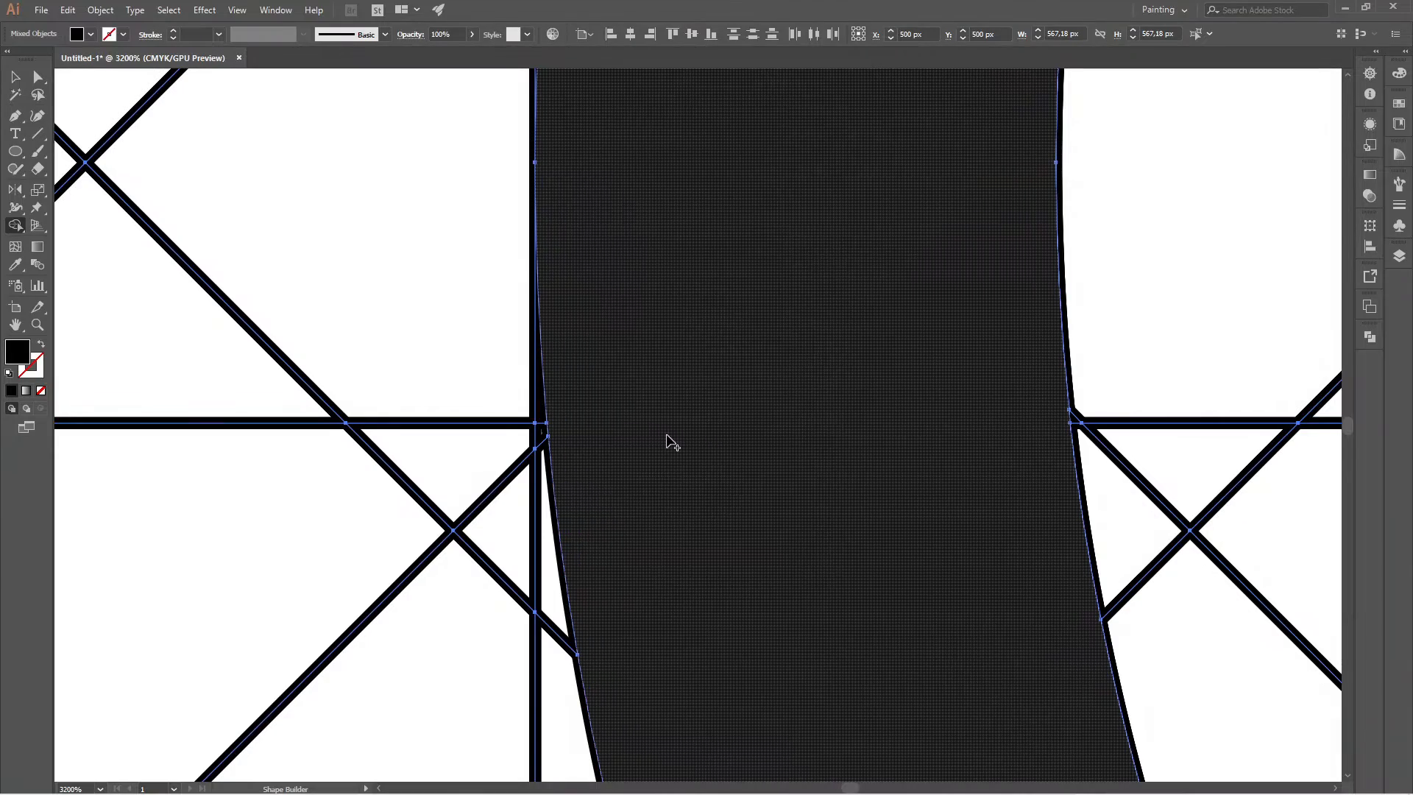
pyautogui.scroll(-2, 739, 492)
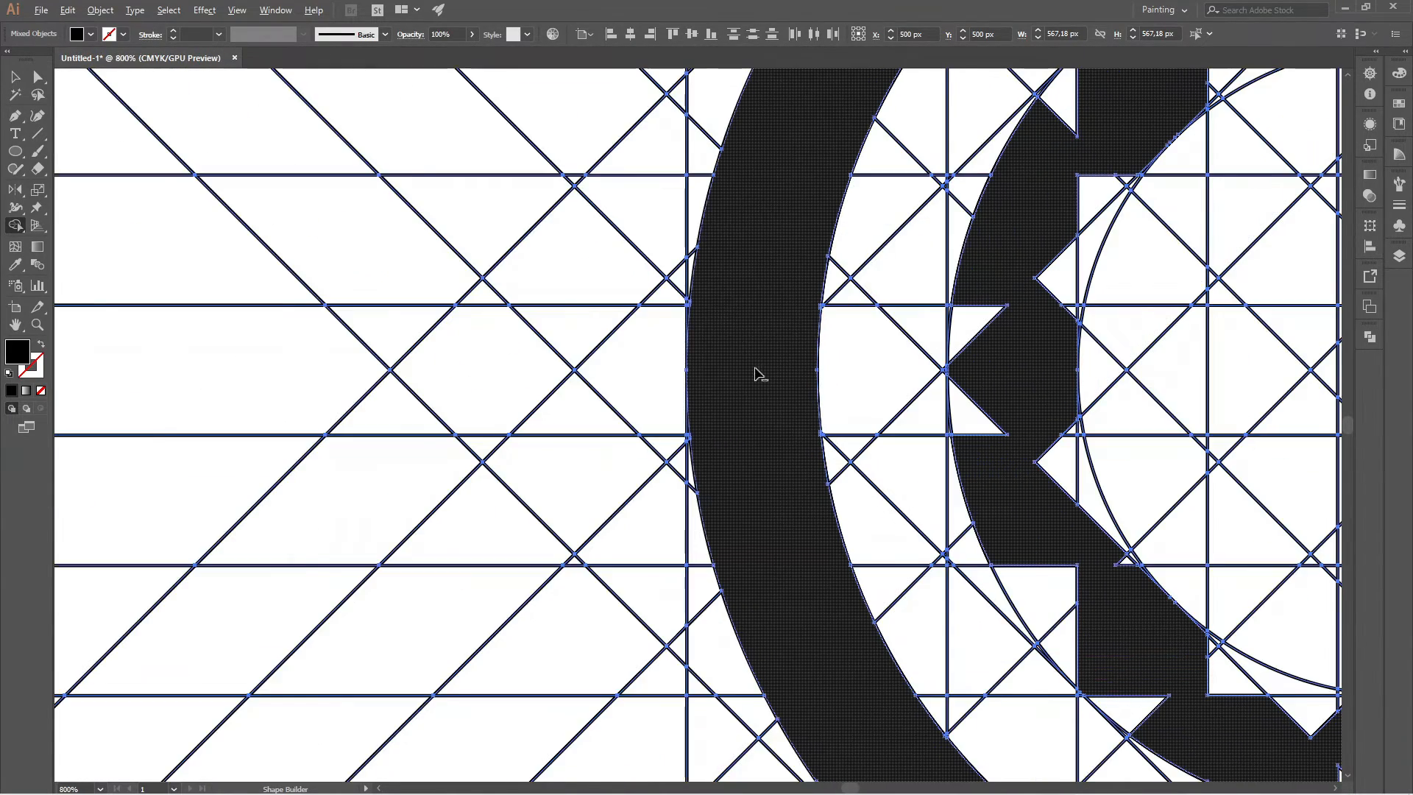
pyautogui.scroll(-5, 774, 310)
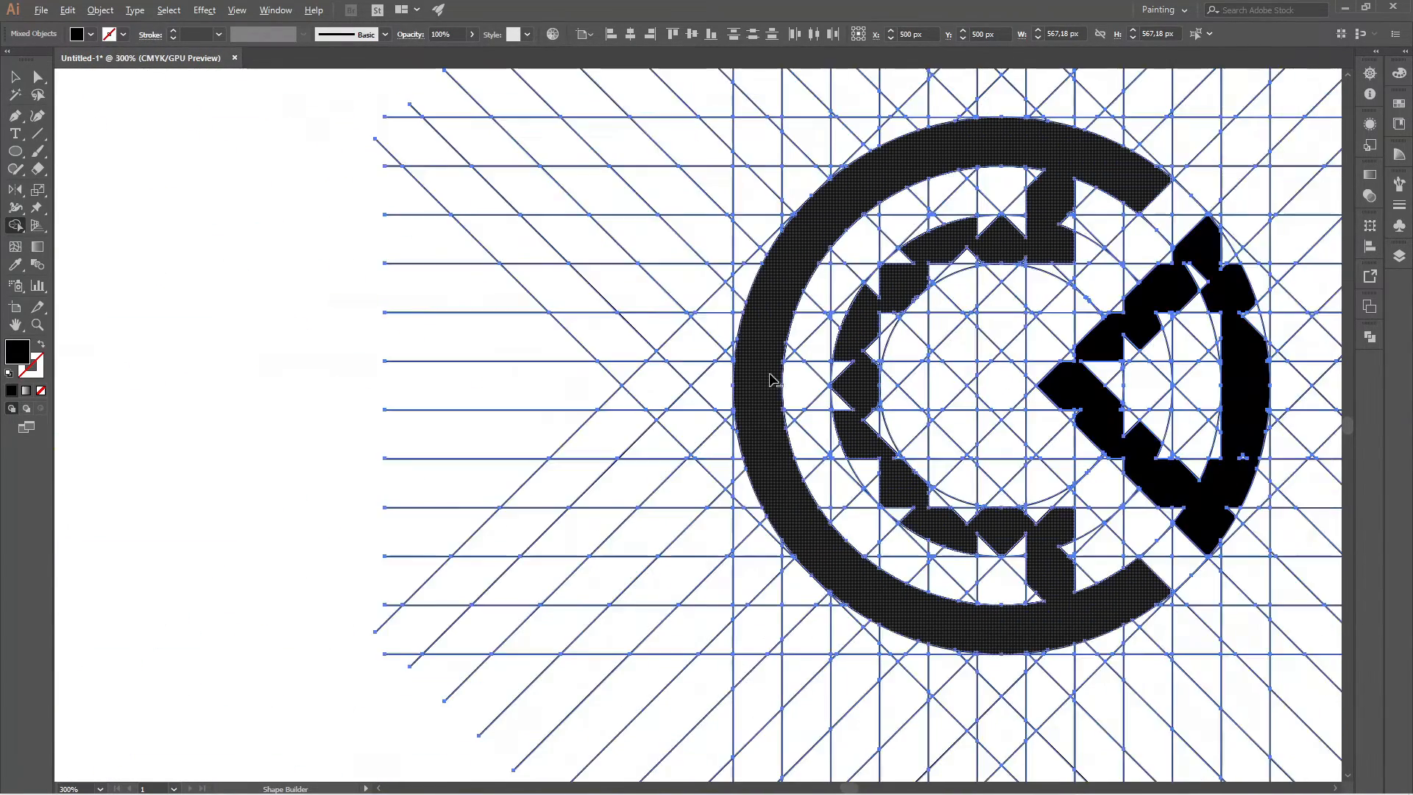
# Merge the triangular notches on both sides of the lower vertical bar connecting the inner and outer bands into the shape.
pyautogui.scroll(5, 1058, 585)
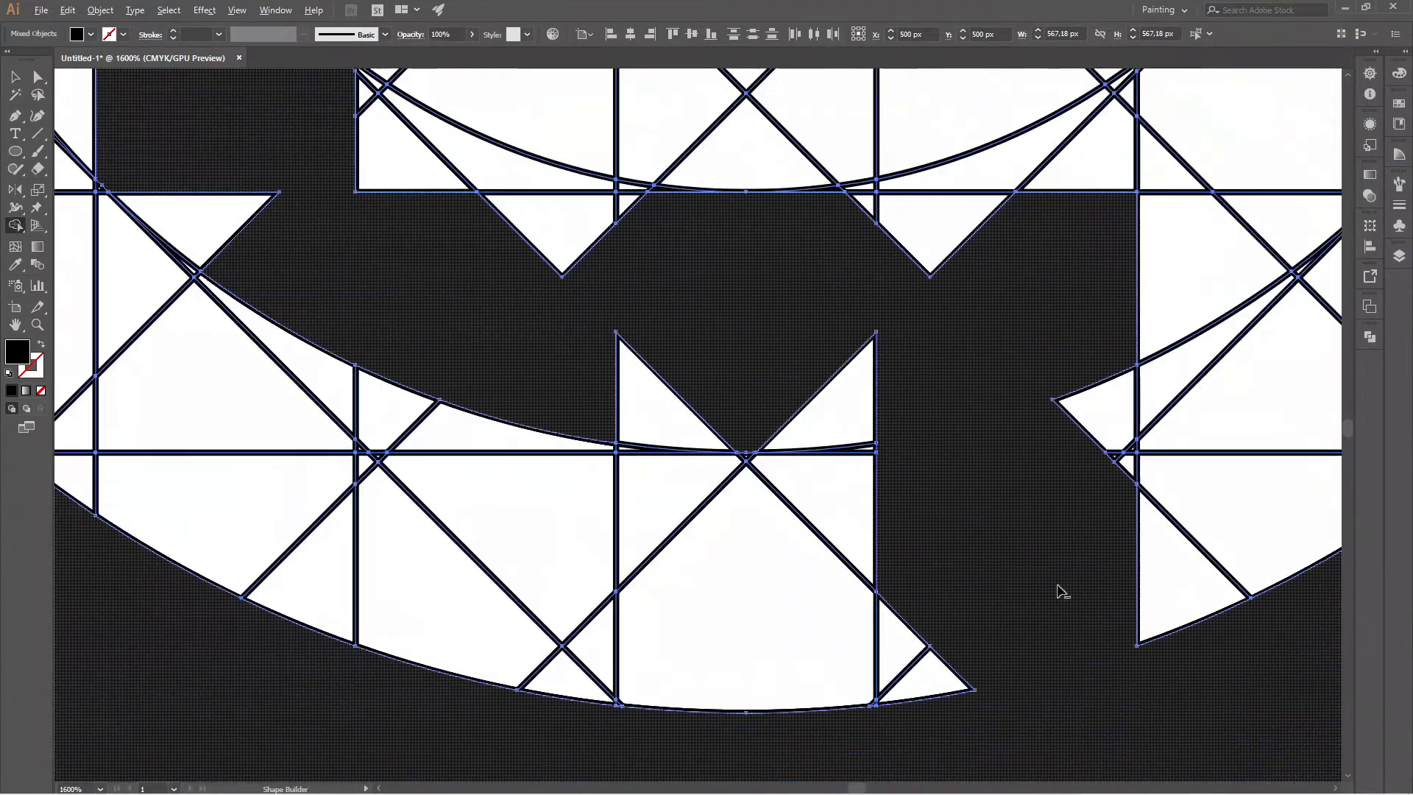
pyautogui.click(905, 683)
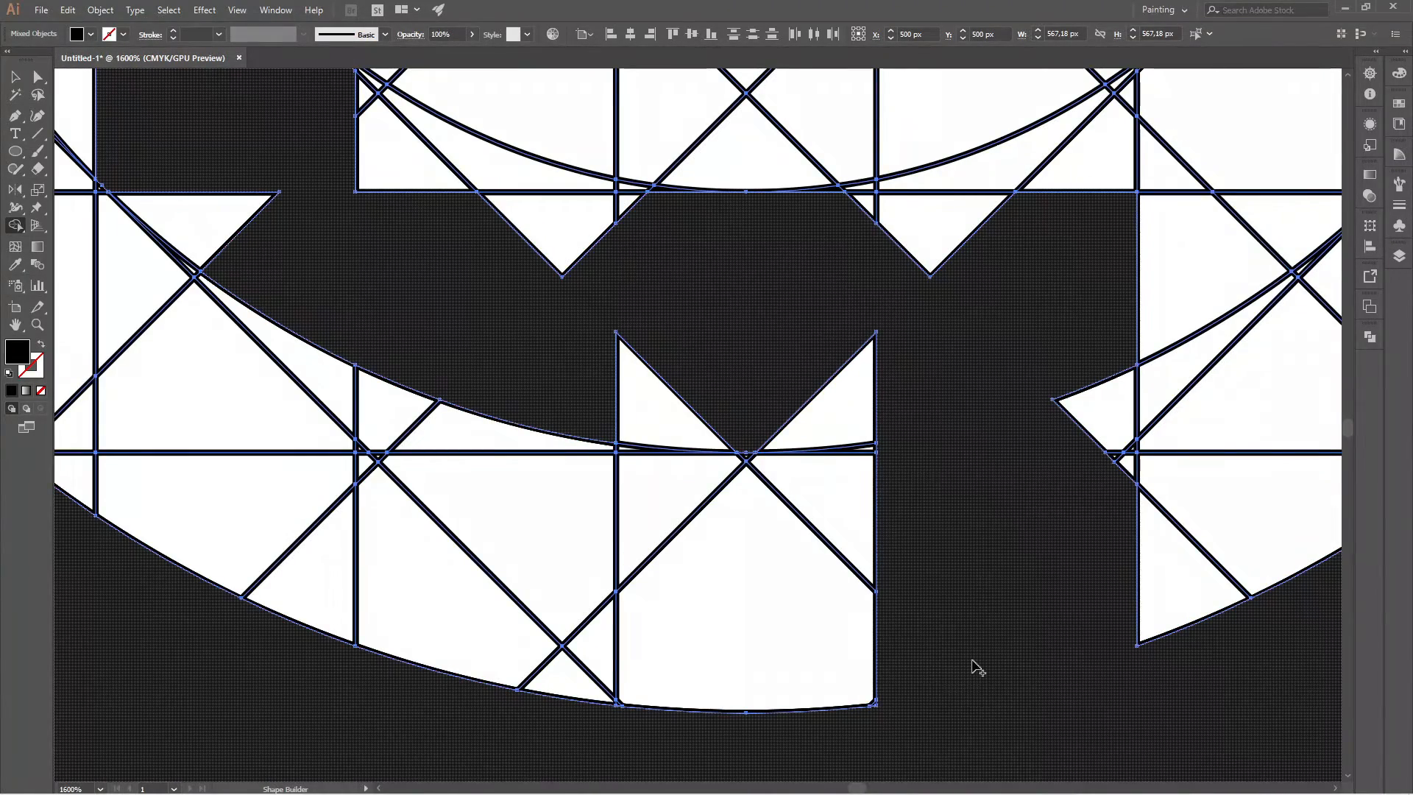
pyautogui.click(1095, 403)
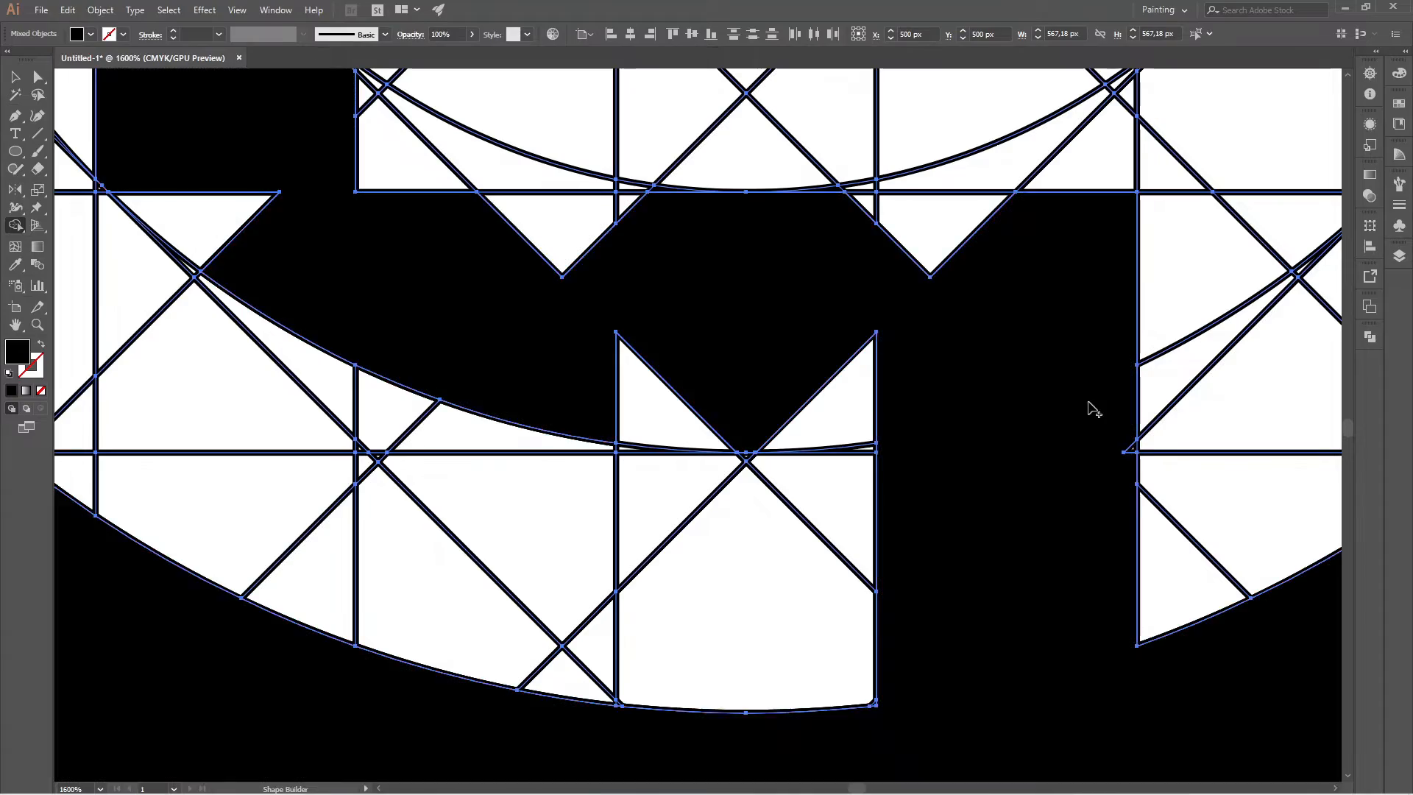
pyautogui.scroll(-3, 1005, 504)
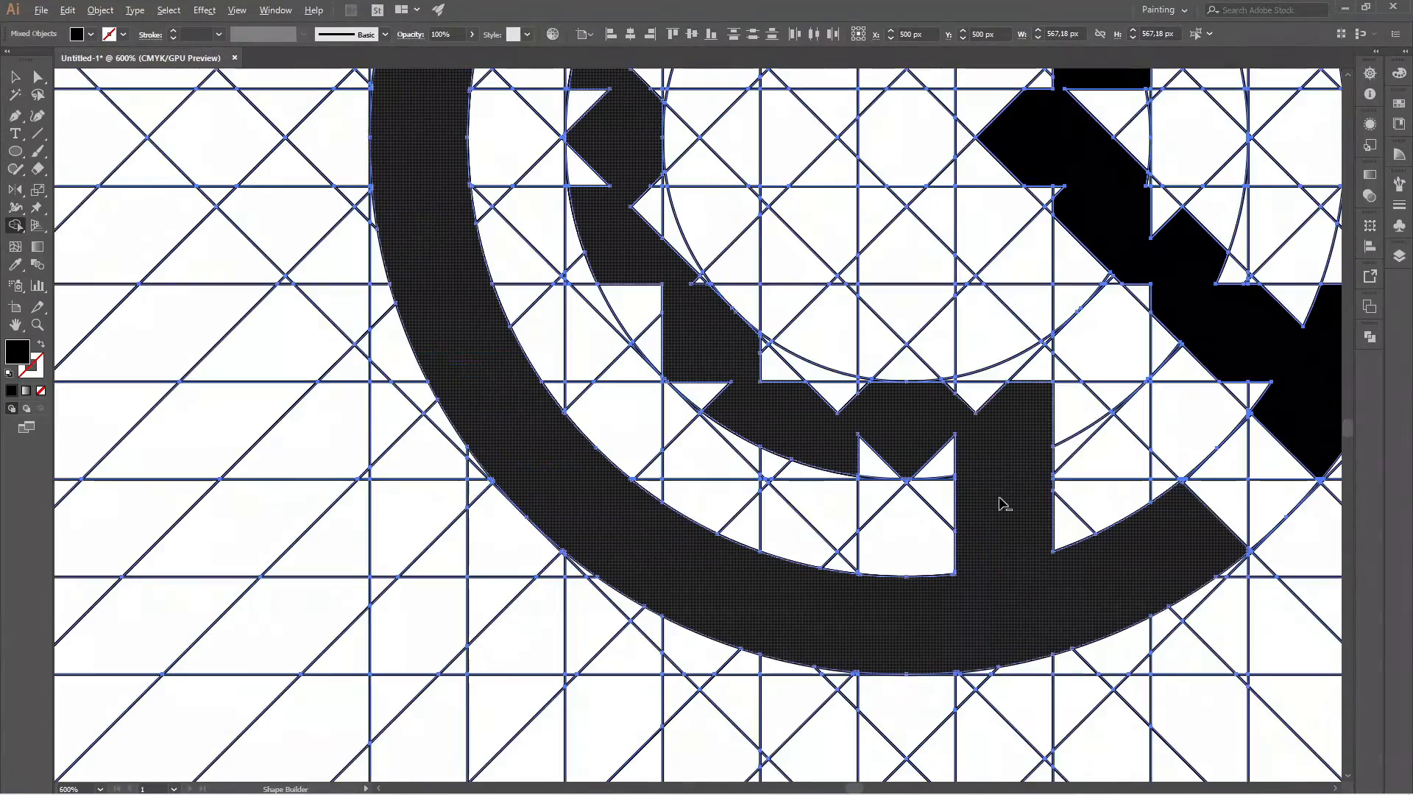
pyautogui.scroll(-1, 999, 463)
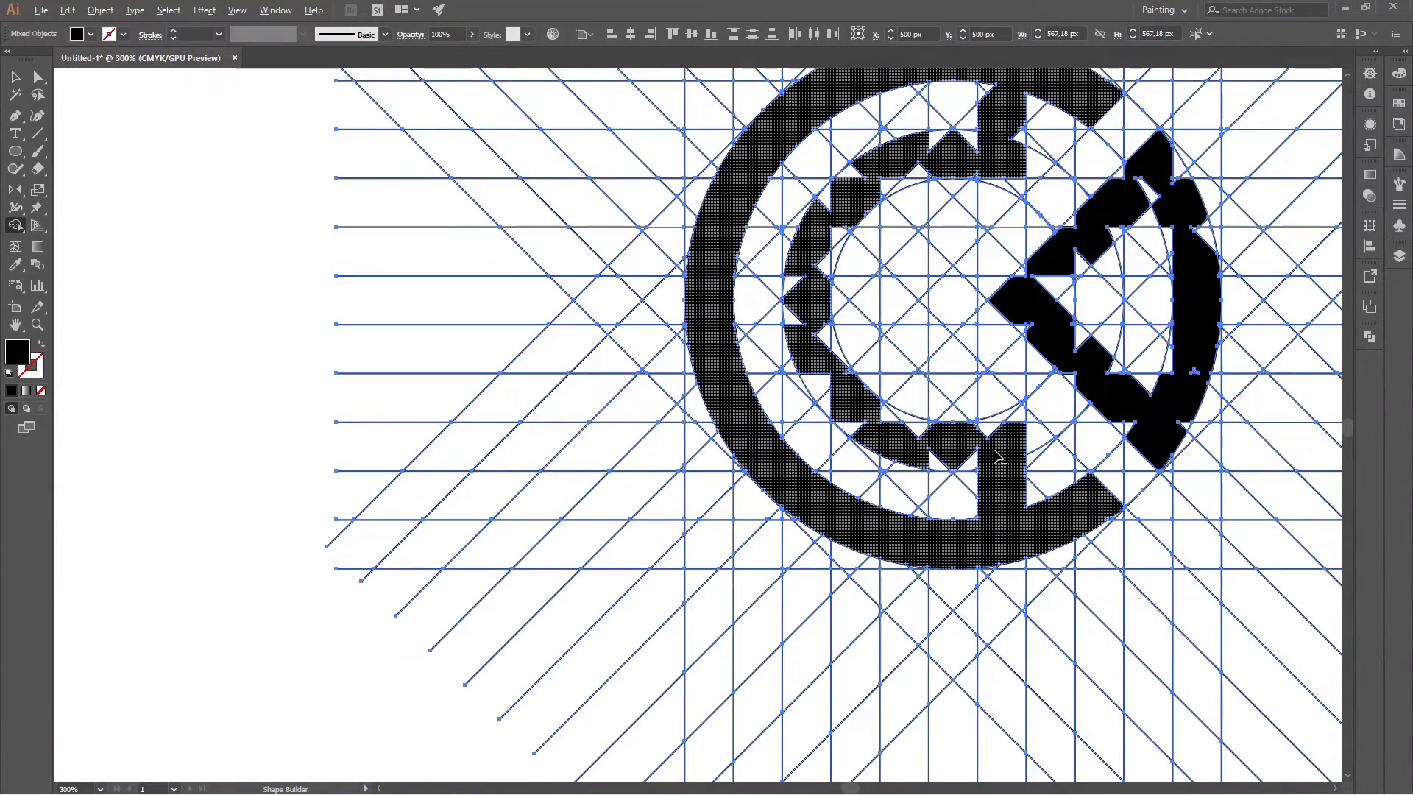
# Extend the inner band's lower-right end to the diagonal grid line and merge the notches along its bottom and lower-left stretch.
pyautogui.scroll(2, 999, 438)
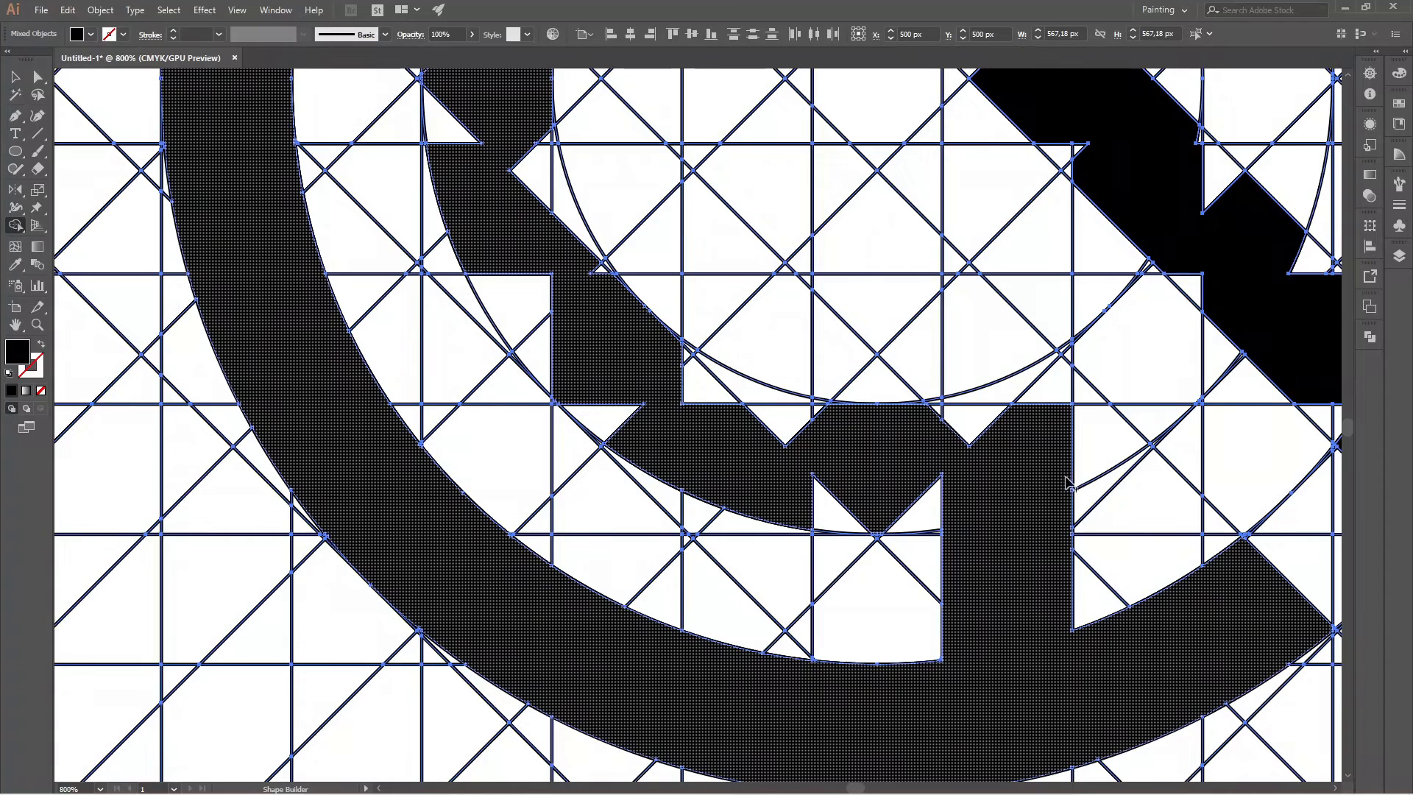
pyautogui.moveTo(1063, 477)
pyautogui.mouseDown()
pyautogui.moveTo(1105, 454)
pyautogui.moveTo(1064, 368)
pyautogui.moveTo(971, 388)
pyautogui.moveTo(938, 416)
pyautogui.mouseUp()
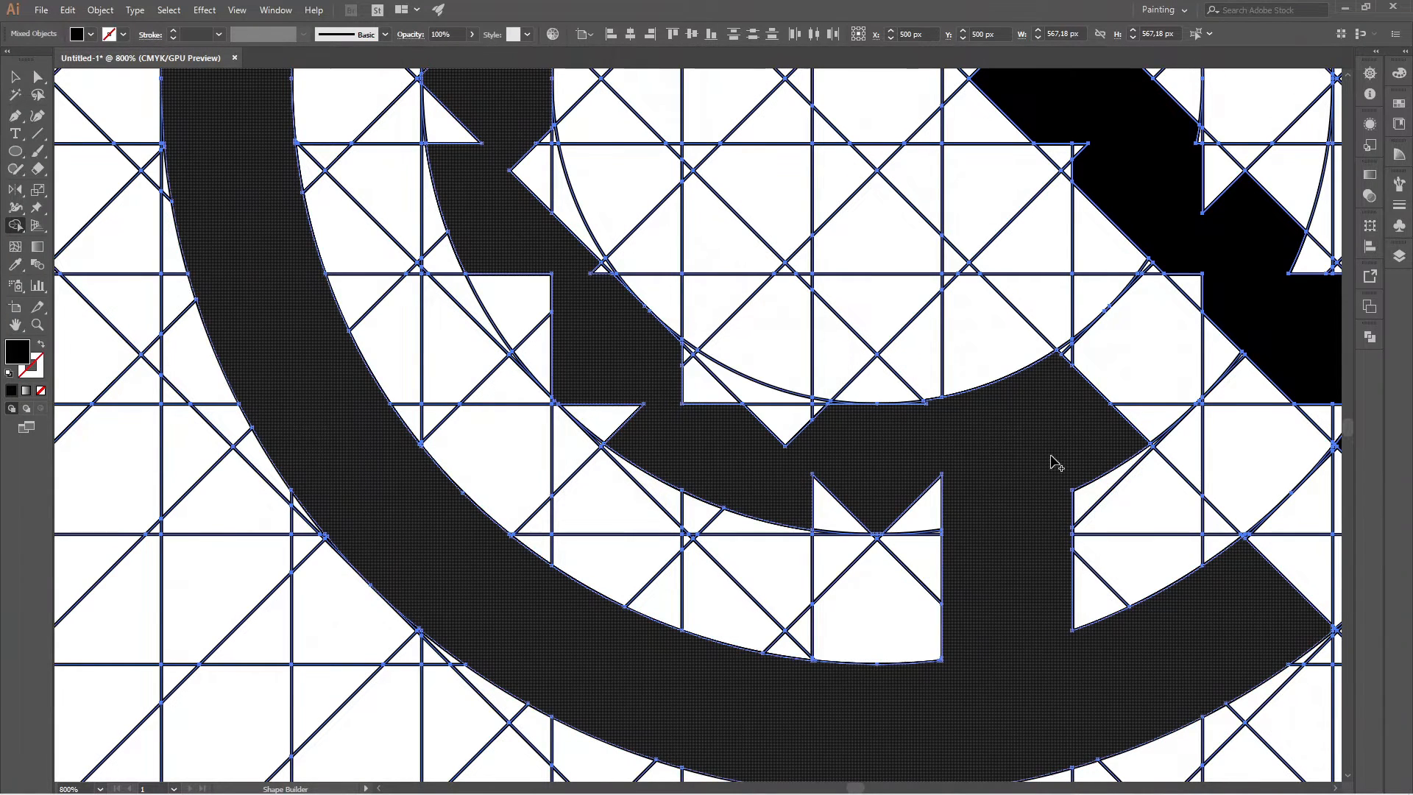
pyautogui.moveTo(988, 498)
pyautogui.mouseDown()
pyautogui.moveTo(837, 506)
pyautogui.moveTo(774, 479)
pyautogui.moveTo(851, 450)
pyautogui.moveTo(812, 410)
pyautogui.moveTo(676, 371)
pyautogui.moveTo(661, 409)
pyautogui.moveTo(623, 419)
pyautogui.moveTo(529, 331)
pyautogui.moveTo(508, 266)
pyautogui.mouseUp()
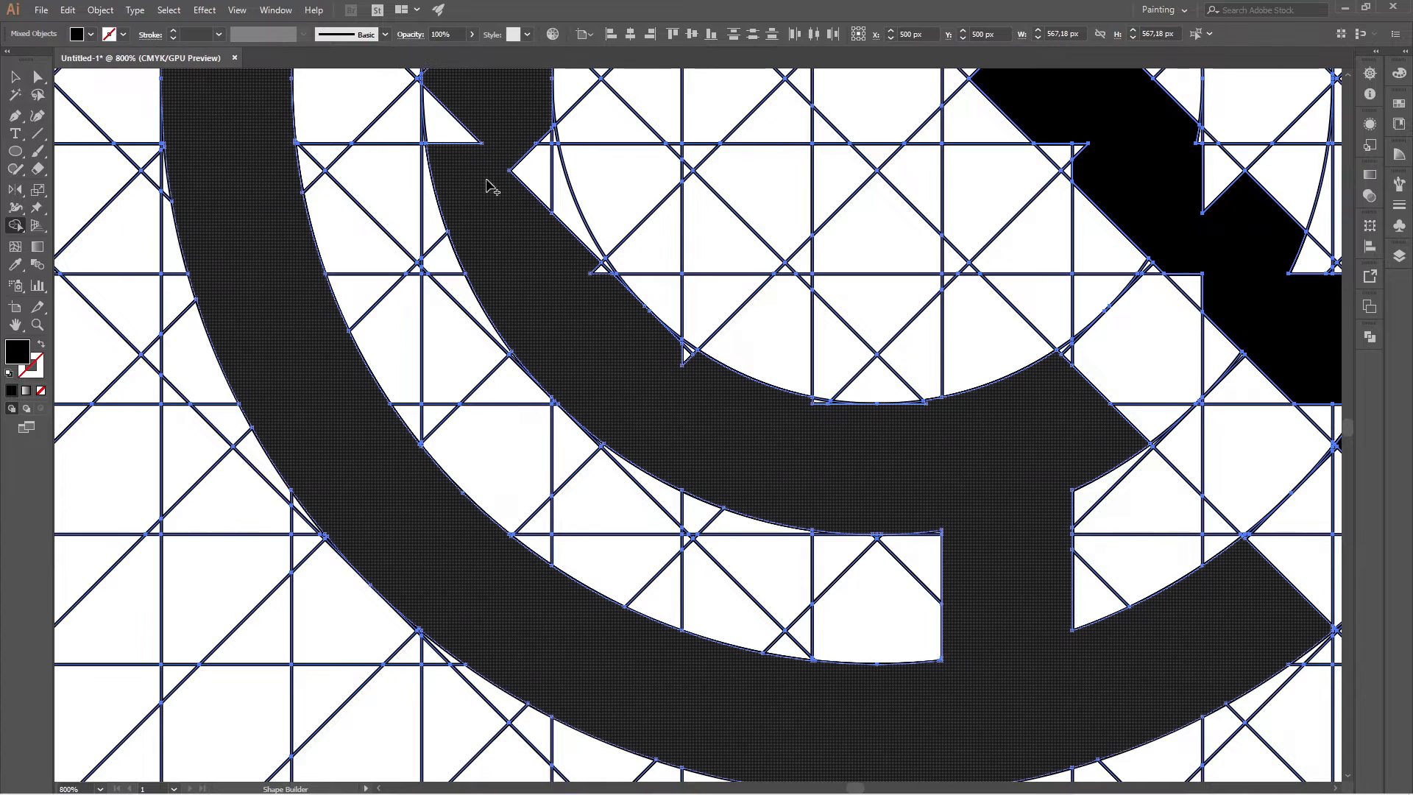
# Merge the notches on the inner band's lower-left side and the thin slivers along its bottom inner edge into the shape.
pyautogui.moveTo(491, 188)
pyautogui.mouseDown()
pyautogui.moveTo(508, 162)
pyautogui.moveTo(456, 121)
pyautogui.mouseUp()
pyautogui.moveTo(541, 144); pyautogui.dragTo(559, 201)
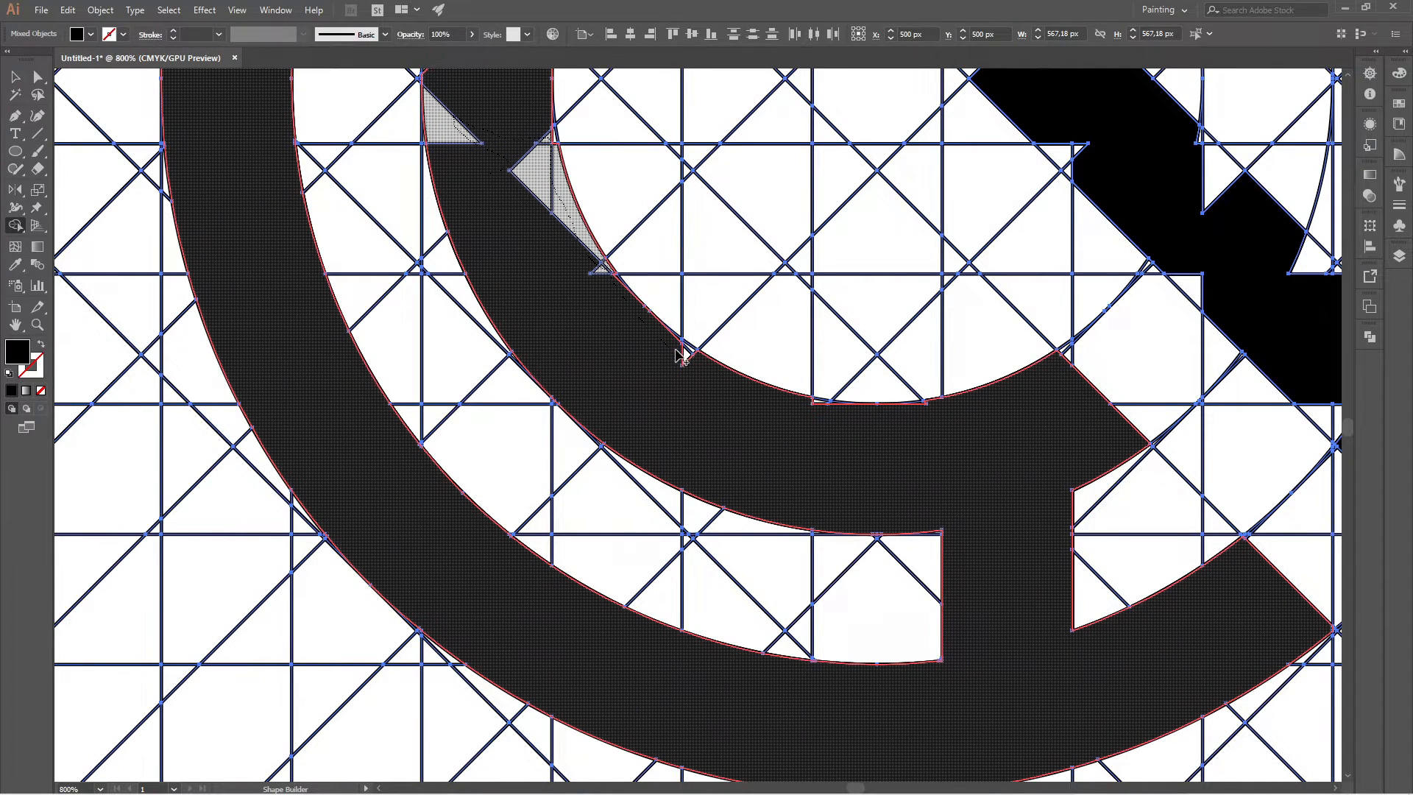
pyautogui.moveTo(681, 356); pyautogui.dragTo(963, 435)
pyautogui.scroll(4, 950, 414)
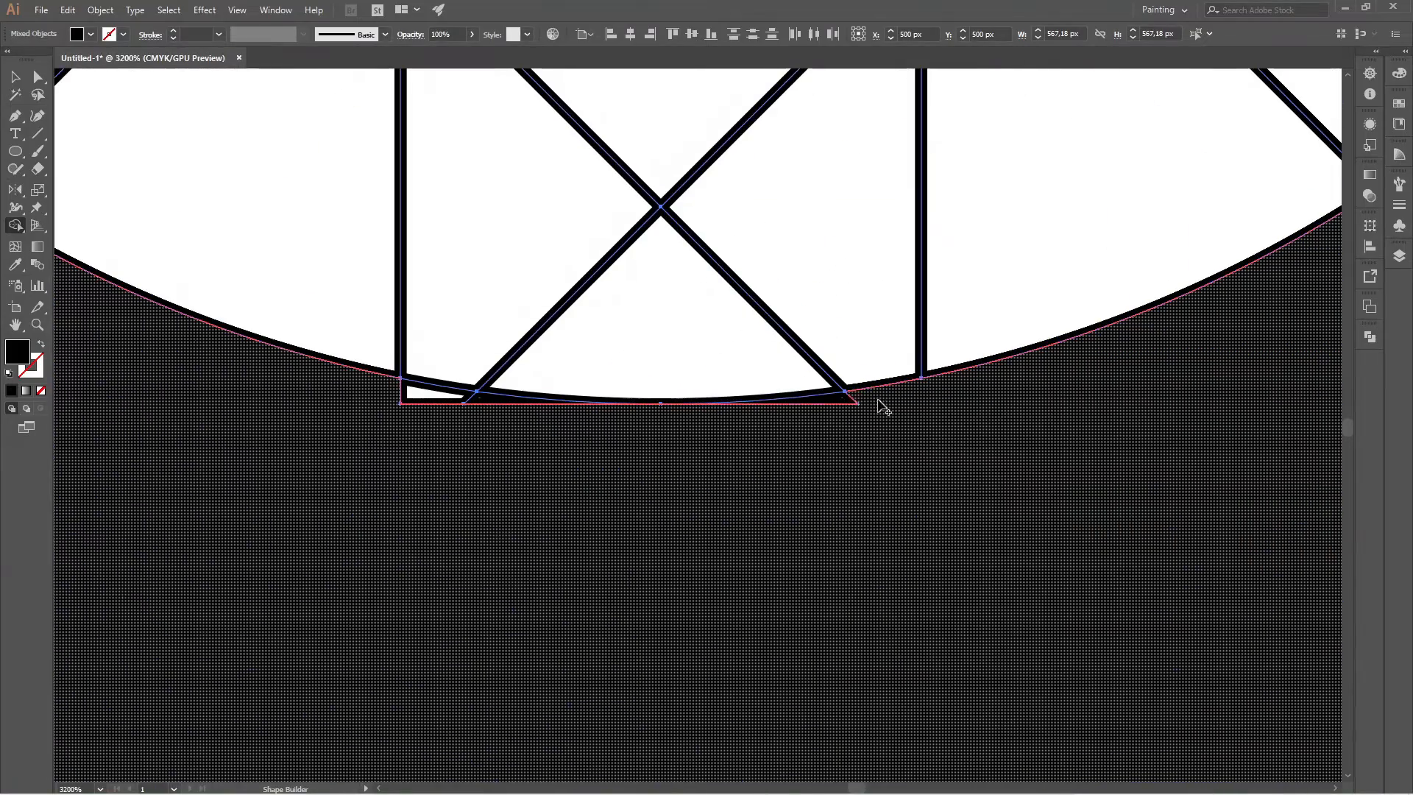
pyautogui.moveTo(883, 407)
pyautogui.mouseDown()
pyautogui.moveTo(619, 428)
pyautogui.moveTo(456, 396)
pyautogui.mouseUp()
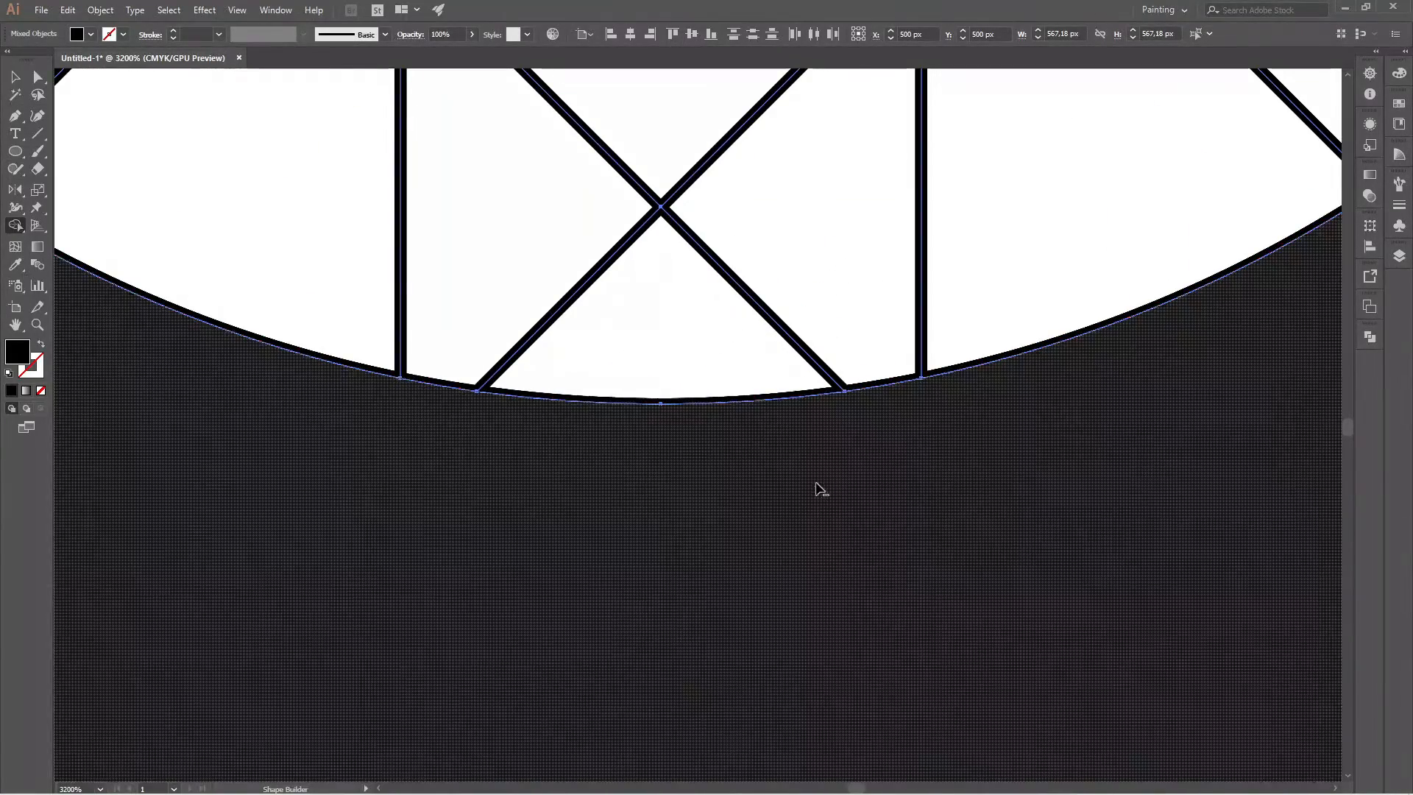
# Merge the small leftover slivers along the inner edge of the inner band's left side into the shape.
pyautogui.scroll(-4, 822, 490)
pyautogui.scroll(-3, 798, 385)
pyautogui.scroll(5, 726, 275)
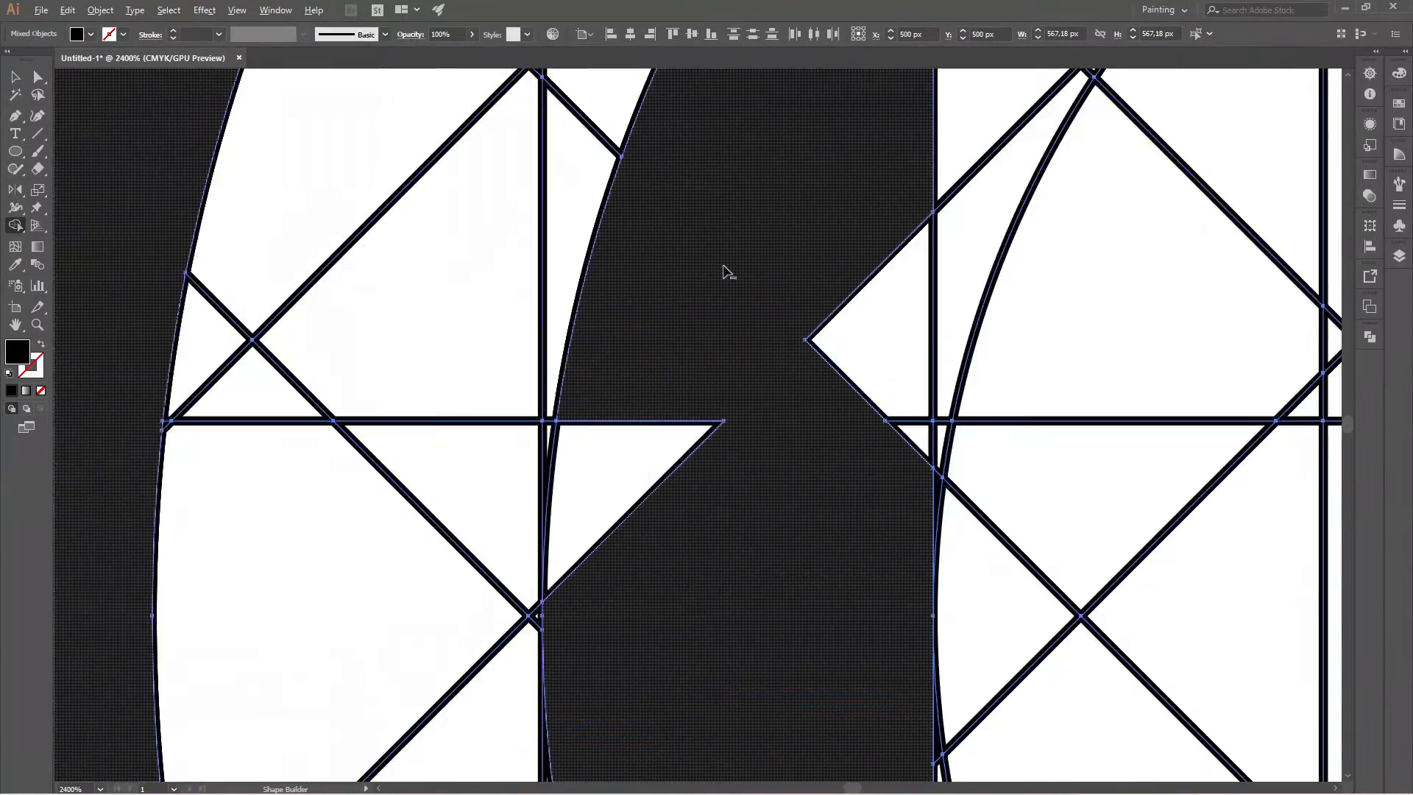
pyautogui.scroll(-2, 731, 306)
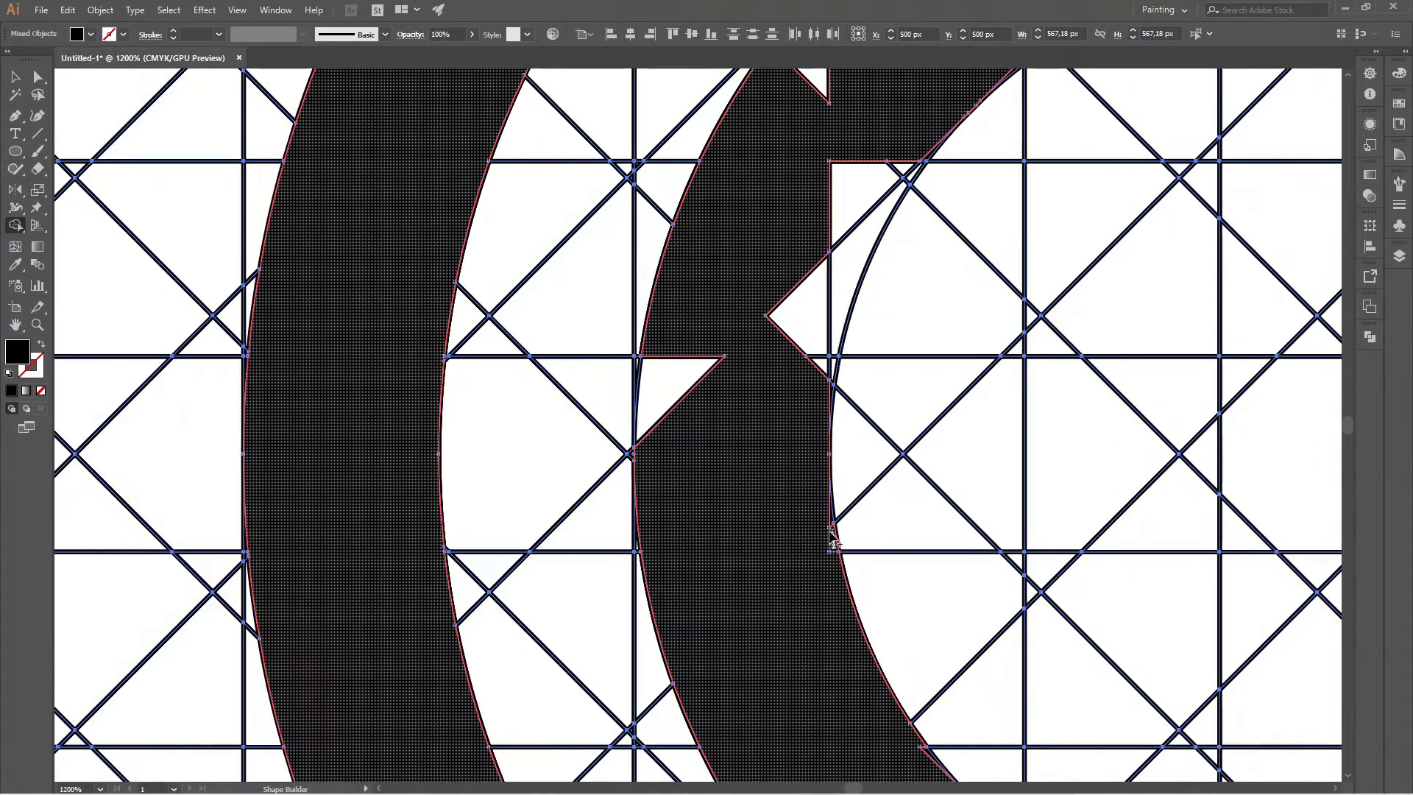
pyautogui.click(829, 526)
pyautogui.scroll(-5, 745, 604)
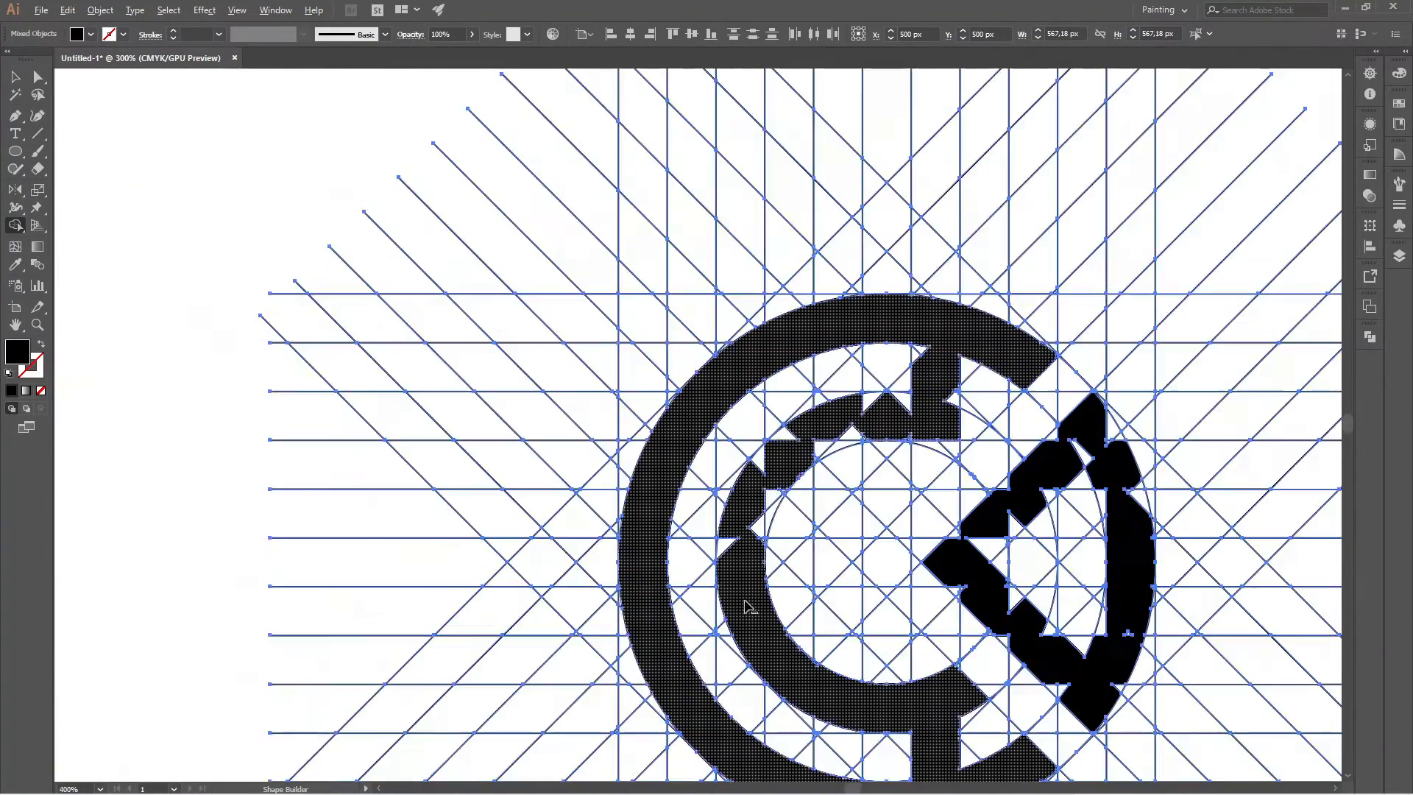
# Merge the notches along the outer and inner edges of the inner band's upper-left arc into the shape.
pyautogui.scroll(4, 679, 670)
pyautogui.moveTo(745, 515)
pyautogui.mouseDown()
pyautogui.moveTo(802, 368)
pyautogui.moveTo(951, 298)
pyautogui.moveTo(1152, 274)
pyautogui.mouseUp()
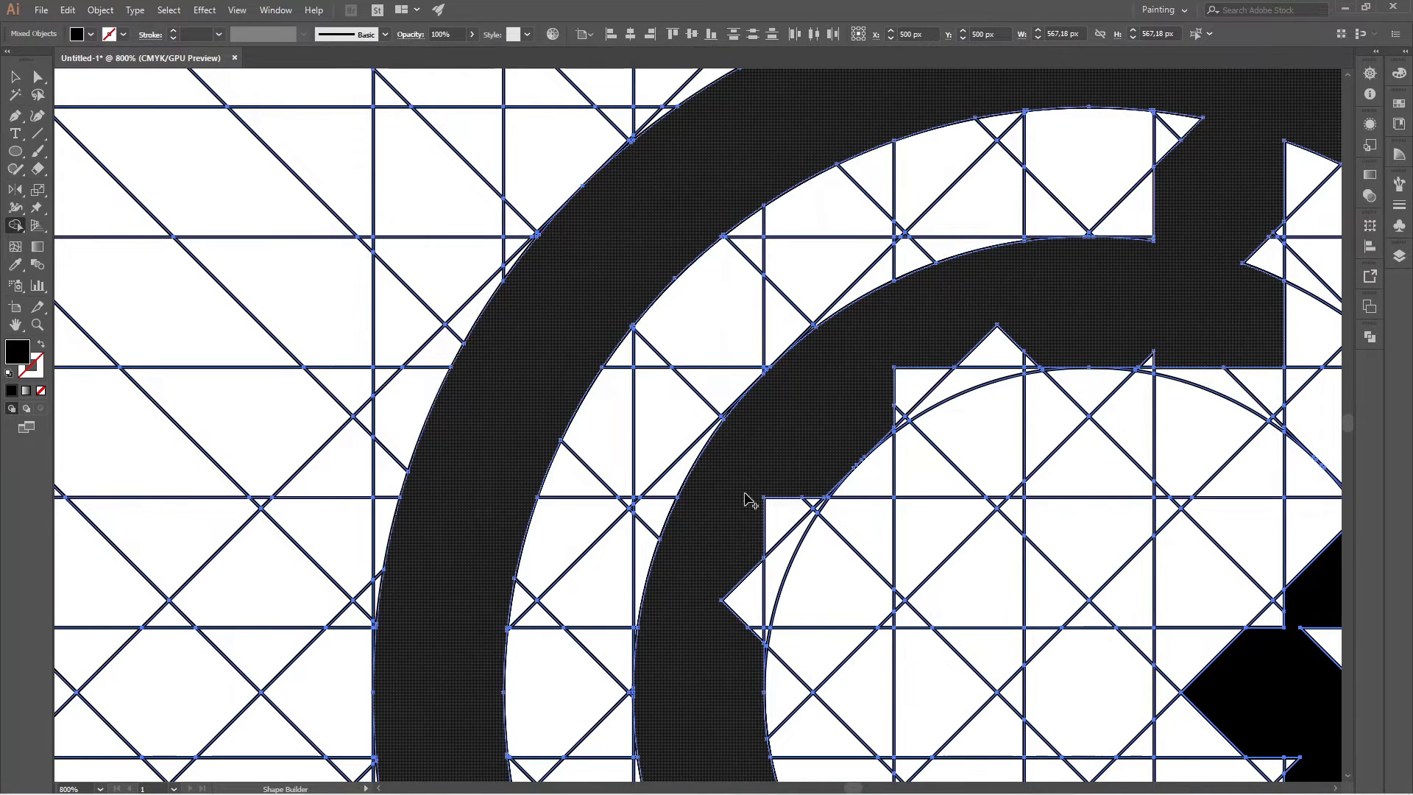
pyautogui.moveTo(764, 631)
pyautogui.mouseDown()
pyautogui.moveTo(778, 524)
pyautogui.moveTo(816, 508)
pyautogui.mouseUp()
pyautogui.moveTo(848, 446)
pyautogui.mouseDown()
pyautogui.moveTo(1002, 362)
pyautogui.moveTo(1123, 352)
pyautogui.mouseUp()
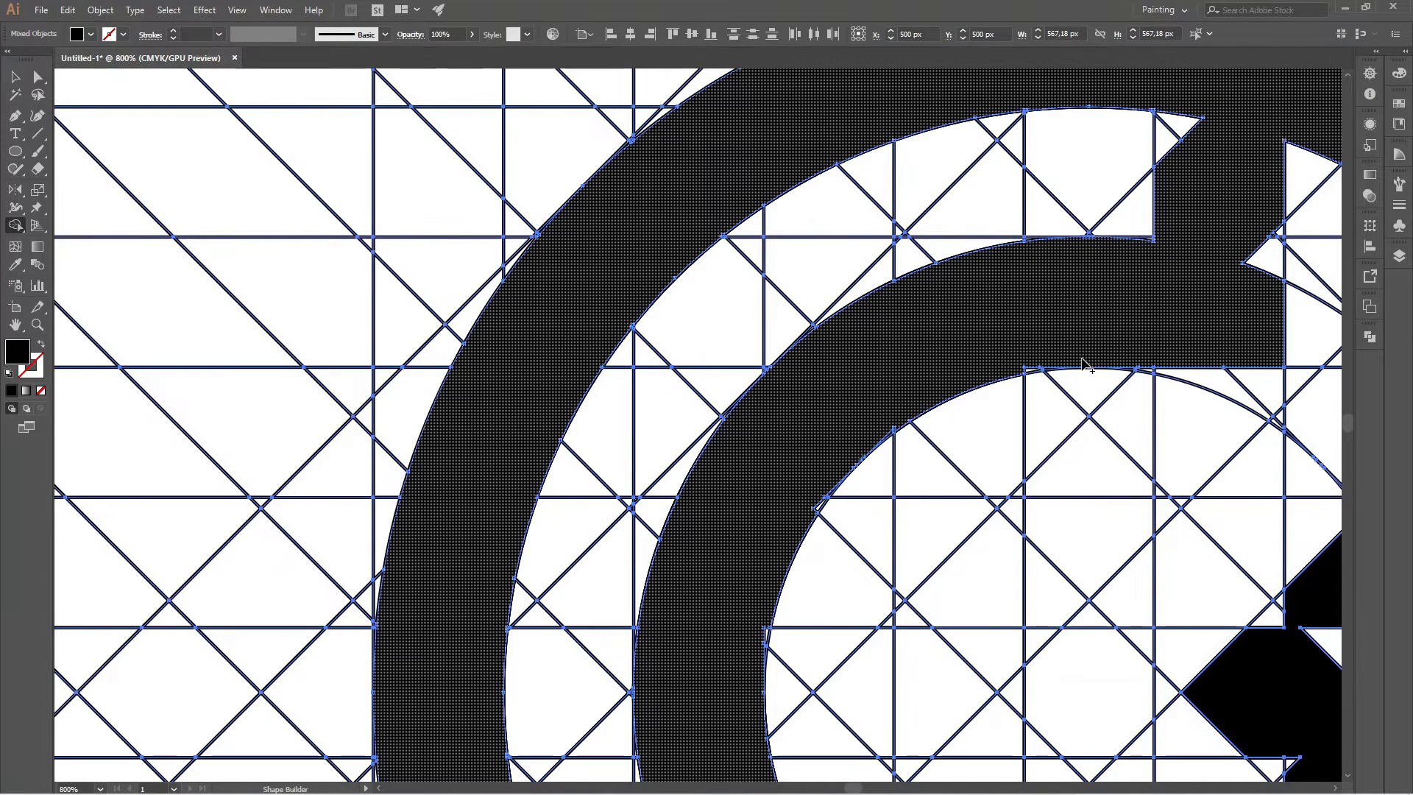
# Merge the thin slivers along the inner edge of the inner band's left and lower-left side into the shape.
pyautogui.scroll(3, 762, 626)
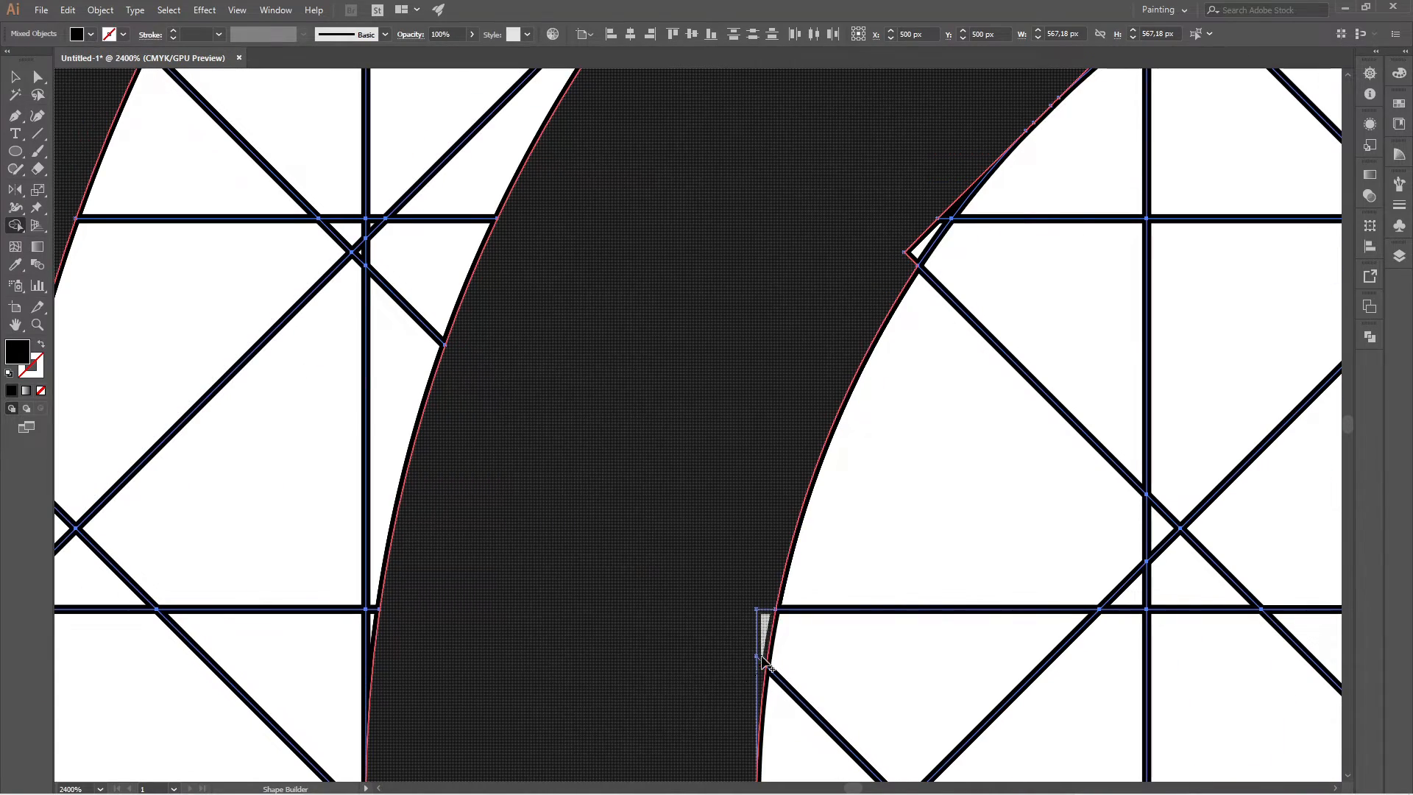
pyautogui.scroll(-2, 773, 530)
pyautogui.scroll(-3, 783, 452)
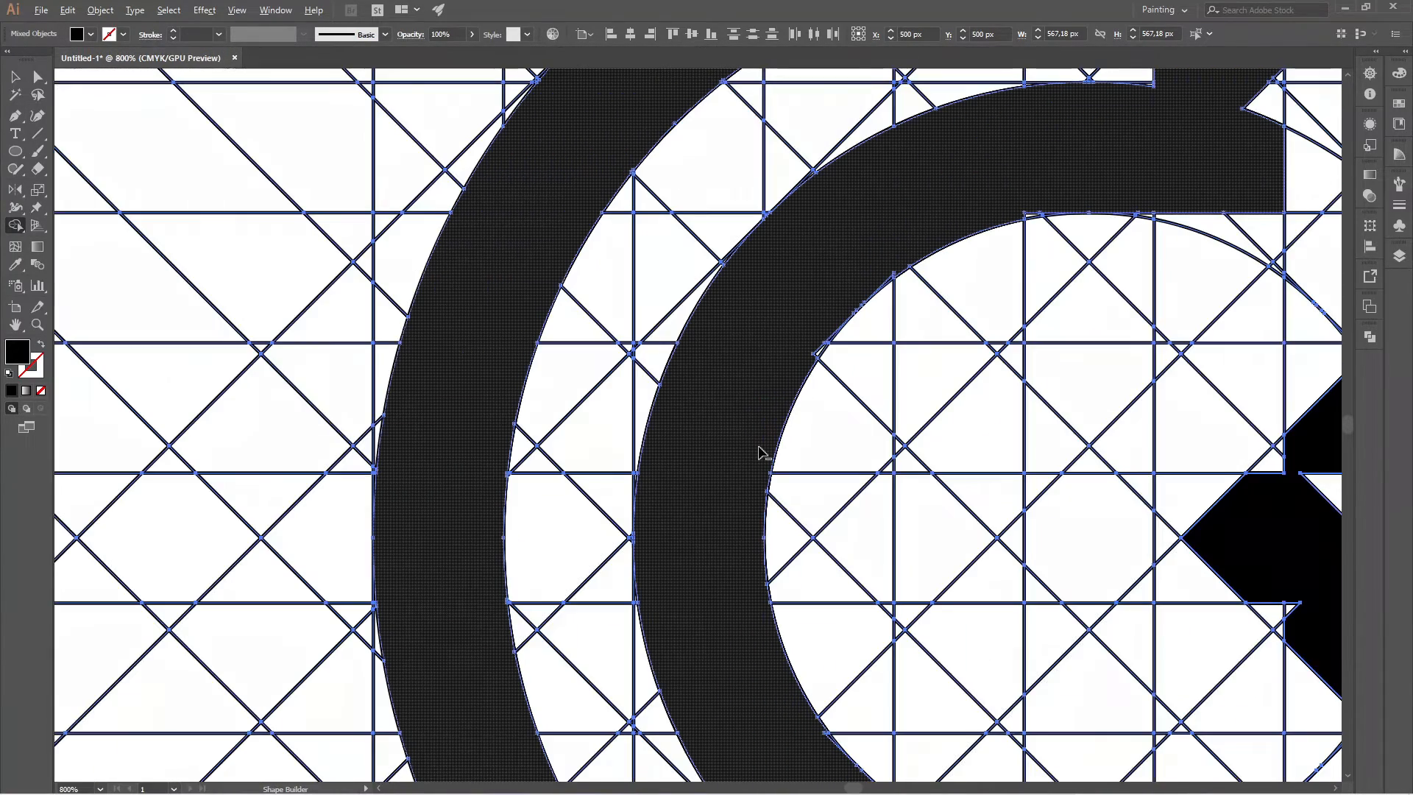
pyautogui.scroll(-2, 765, 510)
pyautogui.scroll(5, 716, 505)
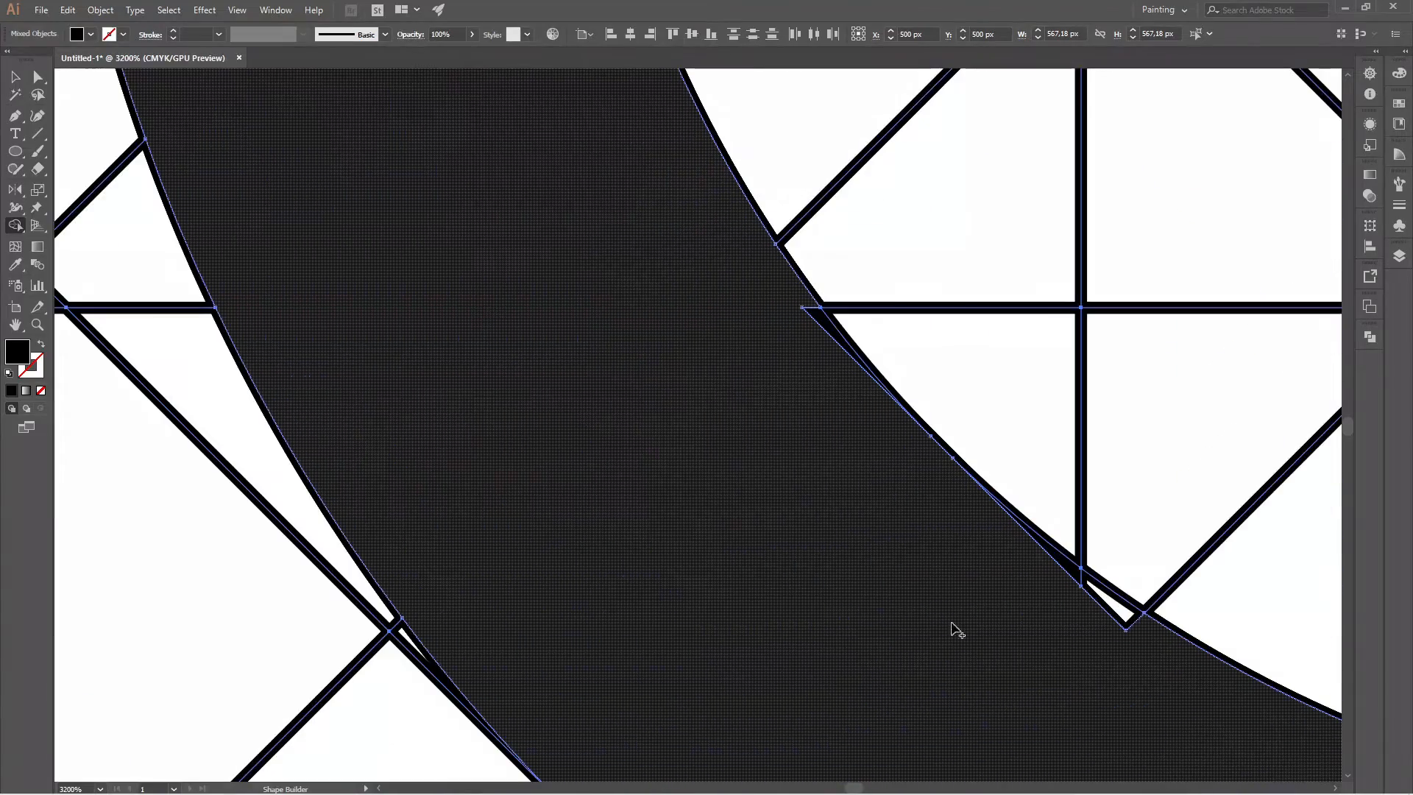
pyautogui.moveTo(1160, 657)
pyautogui.mouseDown()
pyautogui.moveTo(1104, 585)
pyautogui.moveTo(896, 542)
pyautogui.mouseUp()
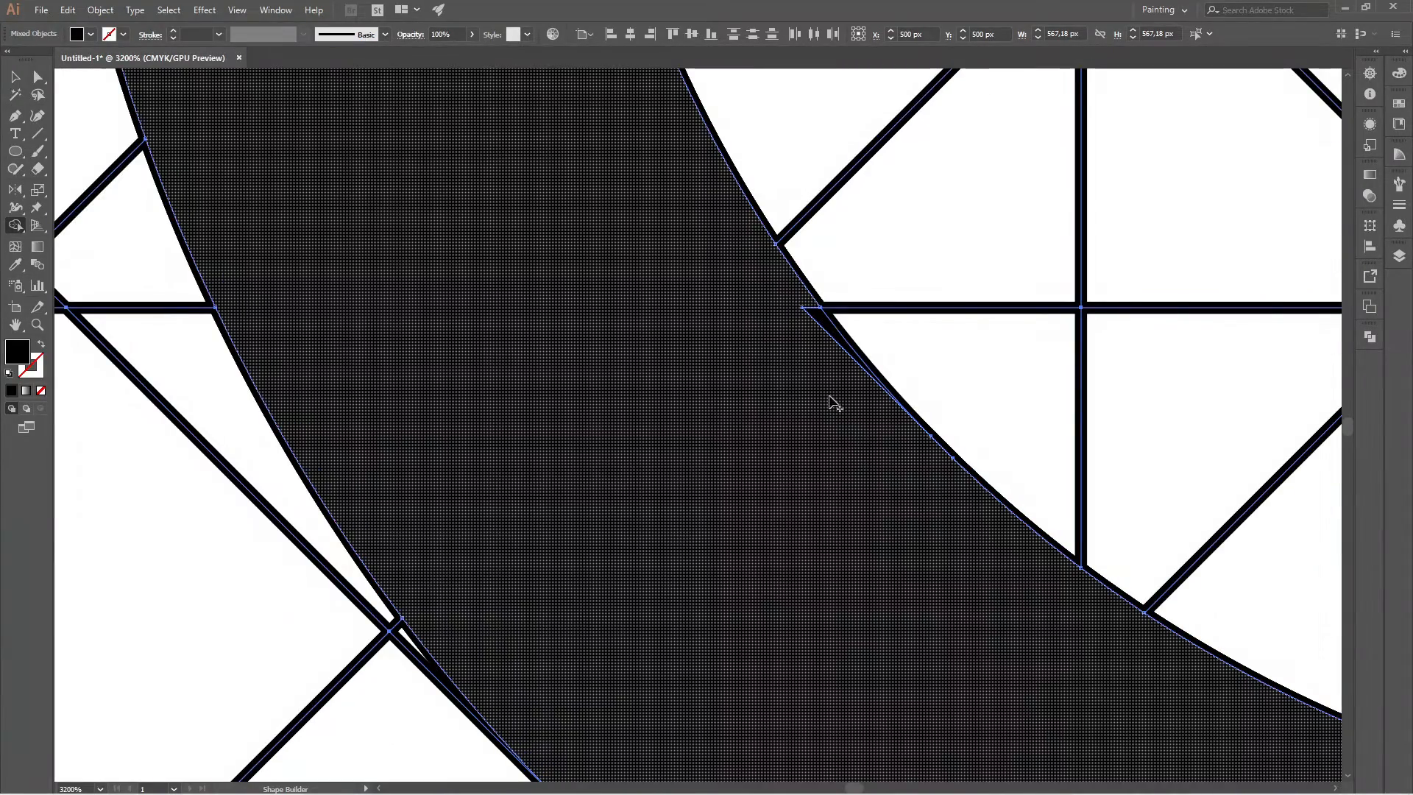
pyautogui.scroll(-5, 795, 482)
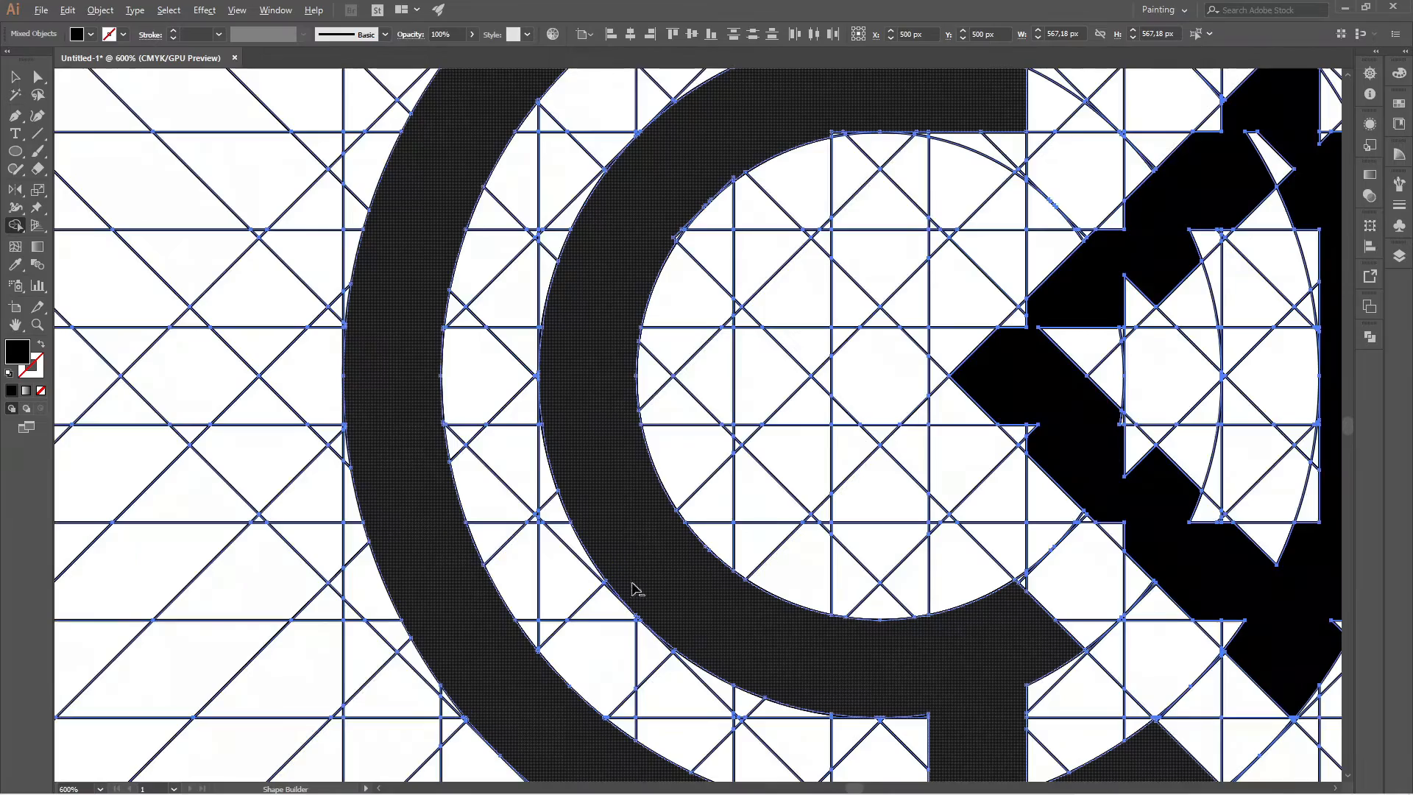
# Merge the remaining slivers along the inner edge of the inner band's upper-left arc and top into the shape.
pyautogui.scroll(4, 693, 213)
pyautogui.moveTo(624, 380); pyautogui.dragTo(657, 336)
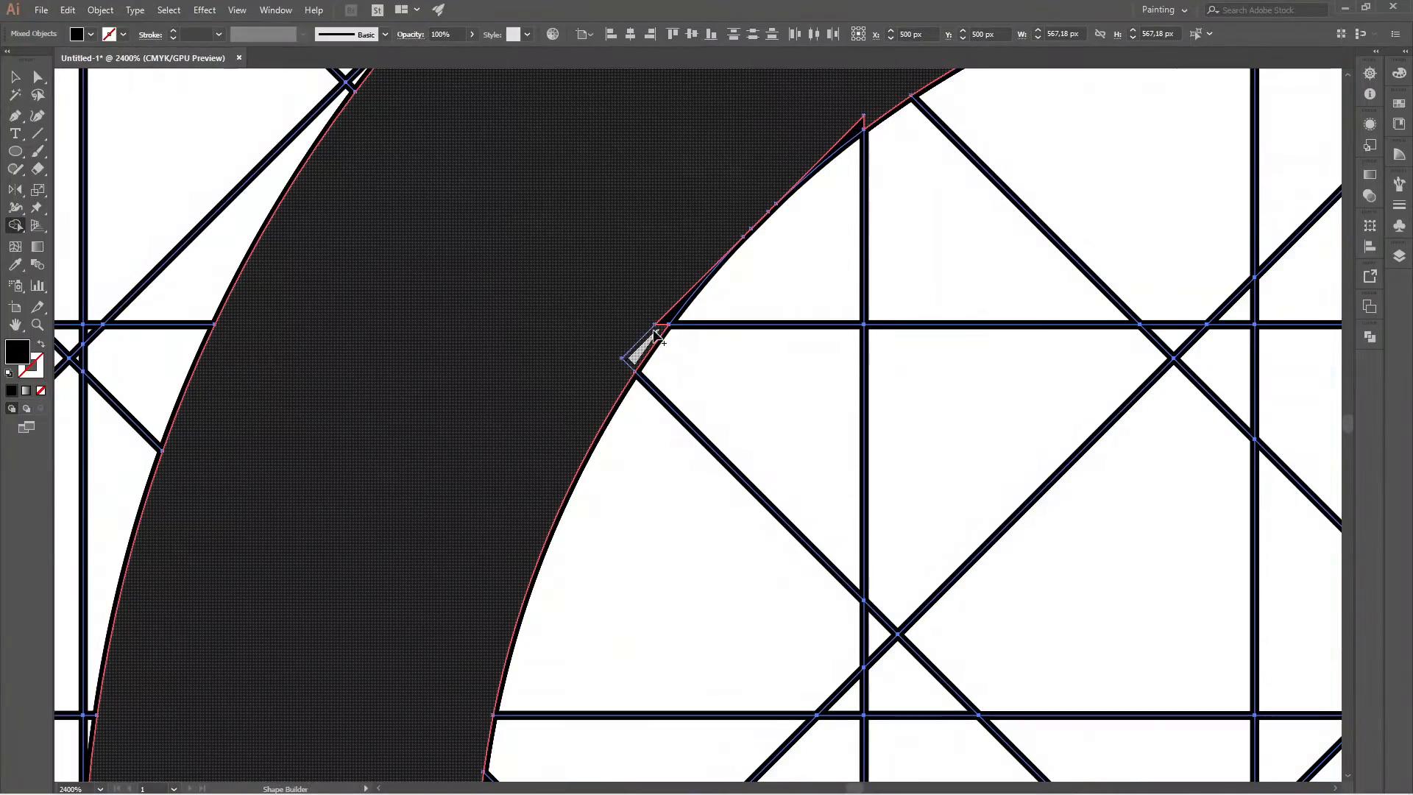
pyautogui.scroll(-4, 661, 329)
pyautogui.scroll(2, 631, 381)
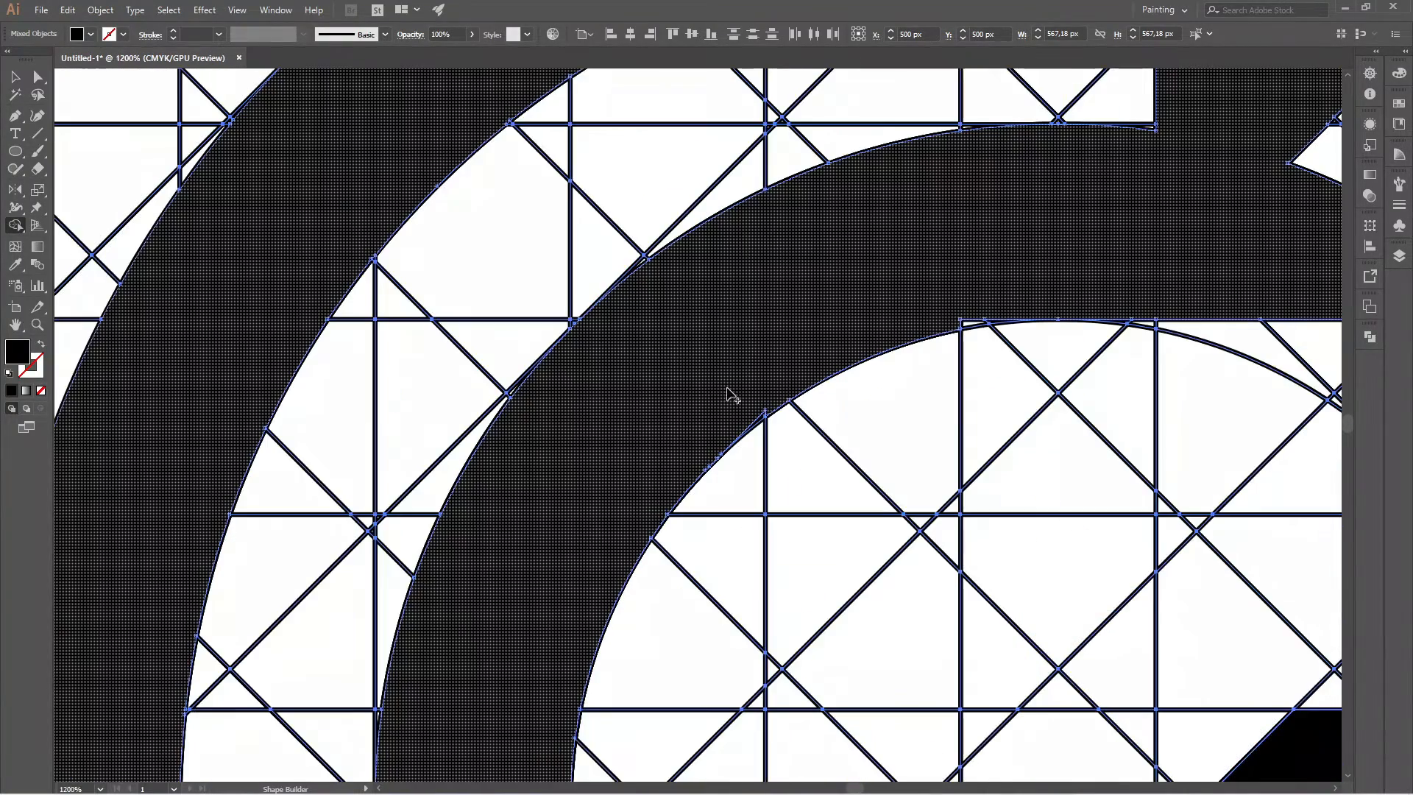
pyautogui.scroll(2, 744, 412)
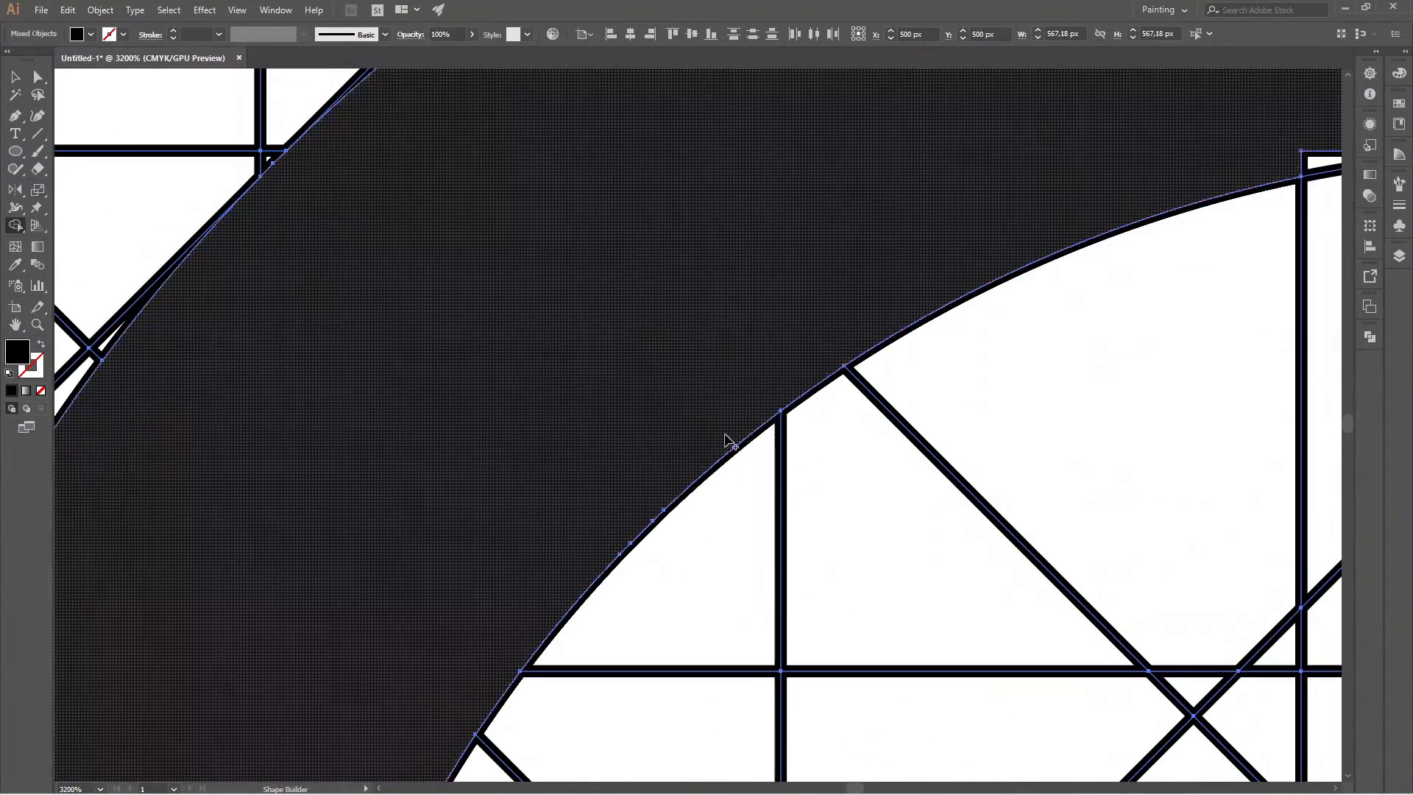
pyautogui.scroll(-4, 731, 442)
pyautogui.scroll(4, 684, 374)
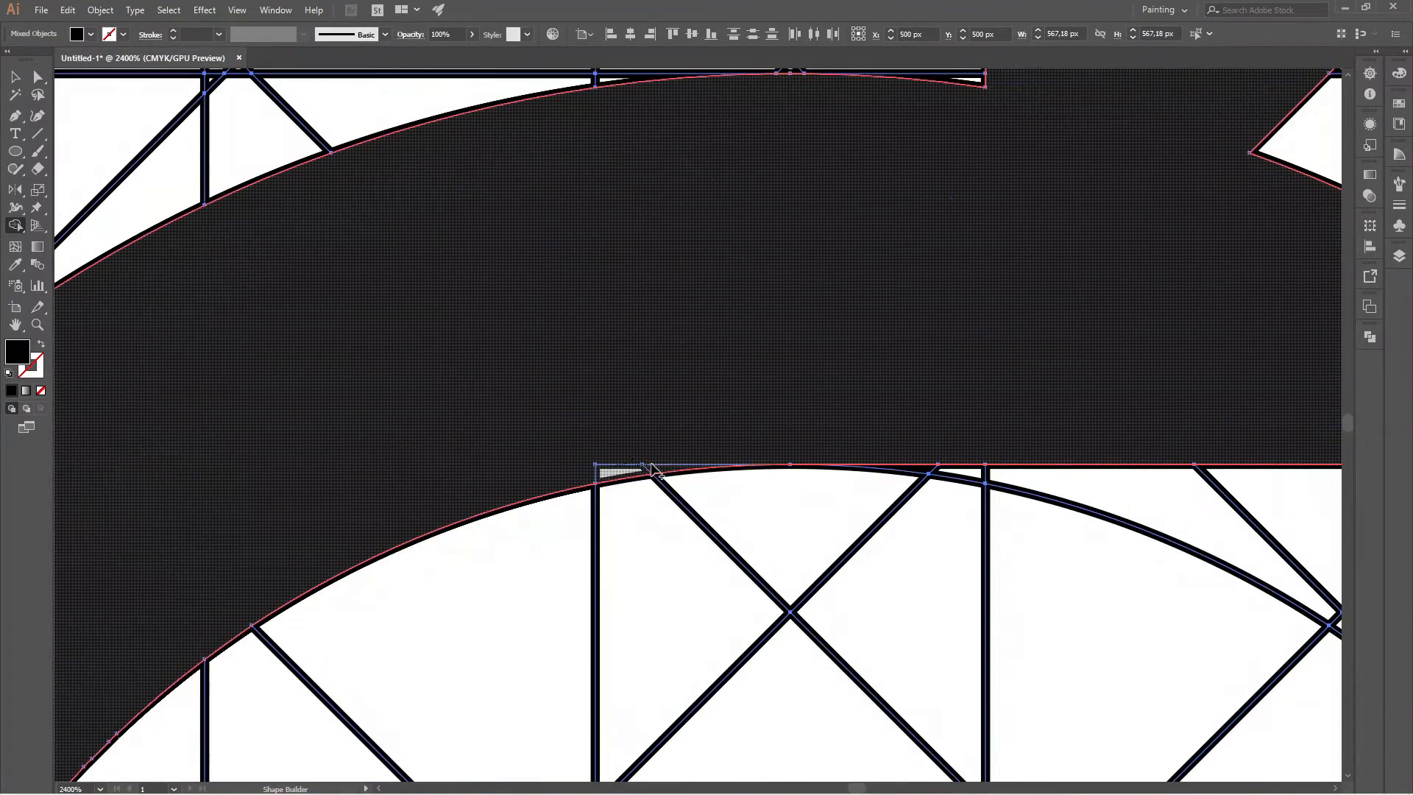
pyautogui.click(677, 453)
pyautogui.scroll(-4, 679, 433)
# Merge the triangular notches on both sides of the upper vertical bar connecting the two bands into the shape.
pyautogui.scroll(2, 791, 302)
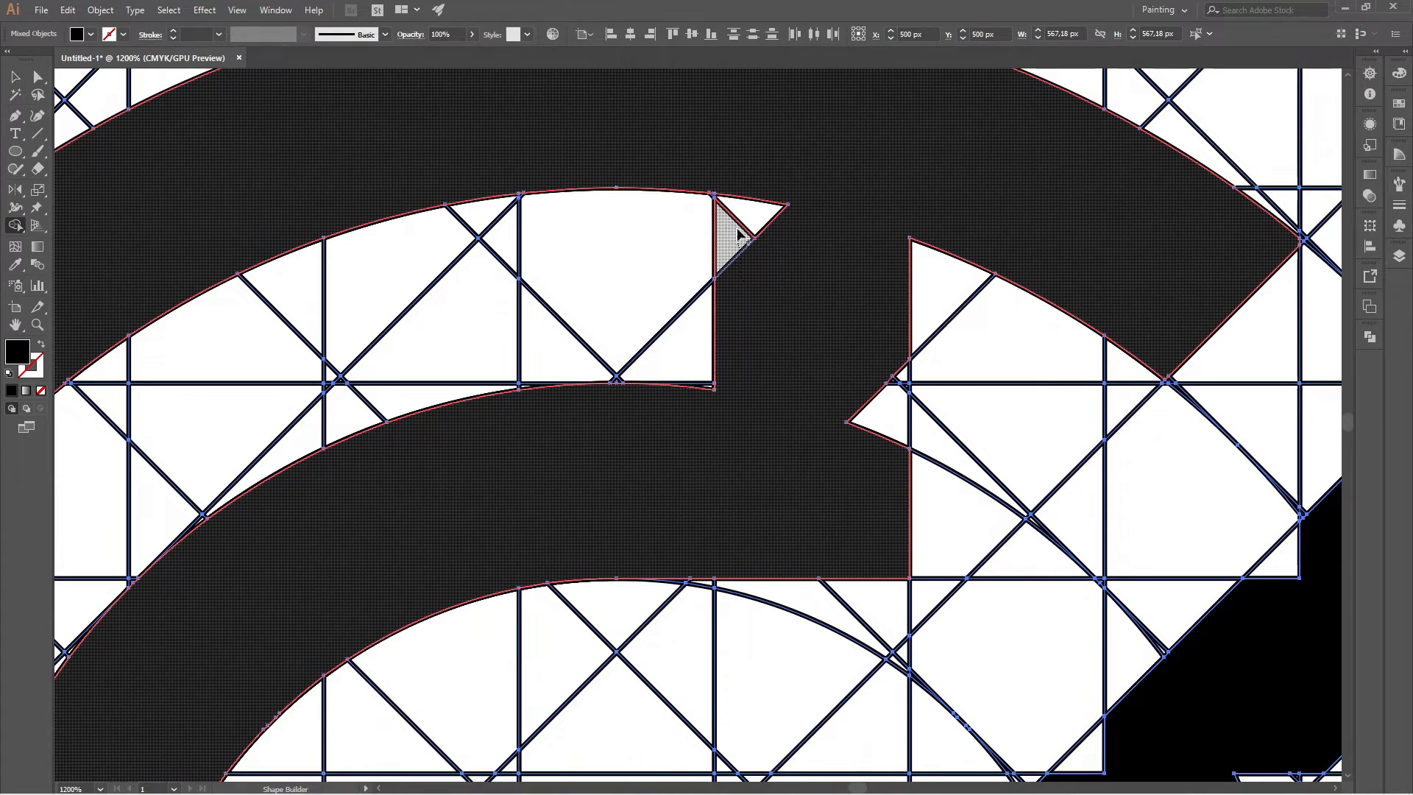
pyautogui.click(769, 212)
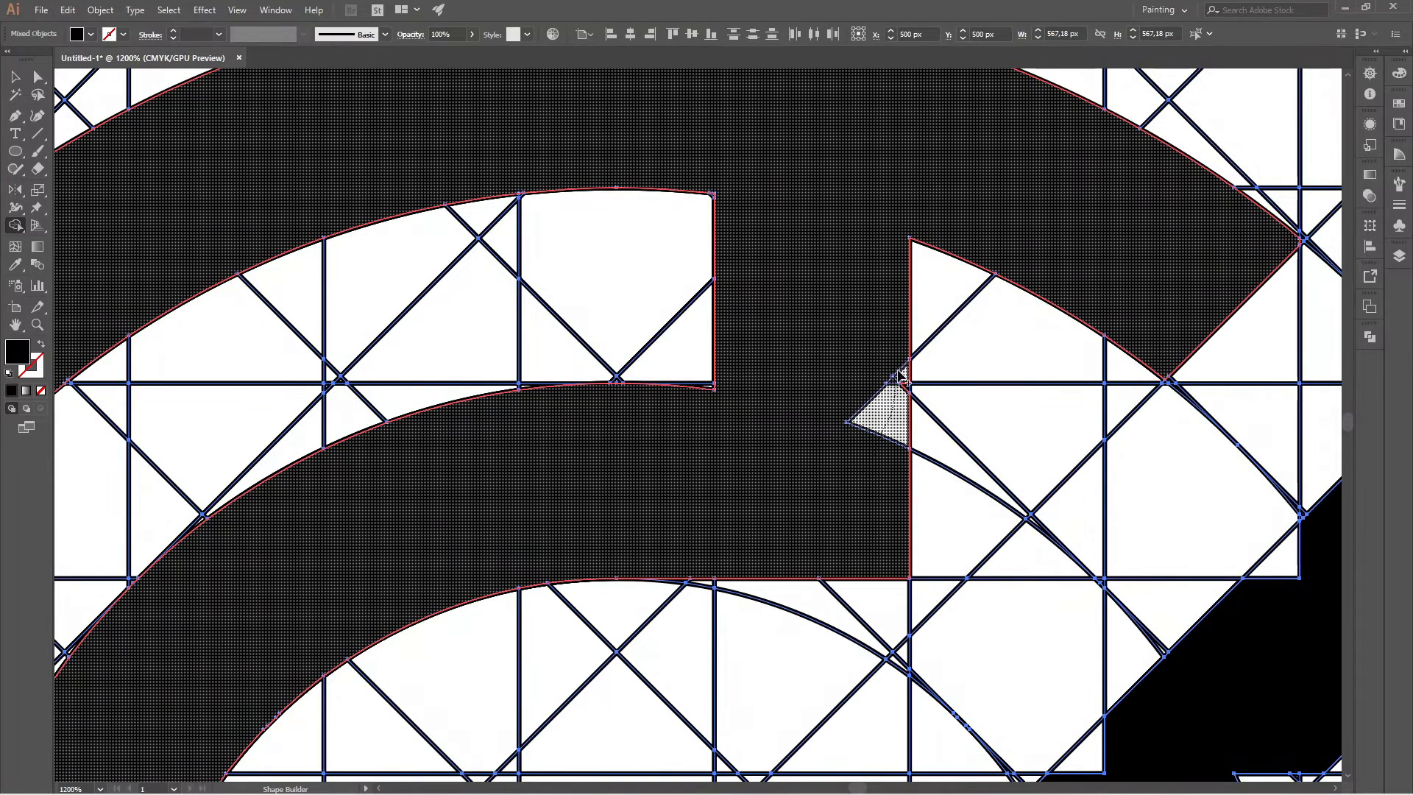
pyautogui.click(887, 405)
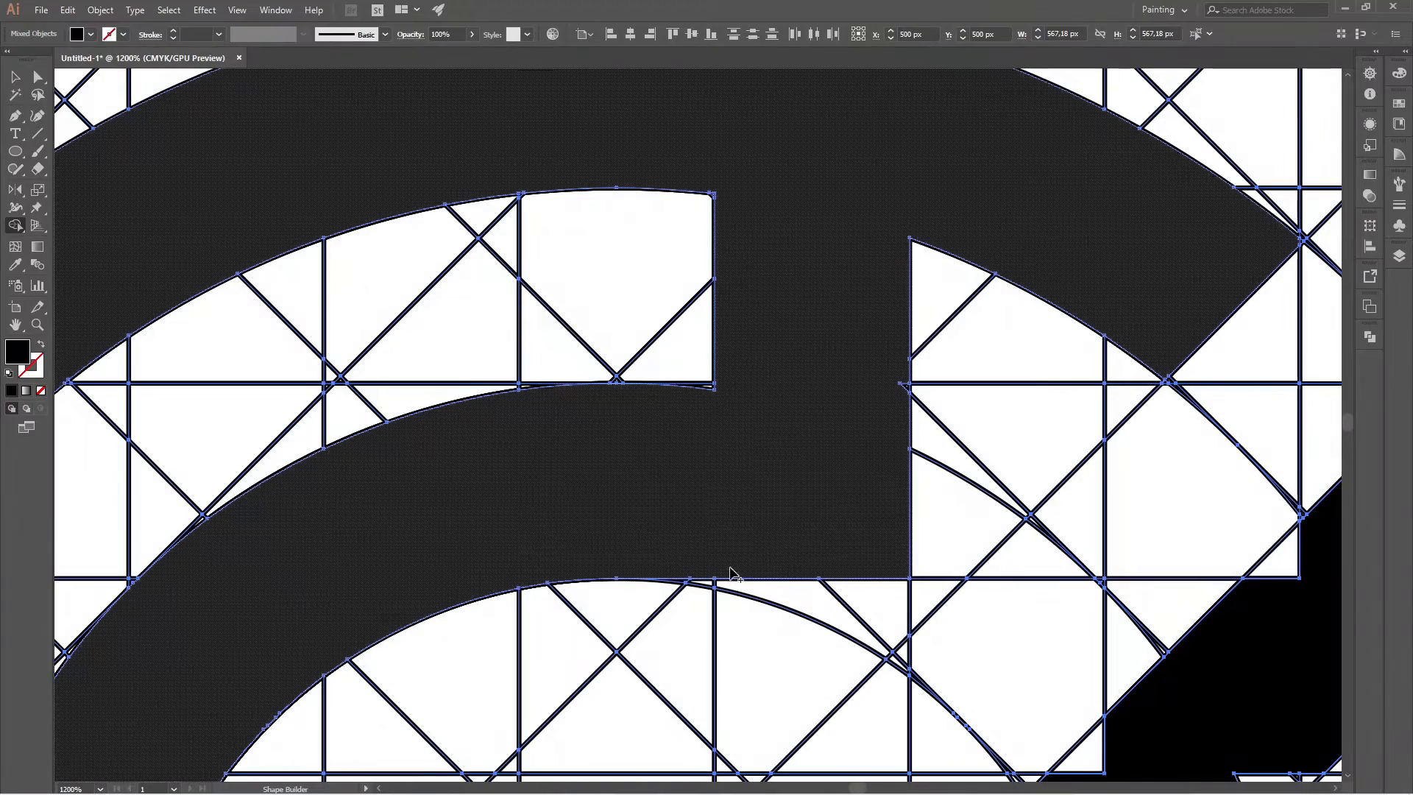
pyautogui.scroll(-4, 747, 495)
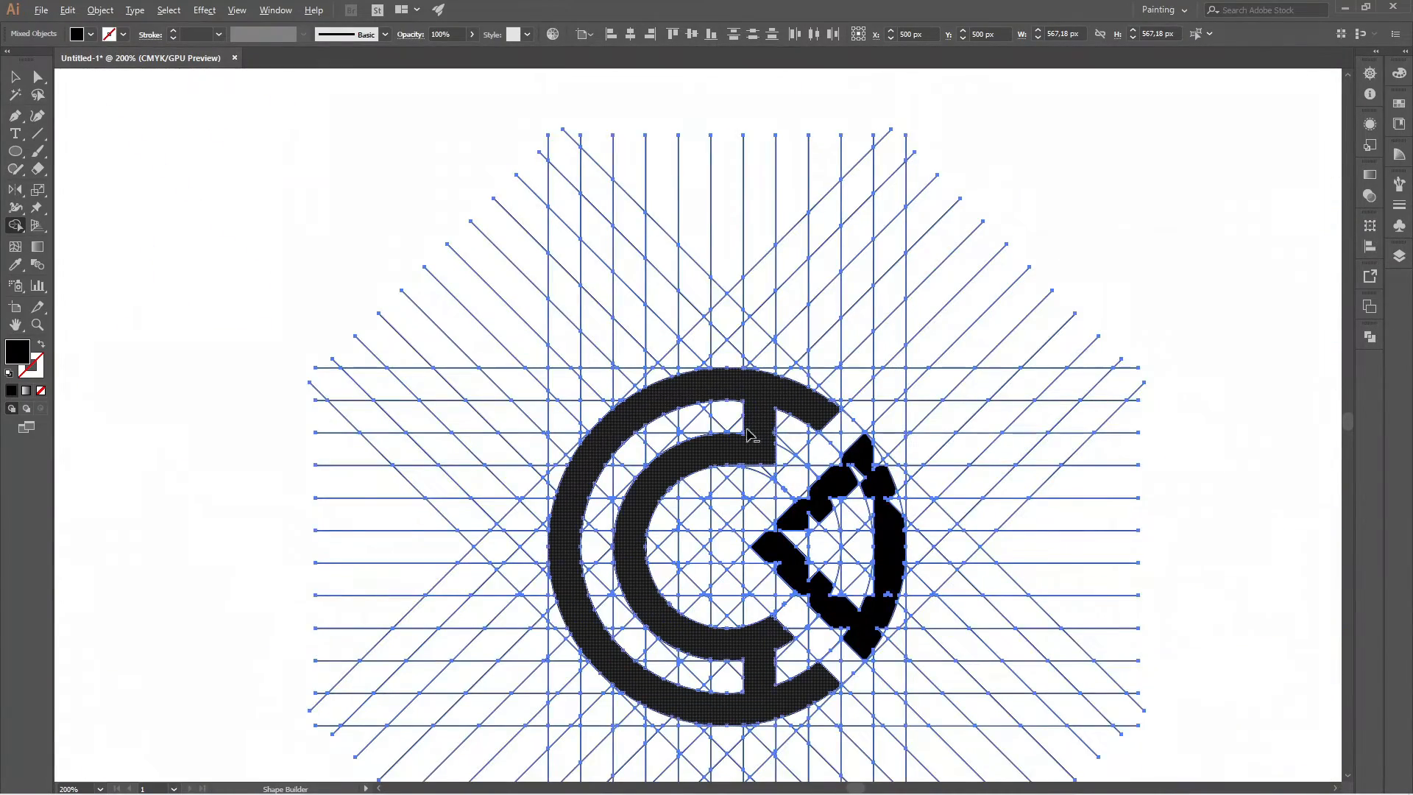
# Extend the inner band's upper-right end to the diagonal grid line and fill its underside down to the inner circle.
pyautogui.scroll(2, 775, 457)
pyautogui.moveTo(795, 466); pyautogui.dragTo(841, 480)
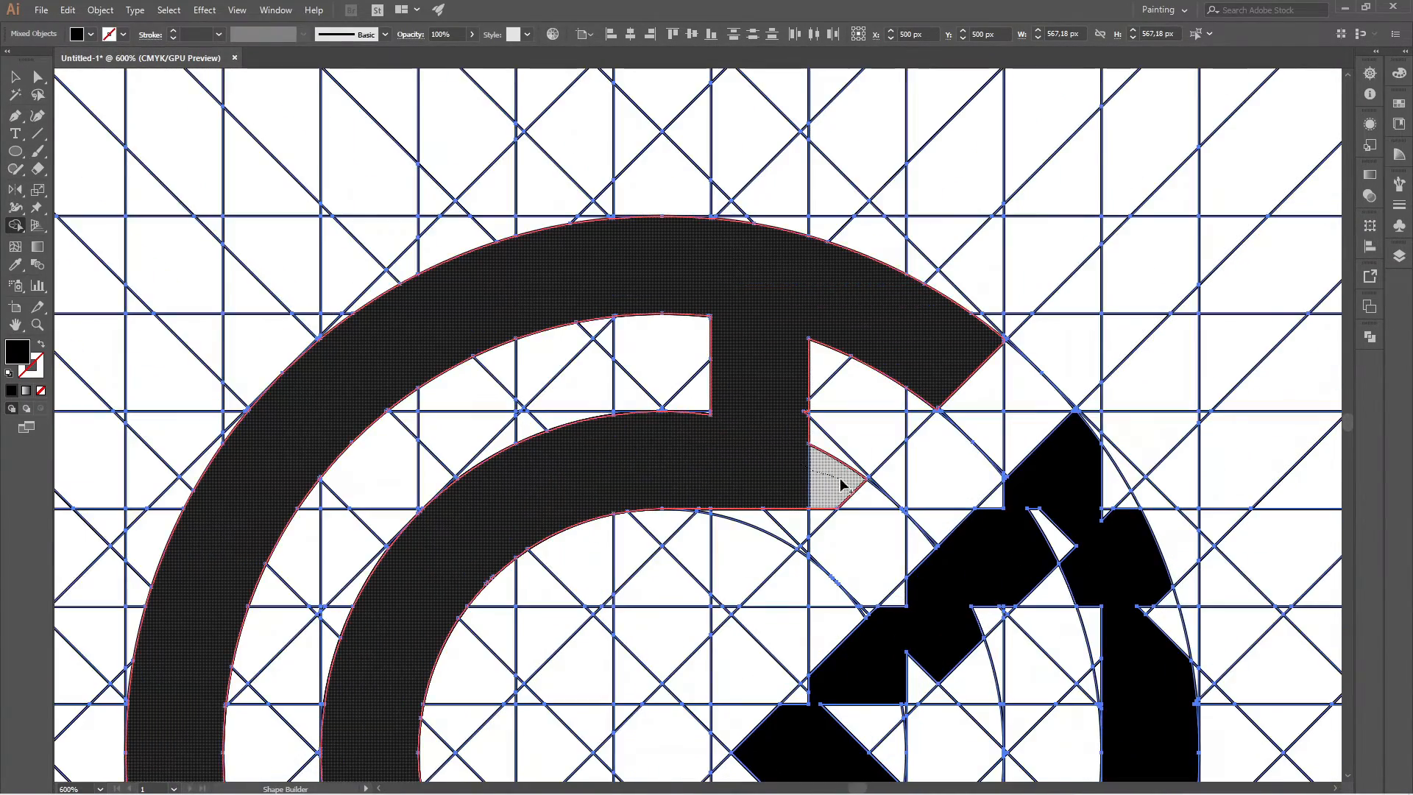
pyautogui.click(813, 521)
pyautogui.scroll(4, 810, 526)
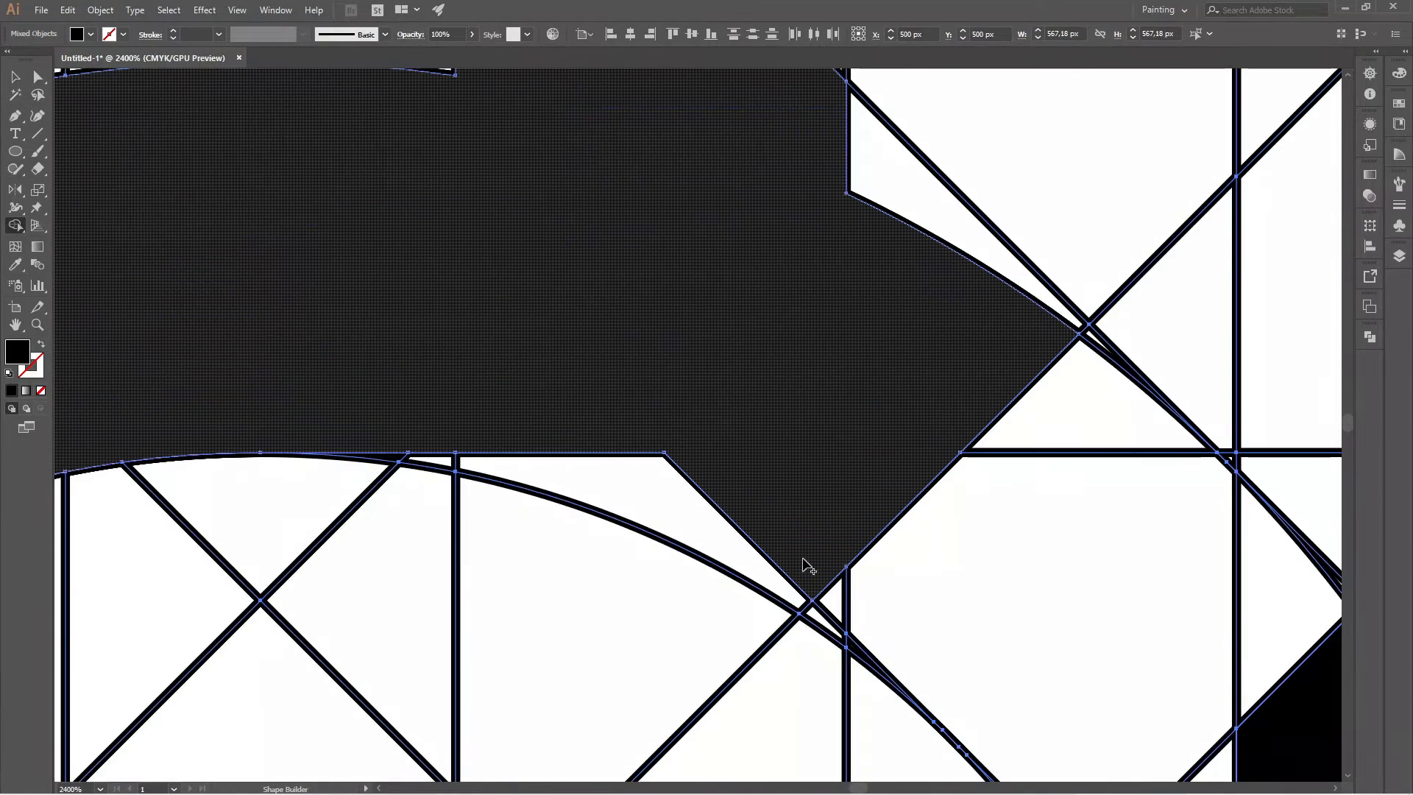
pyautogui.click(556, 470)
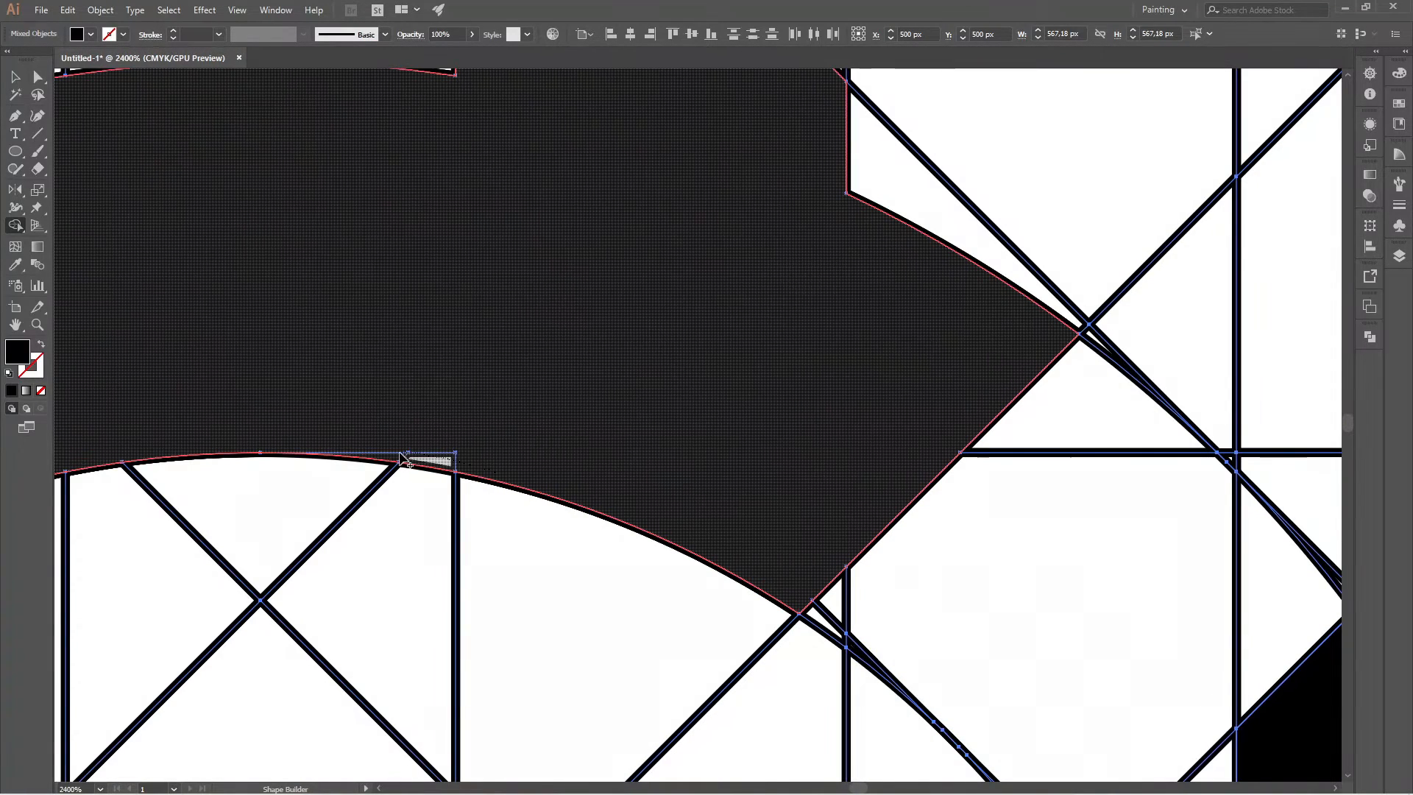
pyautogui.scroll(-4, 877, 401)
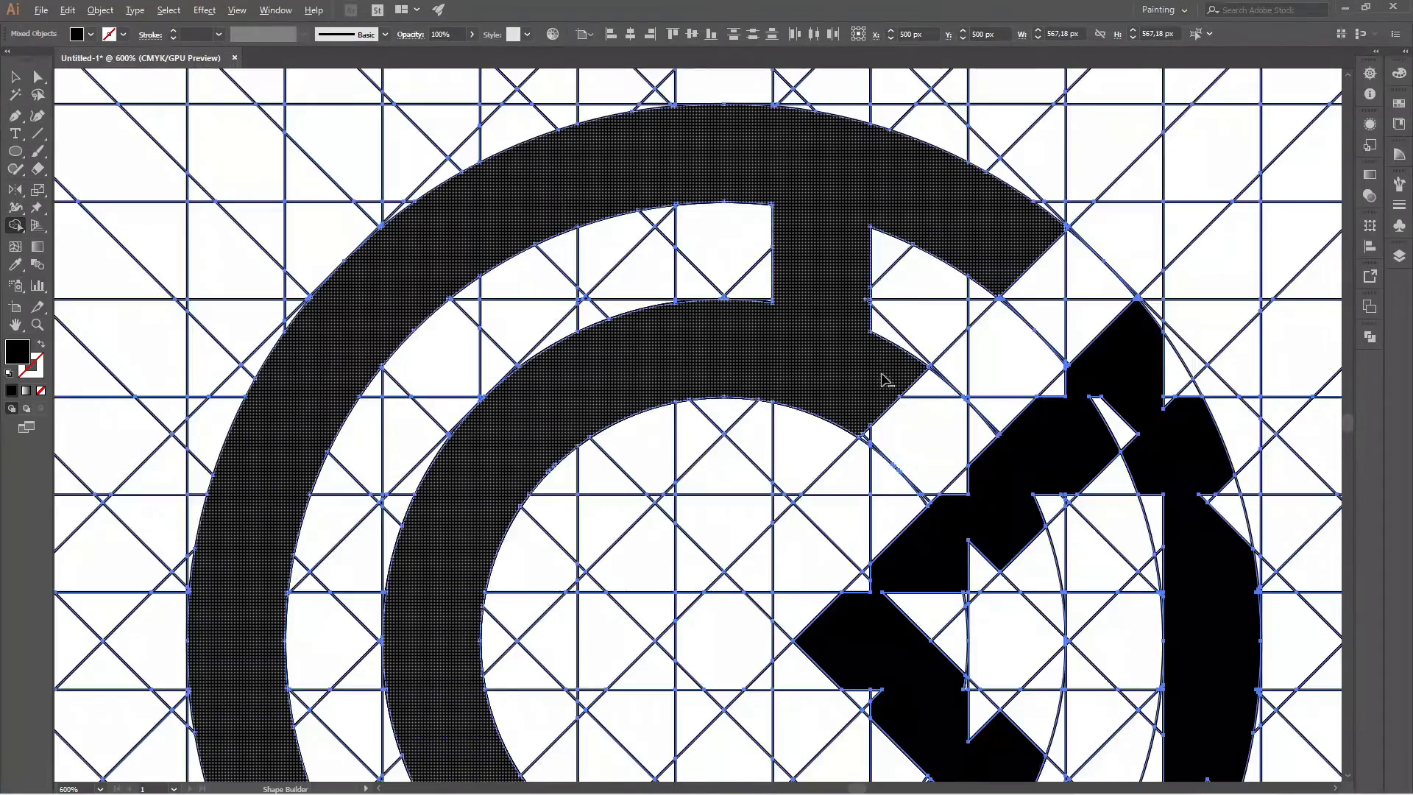
pyautogui.scroll(2, 780, 311)
pyautogui.scroll(-5, 773, 302)
pyautogui.scroll(4, 644, 486)
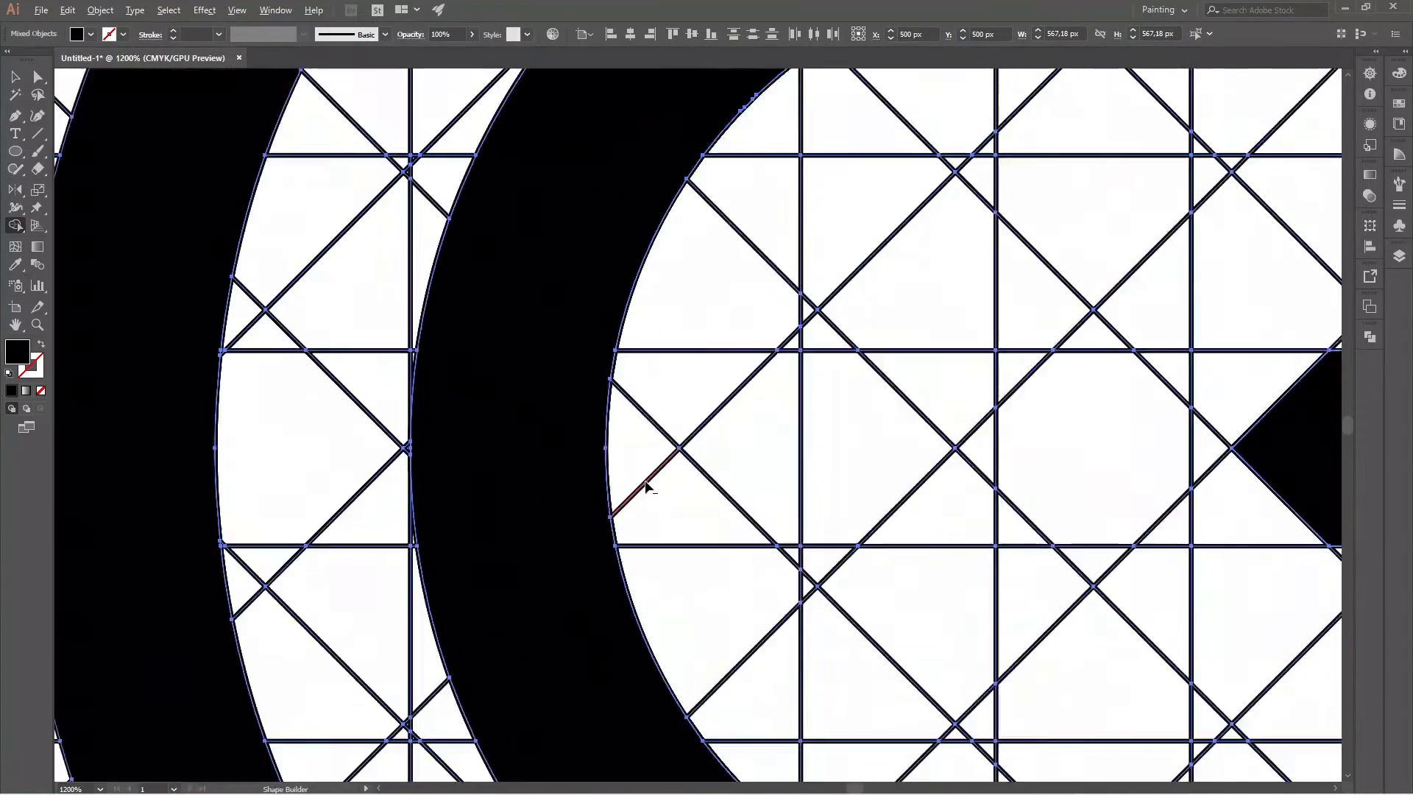
pyautogui.scroll(-6, 609, 460)
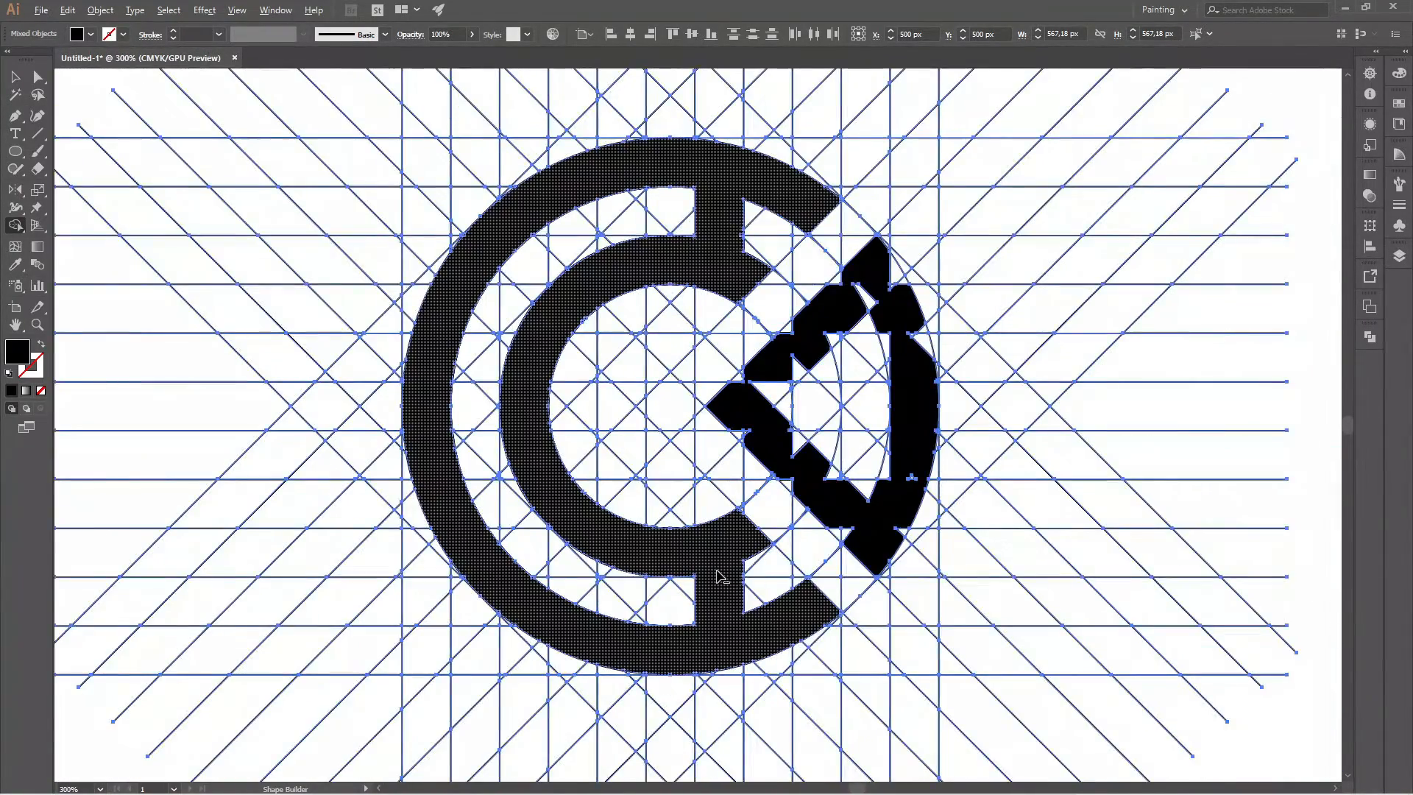
pyautogui.scroll(5, 722, 571)
pyautogui.scroll(-4, 722, 577)
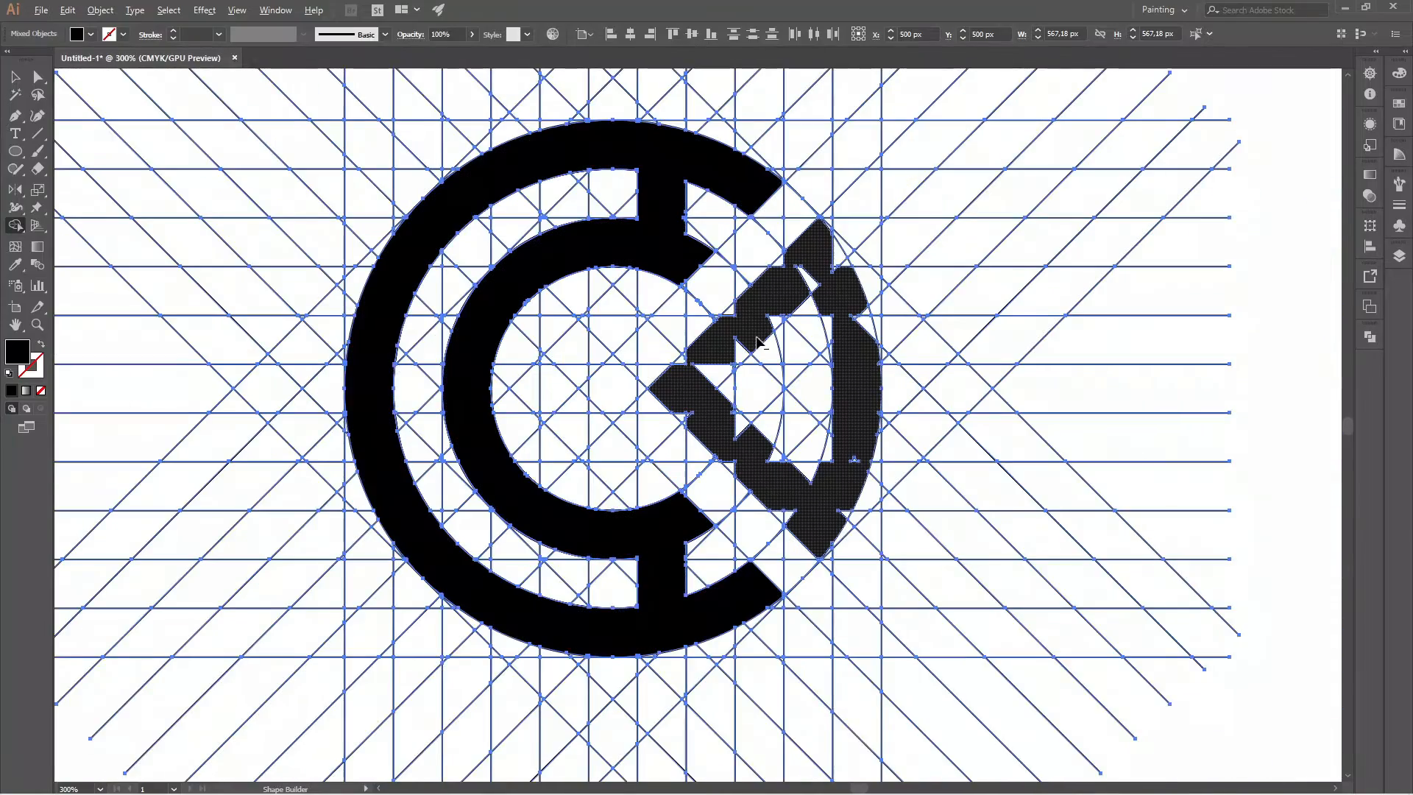
# Merge the notches on the outside of the right-hand wedge's pointed tip and along its upper arm's inner edge into the wedge.
pyautogui.scroll(3, 754, 344)
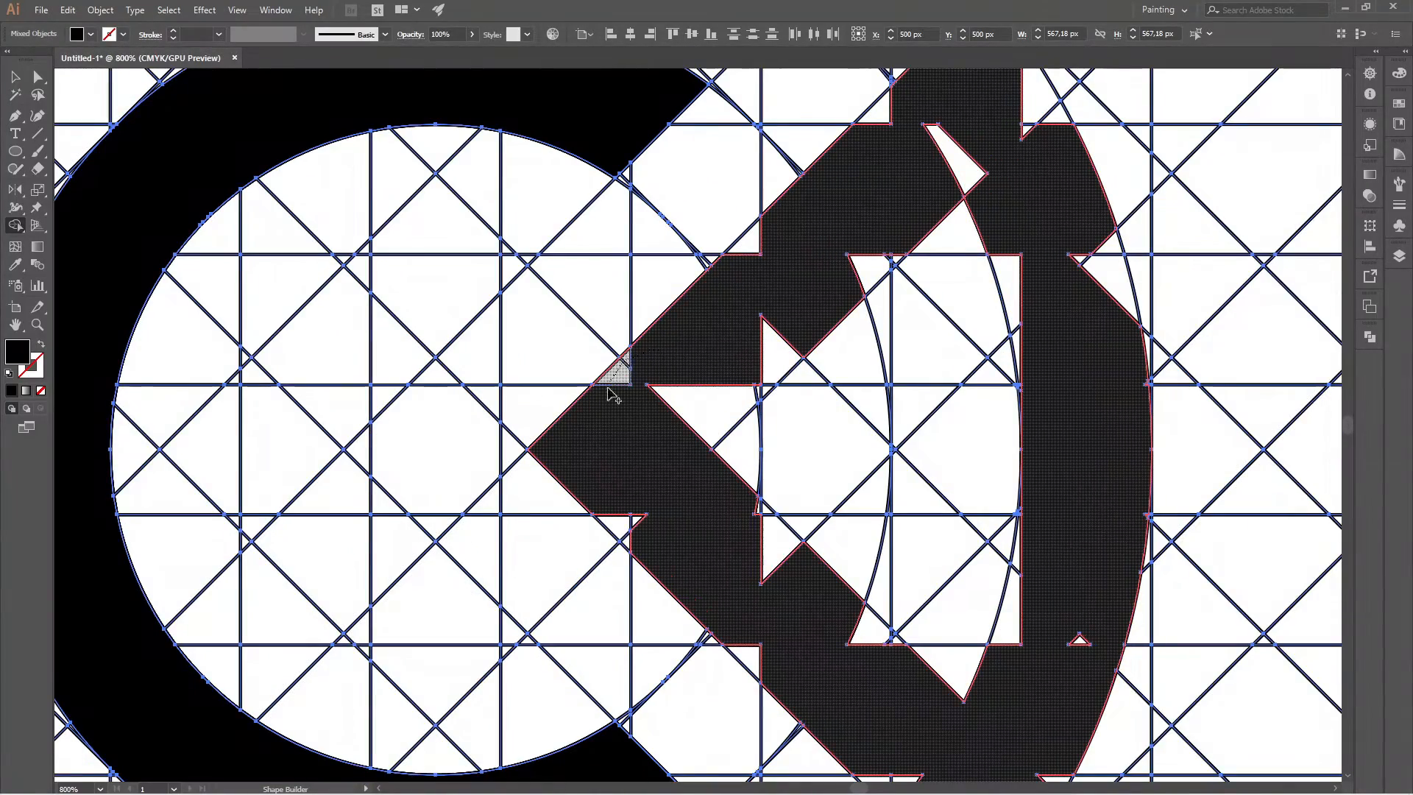
pyautogui.moveTo(654, 541); pyautogui.dragTo(630, 534)
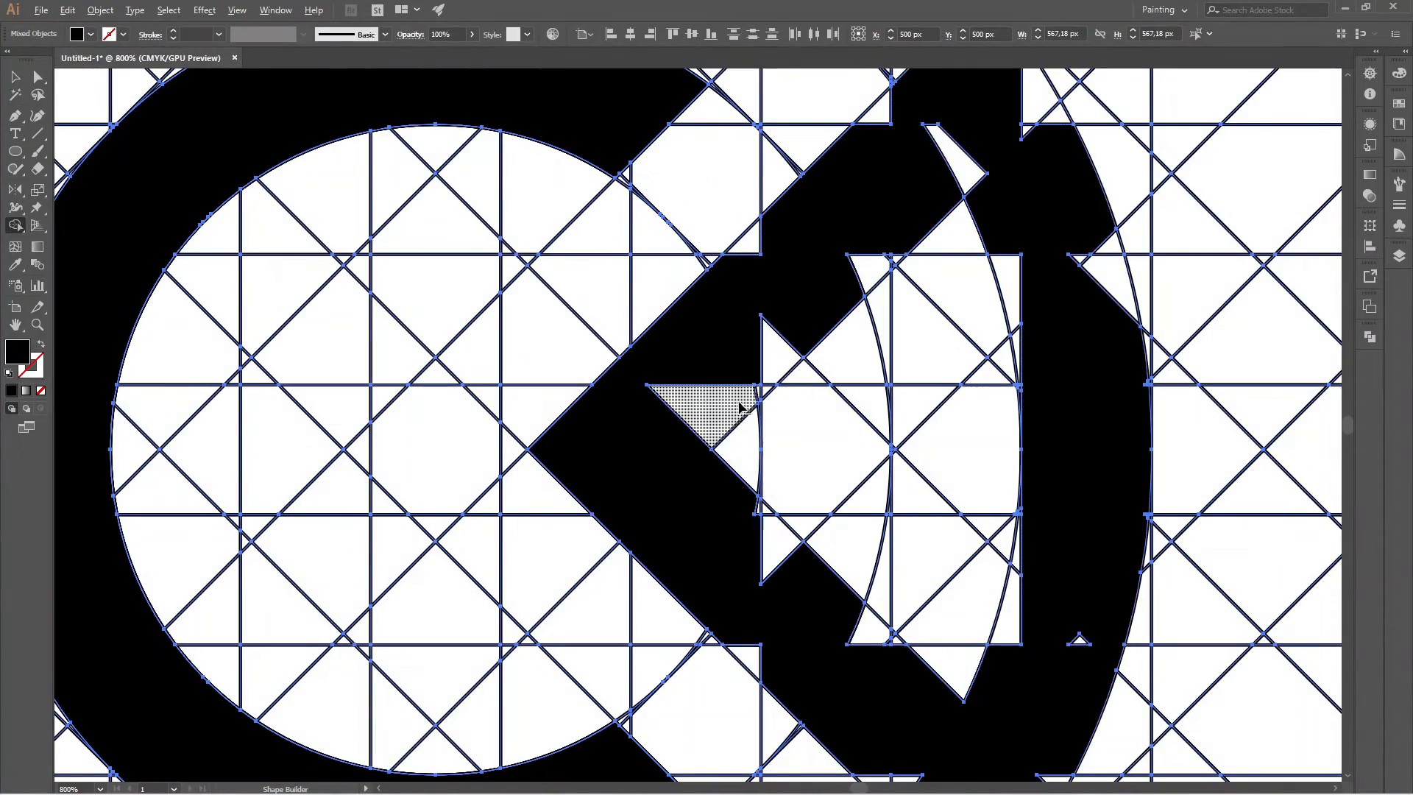
pyautogui.moveTo(698, 439); pyautogui.dragTo(983, 173)
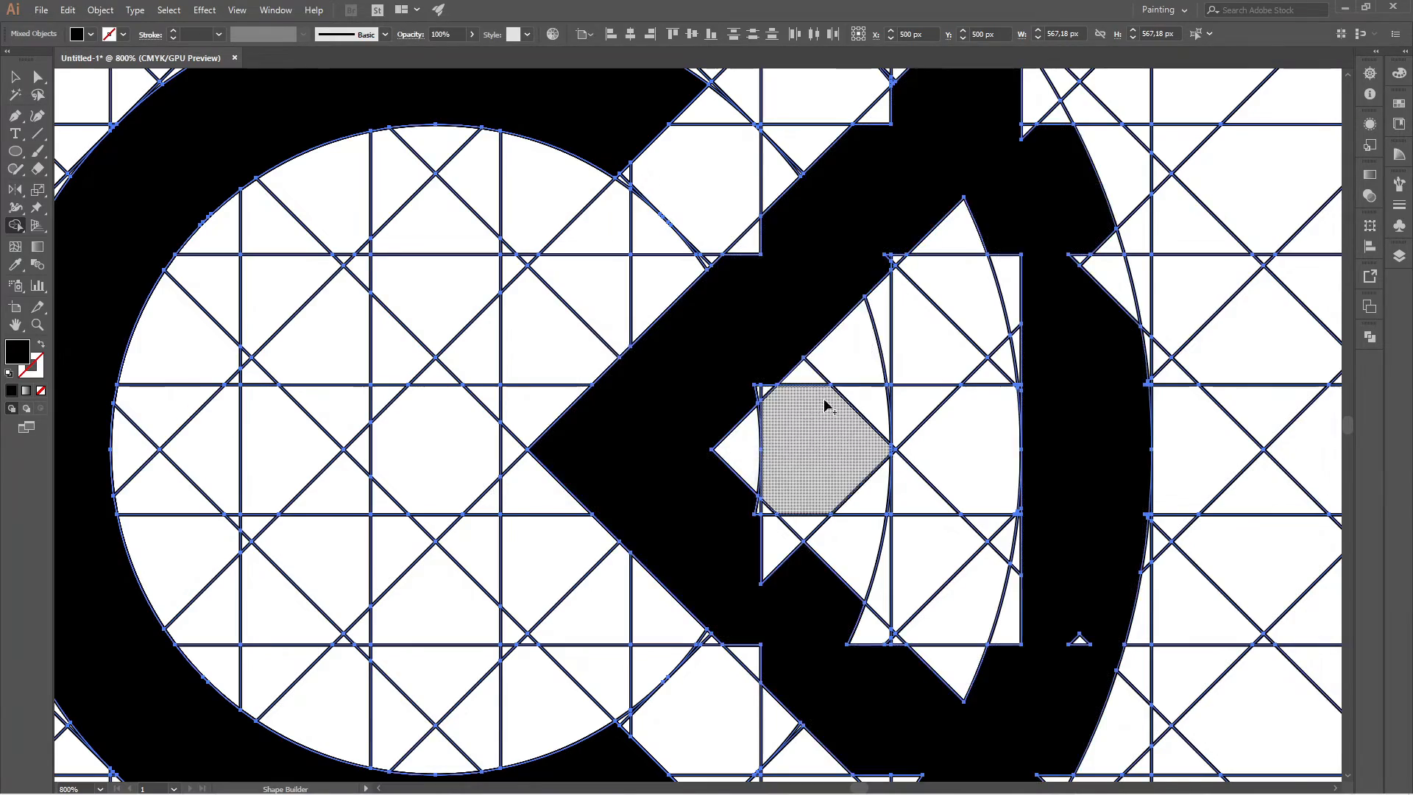
# Merge the notches on the outer edge of the wedge's upper arm and the curved edge beside its top corner into the wedge.
pyautogui.scroll(-2, 817, 368)
pyautogui.scroll(3, 811, 327)
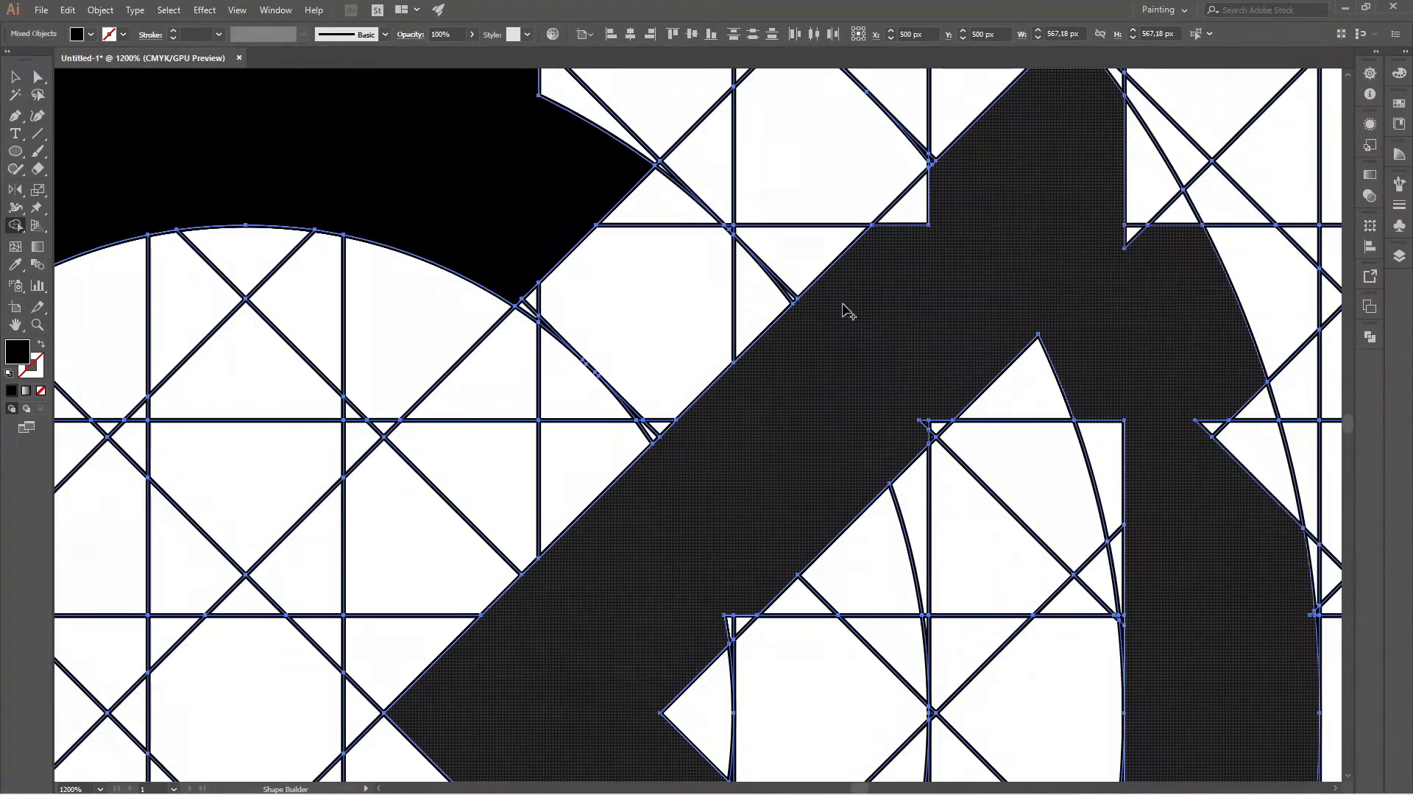
pyautogui.click(902, 193)
pyautogui.scroll(-3, 947, 278)
pyautogui.scroll(3, 972, 276)
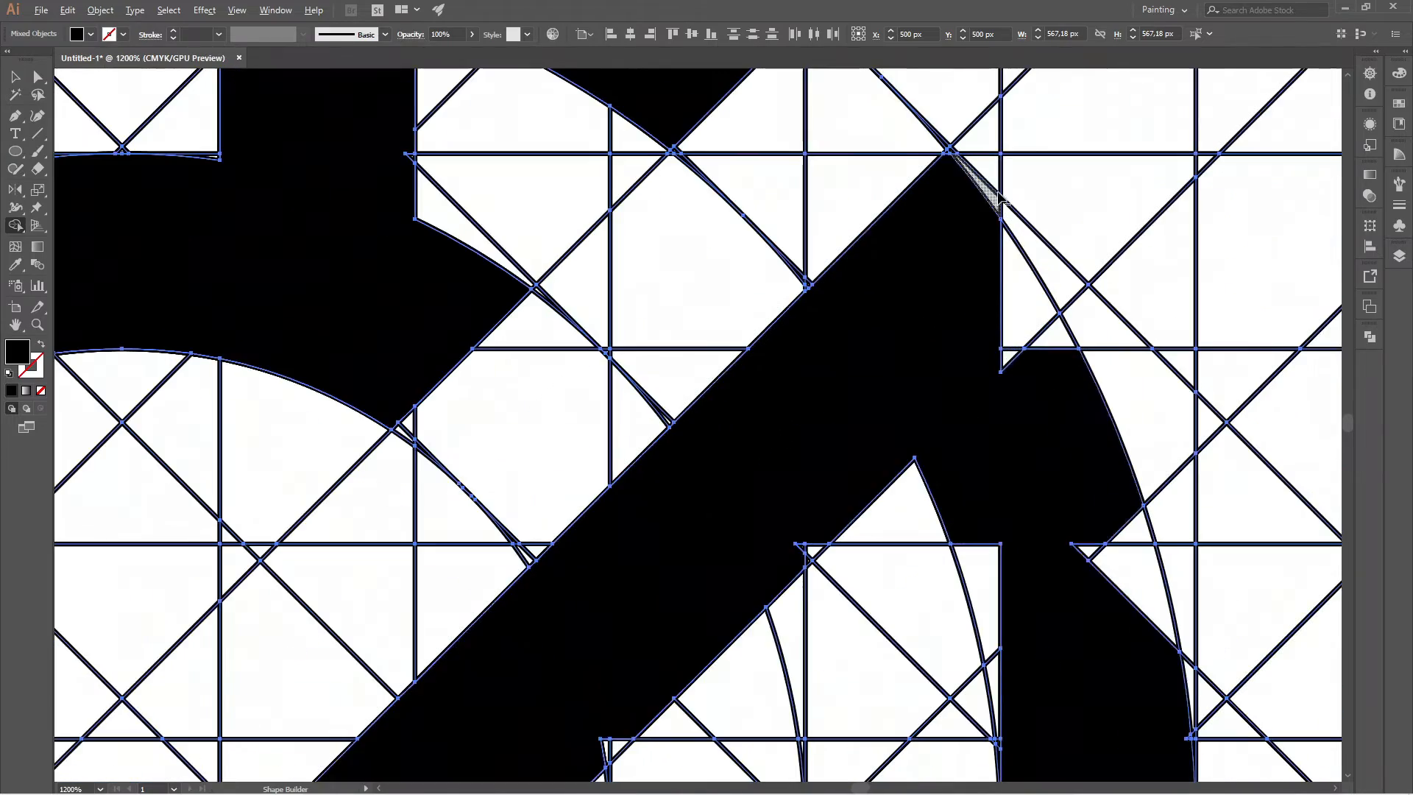
pyautogui.click(1027, 295)
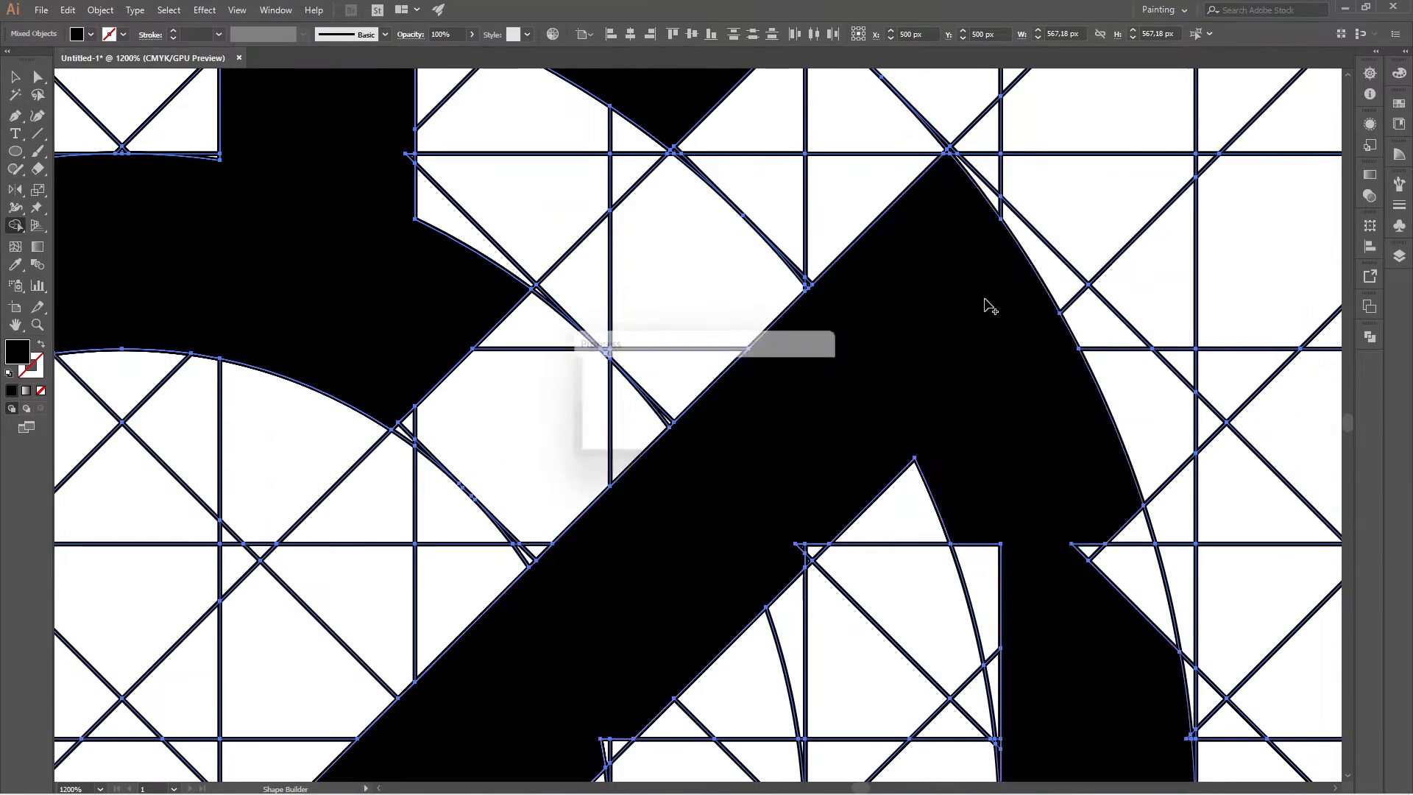
pyautogui.scroll(-1, 913, 254)
pyautogui.scroll(3, 957, 118)
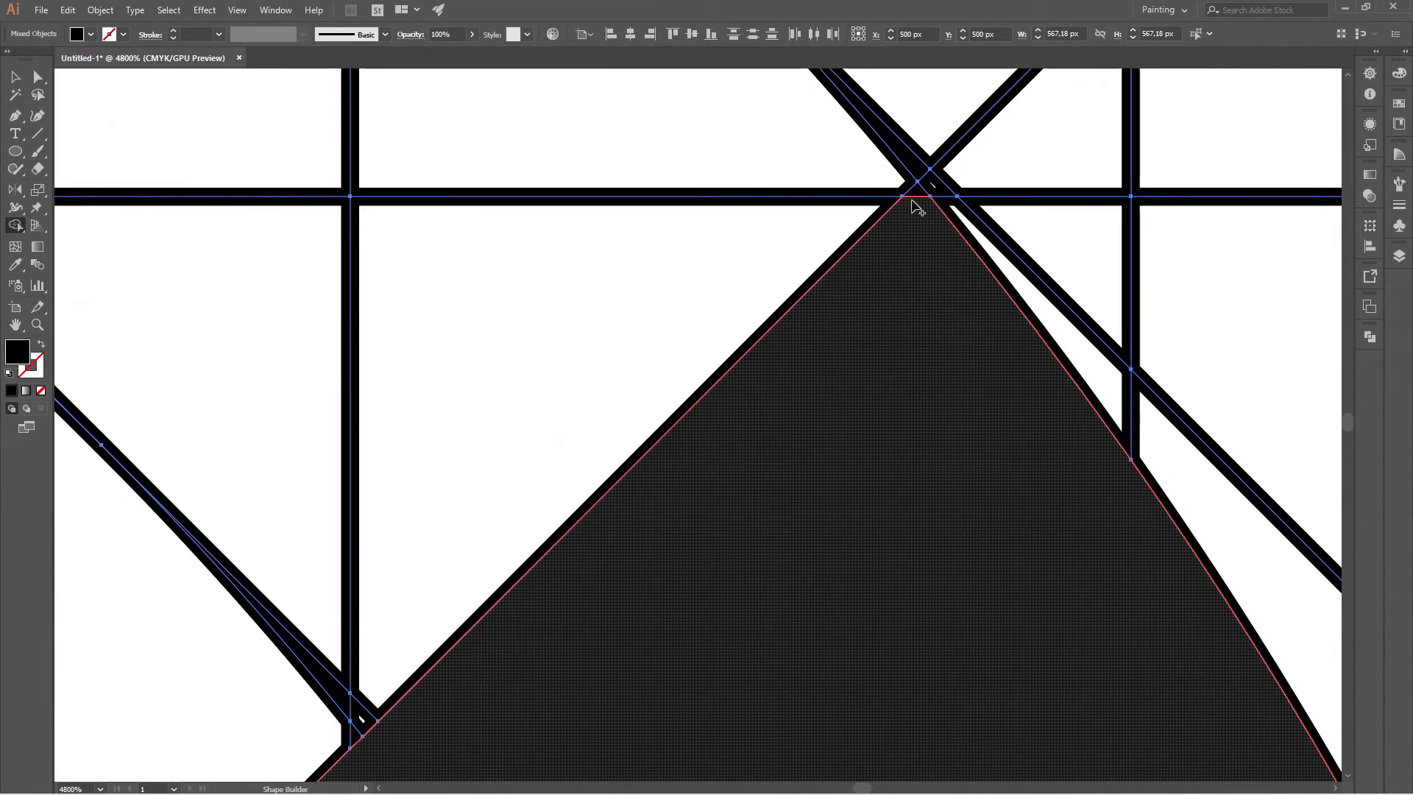
pyautogui.scroll(-8, 900, 203)
# Merge the notches on the lower arm's outer edge, the bottom corner and the lower curved edge into the wedge.
pyautogui.scroll(5, 851, 284)
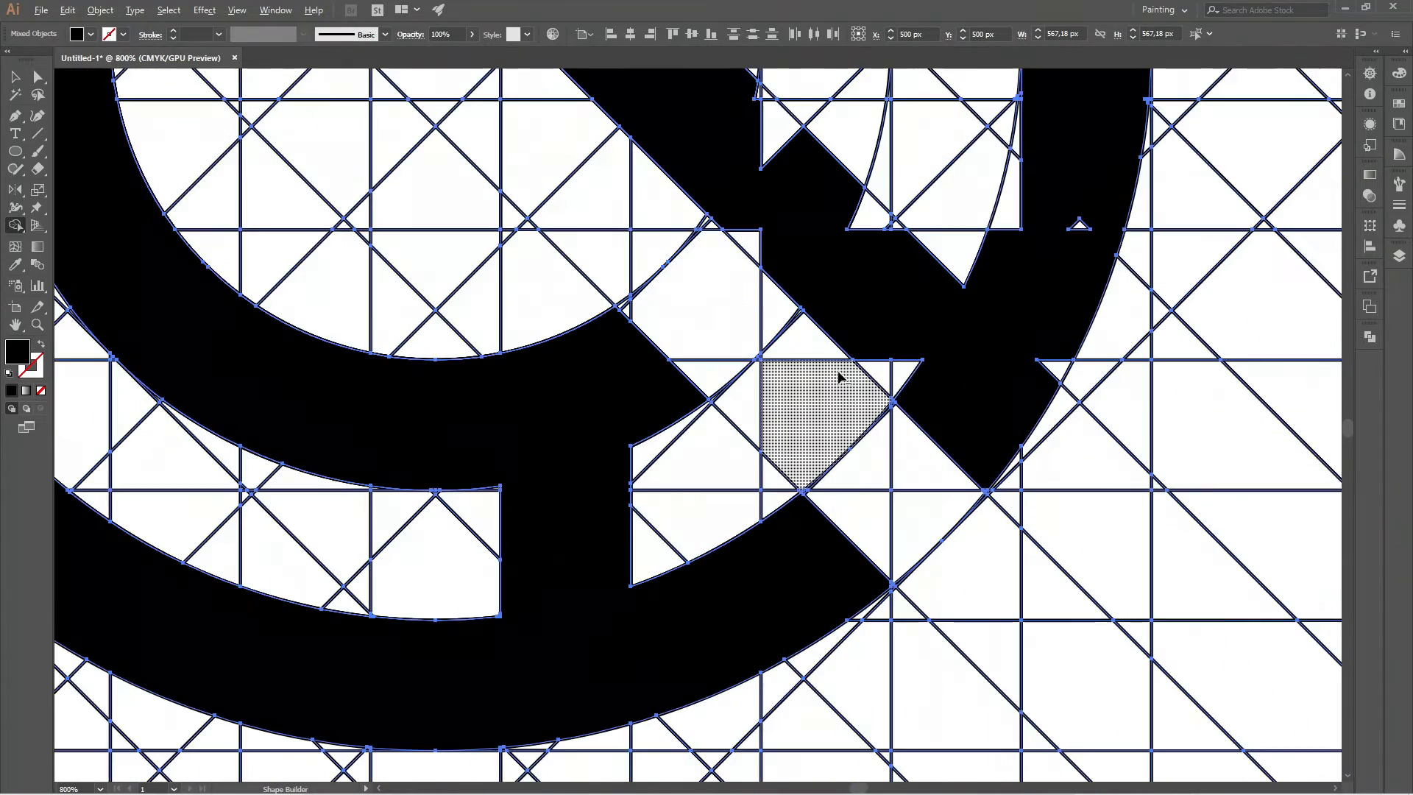
pyautogui.moveTo(766, 250); pyautogui.dragTo(726, 219)
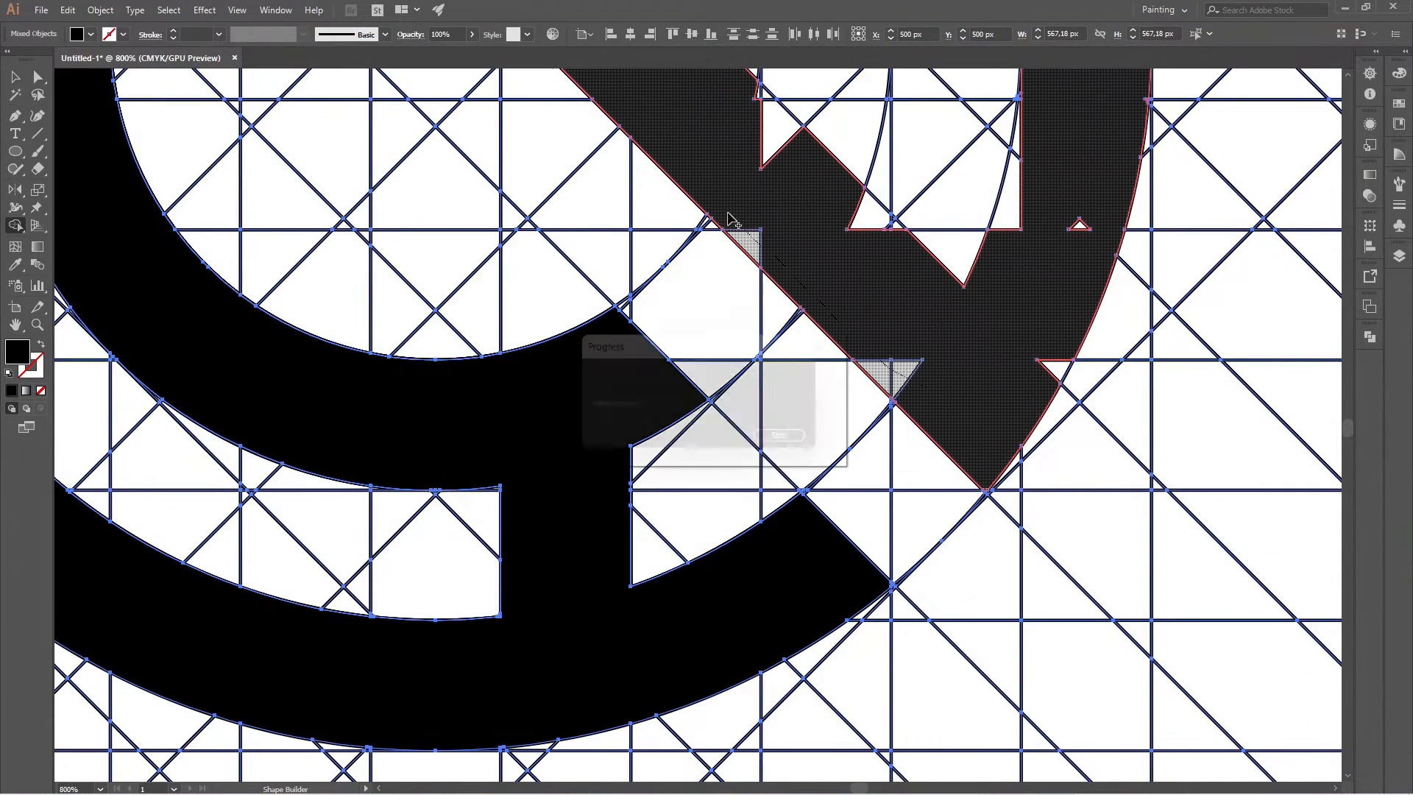
pyautogui.scroll(4, 984, 467)
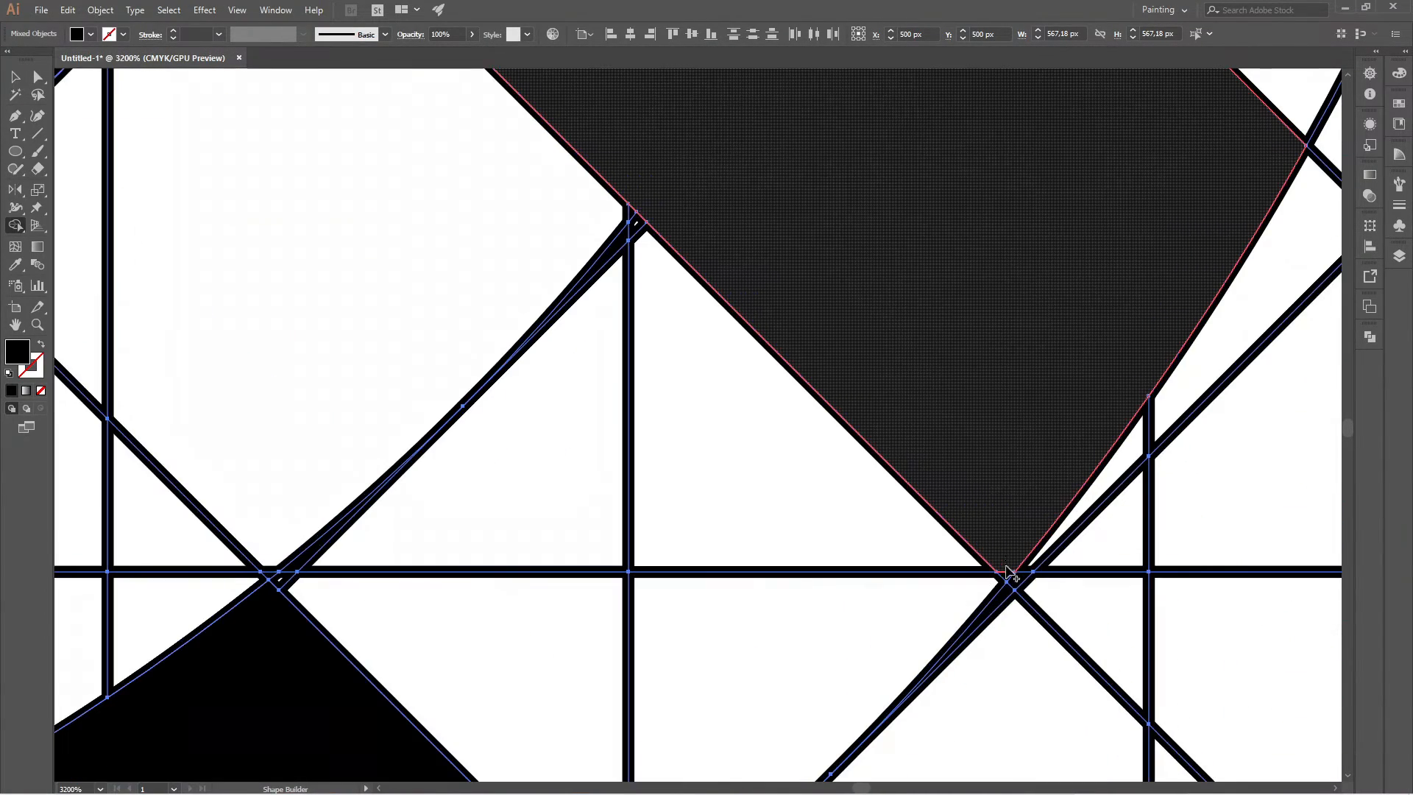
pyautogui.click(994, 563)
pyautogui.scroll(-4, 994, 562)
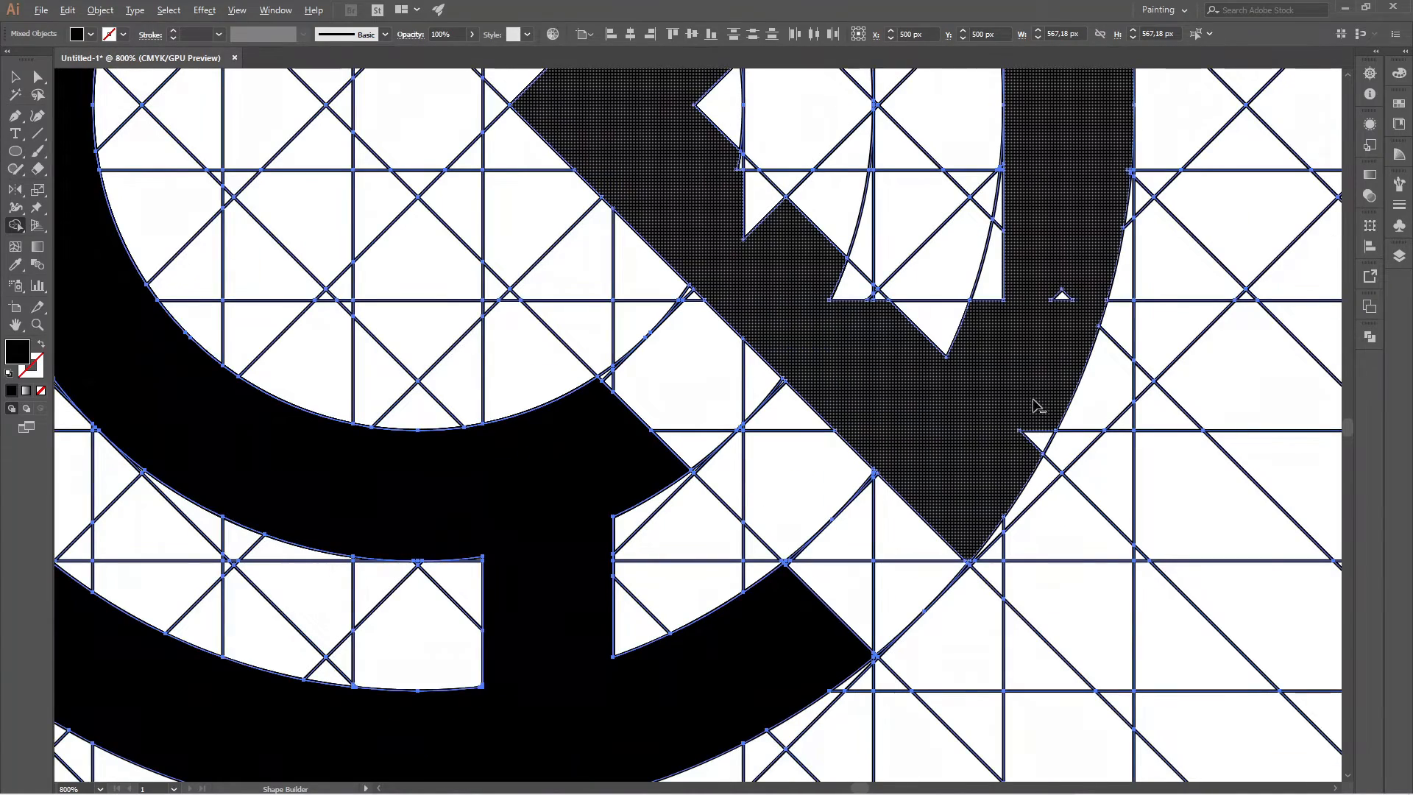
pyautogui.scroll(-2, 987, 397)
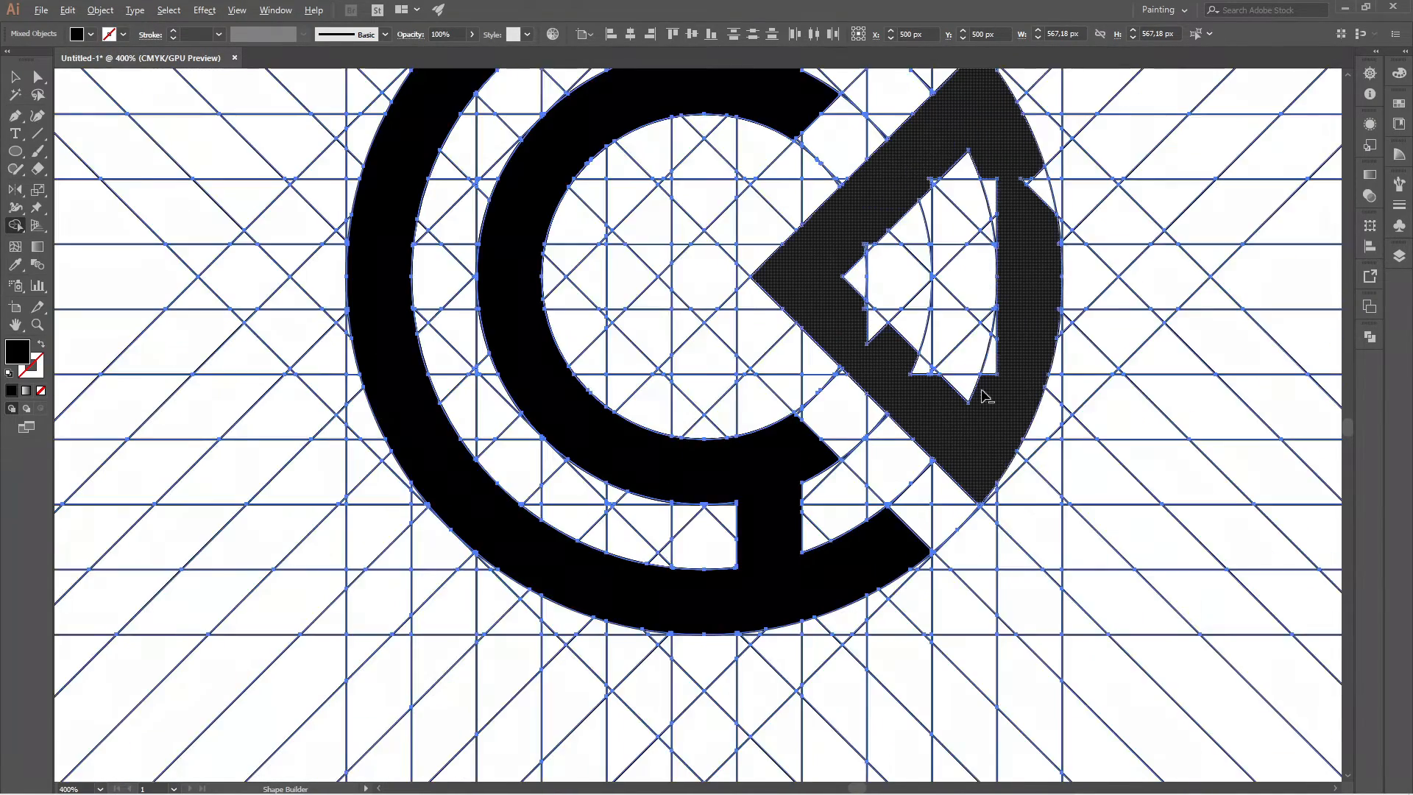
# Merge the cells in the lower half of the wedge's inner opening into the solid black wedge.
pyautogui.scroll(2, 982, 391)
pyautogui.moveTo(1010, 443)
pyautogui.mouseDown()
pyautogui.moveTo(887, 347)
pyautogui.moveTo(743, 193)
pyautogui.moveTo(795, 281)
pyautogui.moveTo(764, 250)
pyautogui.mouseUp()
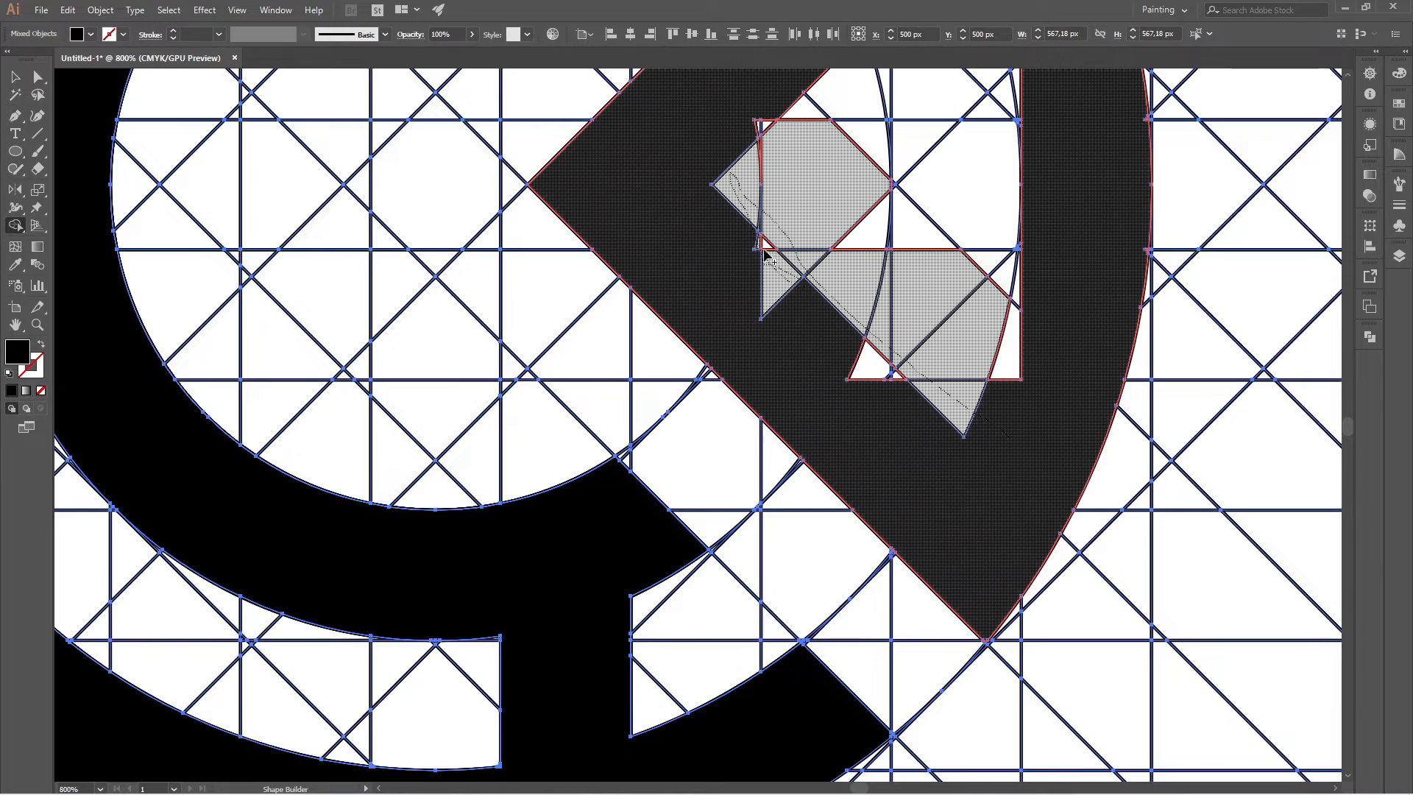
pyautogui.moveTo(788, 328); pyautogui.dragTo(875, 372)
pyautogui.moveTo(992, 335)
pyautogui.mouseDown()
pyautogui.moveTo(993, 258)
pyautogui.moveTo(871, 139)
pyautogui.moveTo(845, 245)
pyautogui.moveTo(947, 267)
pyautogui.mouseUp()
# Merge the leftover slivers inside the filled lower half of the wedge into the black shape.
pyautogui.scroll(-2, 1000, 384)
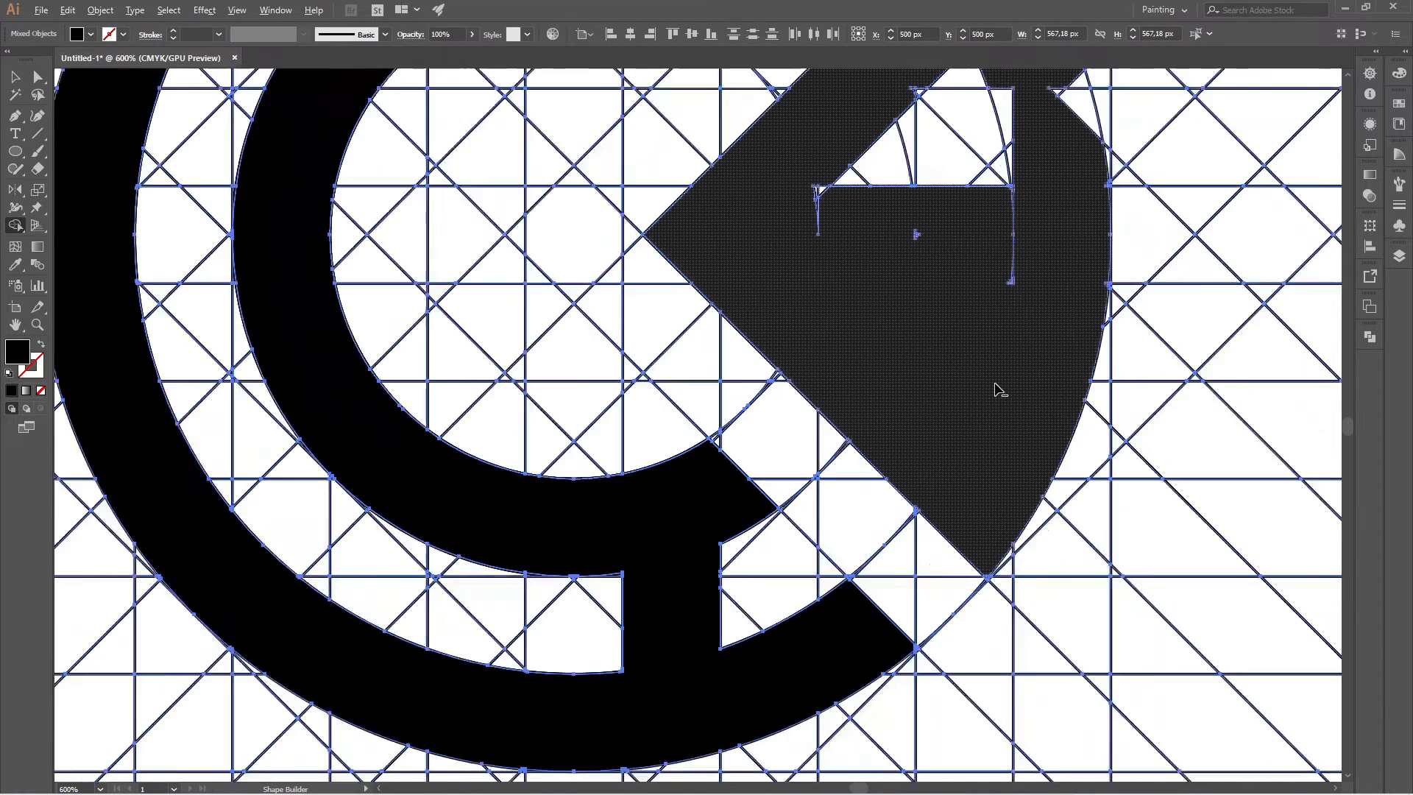
pyautogui.scroll(2, 1015, 237)
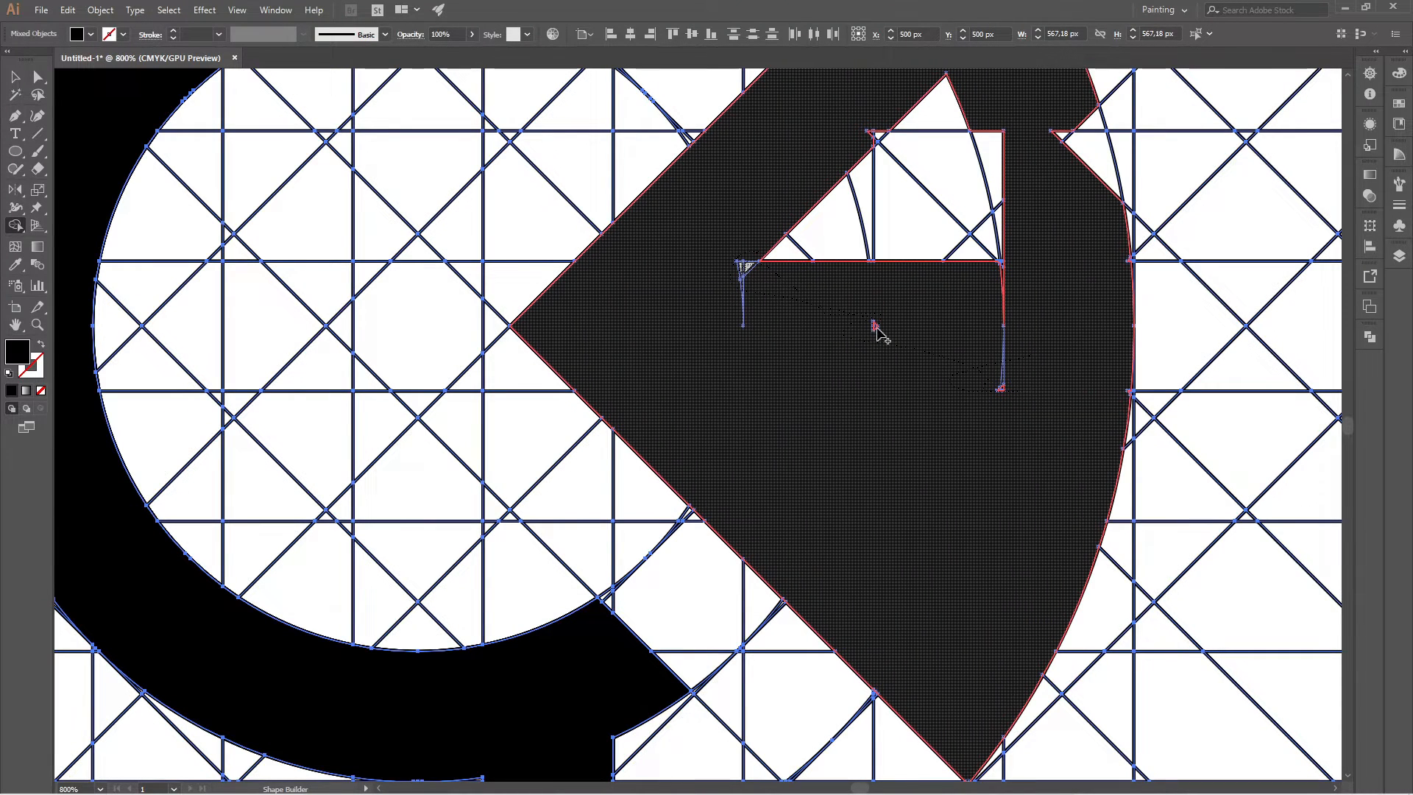
pyautogui.click(1002, 390)
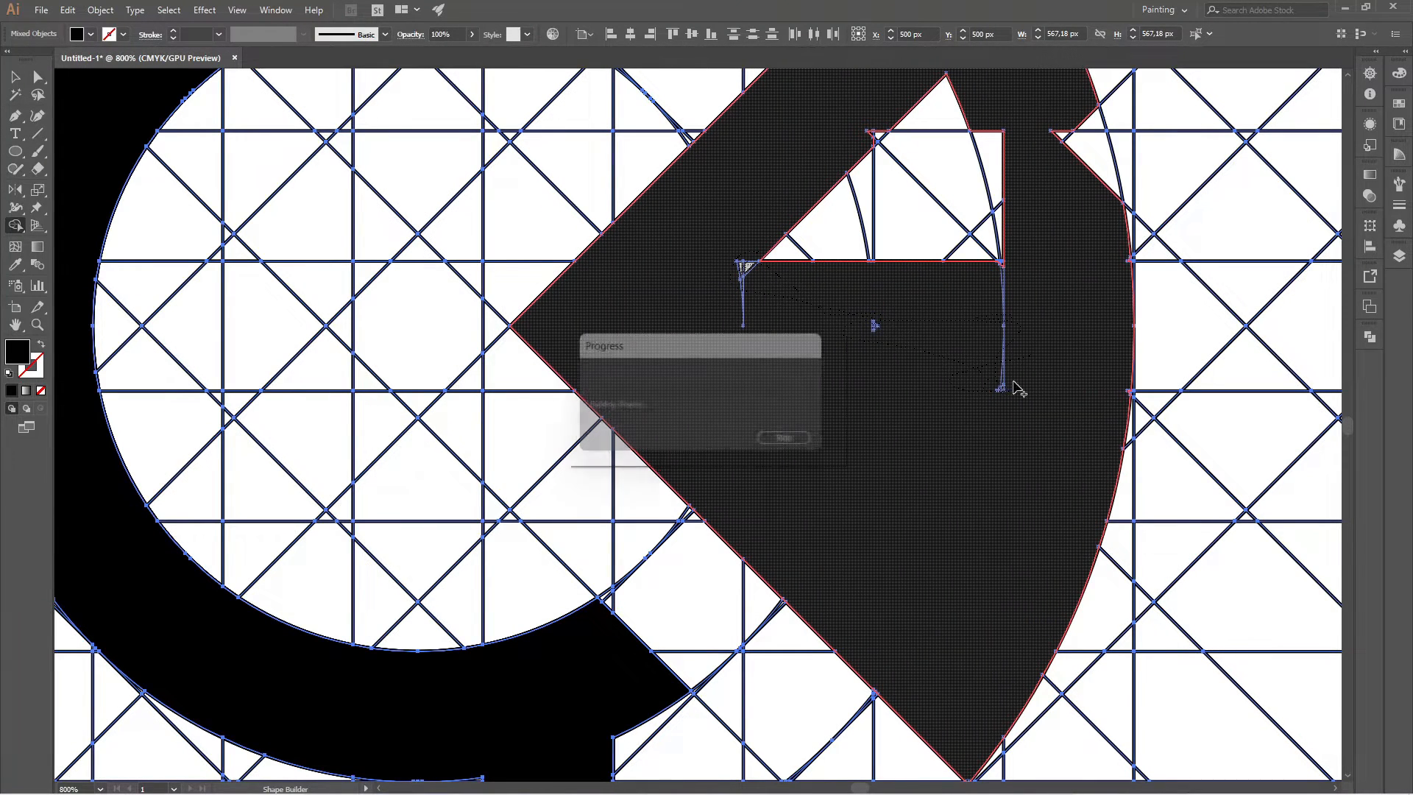
pyautogui.hotkey('ctrl', '-')
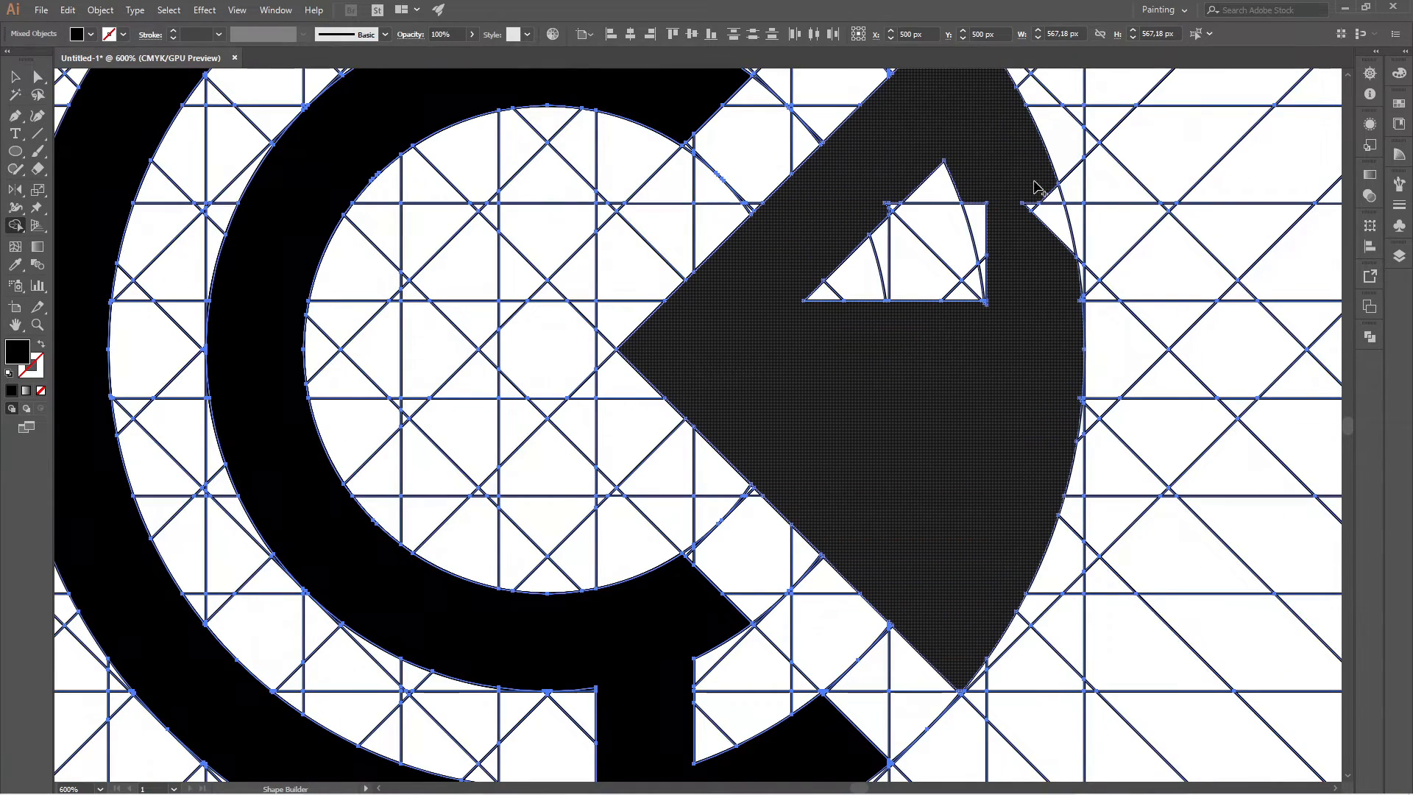
# Merge the notch on the wedge's curved outer edge and all remaining cells and slivers of its upper opening into the wedge.
pyautogui.scroll(3, 1043, 181)
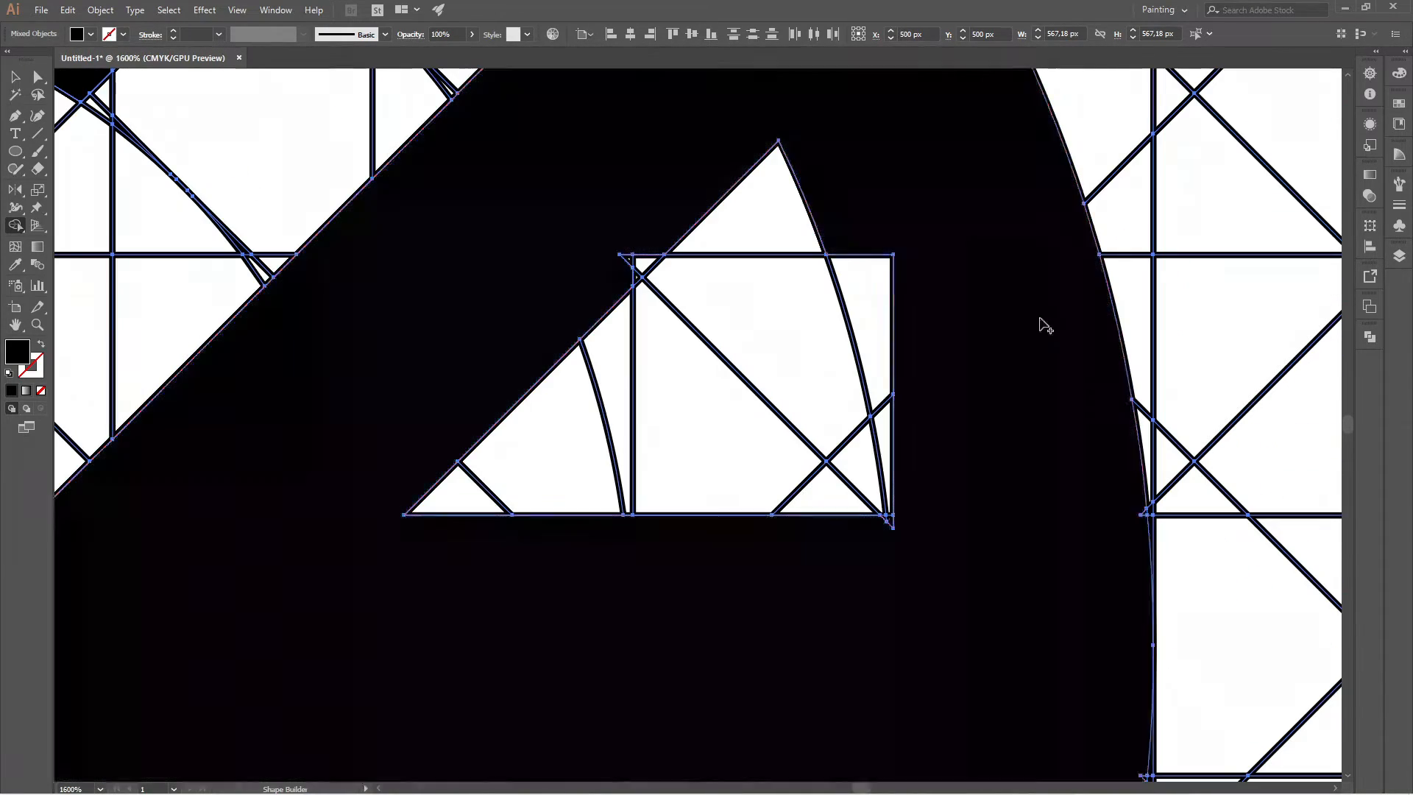
pyautogui.scroll(2, 1114, 544)
pyautogui.scroll(-1, 1135, 536)
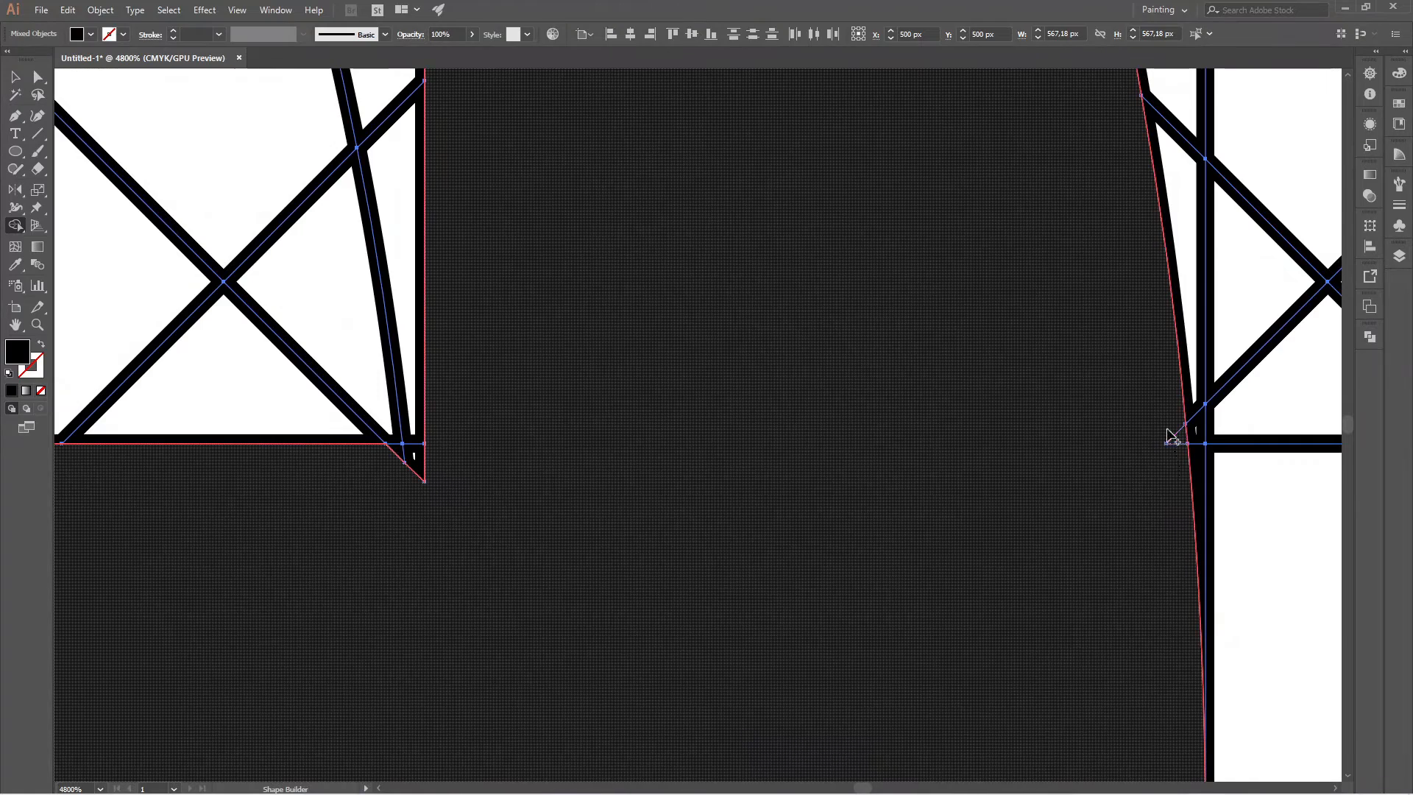
pyautogui.scroll(-3, 1163, 456)
pyautogui.moveTo(1022, 460)
pyautogui.mouseDown()
pyautogui.moveTo(1003, 466)
pyautogui.moveTo(891, 419)
pyautogui.moveTo(995, 296)
pyautogui.mouseUp()
pyautogui.moveTo(907, 366)
pyautogui.mouseDown()
pyautogui.moveTo(1047, 372)
pyautogui.moveTo(1030, 492)
pyautogui.mouseUp()
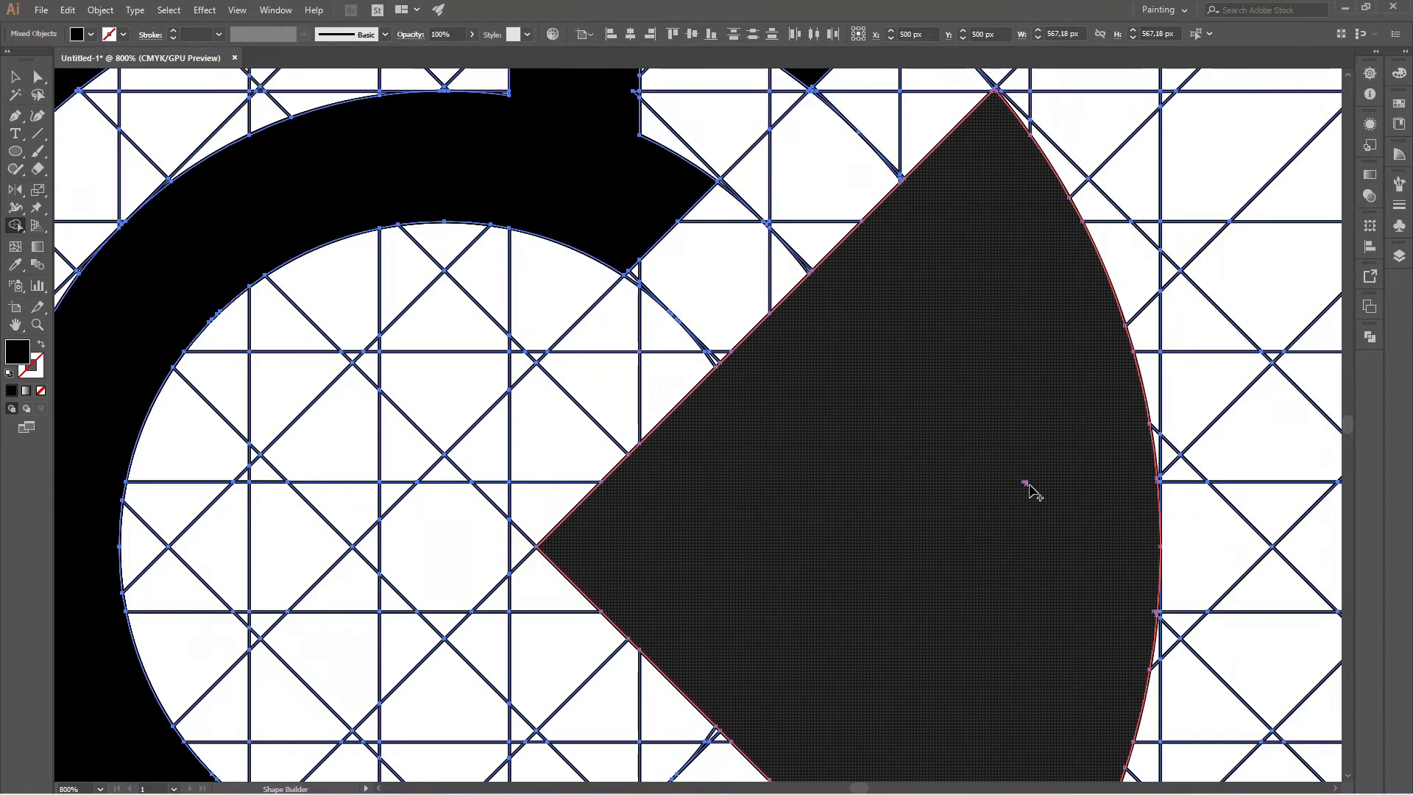
pyautogui.click(1025, 483)
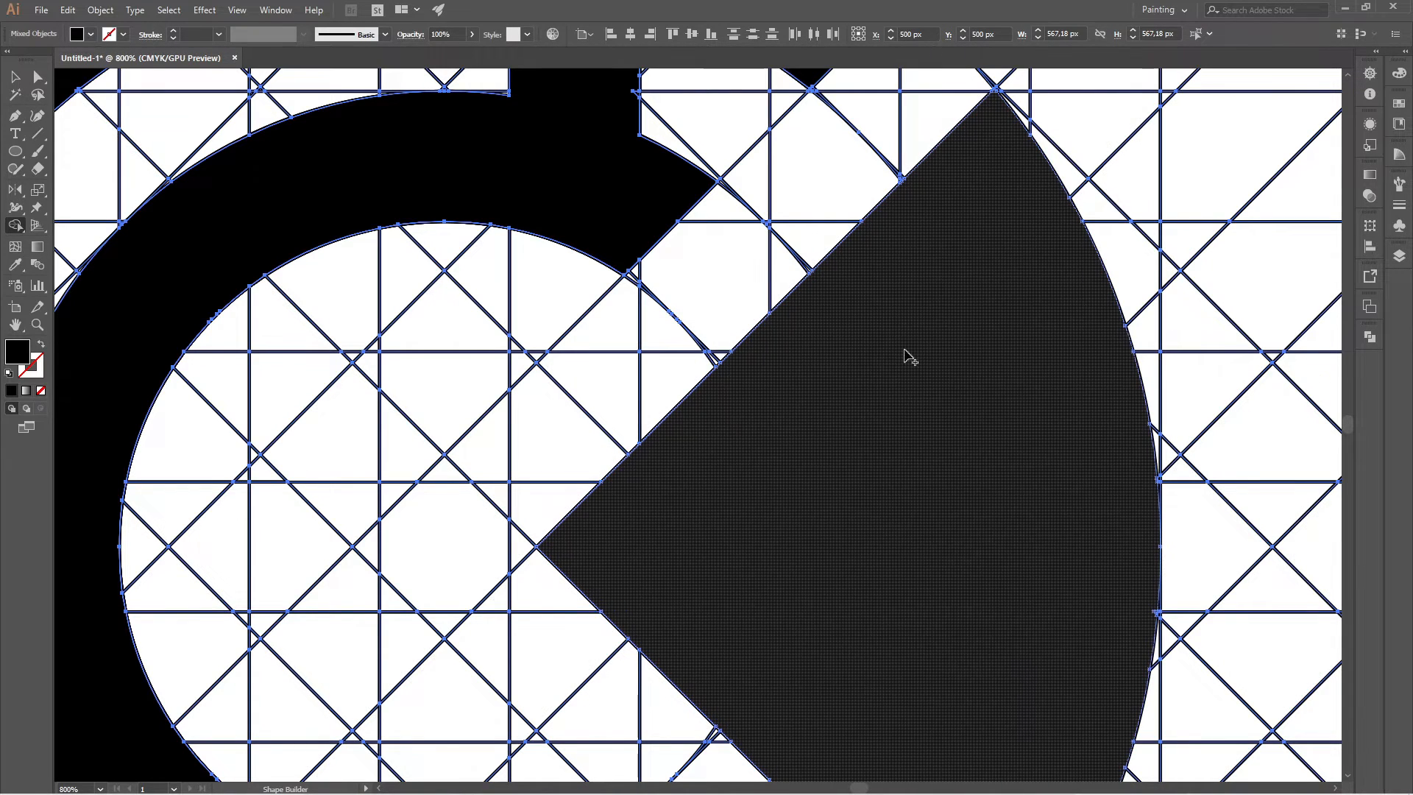
# Examine the wedge's corners and the cut ends of the inner and outer bands for unmerged slivers.
pyautogui.scroll(3, 1025, 145)
pyautogui.scroll(-4, 984, 290)
pyautogui.scroll(4, 971, 196)
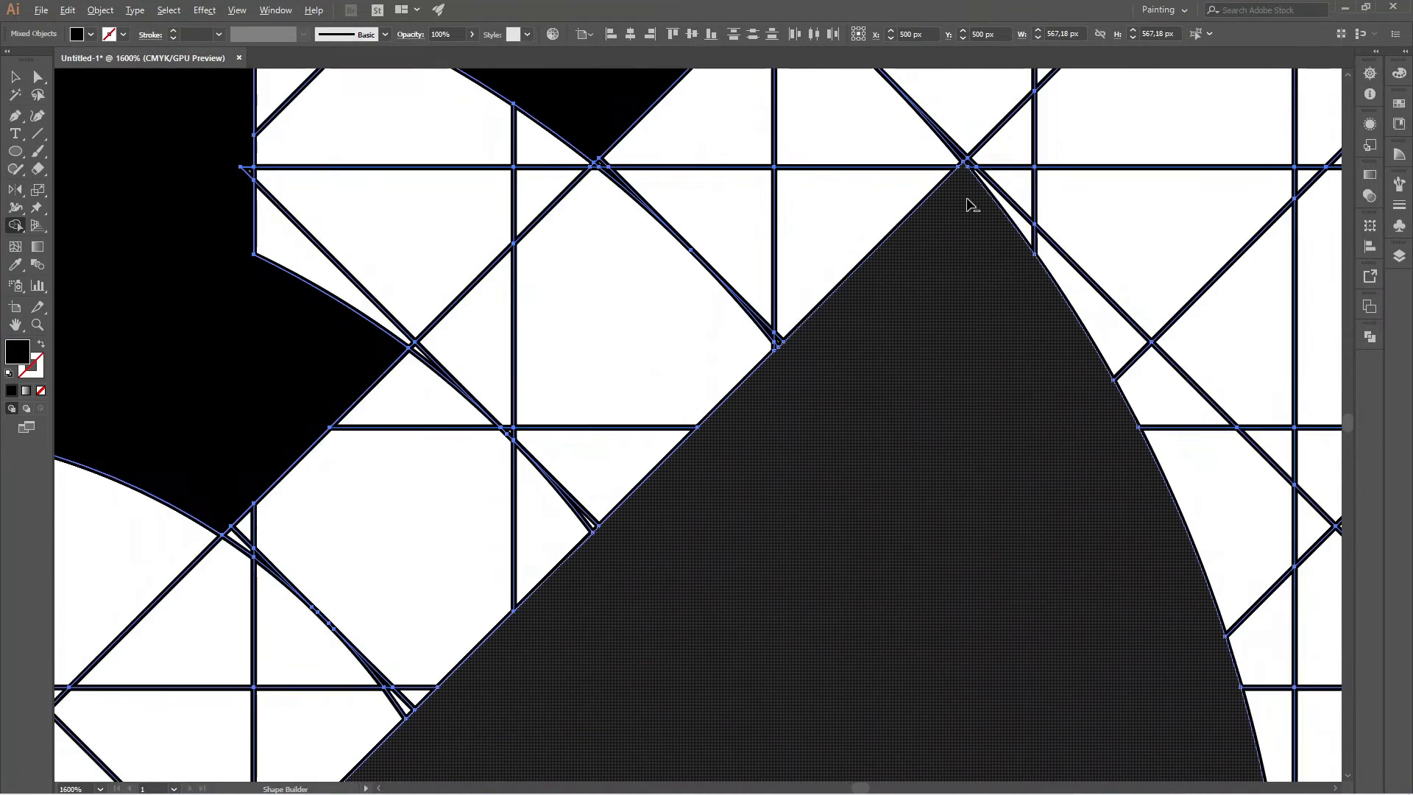
pyautogui.scroll(-8, 972, 205)
pyautogui.scroll(6, 957, 340)
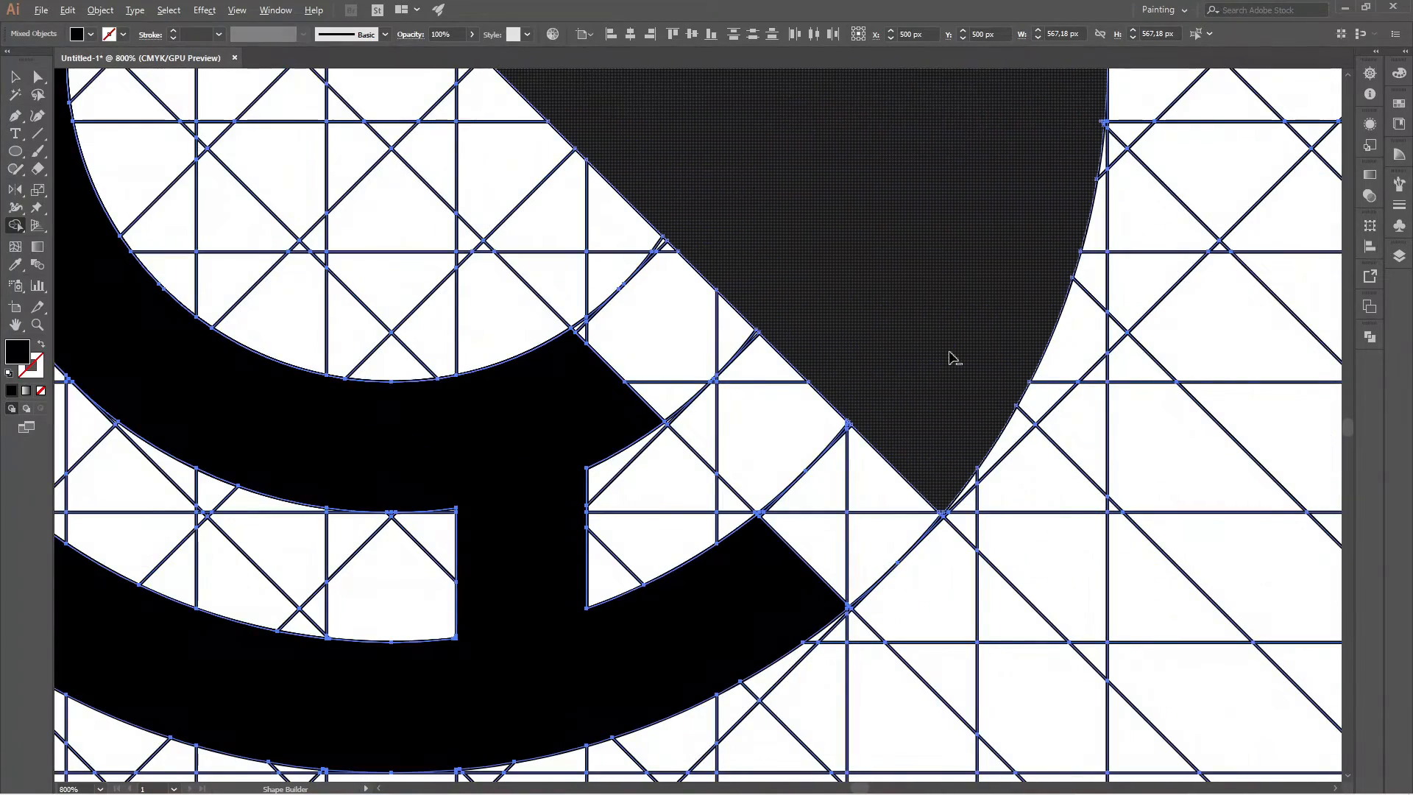
pyautogui.scroll(4, 931, 493)
pyautogui.scroll(-4, 931, 493)
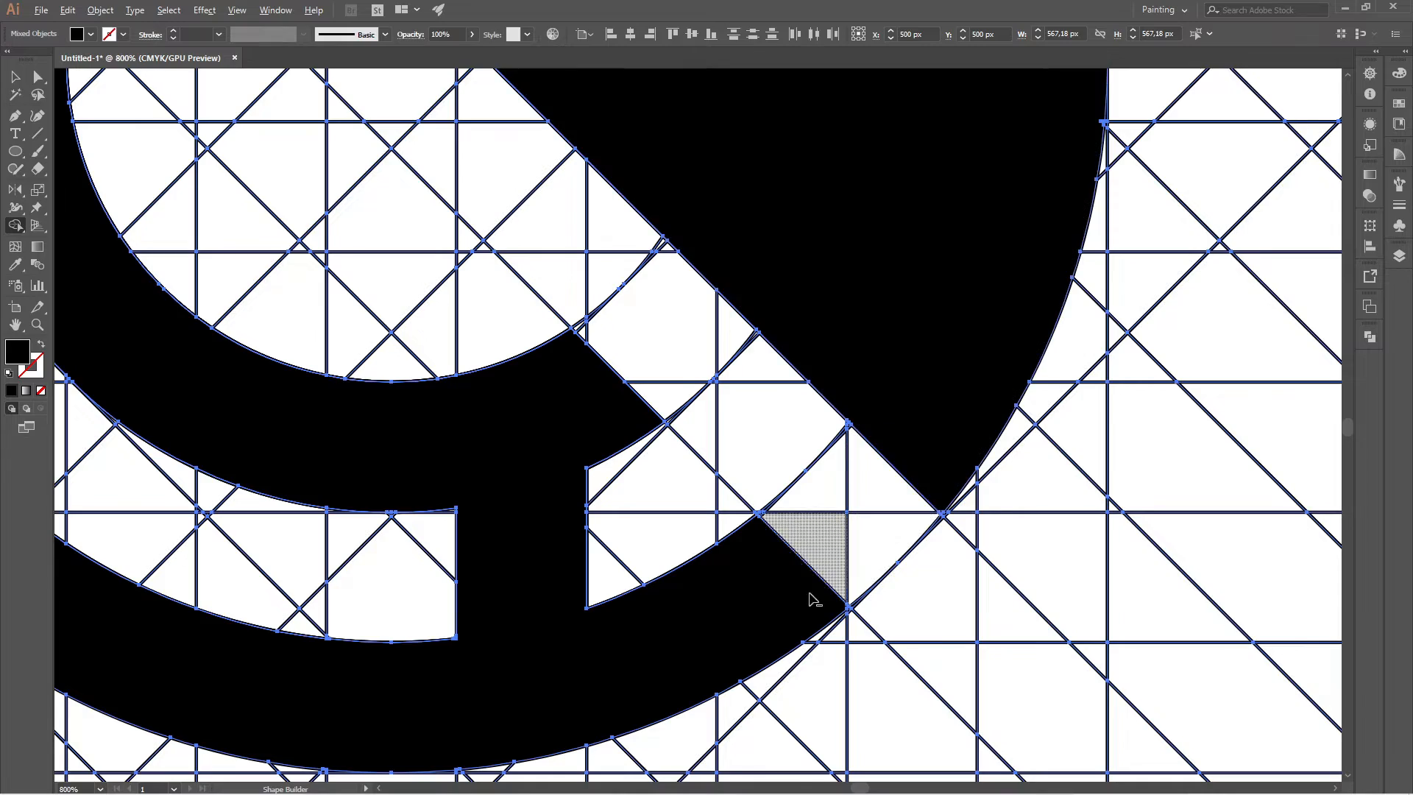
pyautogui.scroll(5, 812, 599)
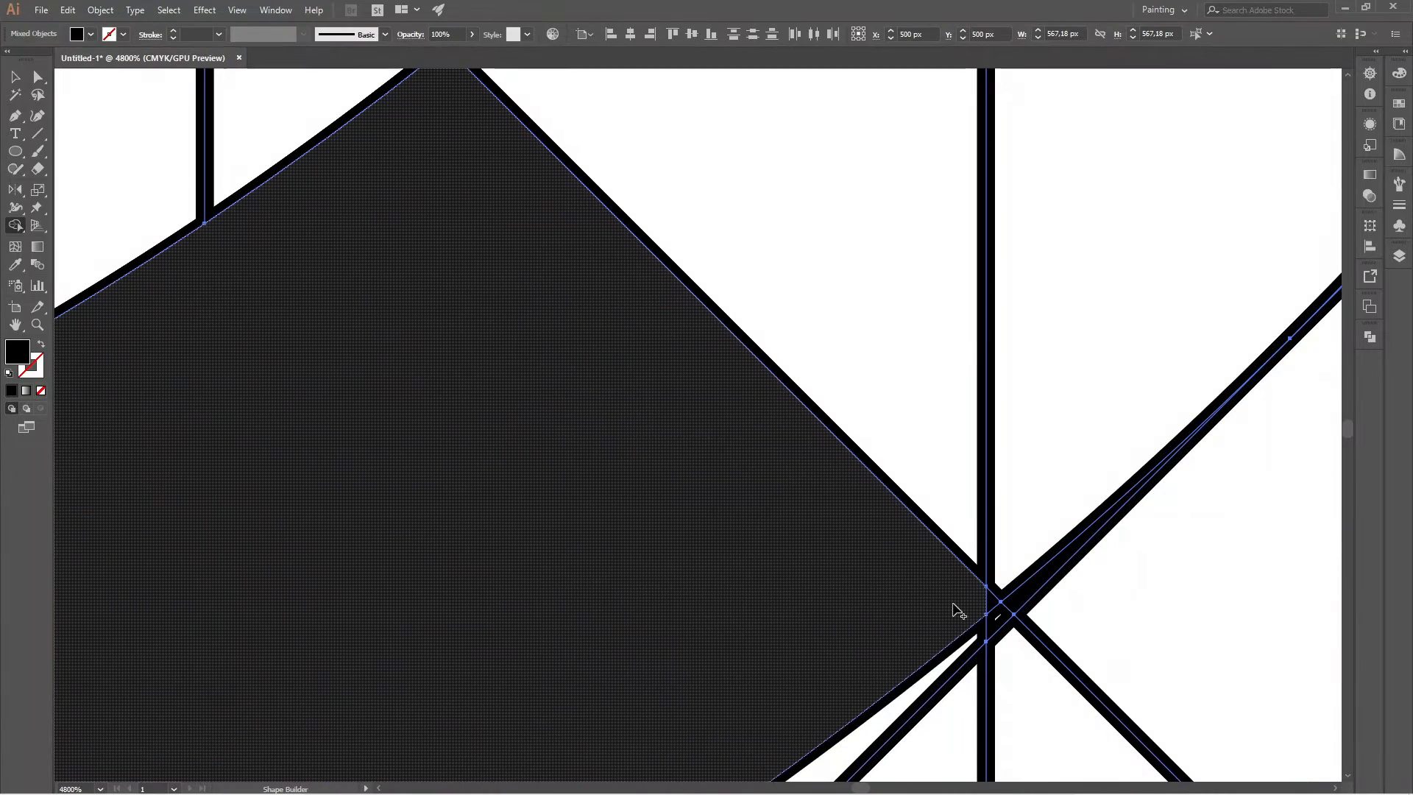
pyautogui.scroll(-3, 949, 613)
pyautogui.scroll(3, 802, 427)
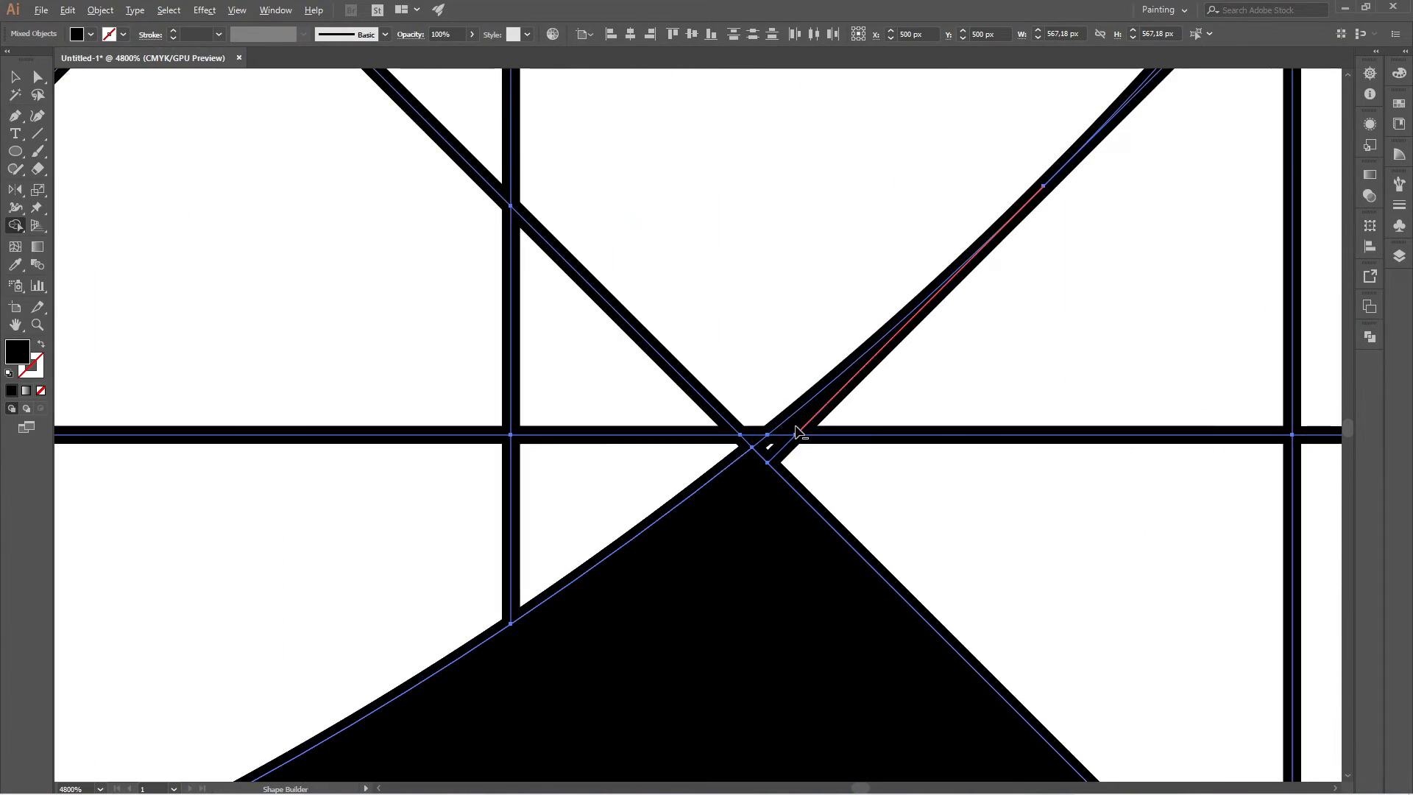
pyautogui.scroll(-5, 801, 537)
pyautogui.scroll(3, 673, 430)
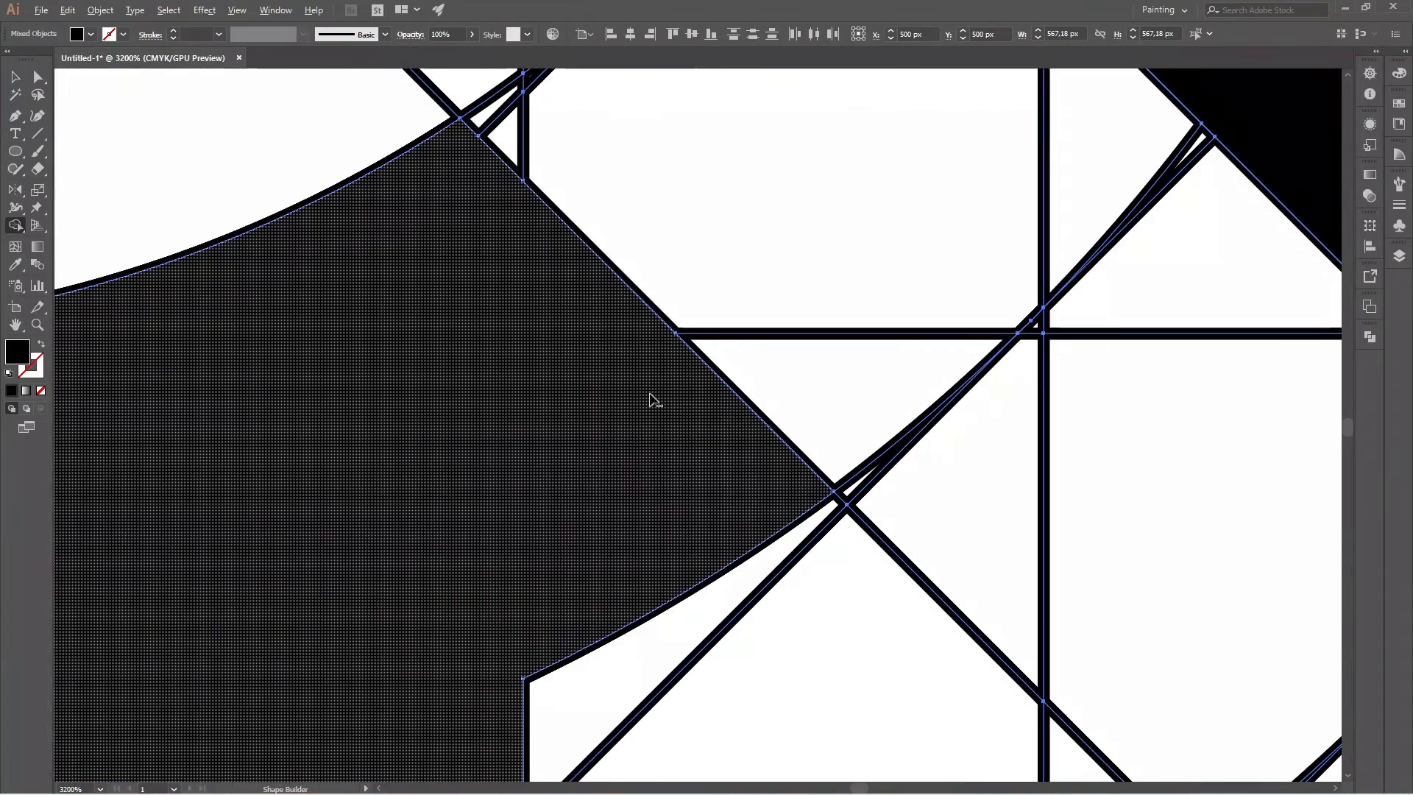
pyautogui.scroll(-10, 697, 417)
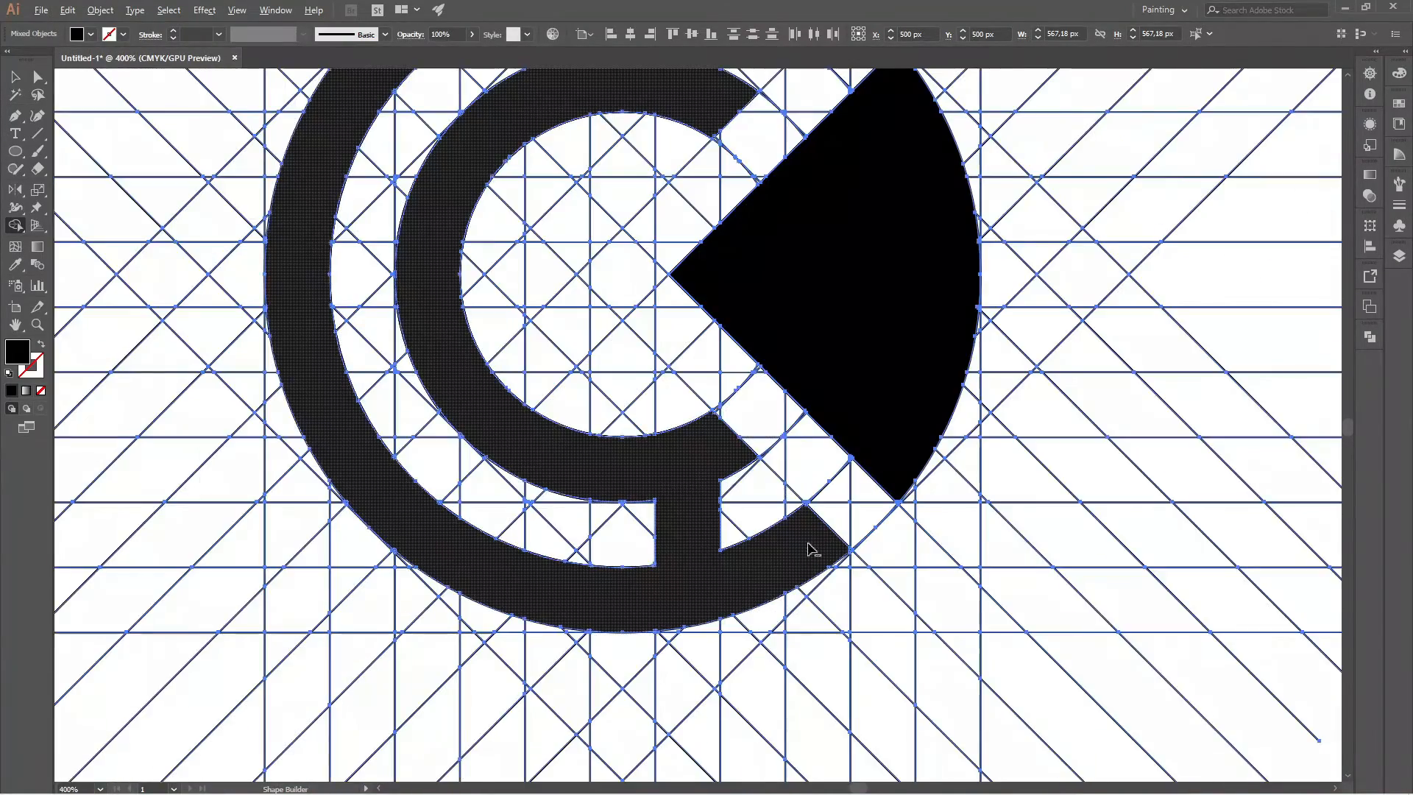
pyautogui.scroll(10, 801, 406)
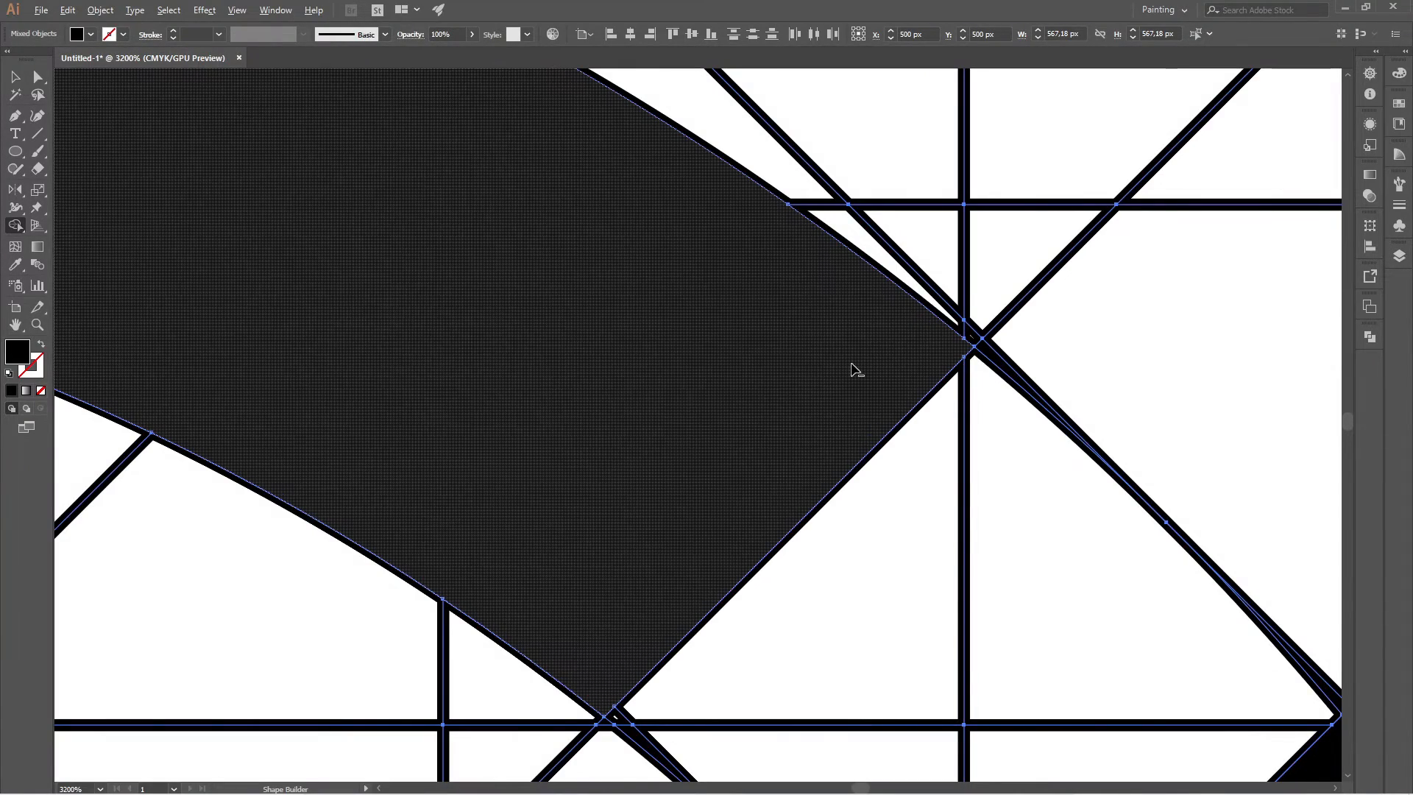
pyautogui.scroll(-5, 856, 370)
pyautogui.scroll(6, 662, 520)
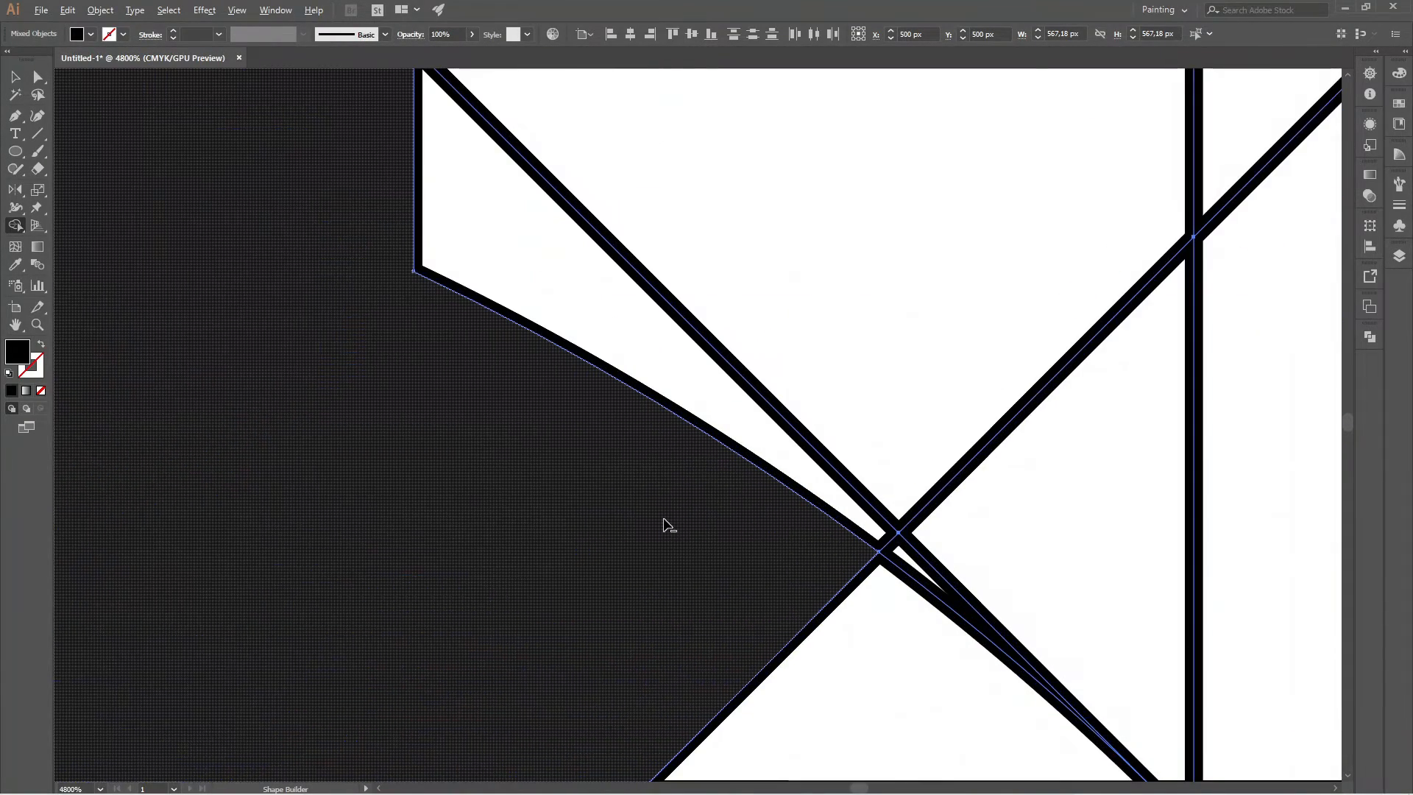
pyautogui.scroll(-8, 665, 524)
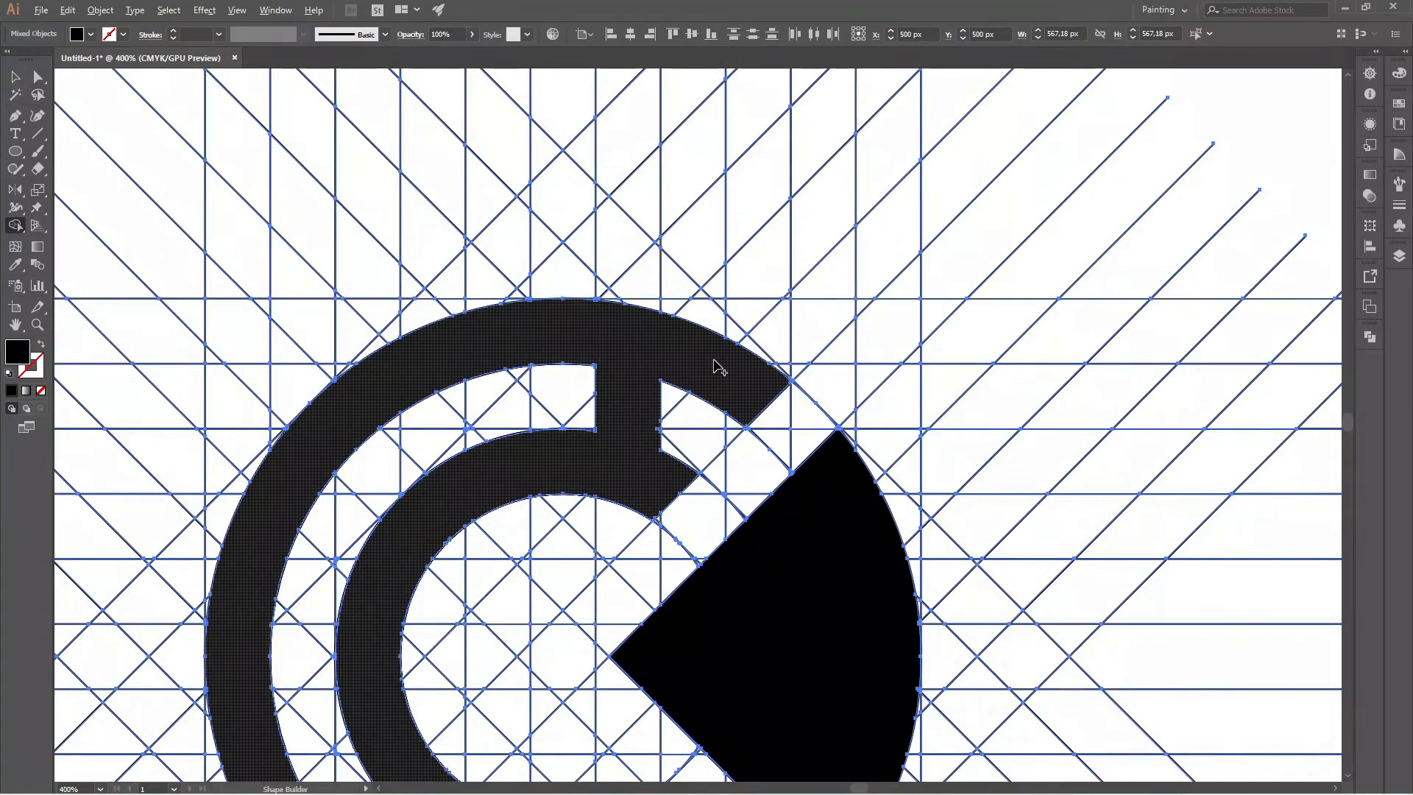
pyautogui.scroll(-5, 717, 366)
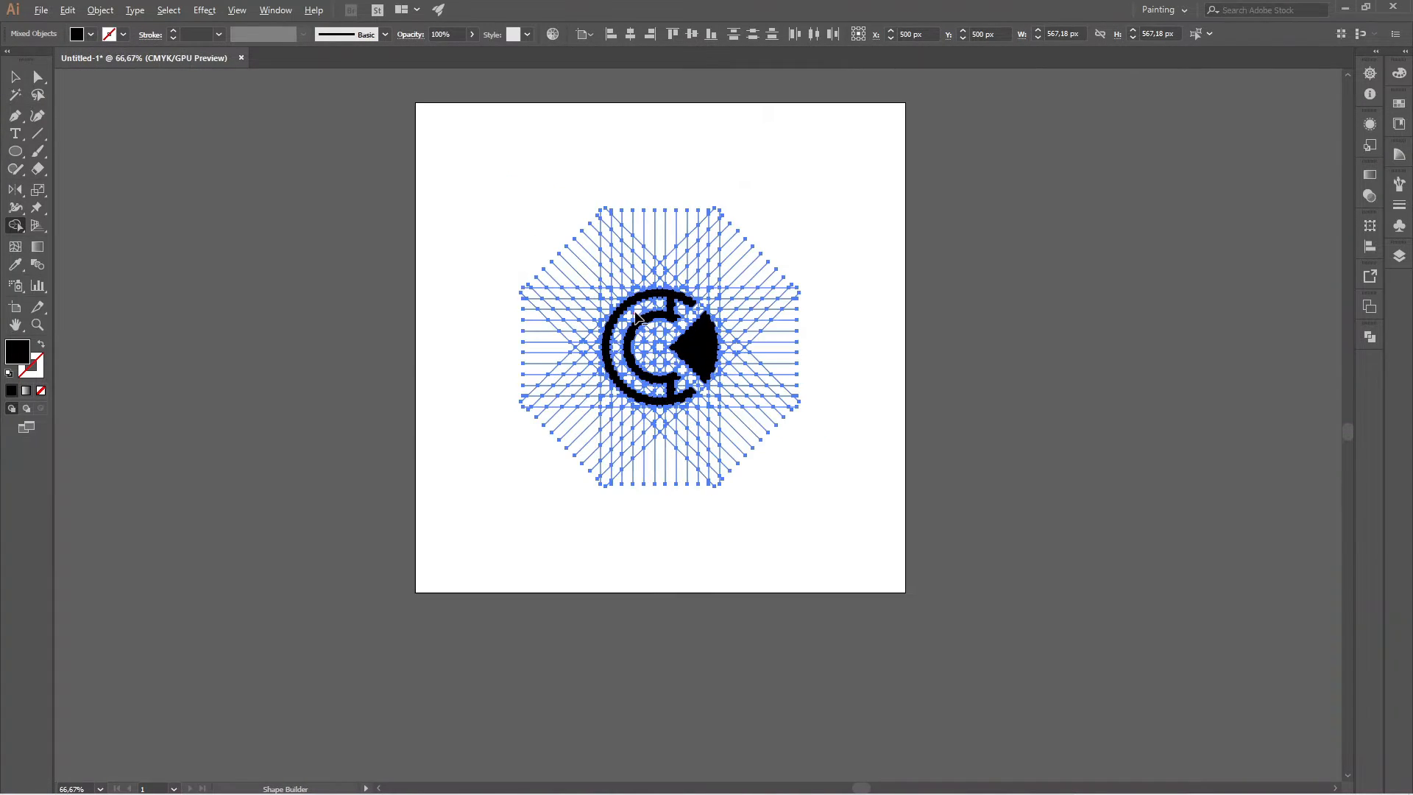
pyautogui.scroll(1, 637, 317)
pyautogui.scroll(1, 651, 246)
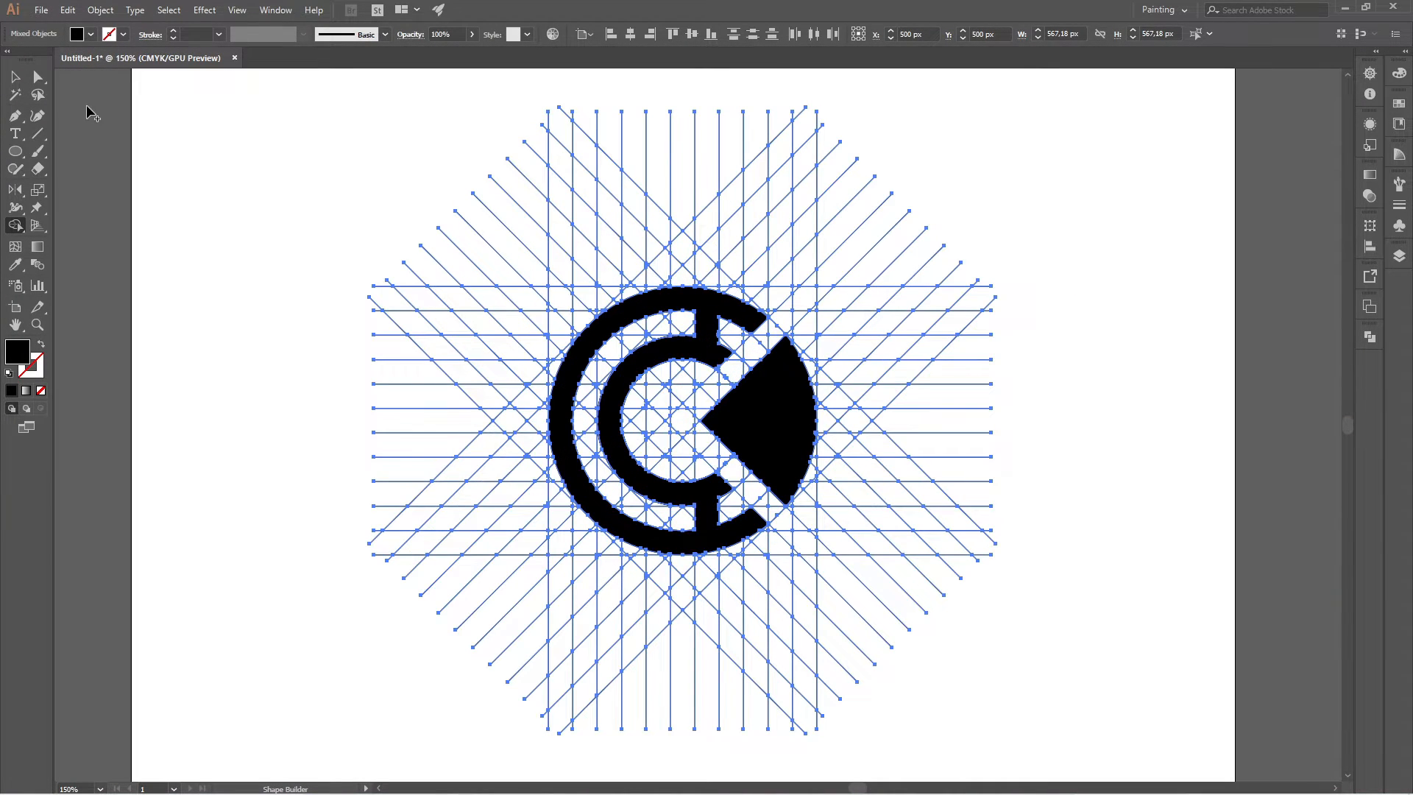
# Deselect the artwork, and select the joined circular bands and the wedge in turn to check that each is a separate object.
pyautogui.click(17, 77)
pyautogui.click(287, 95)
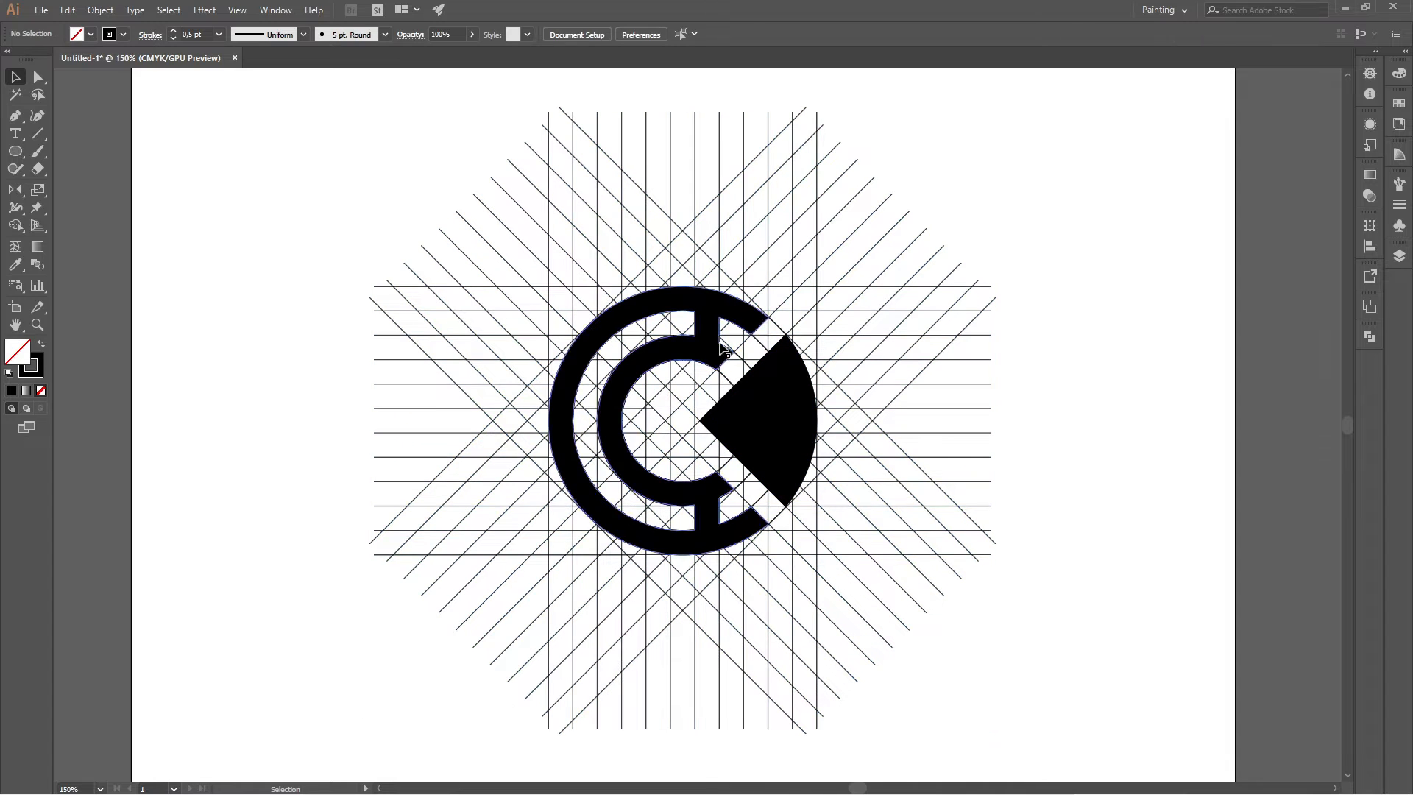
pyautogui.click(764, 324)
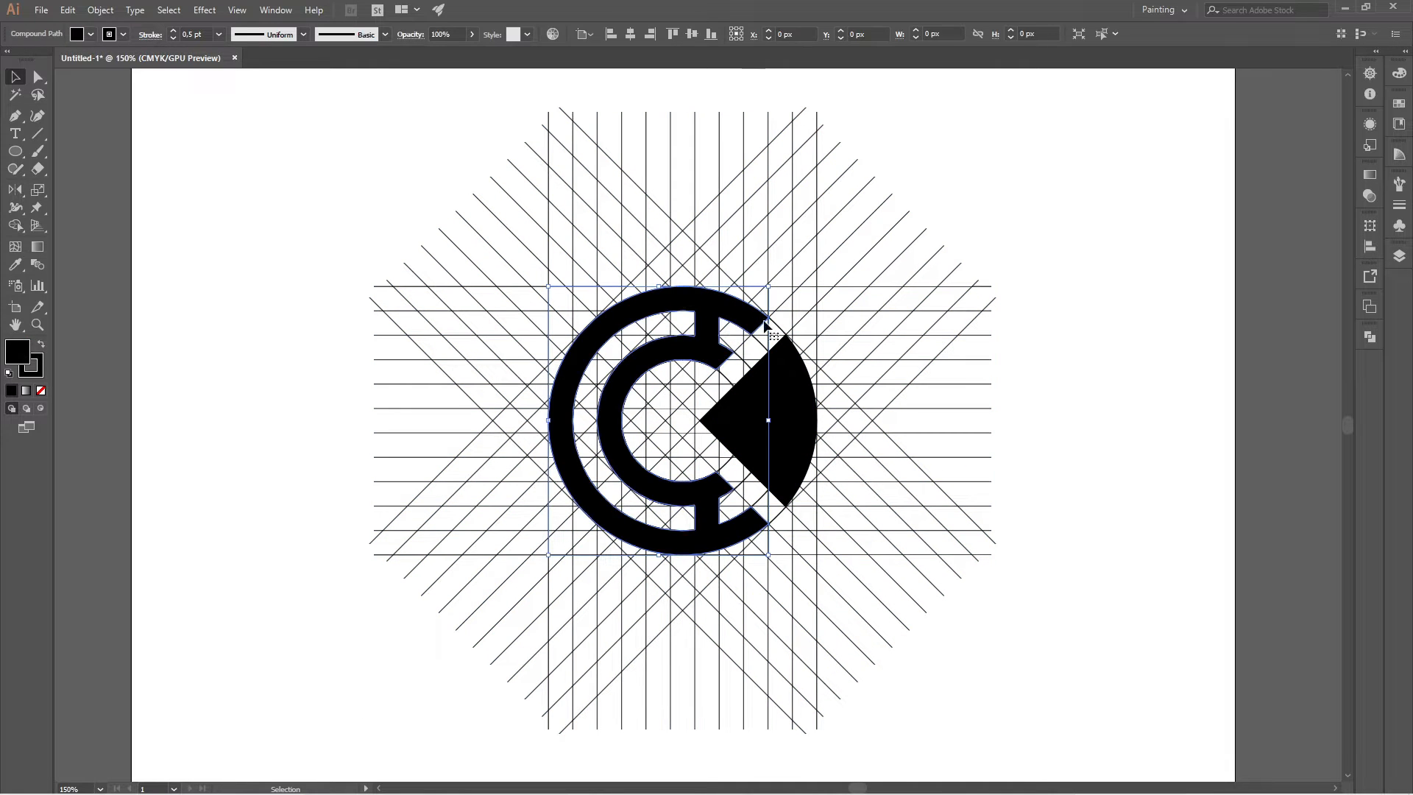
pyautogui.click(1073, 343)
pyautogui.click(798, 393)
pyautogui.click(1074, 383)
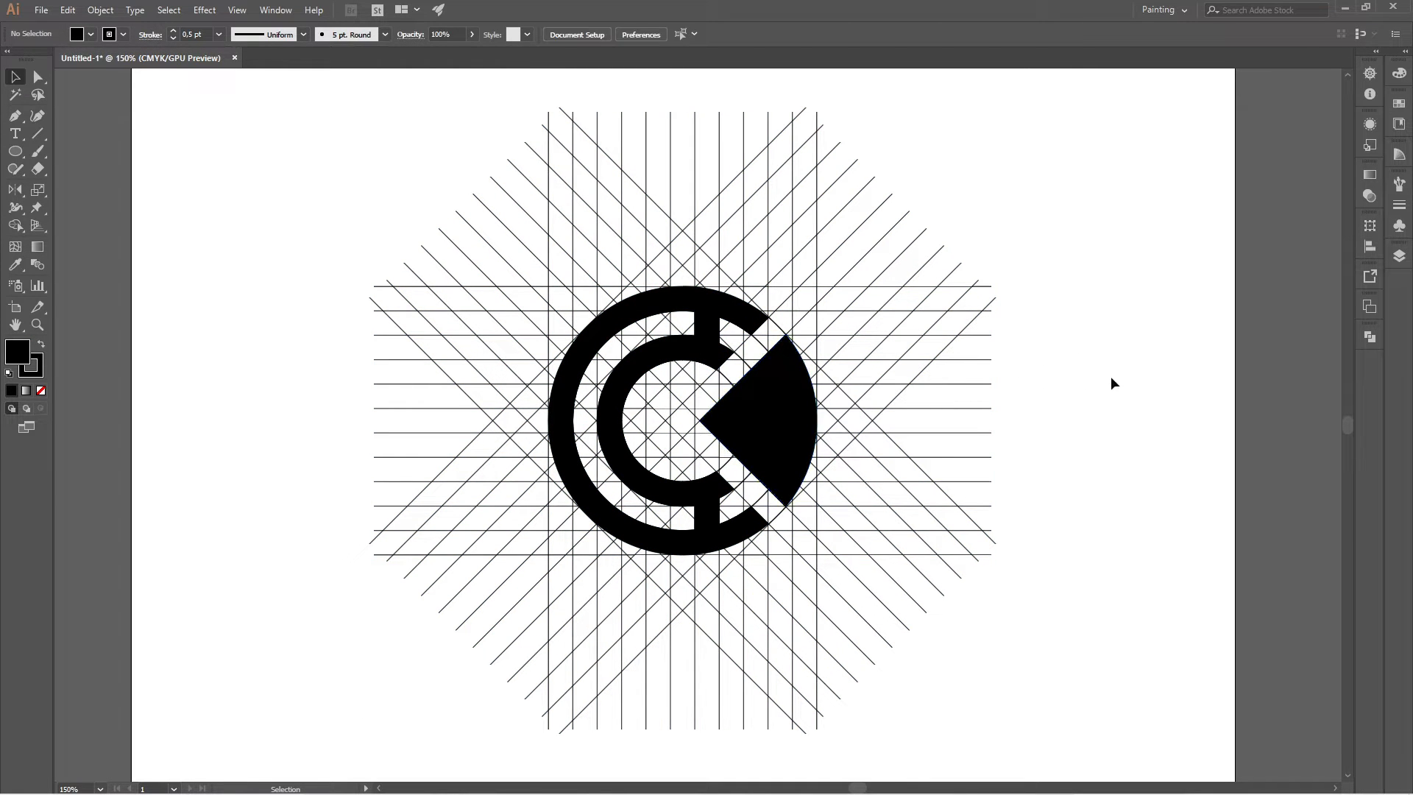
# Select the wedge and the joined circular bands together and cut them to the clipboard.
pyautogui.keyDown('shift'); pyautogui.click(804, 395); pyautogui.keyUp('shift')
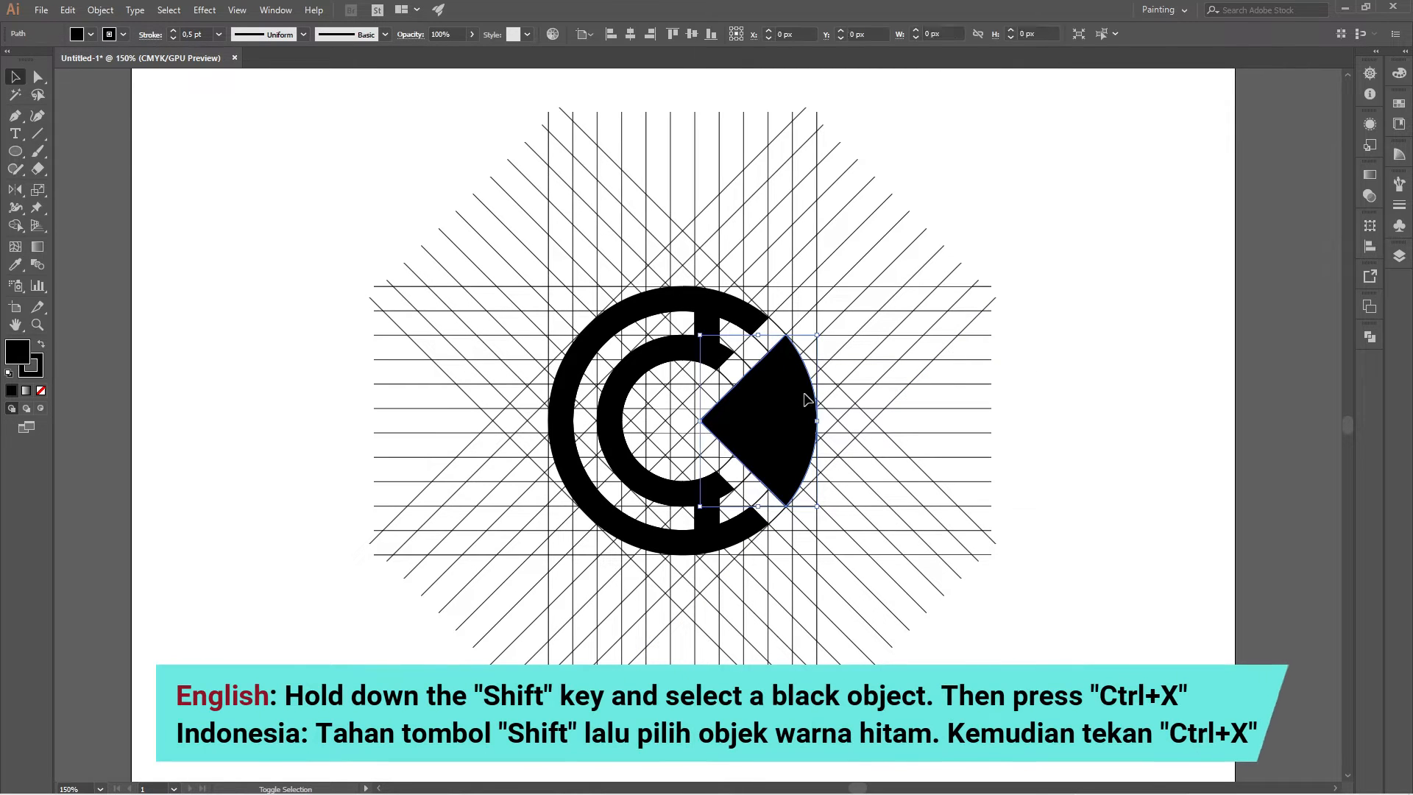
pyautogui.keyDown('shift'); pyautogui.click(762, 323); pyautogui.keyUp('shift')
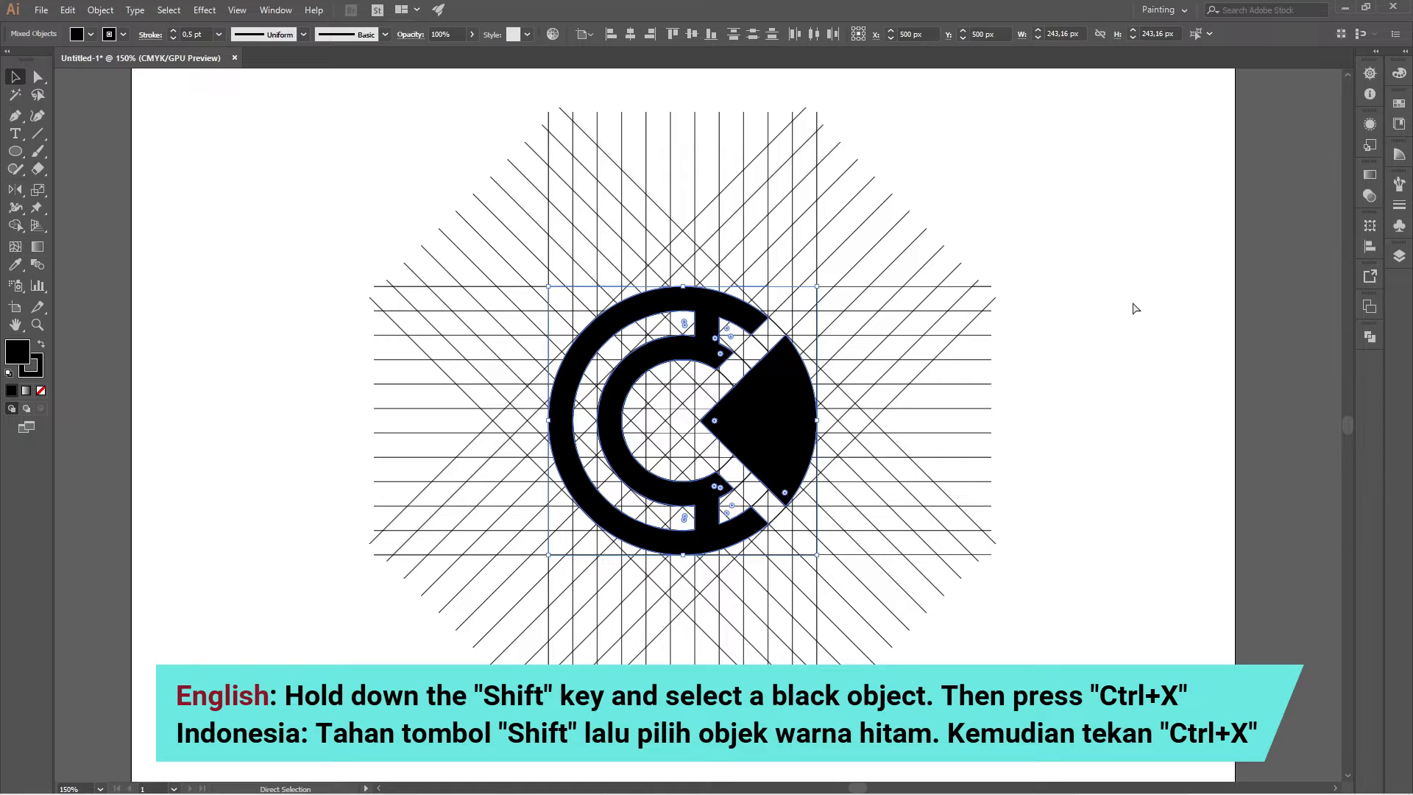
pyautogui.hotkey('ctrl', 'x')
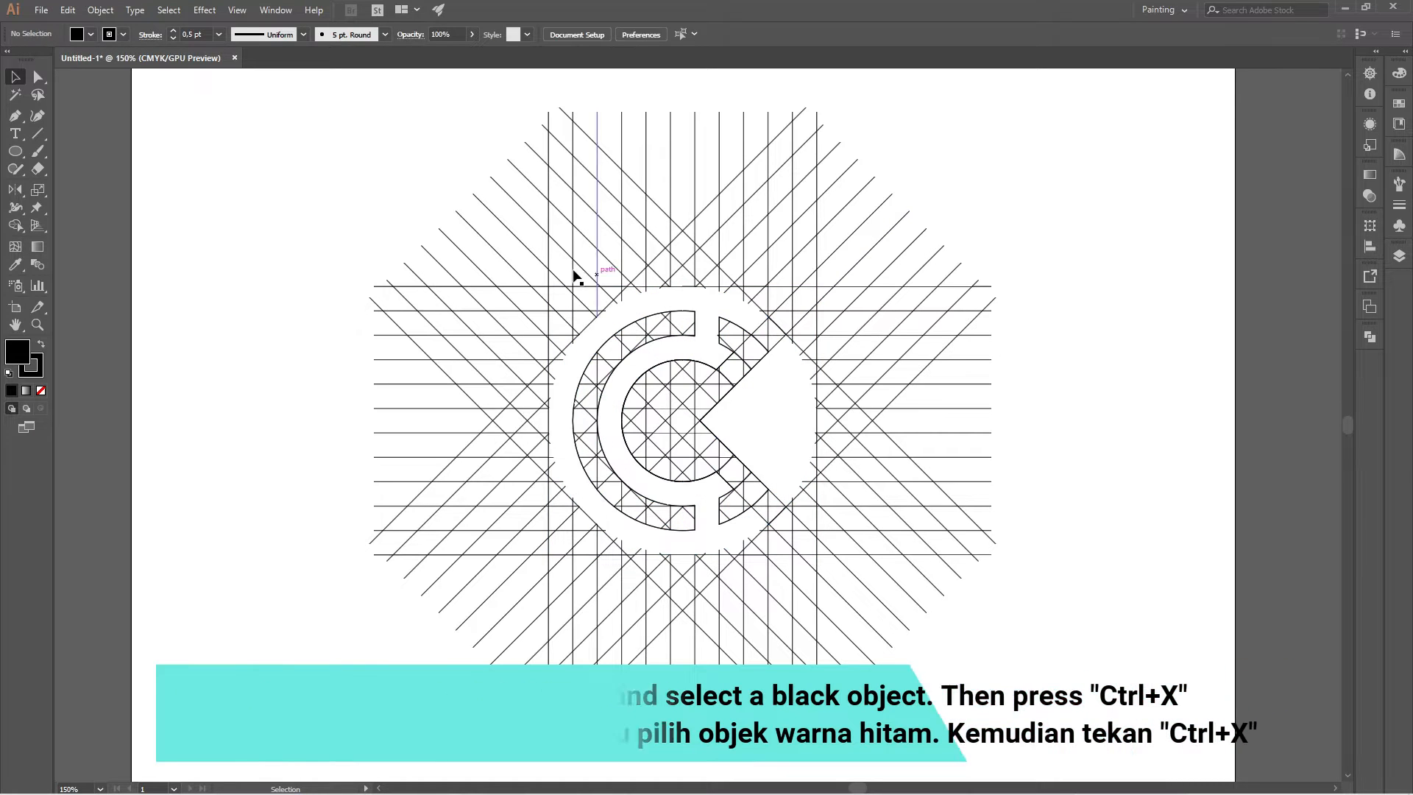
# Delete the entire remaining construction grid and paste the cut logo shapes in front at their original position.
pyautogui.moveTo(331, 202); pyautogui.dragTo(975, 581)
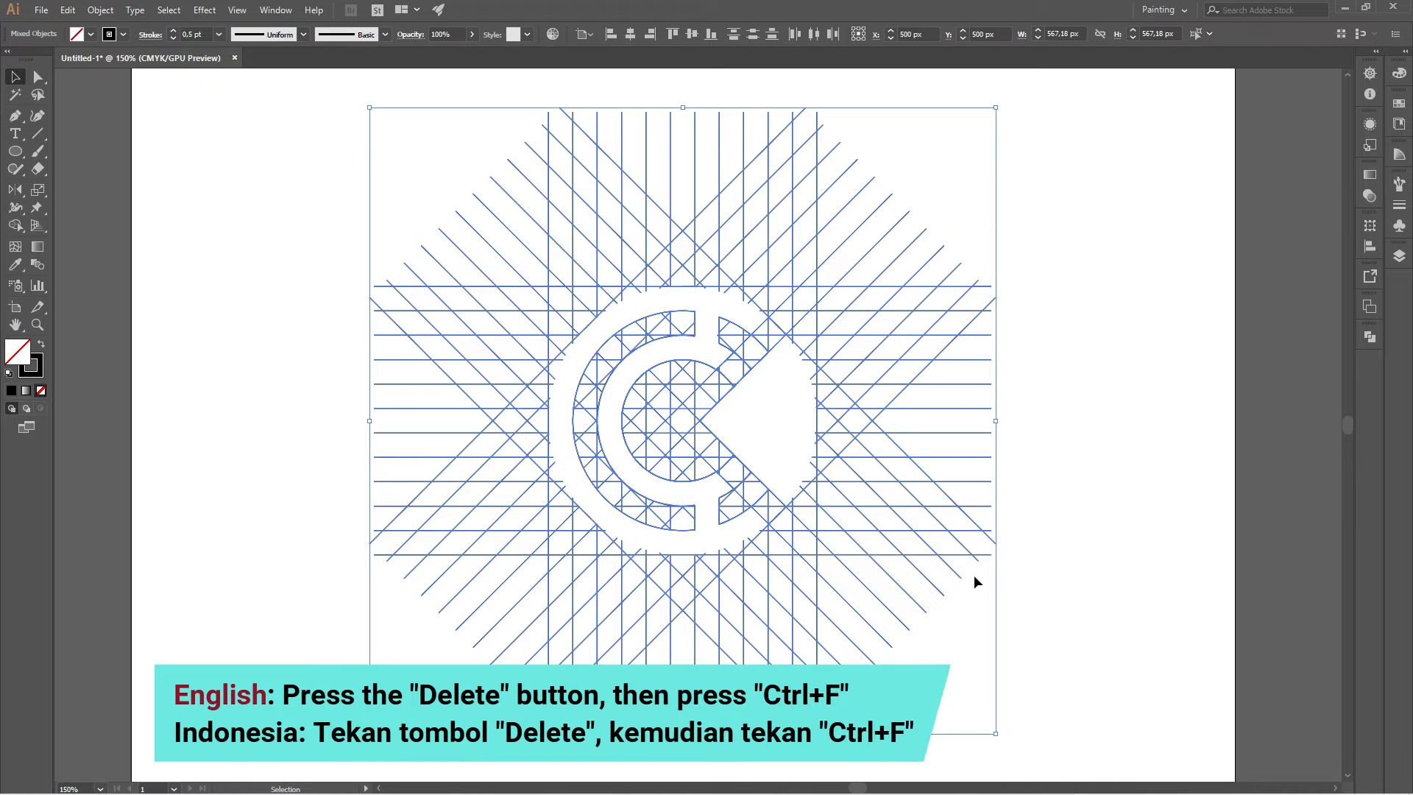
pyautogui.press('Delete')
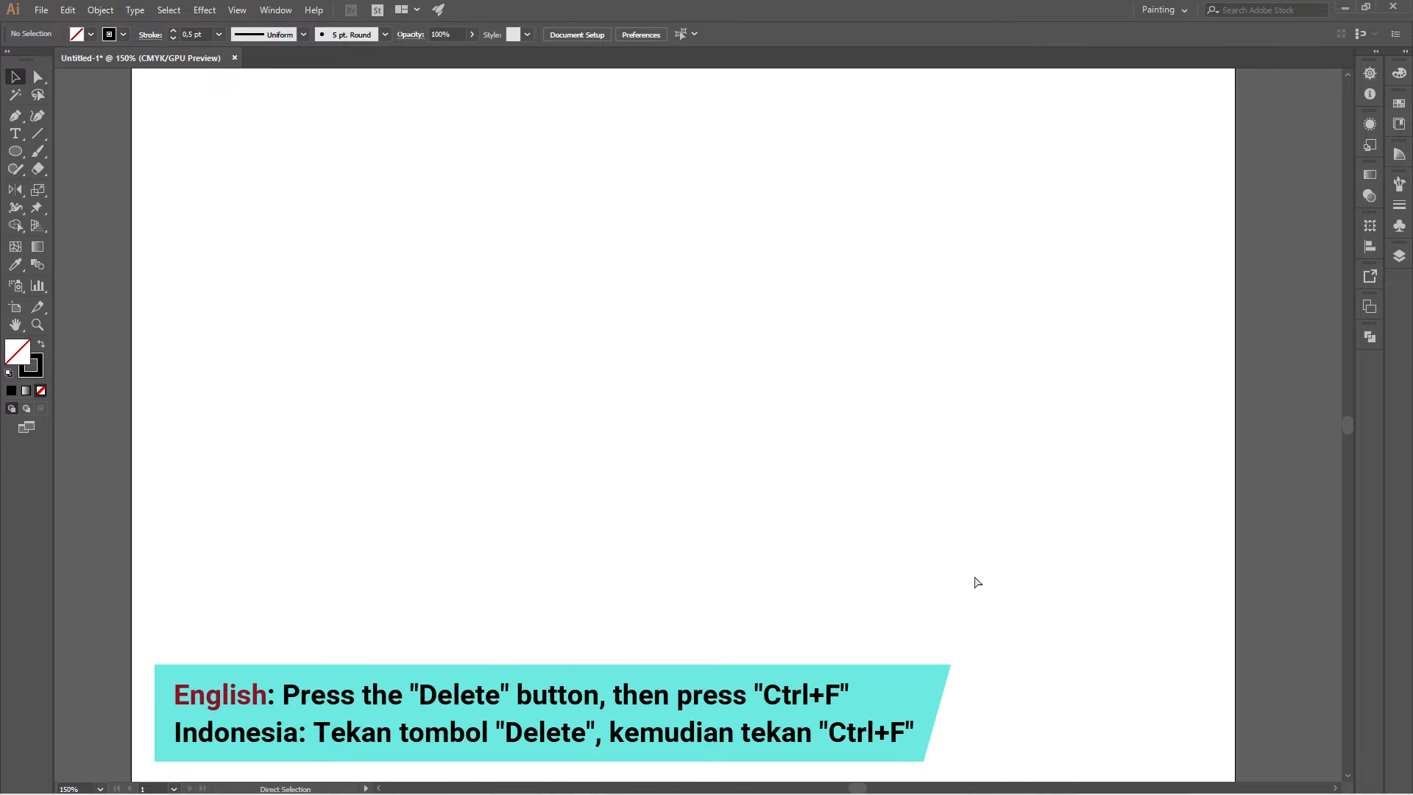
pyautogui.hotkey('ctrl', 'f')
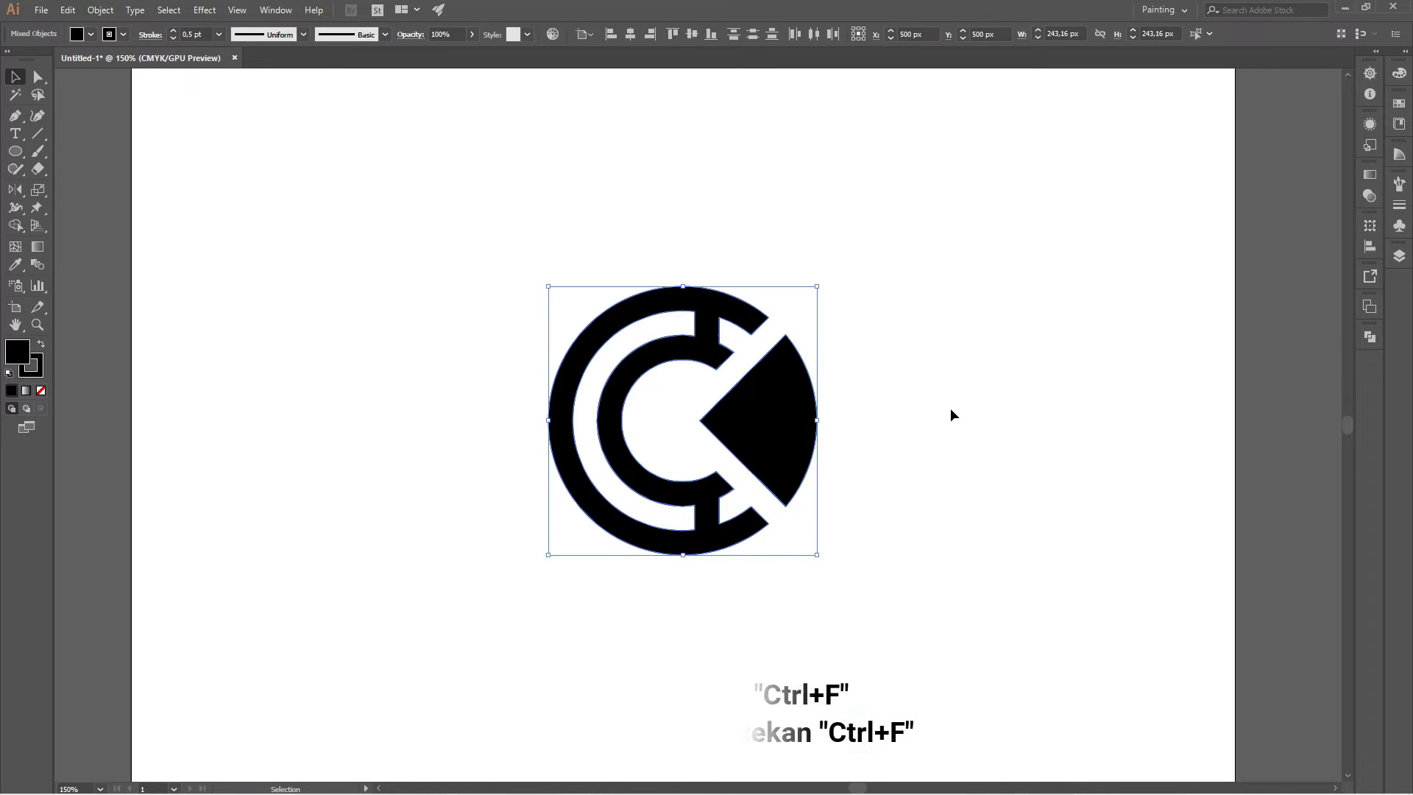
pyautogui.click(973, 410)
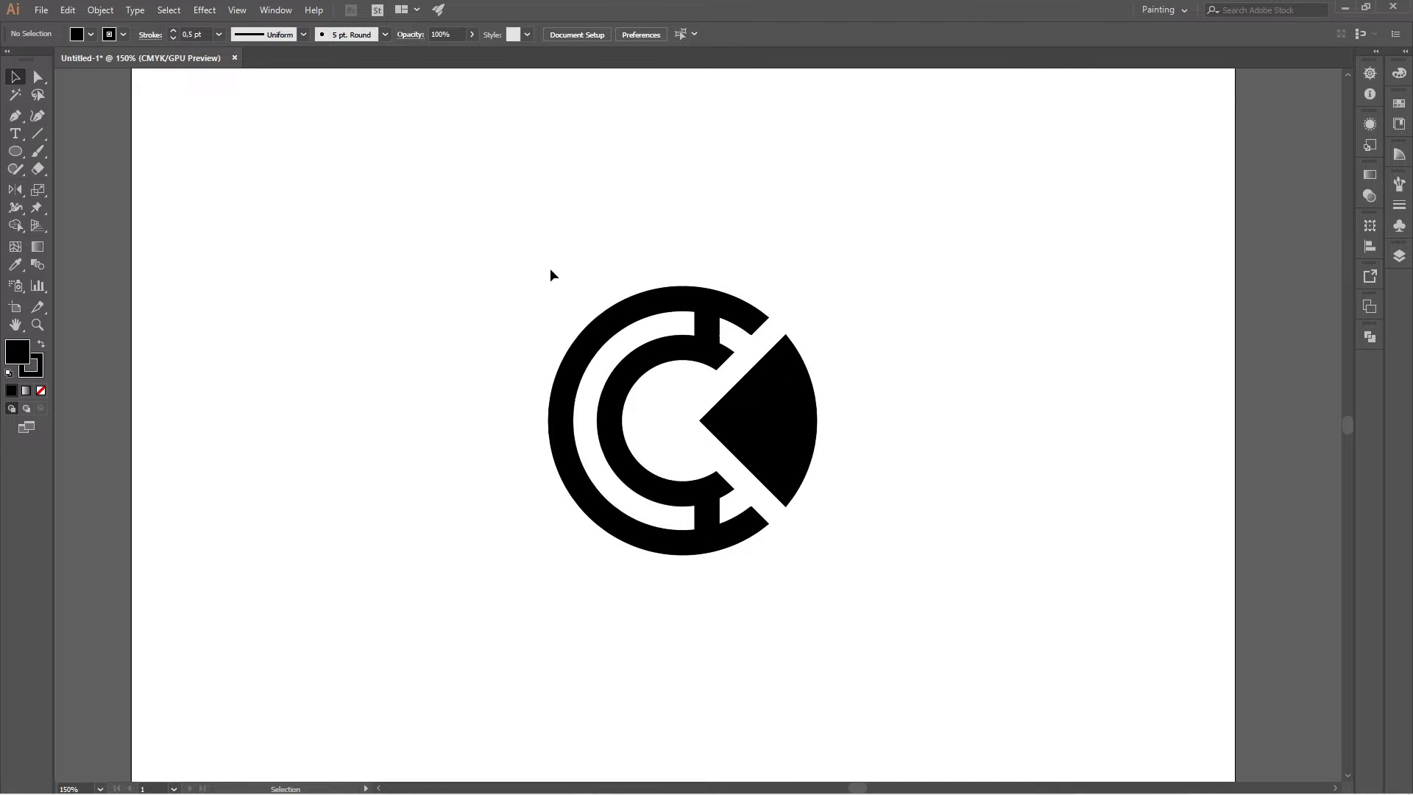
# Select both logo shapes and set their stroke weight to 4 pt.
pyautogui.moveTo(580, 338); pyautogui.dragTo(937, 607)
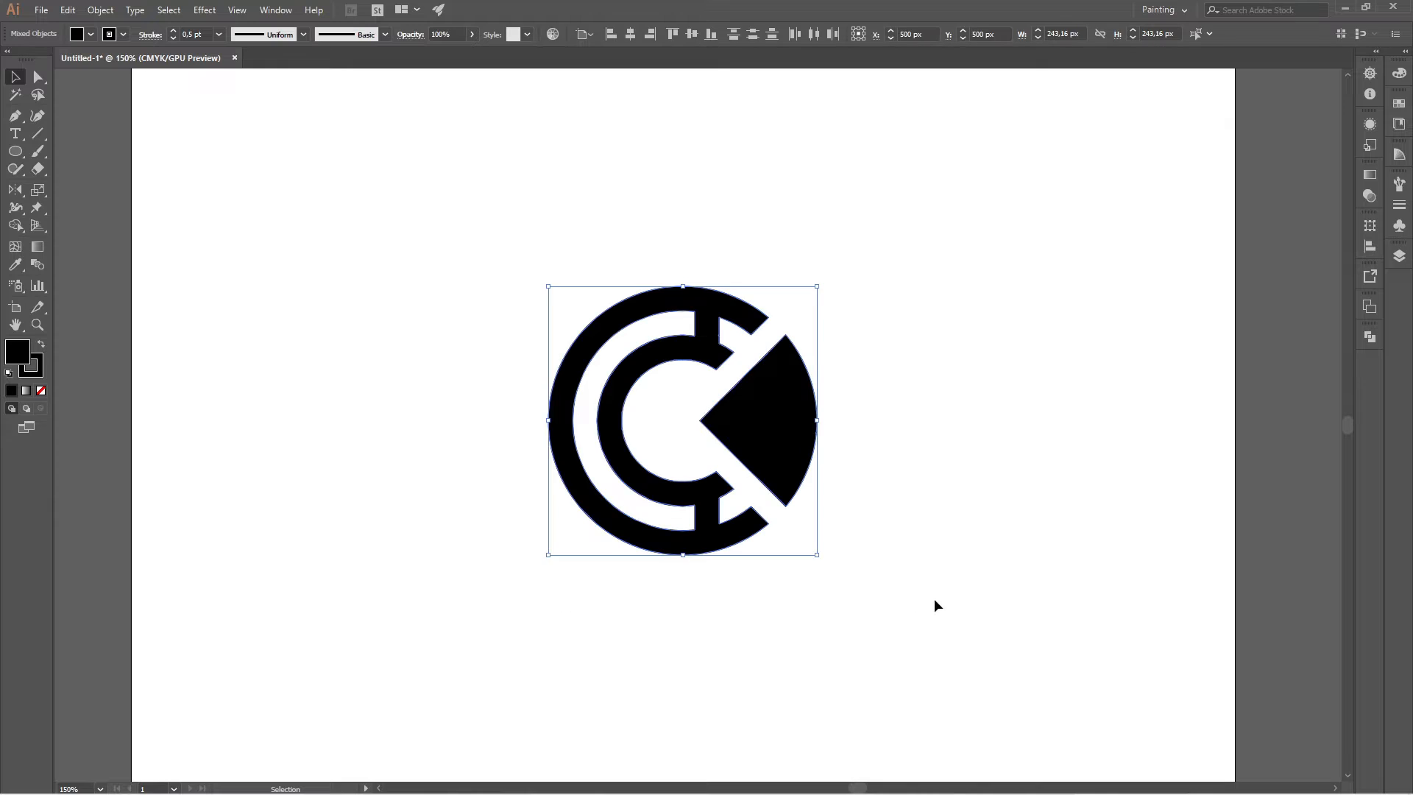
pyautogui.click(218, 35)
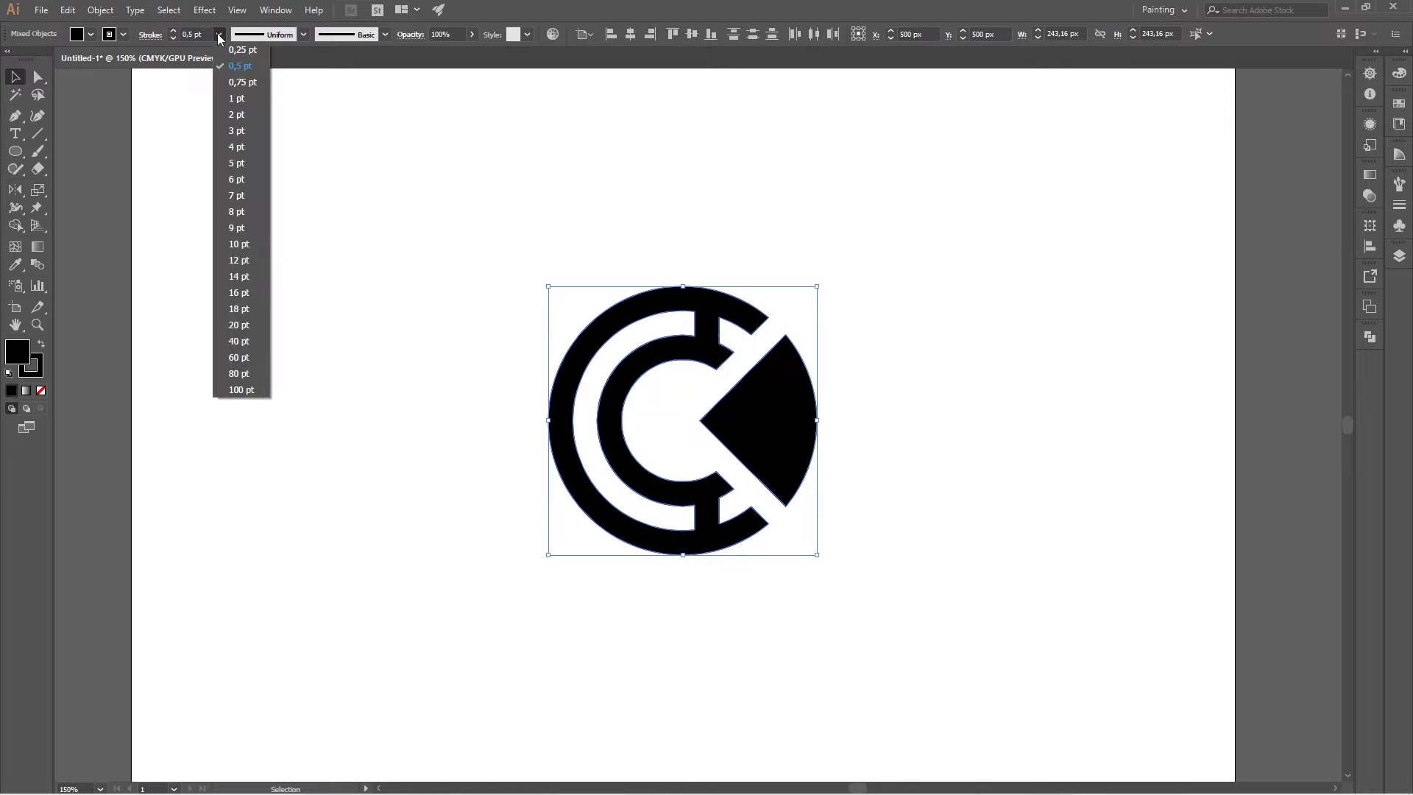
pyautogui.click(242, 148)
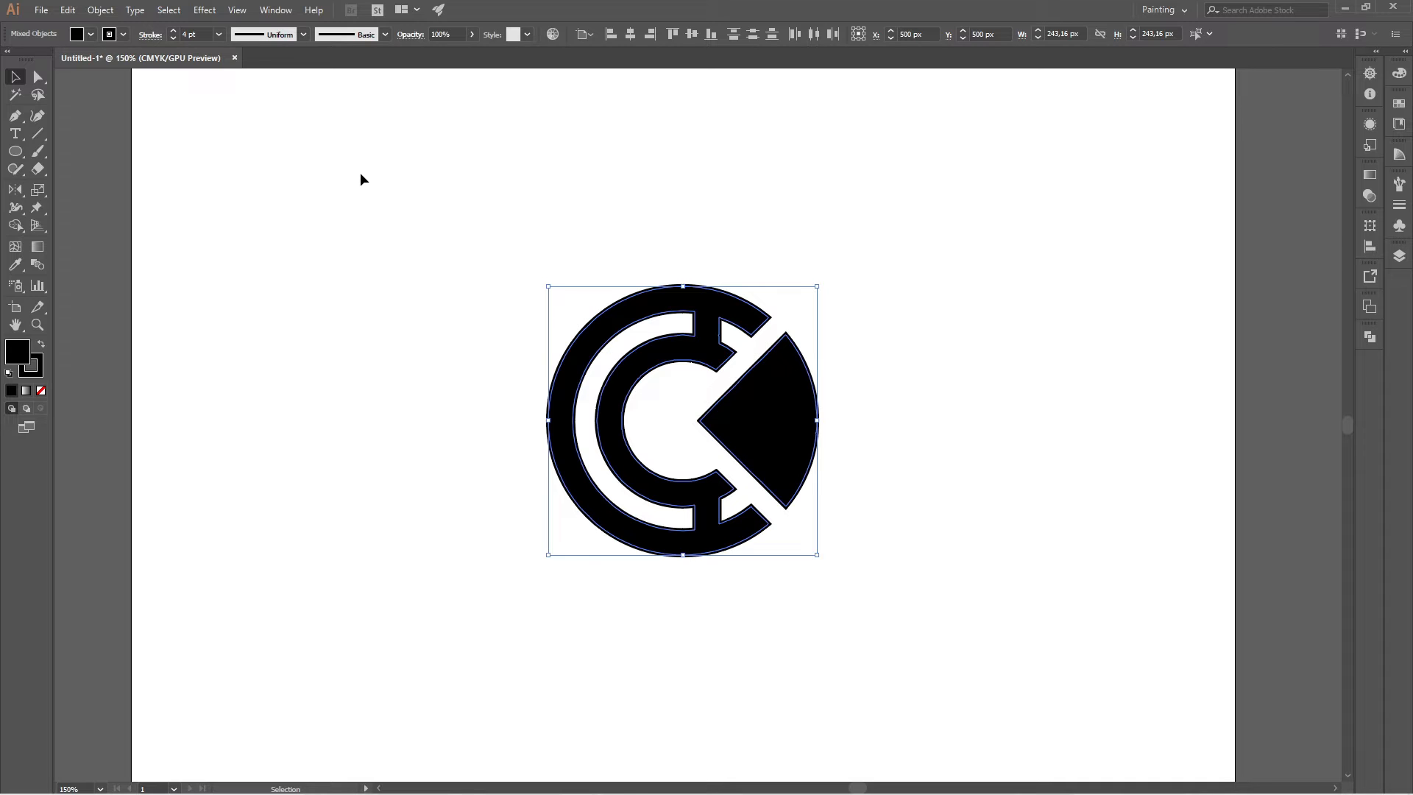
# Expand the fill and stroke of both logo shapes into plain outlines and deselect the artwork.
pyautogui.click(100, 11)
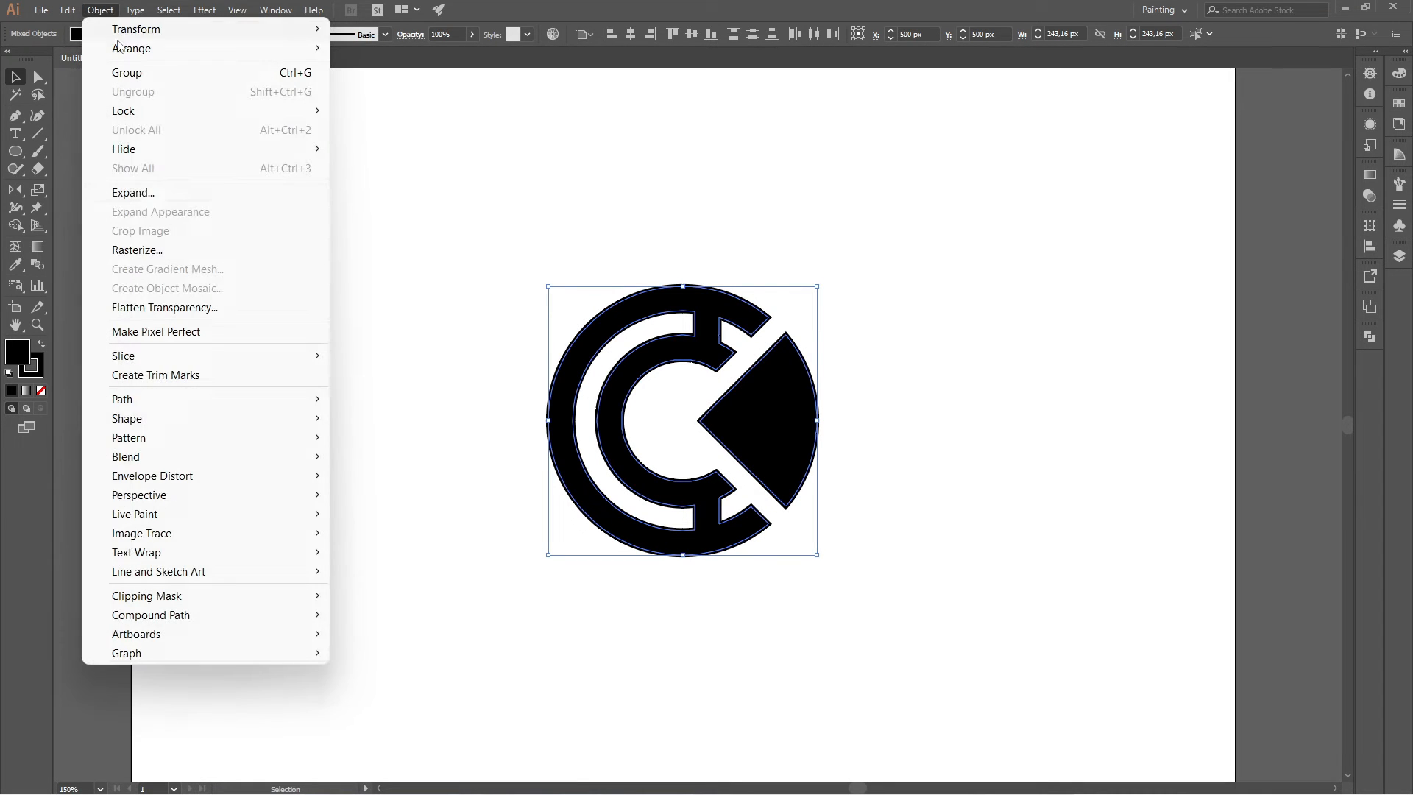
pyautogui.click(195, 193)
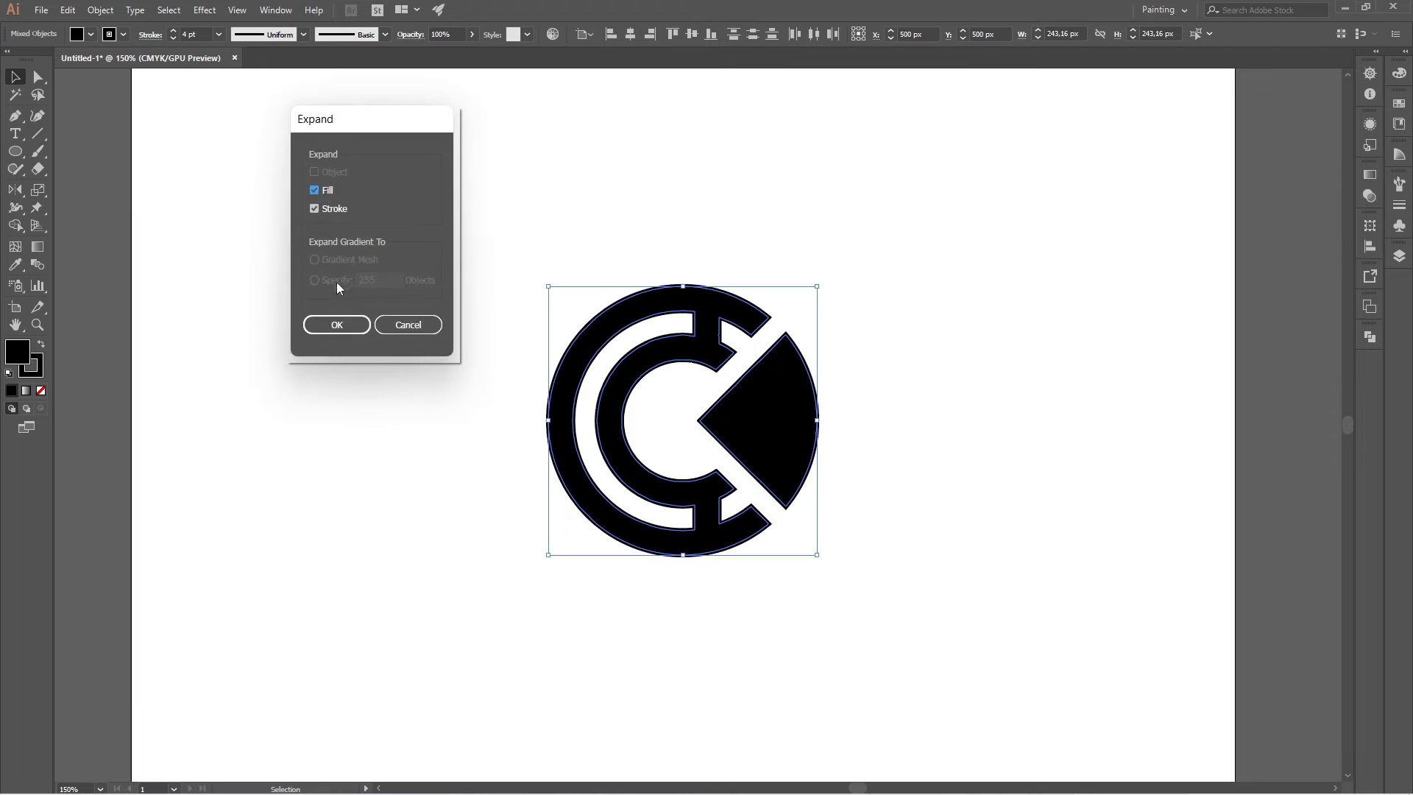
pyautogui.click(335, 325)
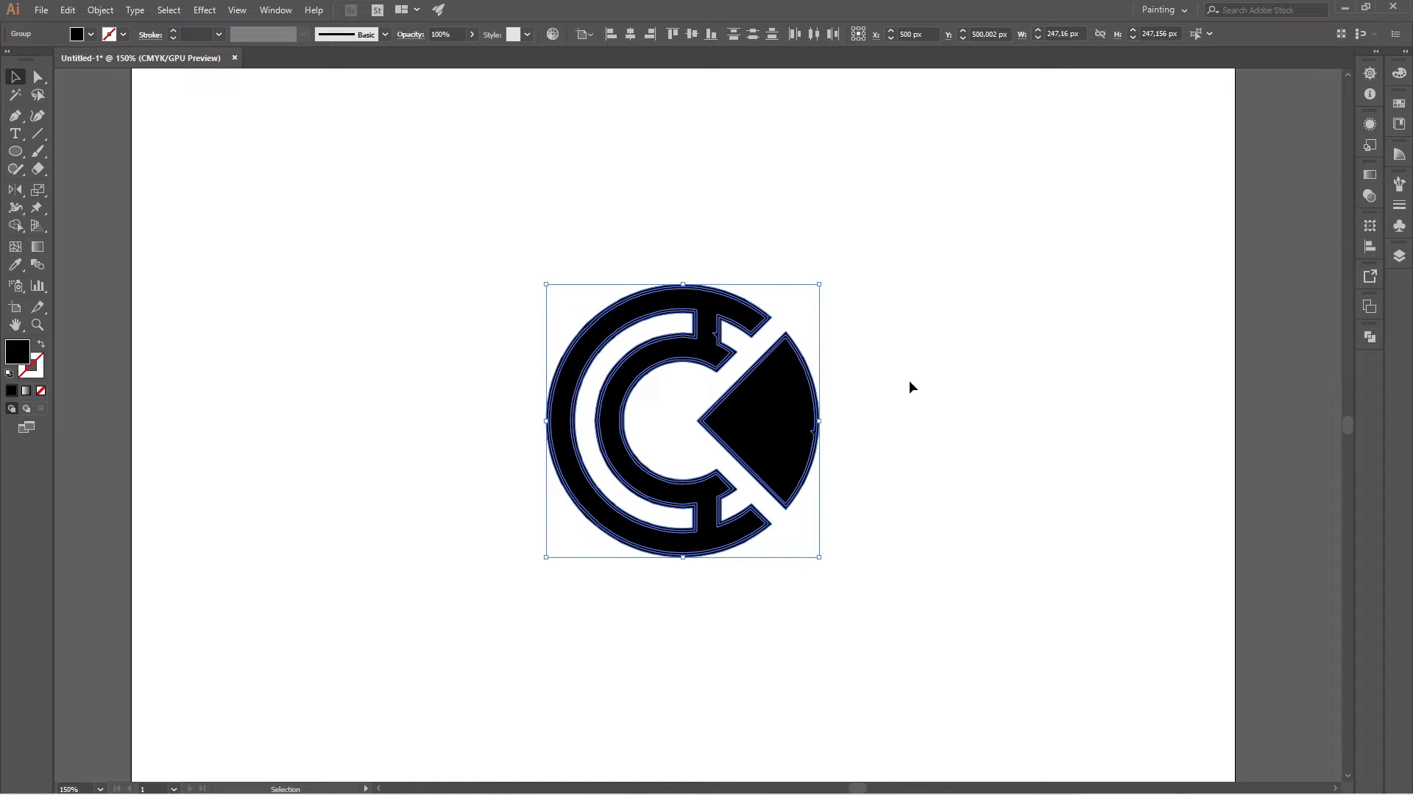
pyautogui.click(1009, 349)
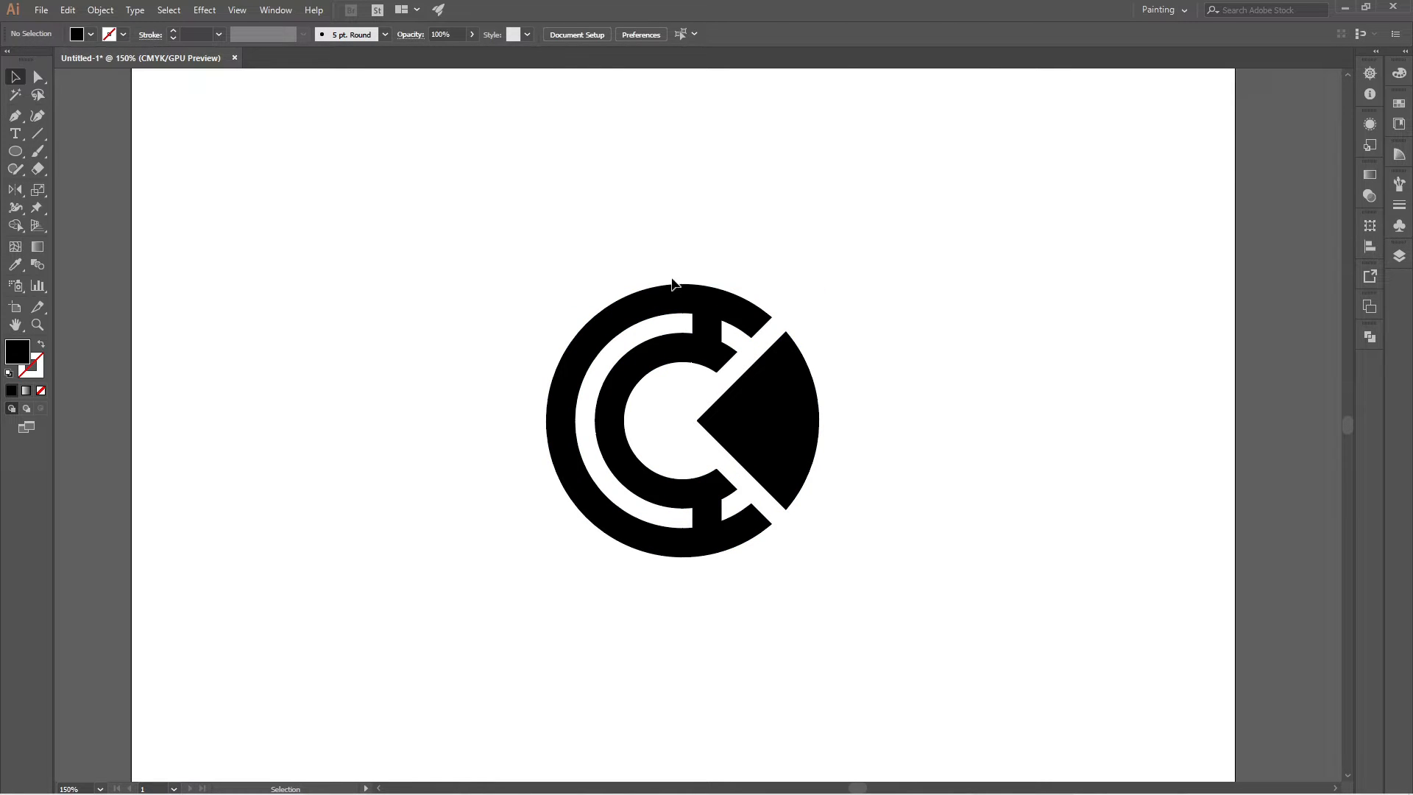
# Unite the expanded pieces of the joined circular bands into a single shape with Pathfinder.
pyautogui.moveTo(656, 253); pyautogui.dragTo(677, 387)
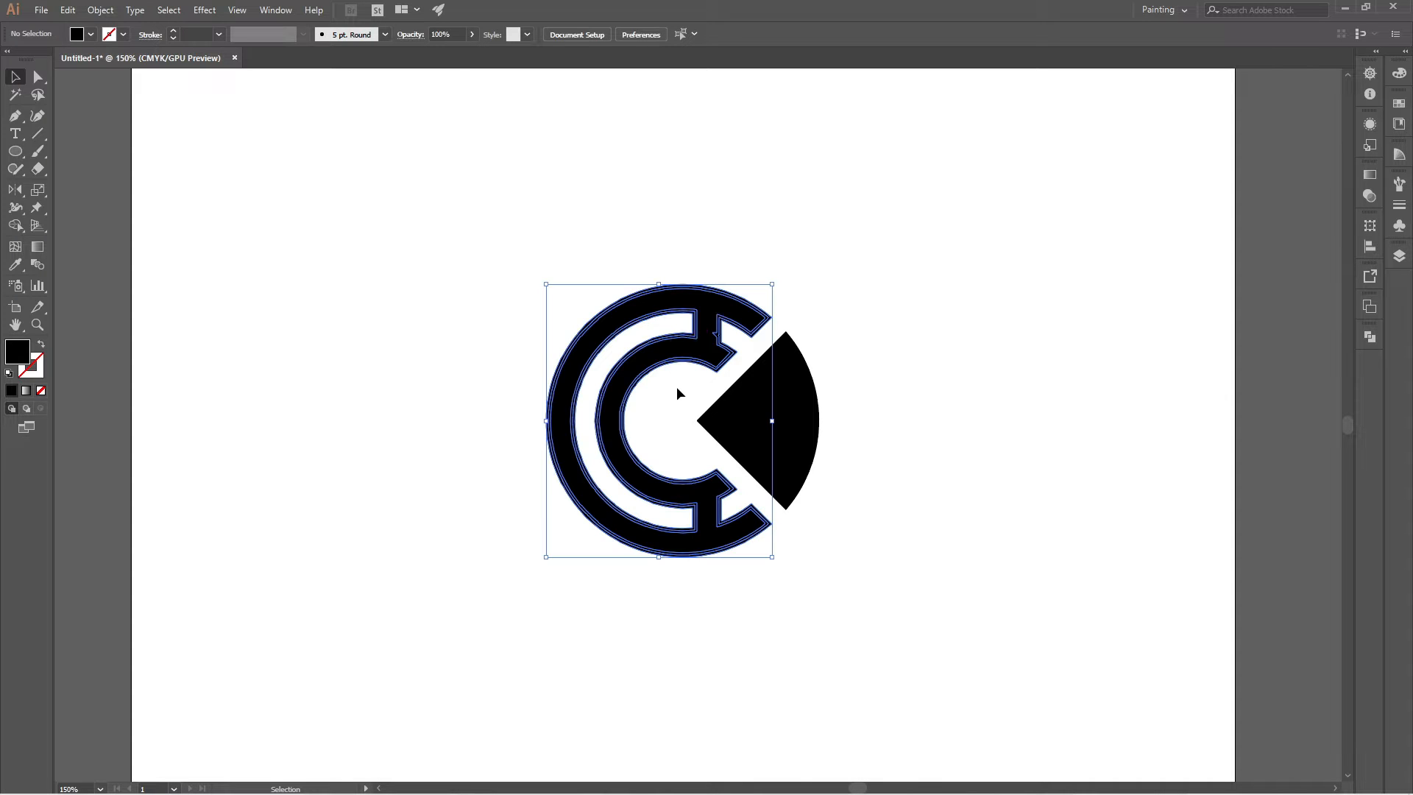
pyautogui.click(276, 10)
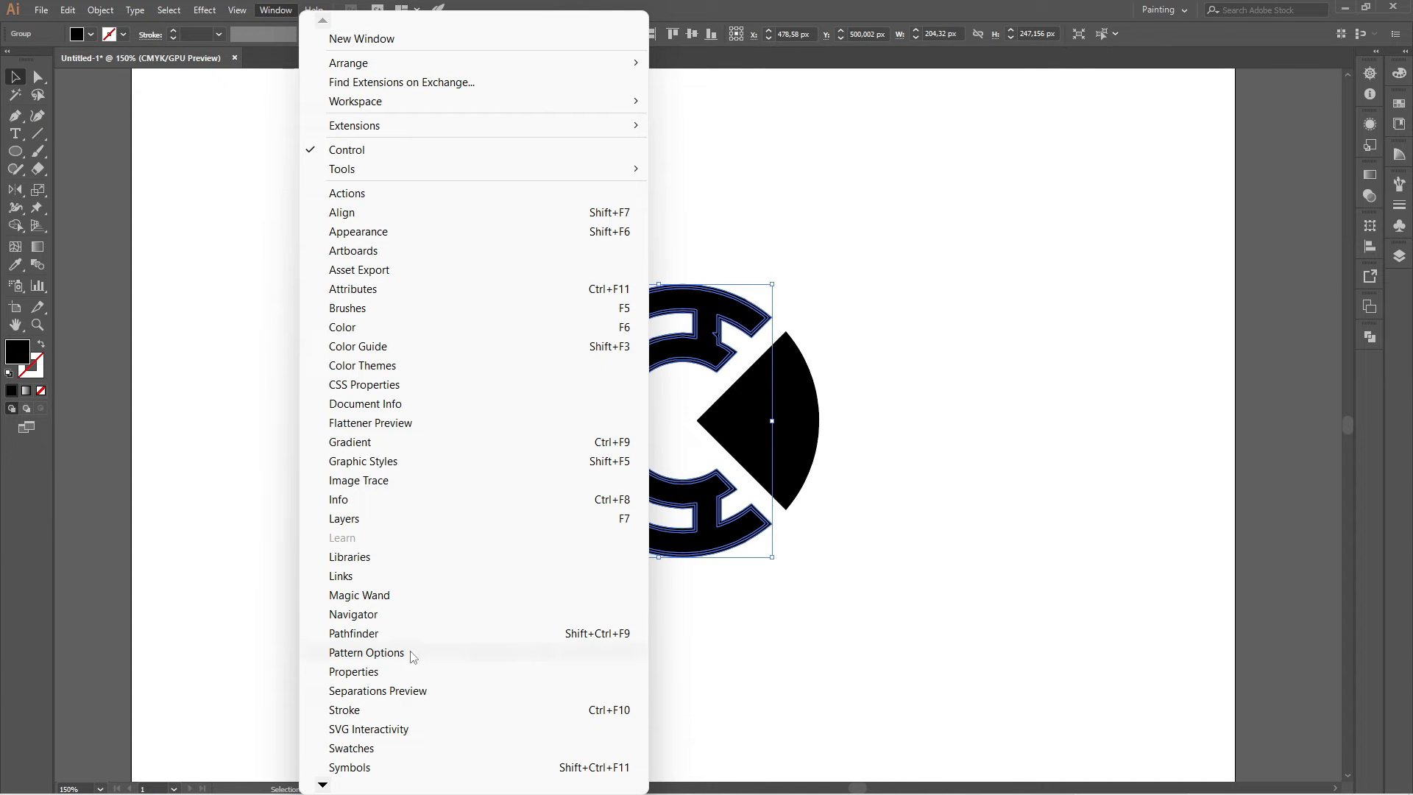
pyautogui.click(452, 634)
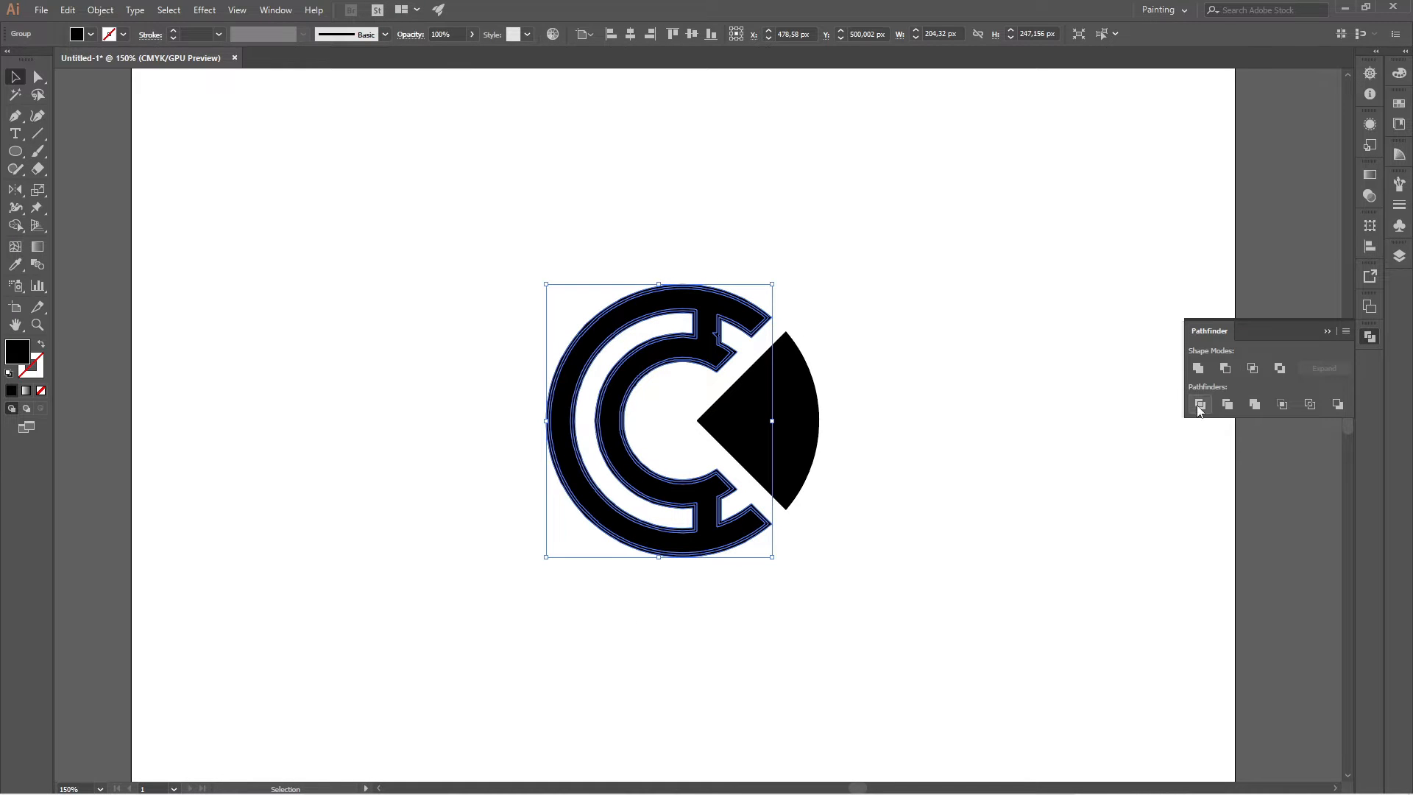
pyautogui.click(1197, 369)
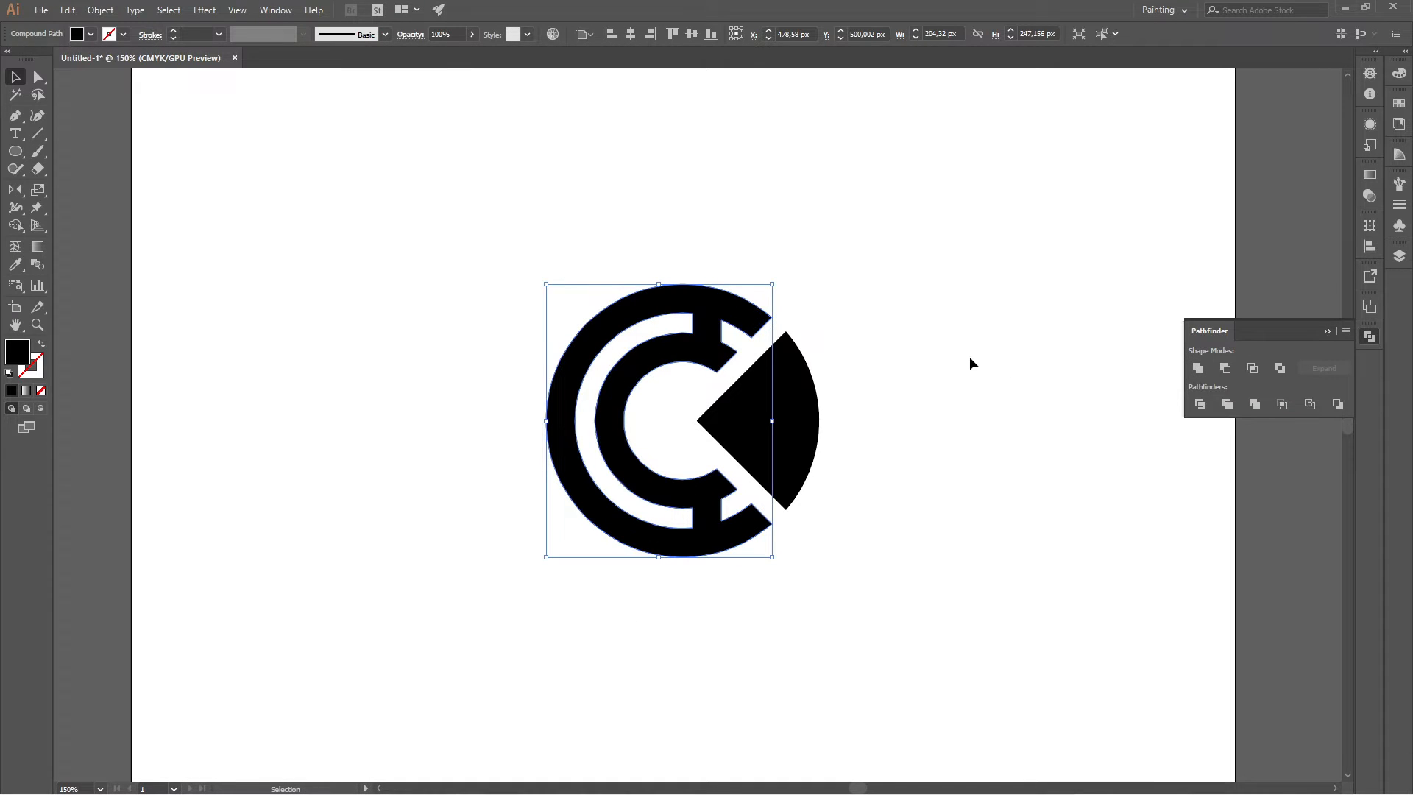
# Unite the expanded pieces of the wedge into a single path with Pathfinder and put the Pathfinder options away.
pyautogui.click(914, 356)
pyautogui.click(809, 372)
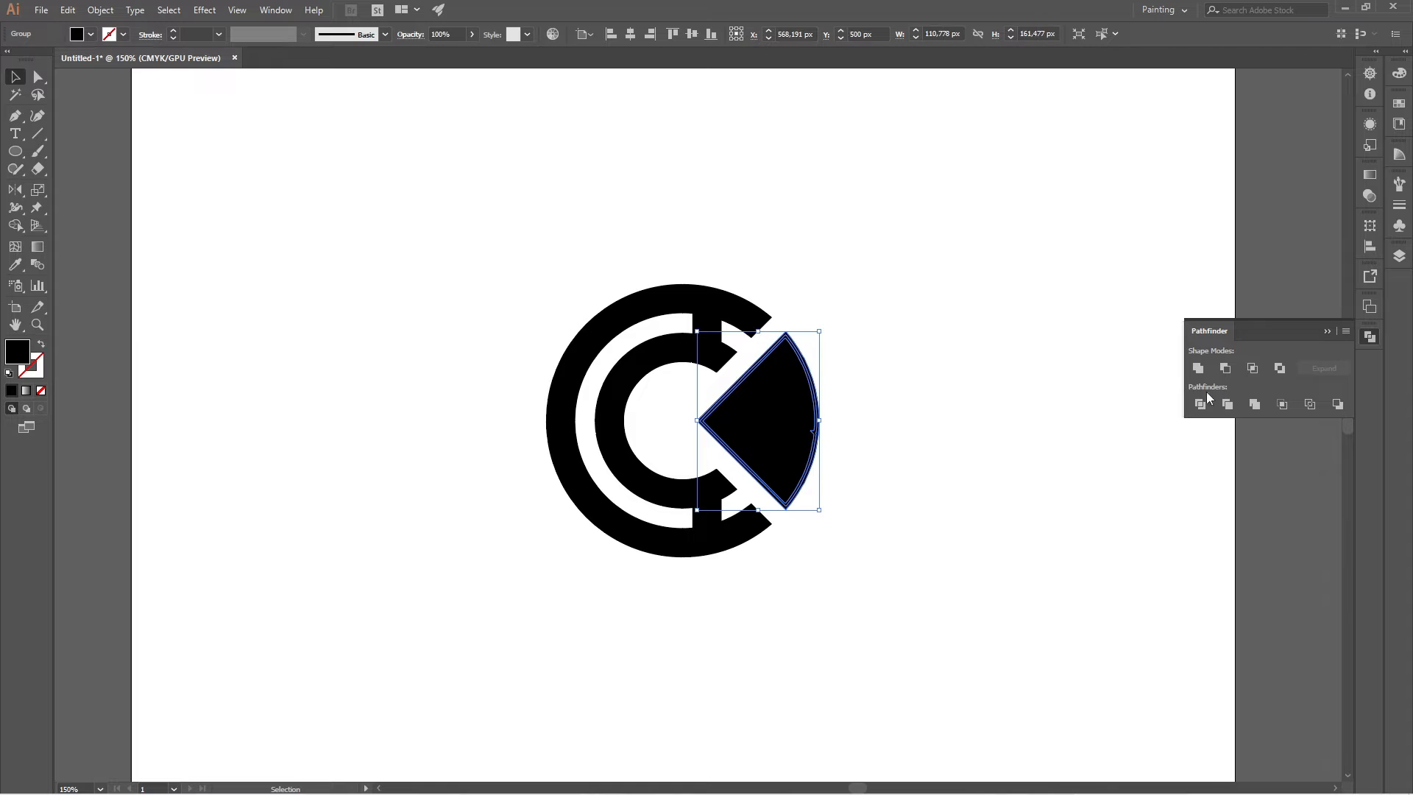
pyautogui.click(1200, 371)
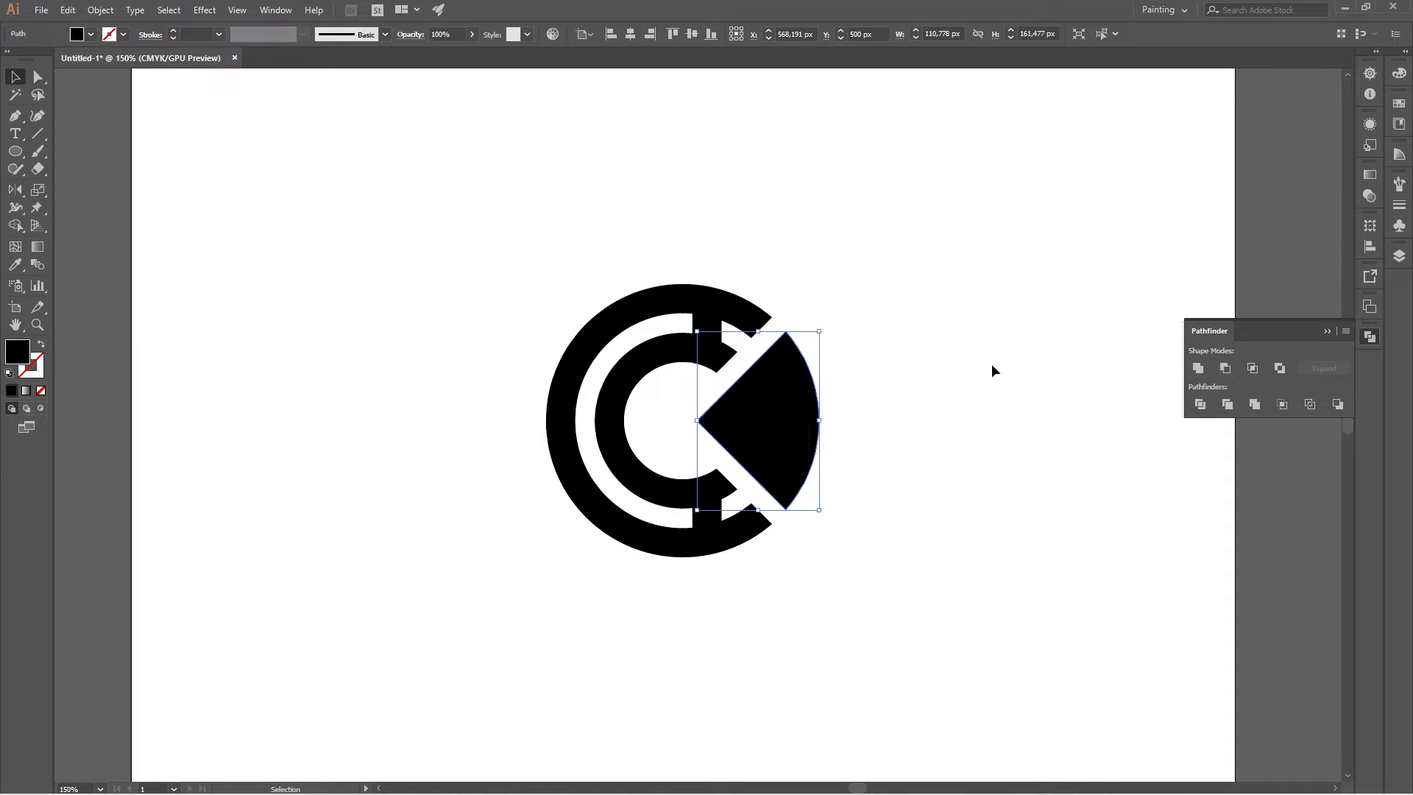
pyautogui.click(991, 363)
pyautogui.click(1324, 333)
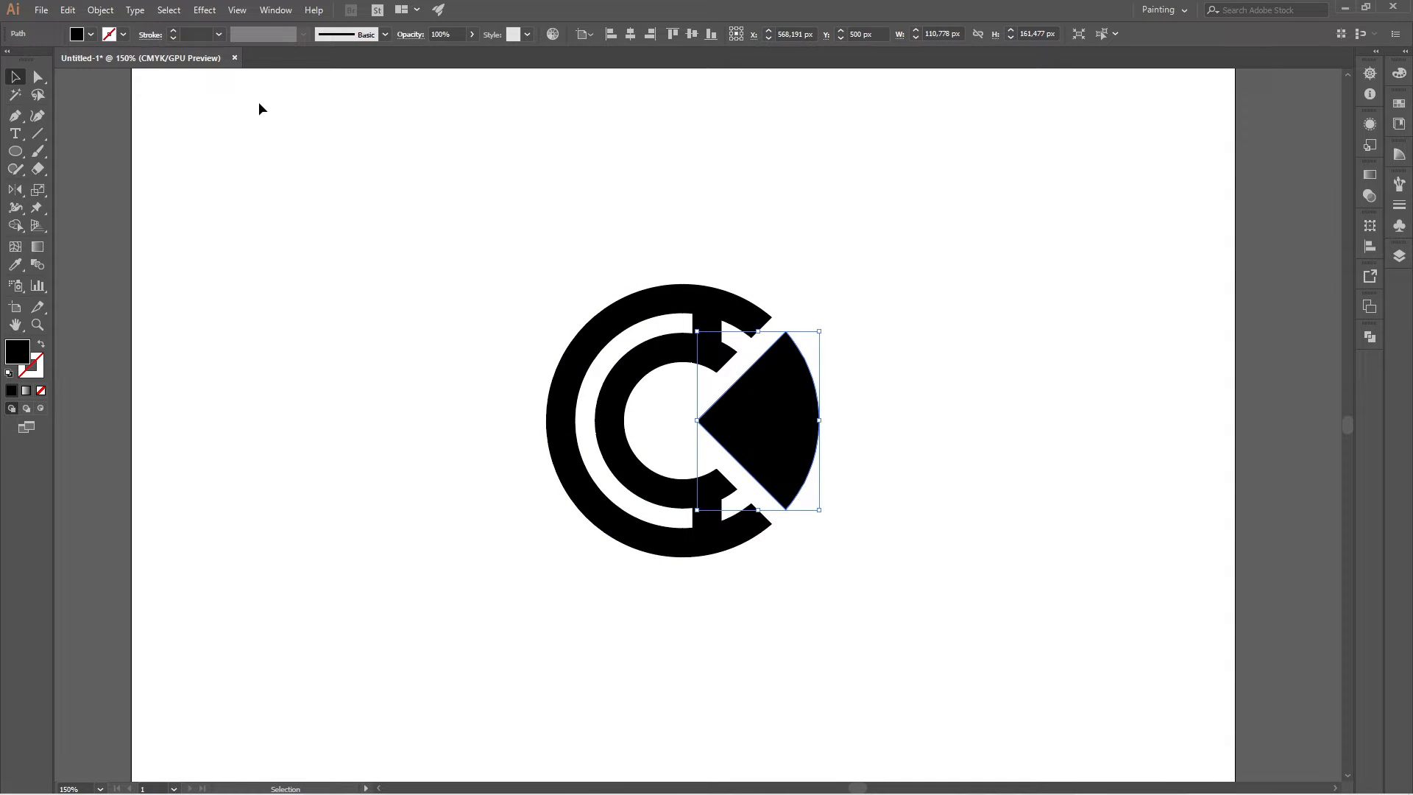
# Fill the wedge with the orange swatch, and select the joined circular bands.
pyautogui.click(91, 34)
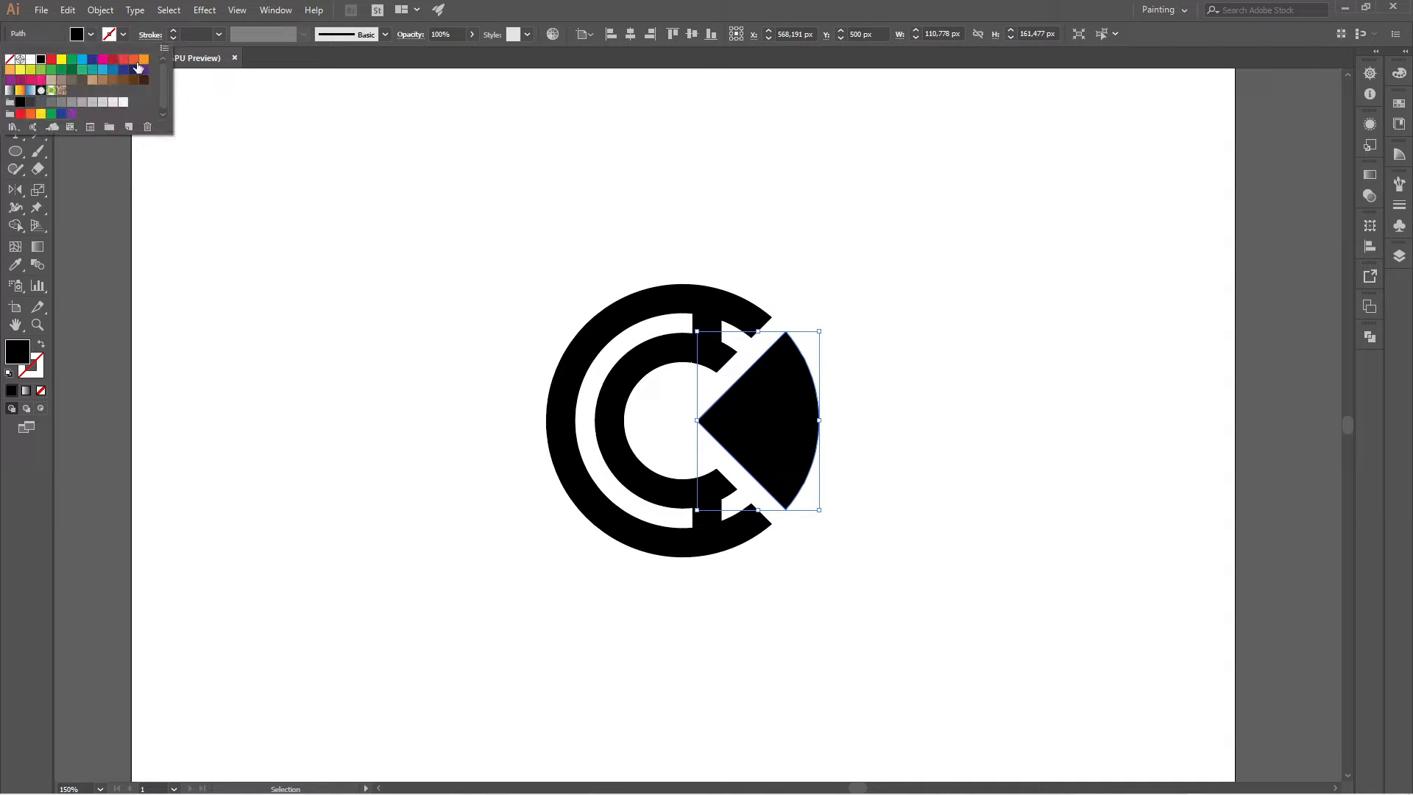
pyautogui.click(146, 66)
pyautogui.click(368, 250)
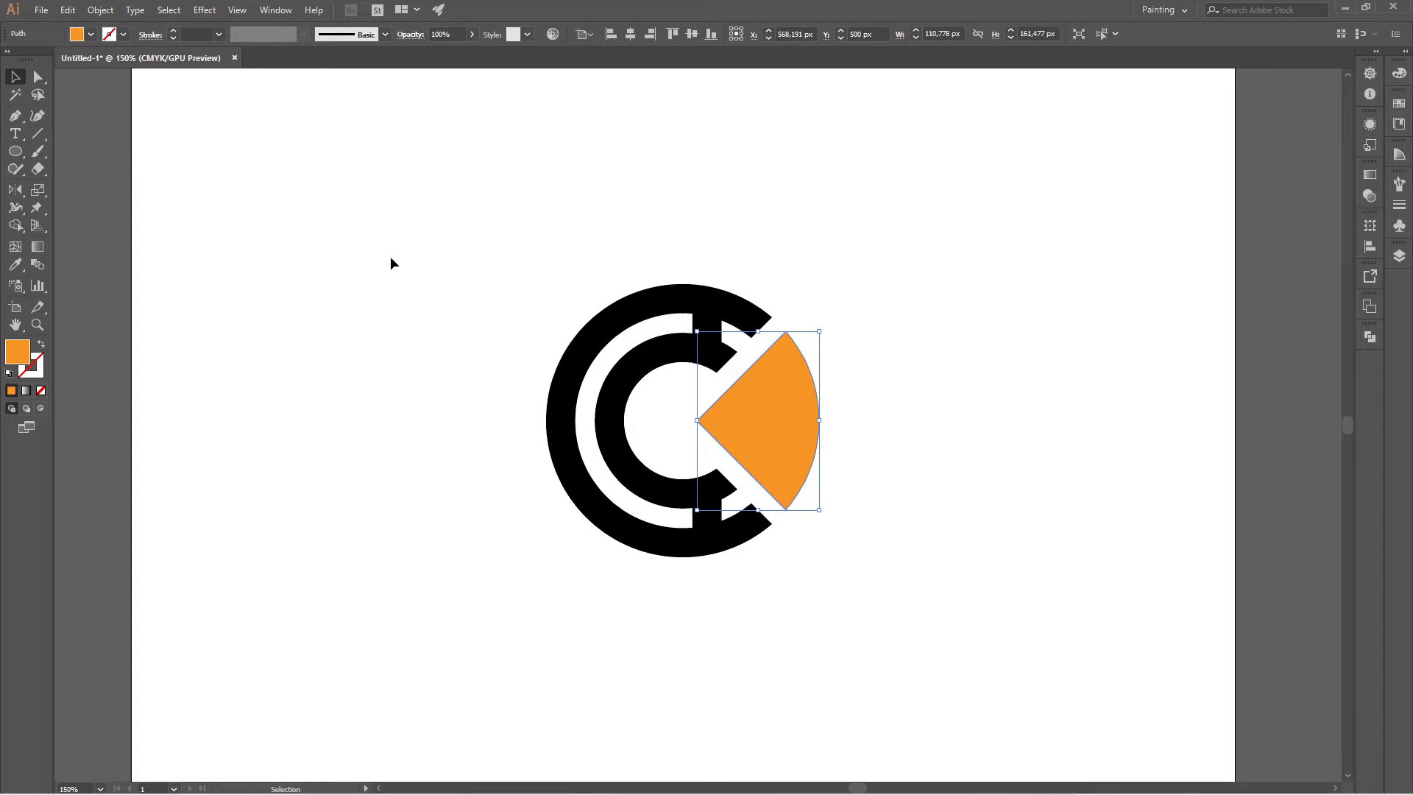
pyautogui.click(390, 256)
pyautogui.click(689, 301)
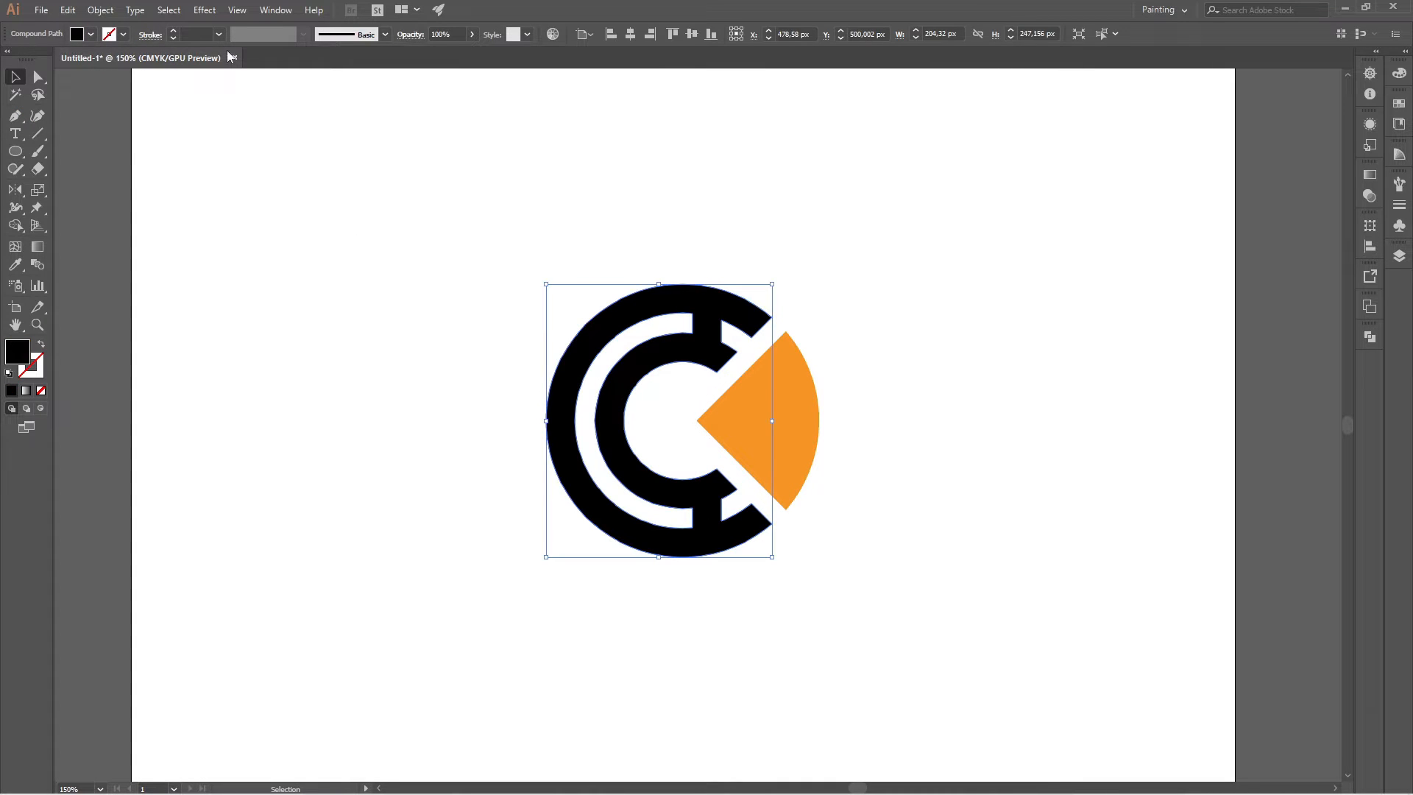
pyautogui.click(123, 35)
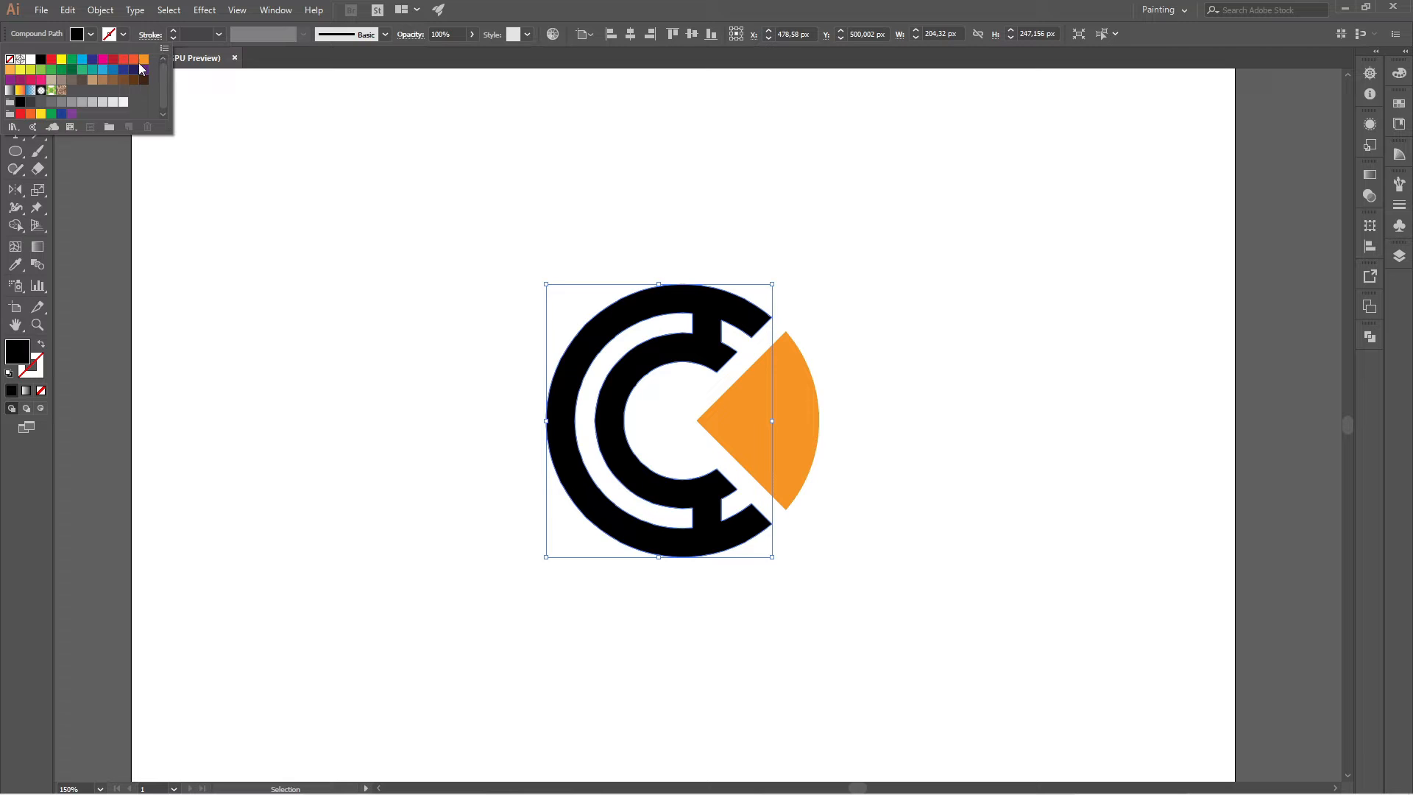
pyautogui.click(133, 61)
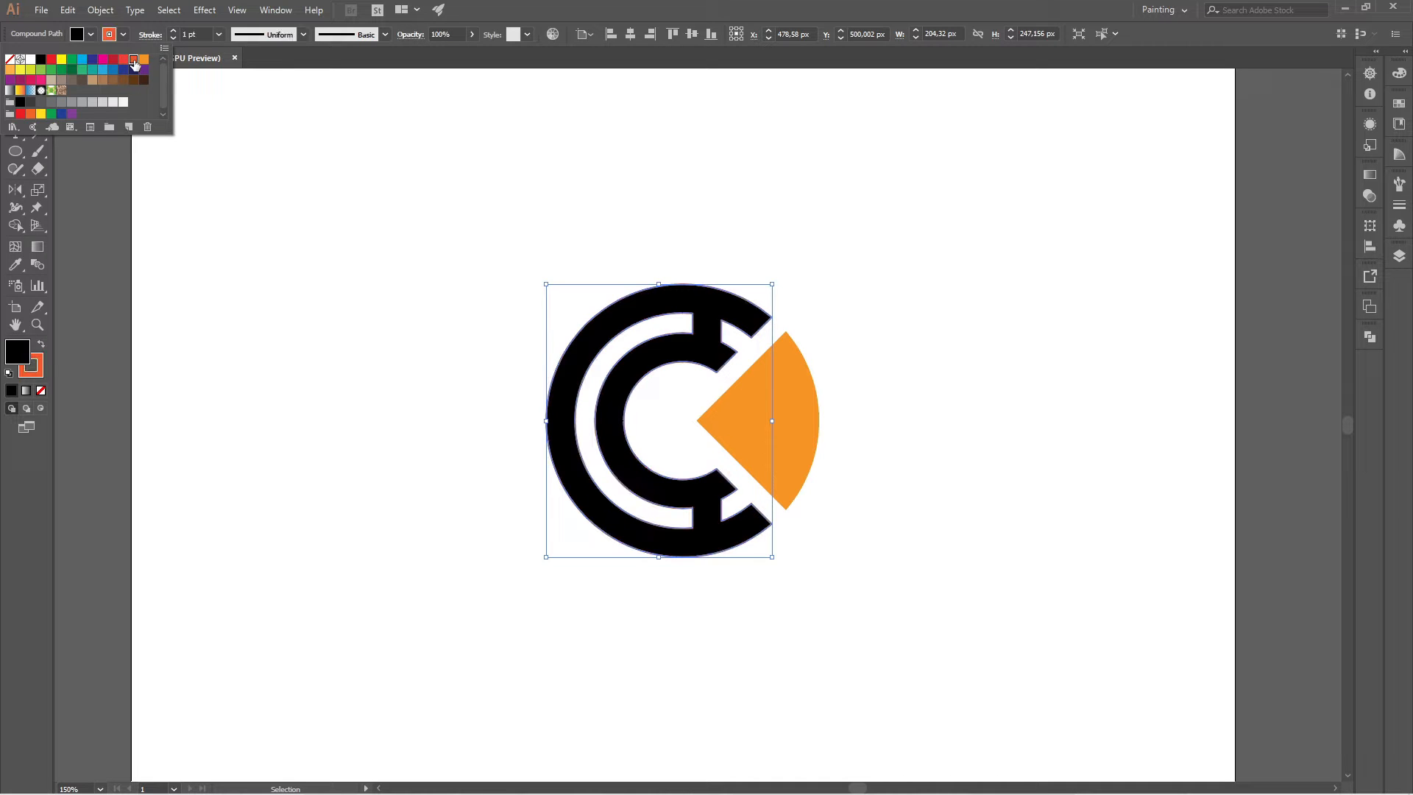
pyautogui.click(325, 157)
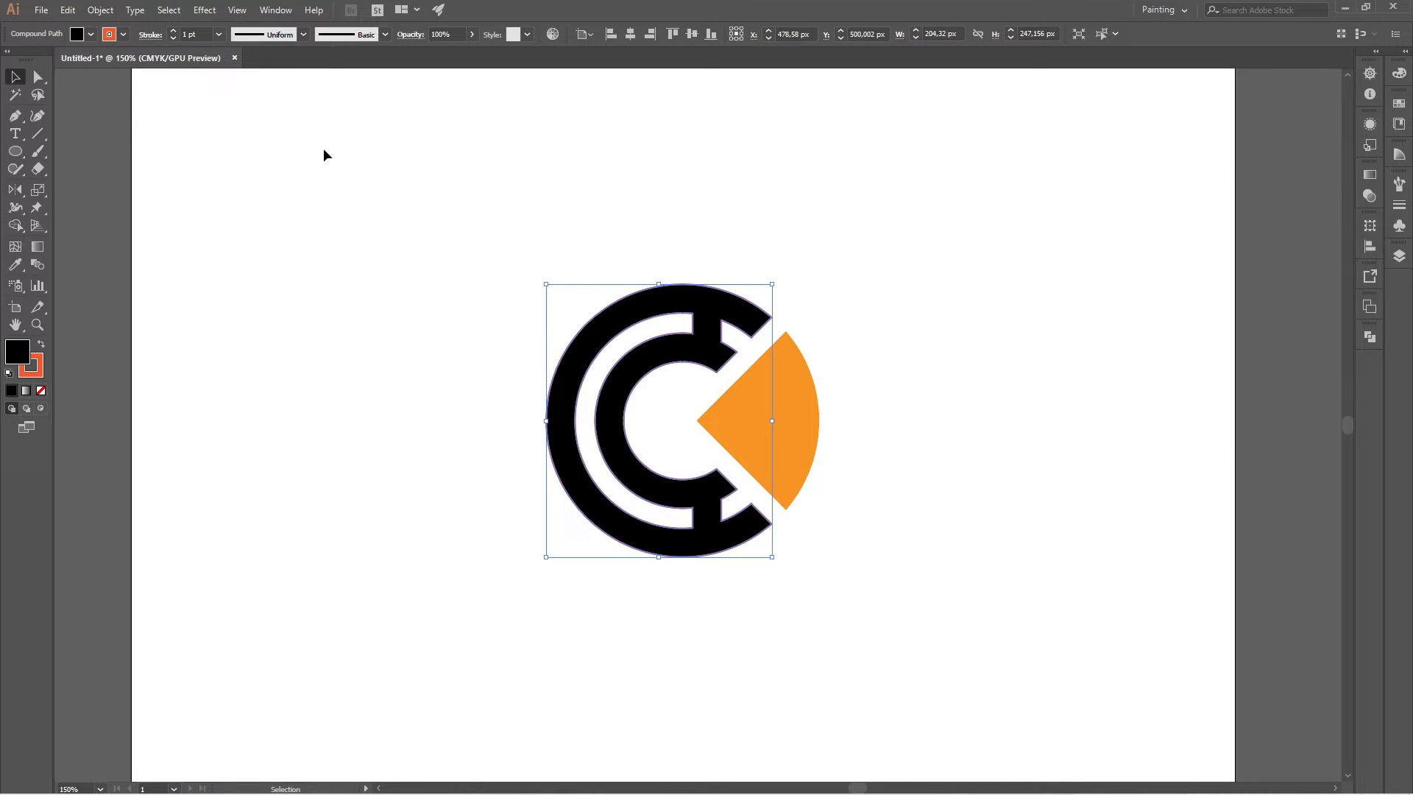
pyautogui.click(123, 35)
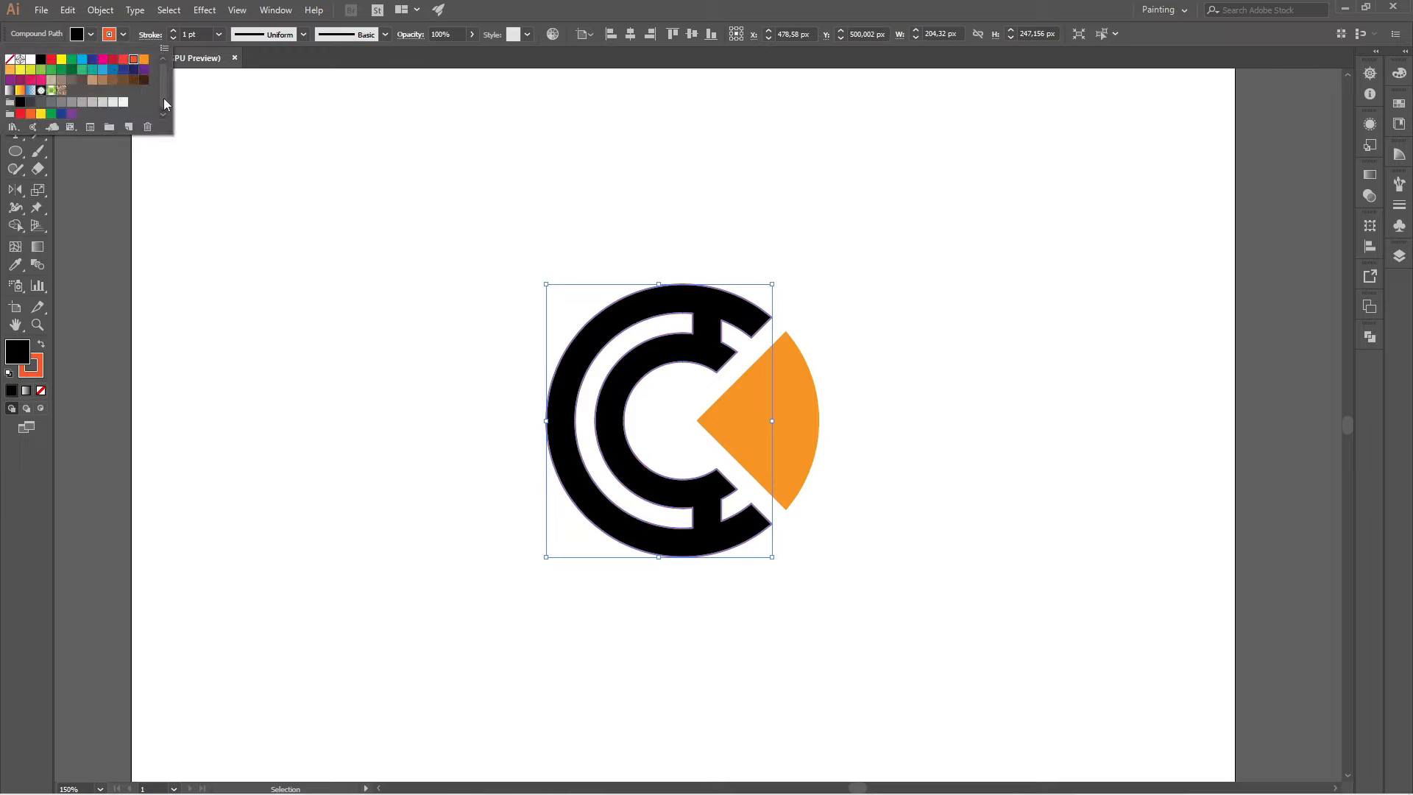
pyautogui.click(9, 59)
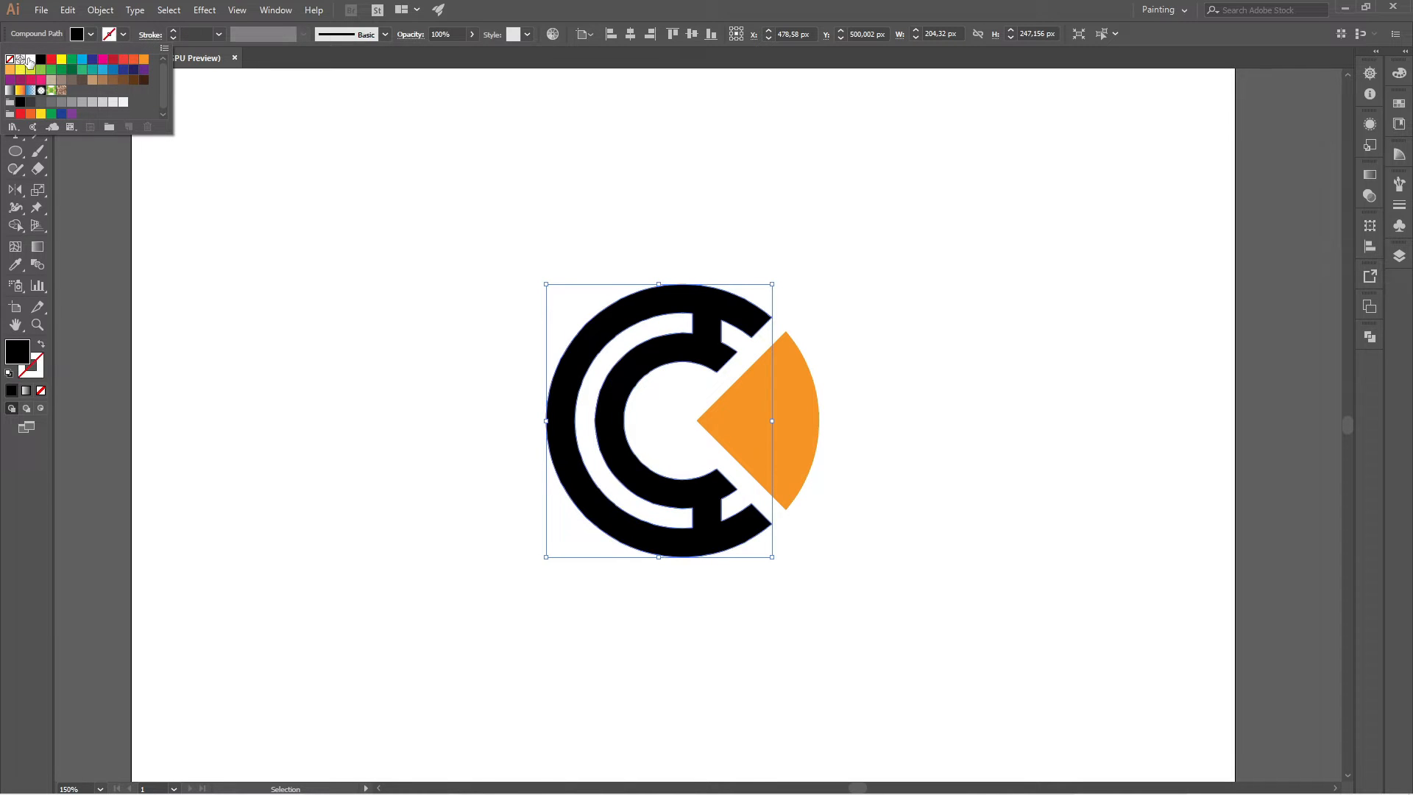
# Fill the joined circular bands with the red-orange swatch and deselect the artwork.
pyautogui.click(91, 35)
pyautogui.click(90, 34)
pyautogui.click(133, 59)
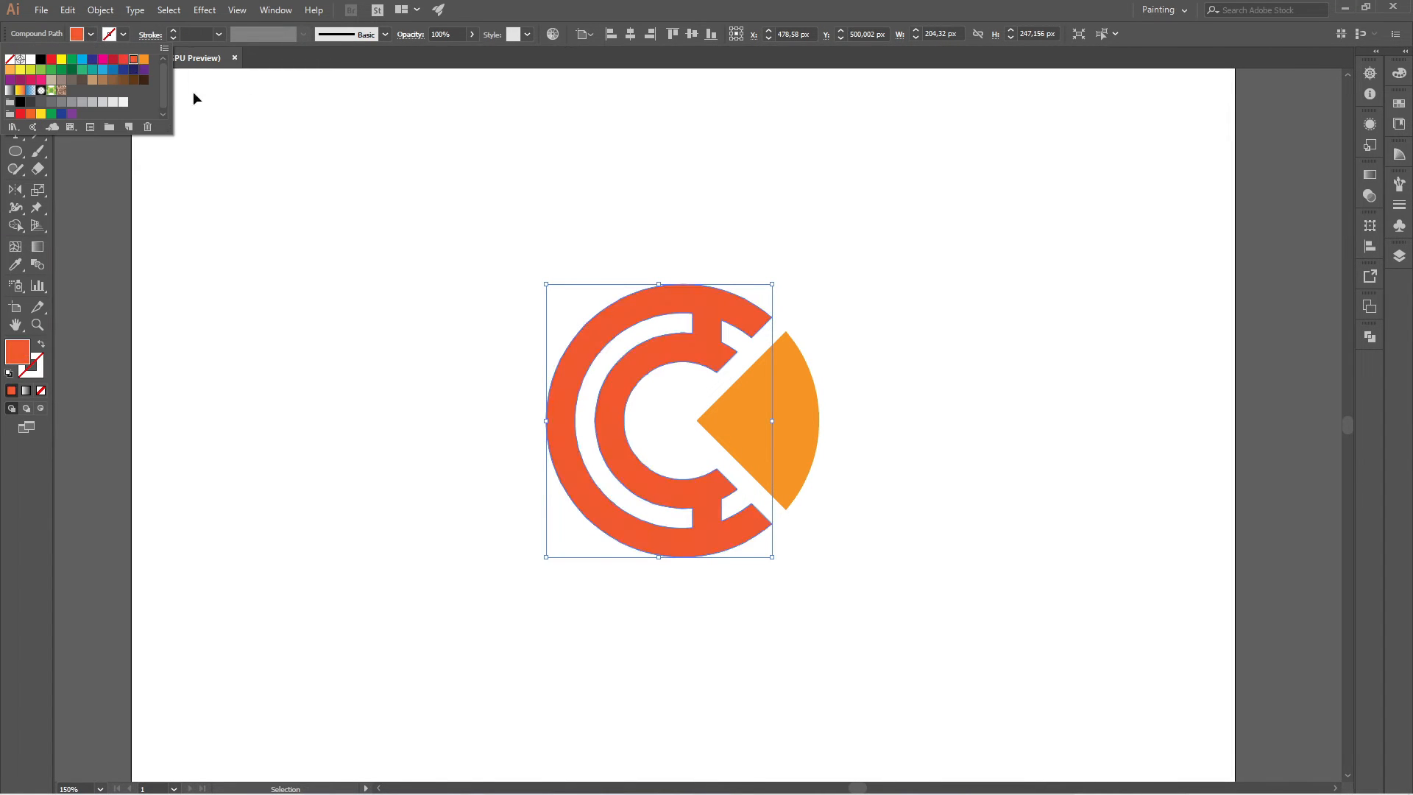
pyautogui.click(364, 207)
pyautogui.click(364, 207)
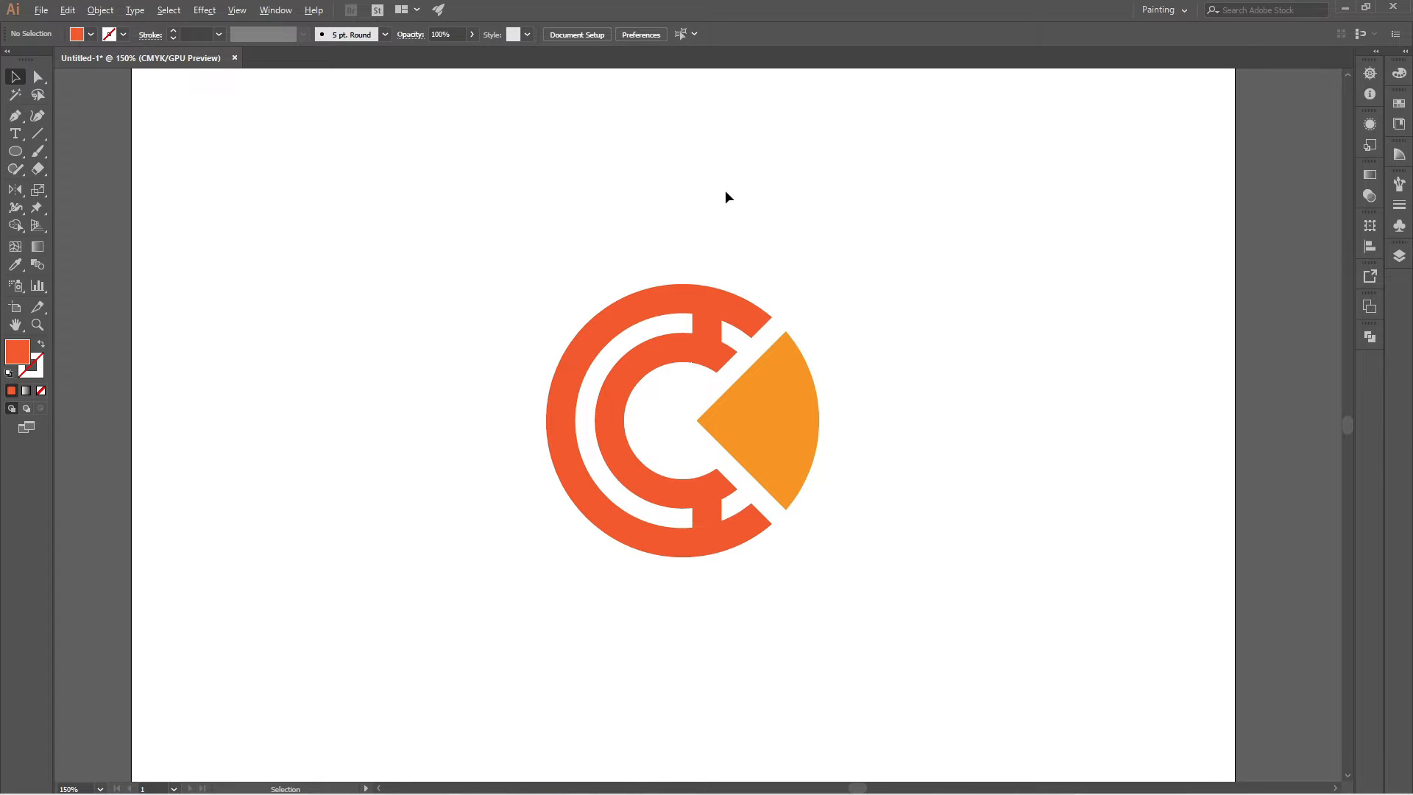
# Add the point text "CRYPTOCASH" on the empty artboard area beside the emblem.
pyautogui.keyDown('alt'); pyautogui.scroll(-2, 718, 207); pyautogui.keyUp('alt')
pyautogui.keyDown('alt'); pyautogui.scroll(2, 722, 204); pyautogui.keyUp('alt')
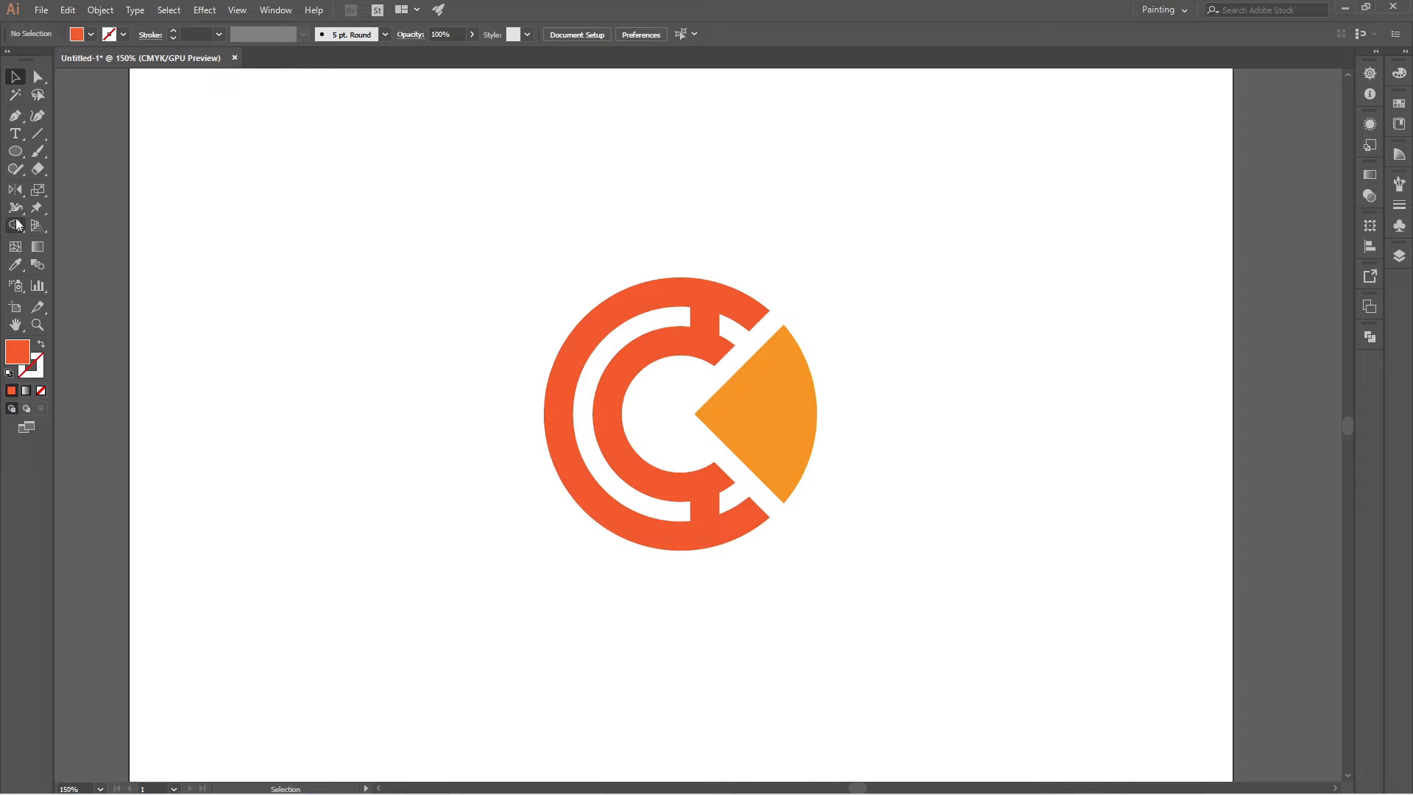
pyautogui.click(19, 137)
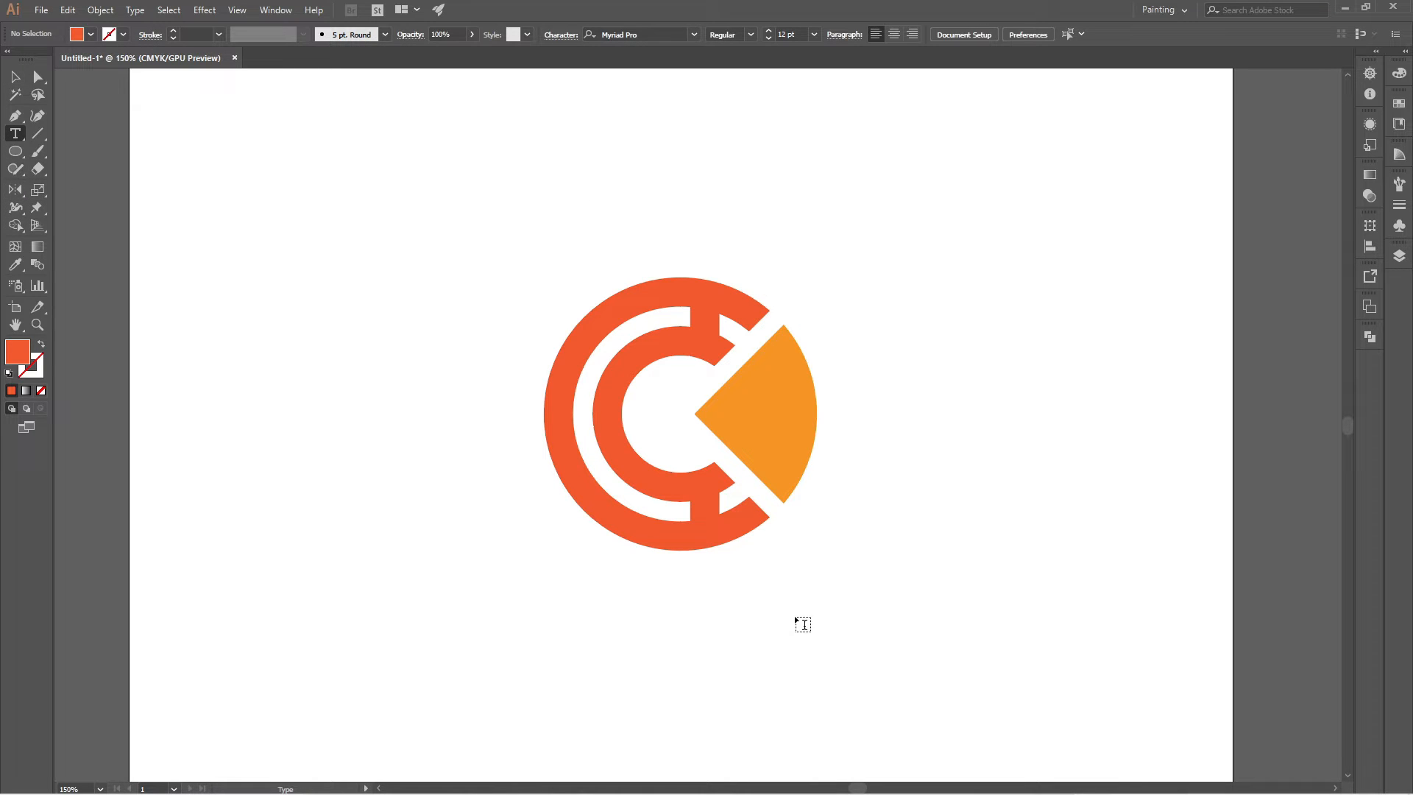
pyautogui.click(954, 352)
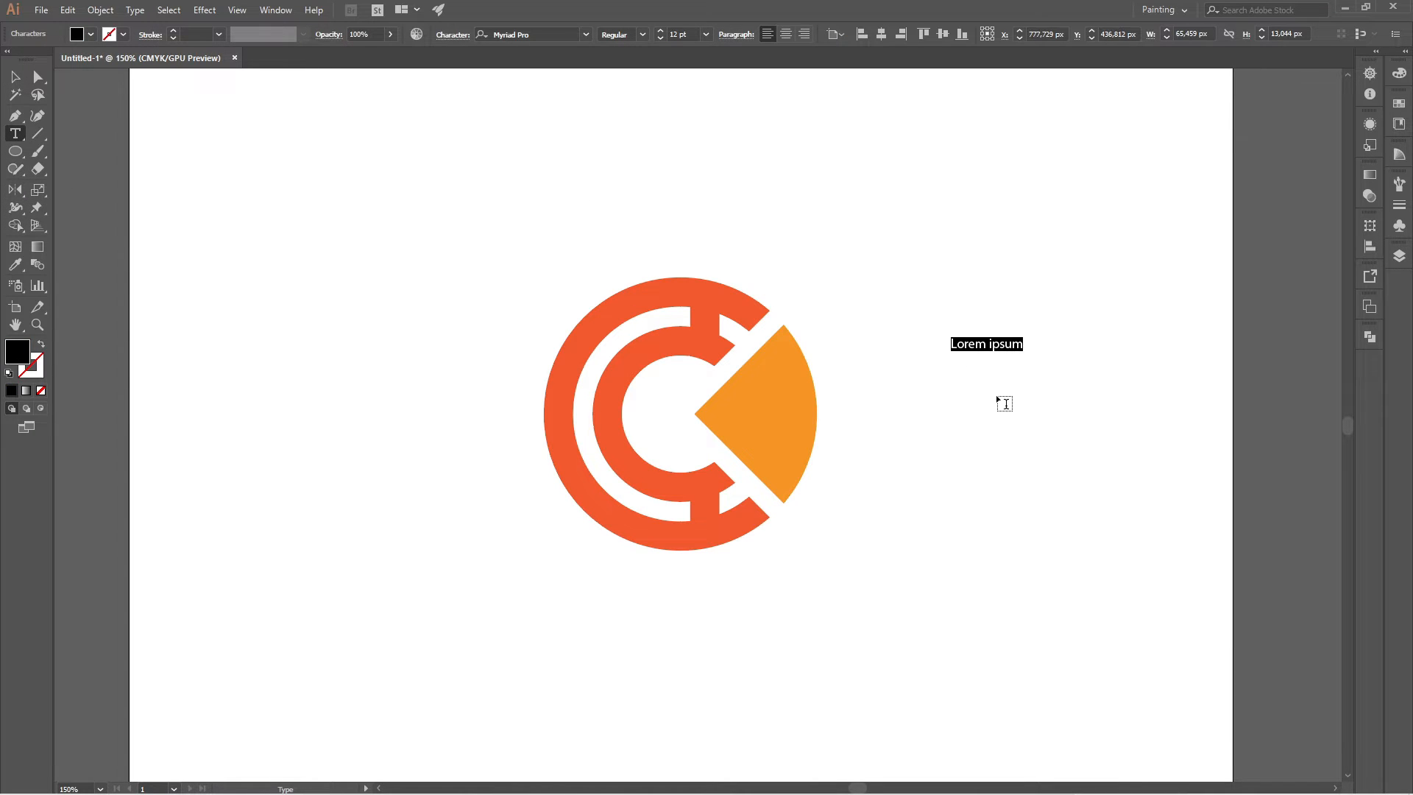
pyautogui.write('CR')
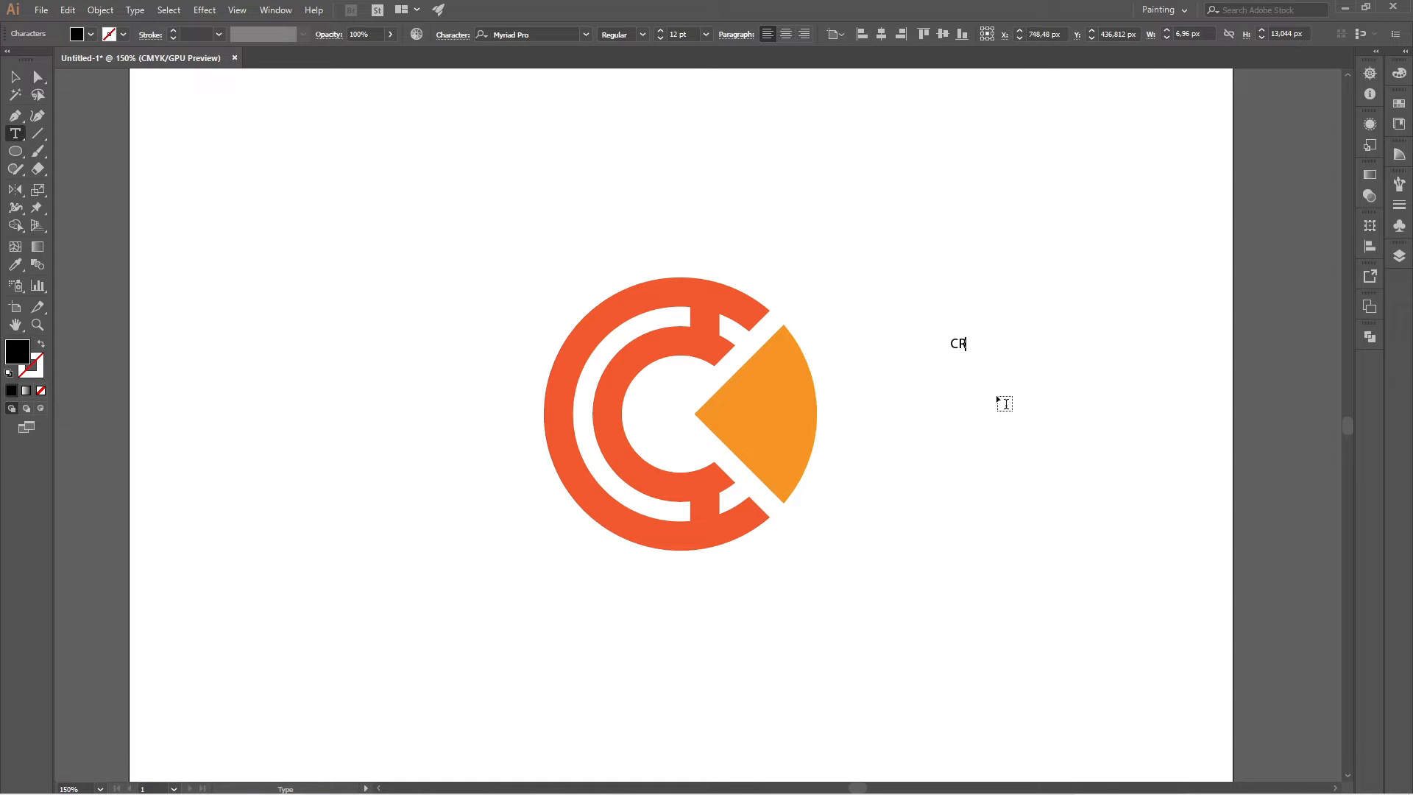
pyautogui.write('YPTOCASH')
pyautogui.press('ctrl')
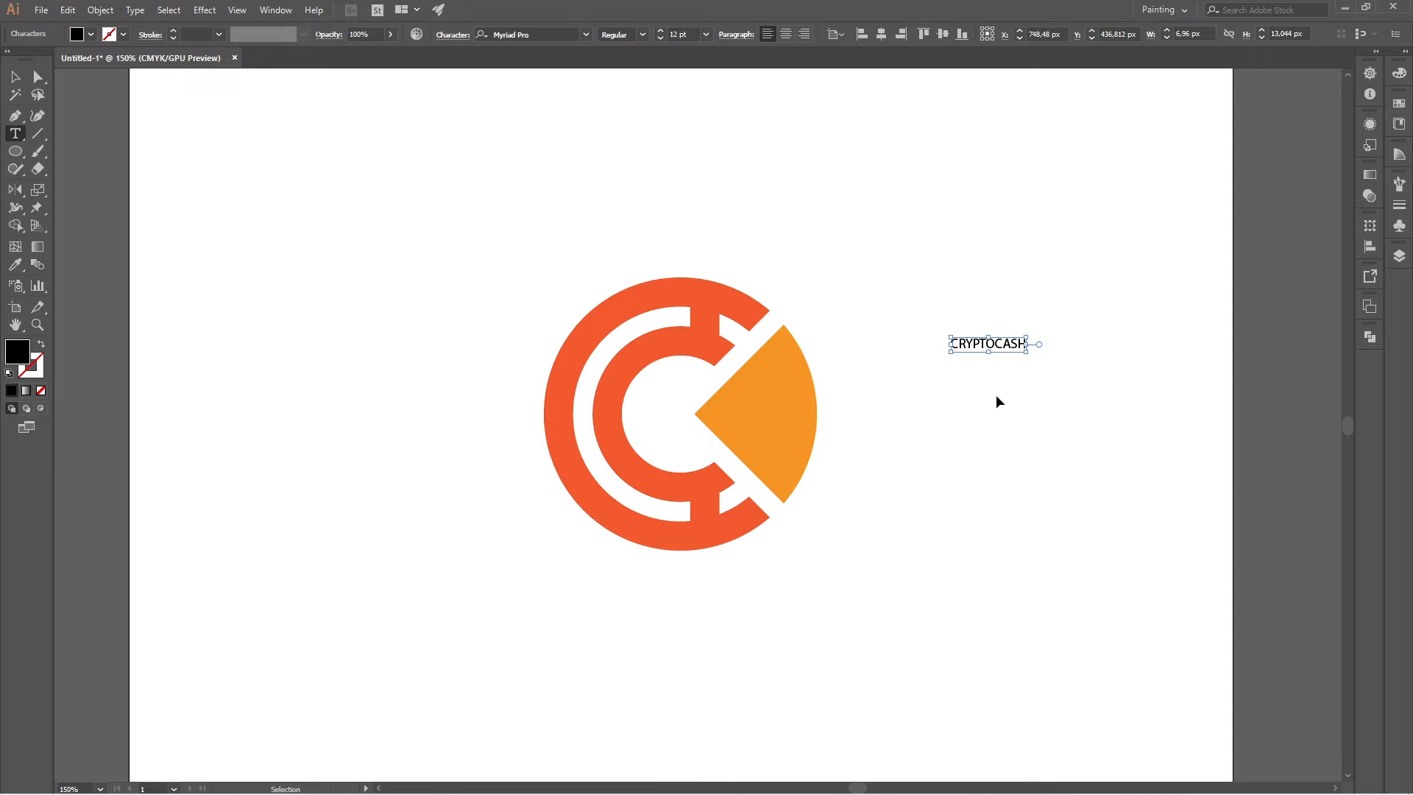
# Set the whole CRYPTOCASH text to the Bold font style and deselect it.
pyautogui.hotkey('ctrl', 'a')
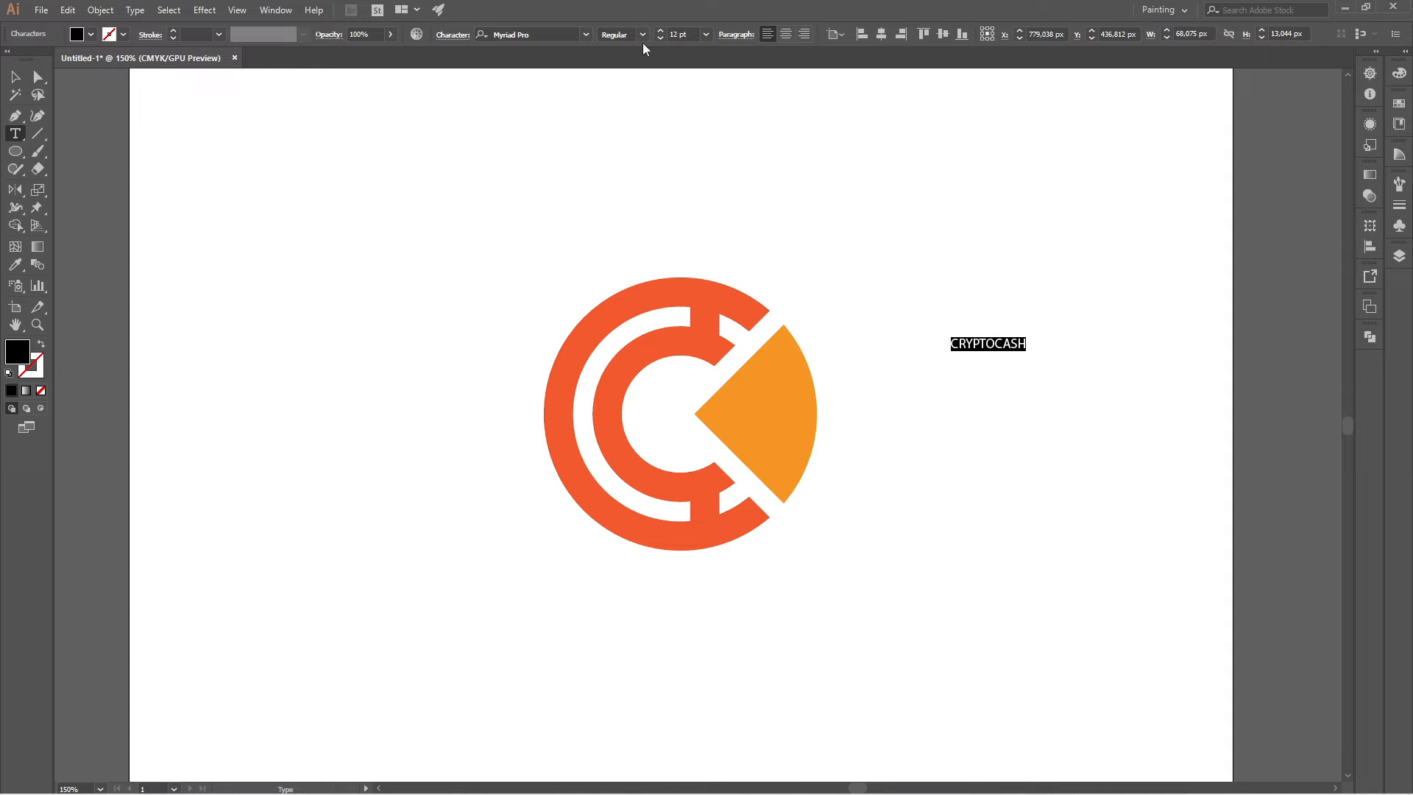
pyautogui.click(642, 35)
pyautogui.click(649, 179)
pyautogui.click(15, 76)
pyautogui.click(64, 109)
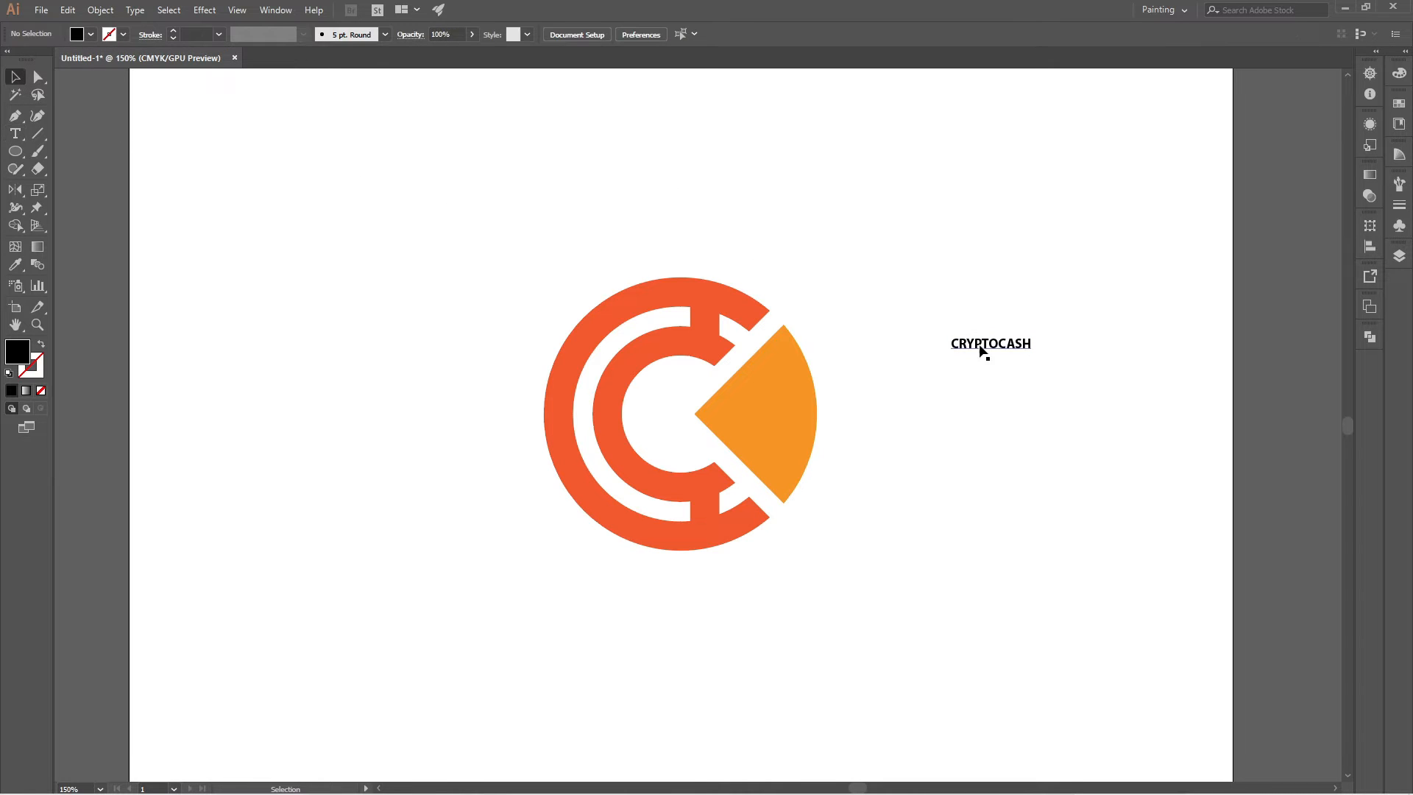
# Move the CRYPTOCASH text directly beneath the emblem and scale it up to about 45 pt.
pyautogui.moveTo(1000, 352); pyautogui.dragTo(683, 581)
pyautogui.click(729, 594)
pyautogui.click(706, 585)
pyautogui.moveTo(712, 587); pyautogui.dragTo(828, 653)
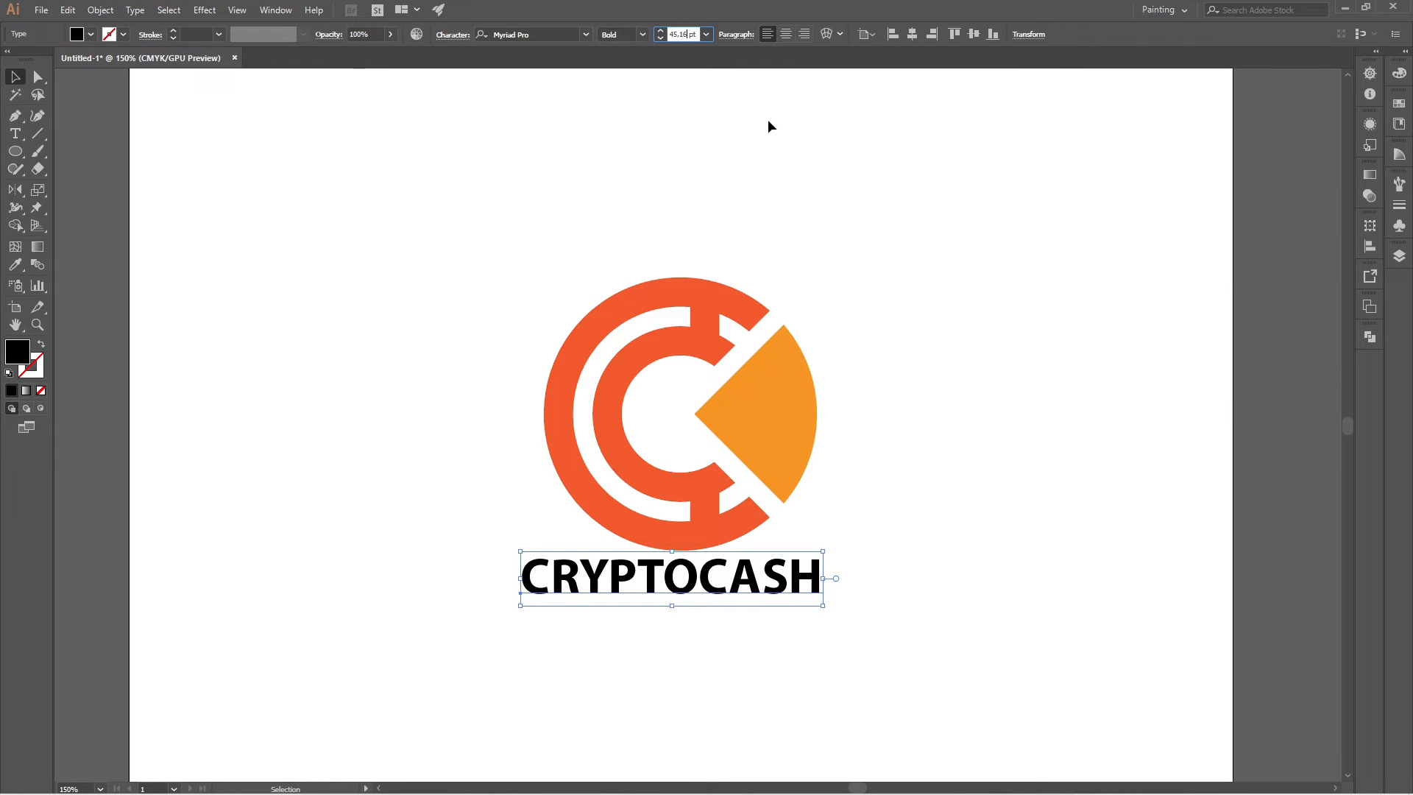
# Set the font size of the CRYPTOCASH text to 50 pt and deselect it.
pyautogui.hotkey('ctrl', 'a')
pyautogui.write('50')
pyautogui.press('Return')
pyautogui.click(948, 499)
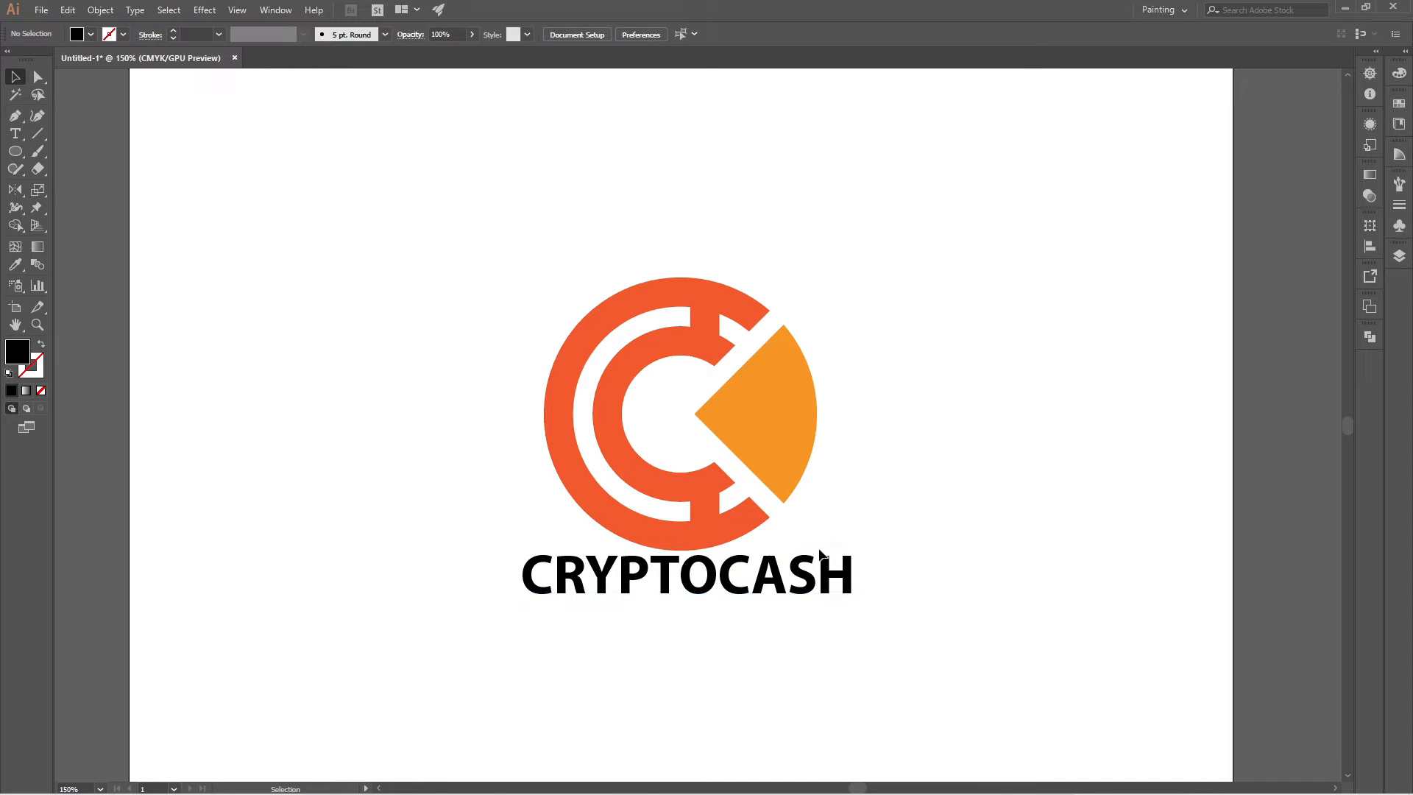
# Shift the CRYPTOCASH text slightly down to leave a gap under the emblem, and align it to the horizontal center.
pyautogui.moveTo(711, 571); pyautogui.dragTo(706, 588)
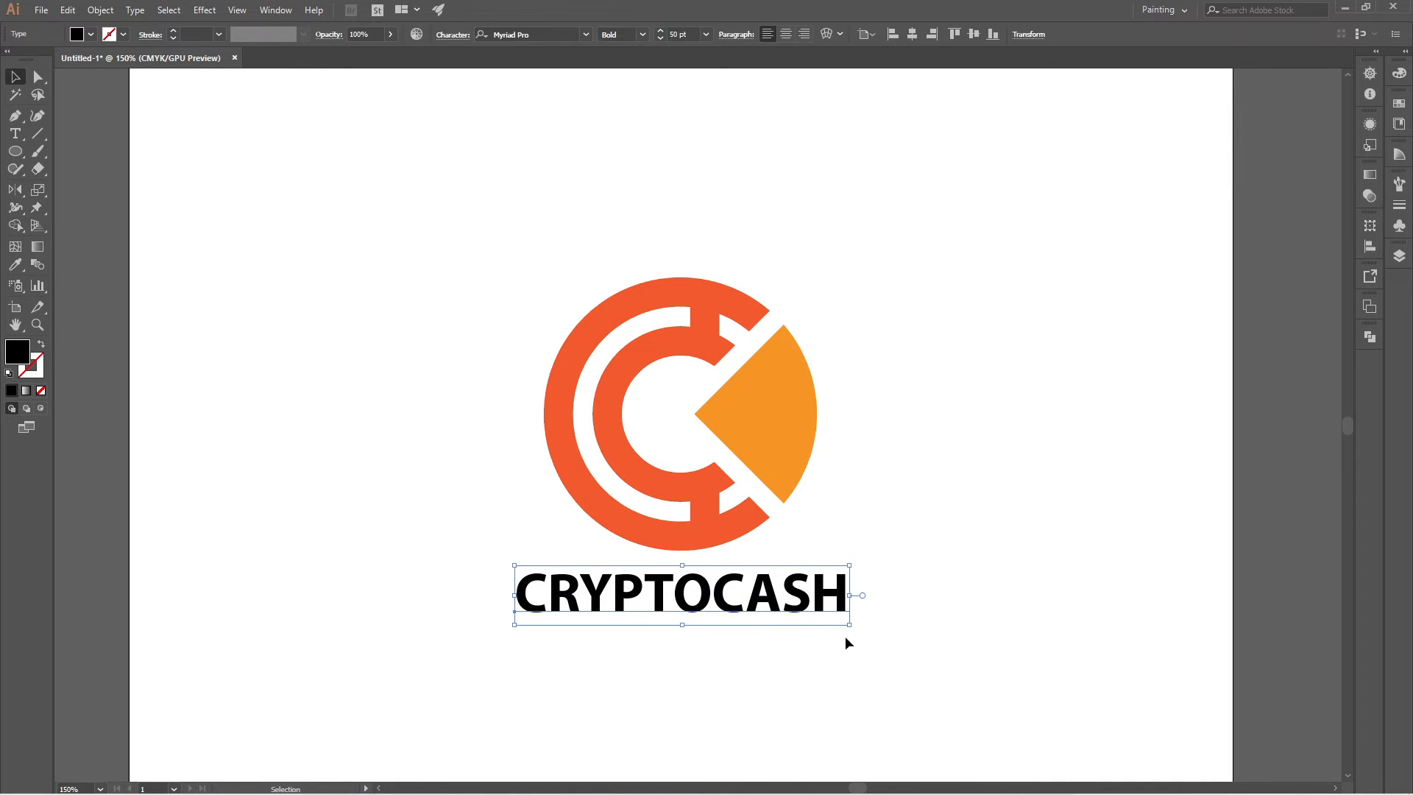
pyautogui.click(846, 637)
pyautogui.click(767, 583)
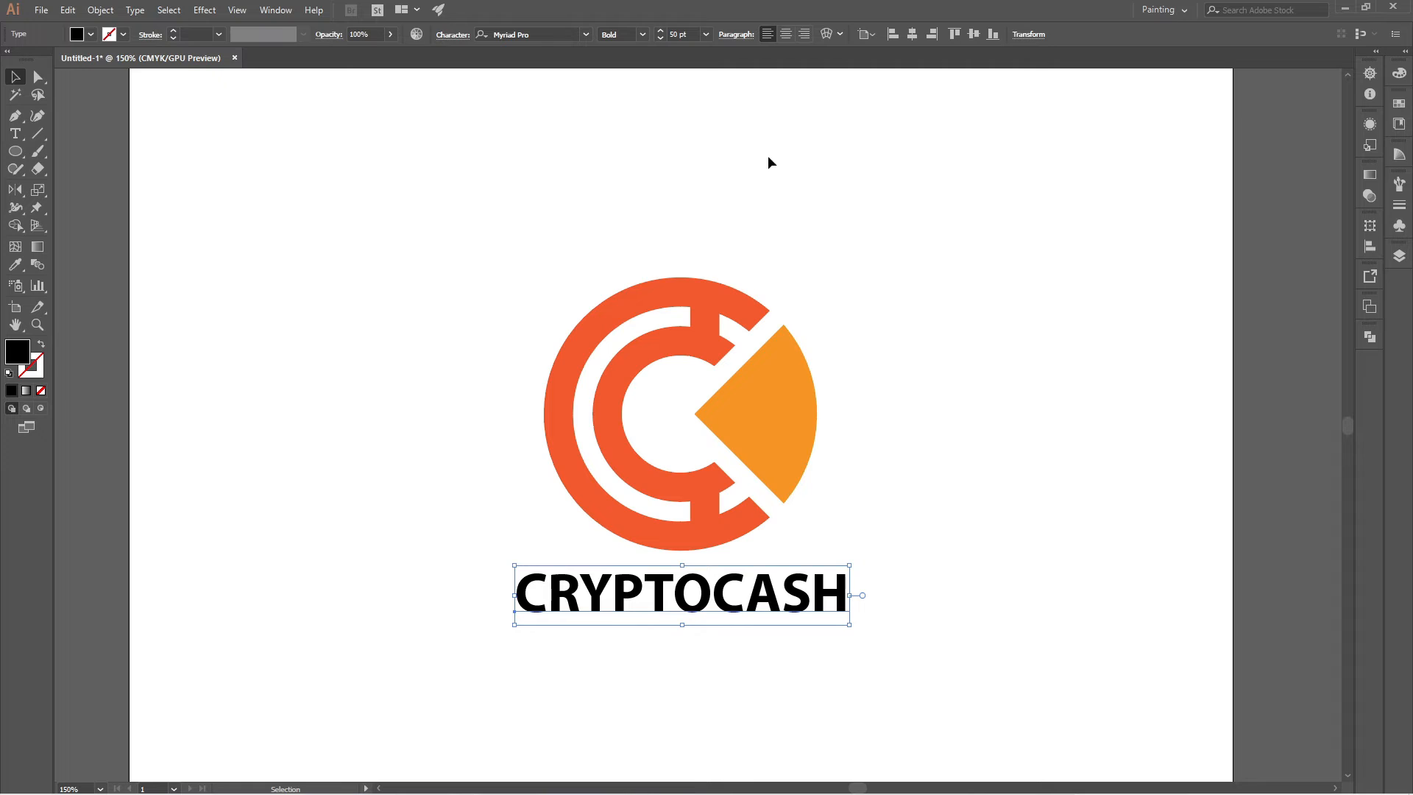
pyautogui.click(912, 41)
pyautogui.click(694, 559)
pyautogui.click(699, 594)
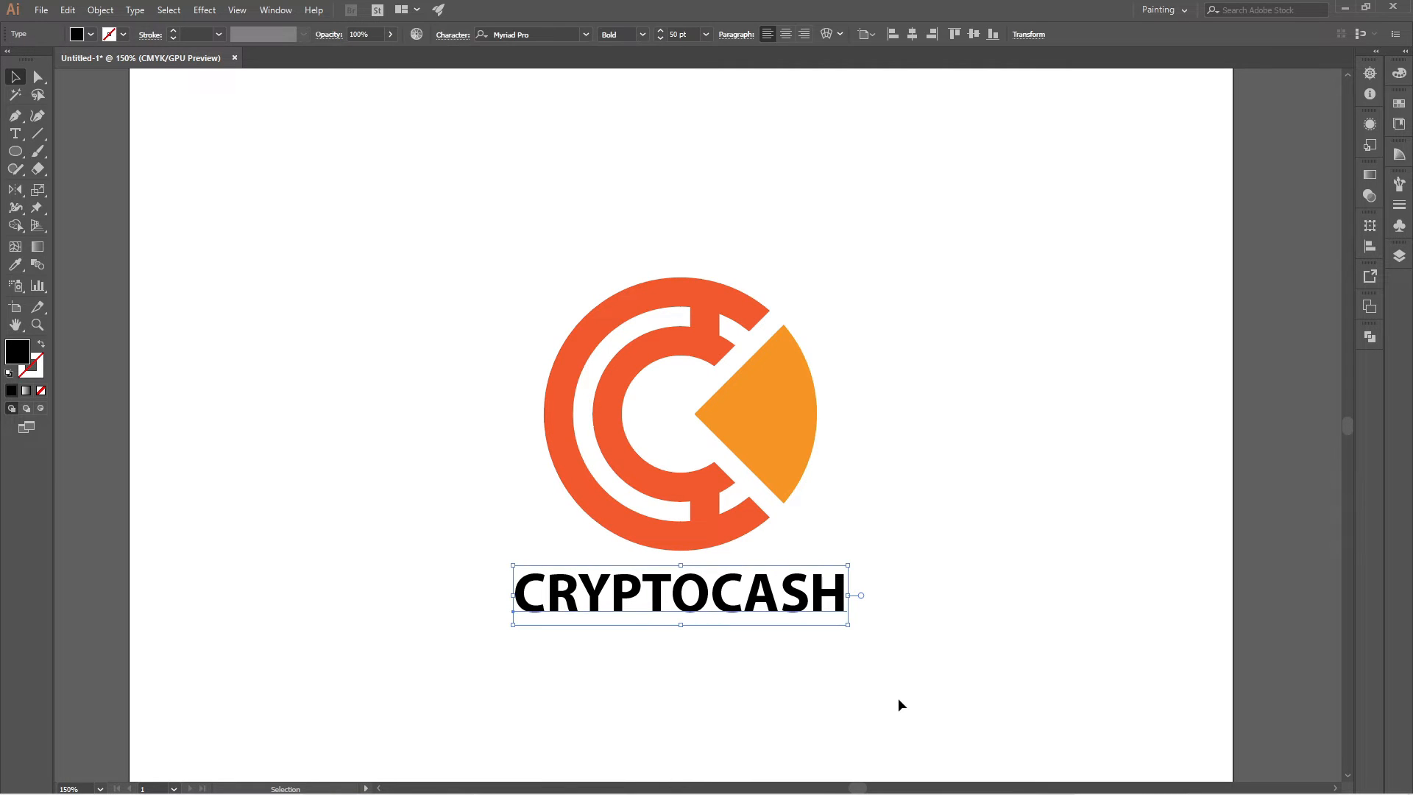
# Nudge the CRYPTOCASH text up three increments toward the emblem and deselect it.
pyautogui.press('Up')
pyautogui.press('Up')
pyautogui.press('Up')
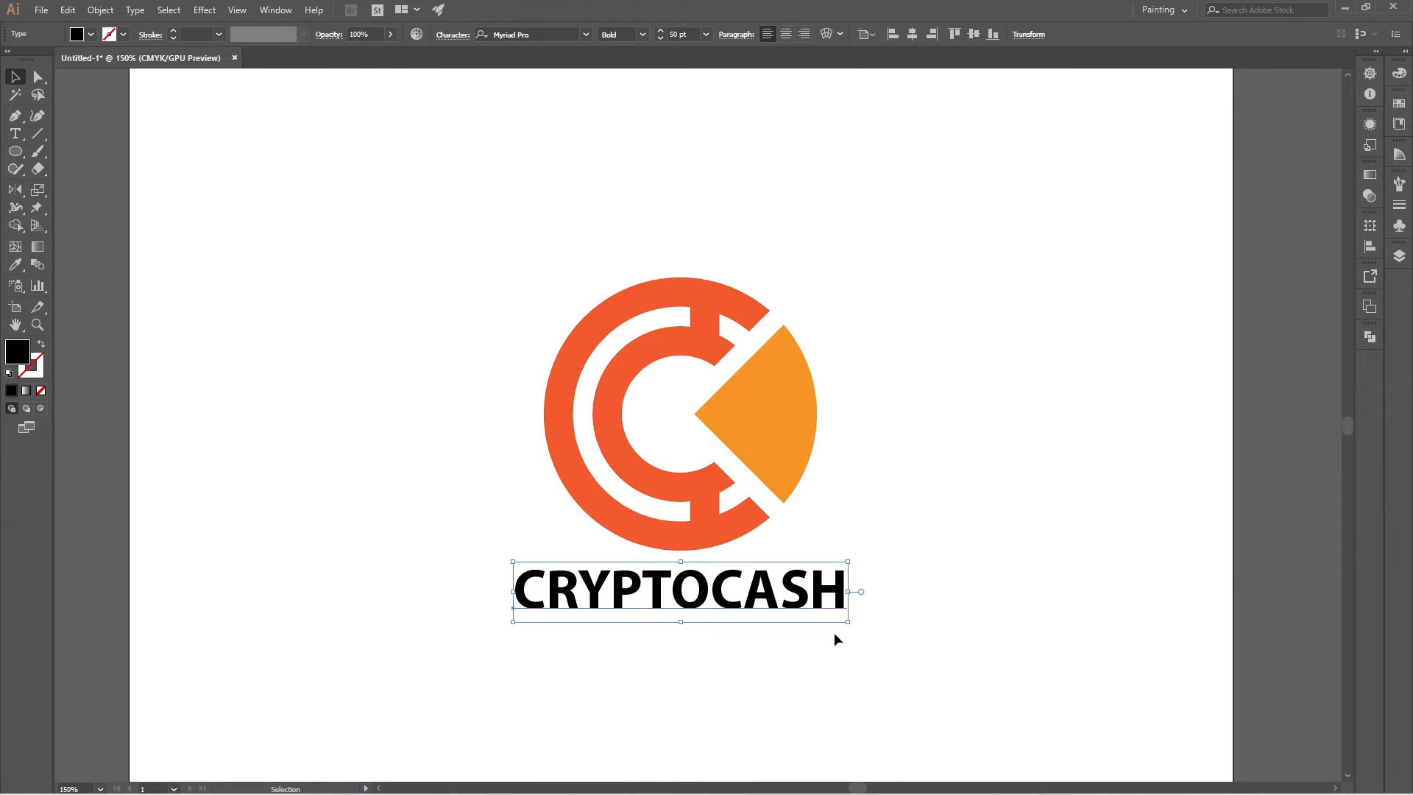
pyautogui.click(877, 516)
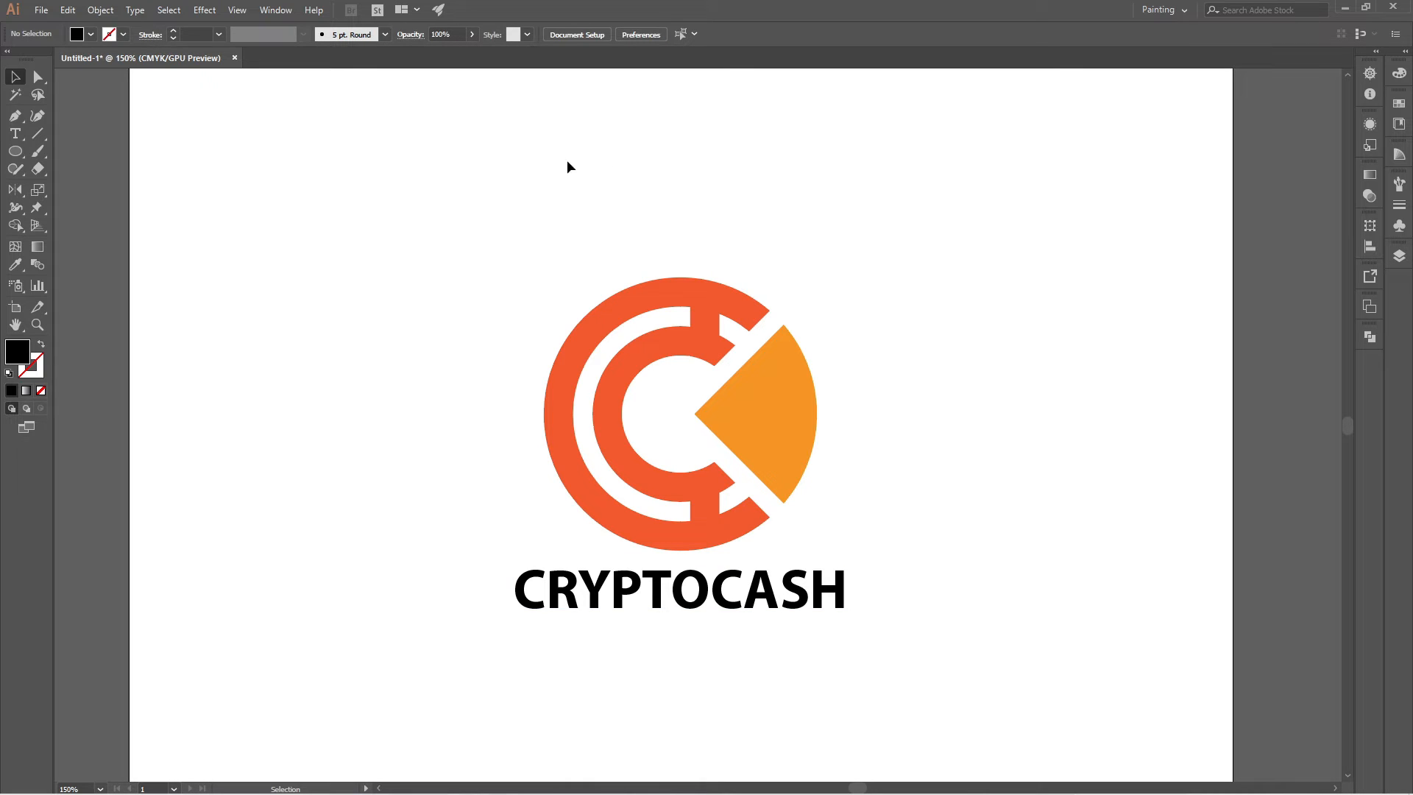
pyautogui.hotkey('ctrl', '-')
pyautogui.hotkey('ctrl', '-')
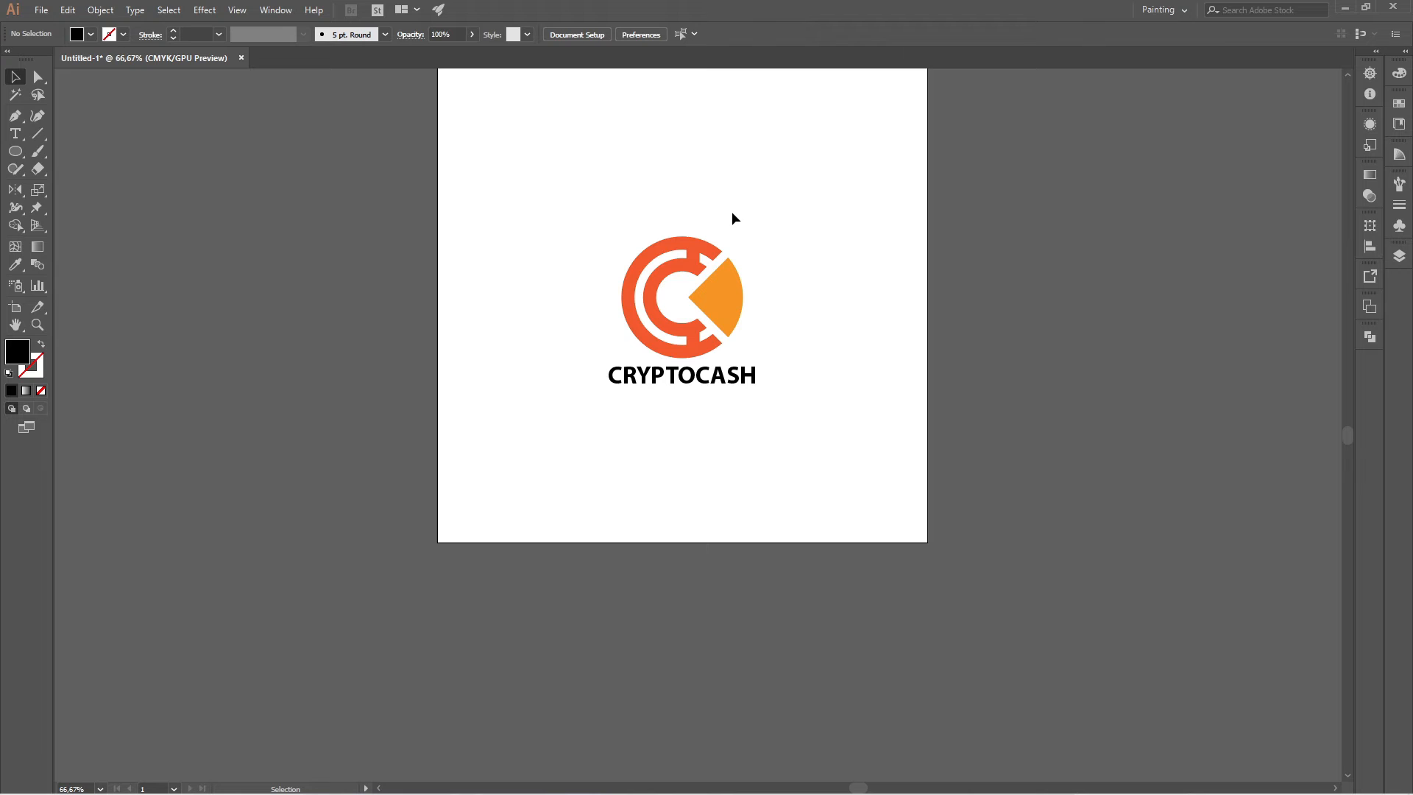
pyautogui.scroll(2, 721, 191)
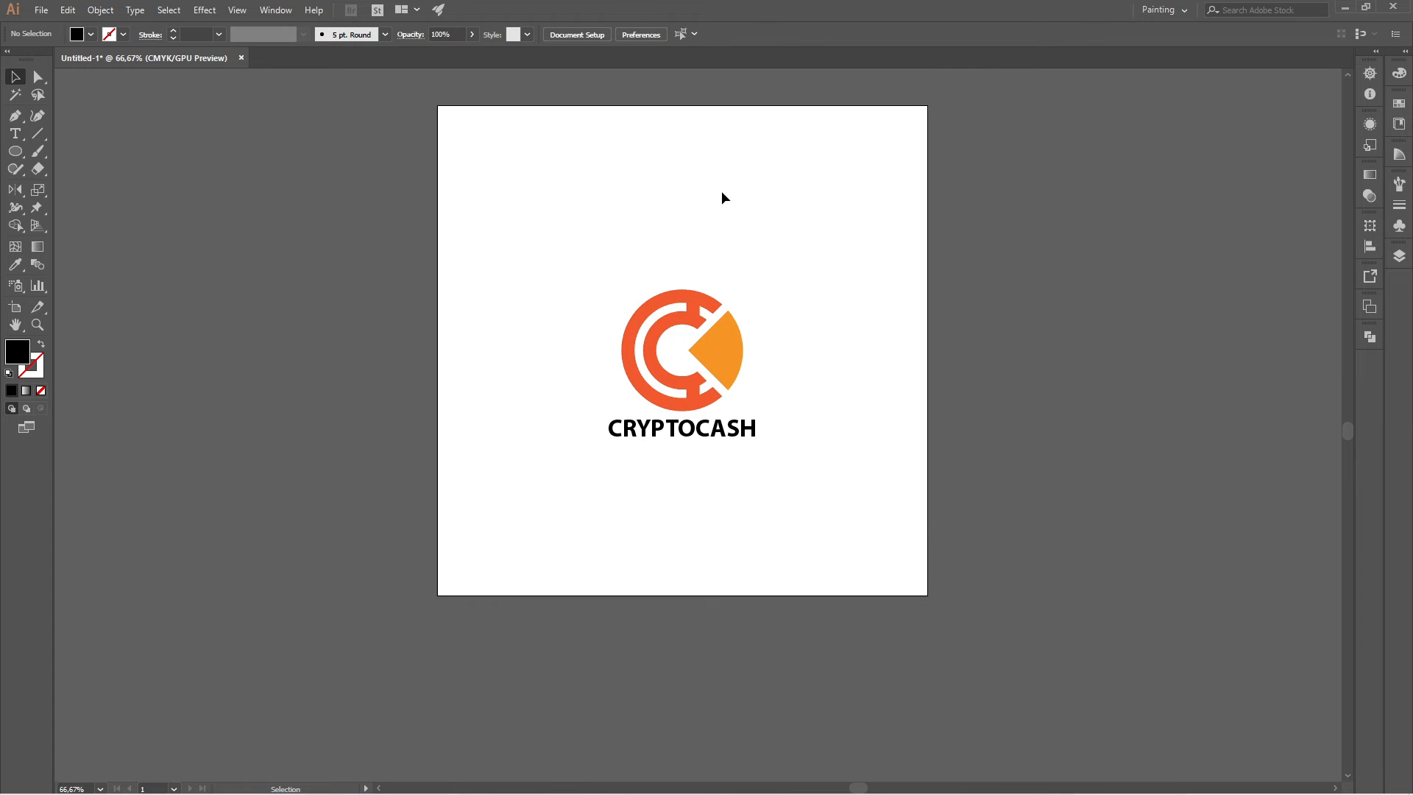